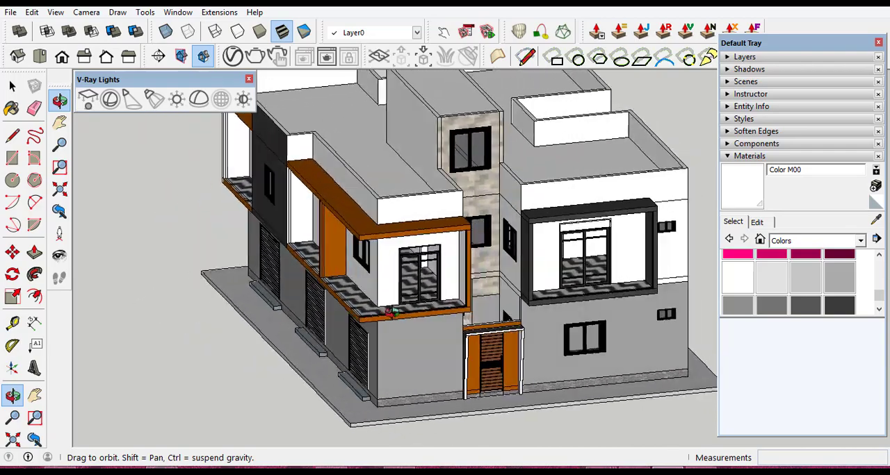
# - Examine the two-storey house's exterior from both street sides, including the roof parapets and overall facades
pyautogui.scroll(-2, 471, 296)
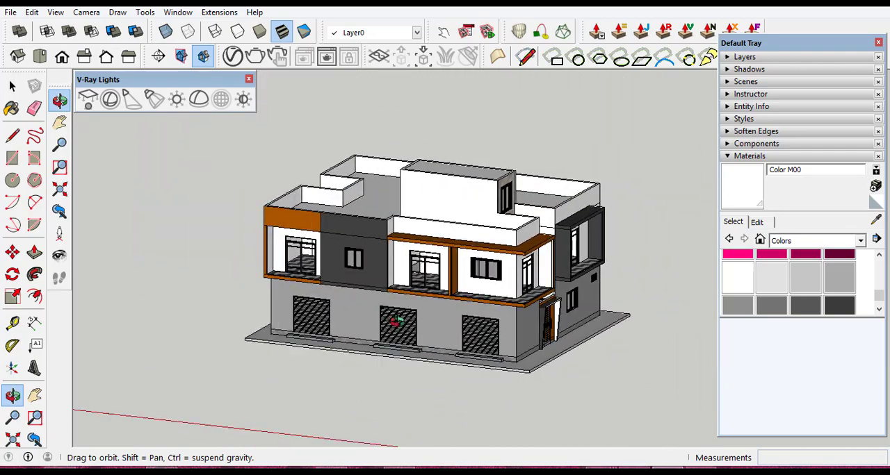
pyautogui.moveTo(394, 320); pyautogui.dragTo(426, 344, button='middle')
pyautogui.scroll(3, 348, 319)
pyautogui.moveTo(344, 288); pyautogui.dragTo(266, 294, button='middle')
pyautogui.scroll(-2, 362, 268)
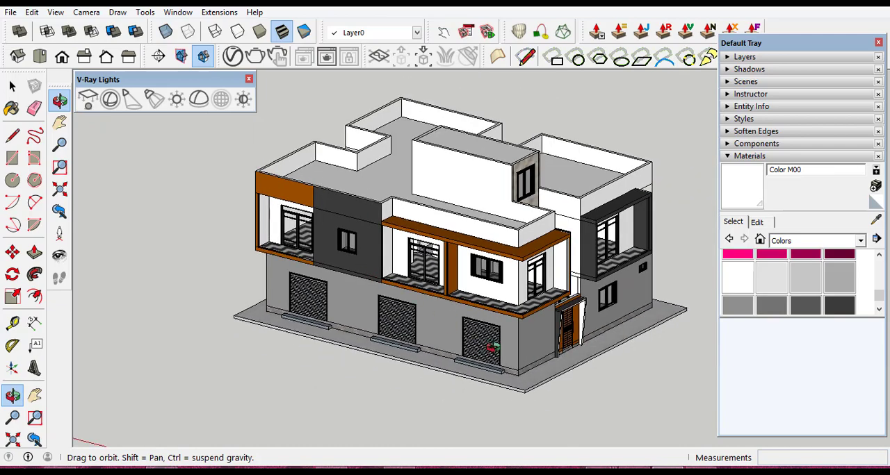
pyautogui.scroll(3, 522, 364)
pyautogui.scroll(-2, 517, 365)
pyautogui.scroll(-3, 512, 367)
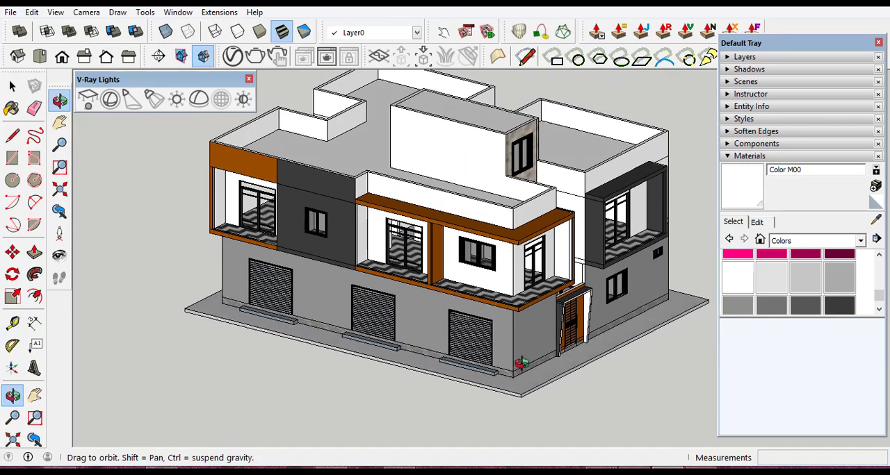
pyautogui.scroll(2, 492, 307)
pyautogui.scroll(3, 495, 208)
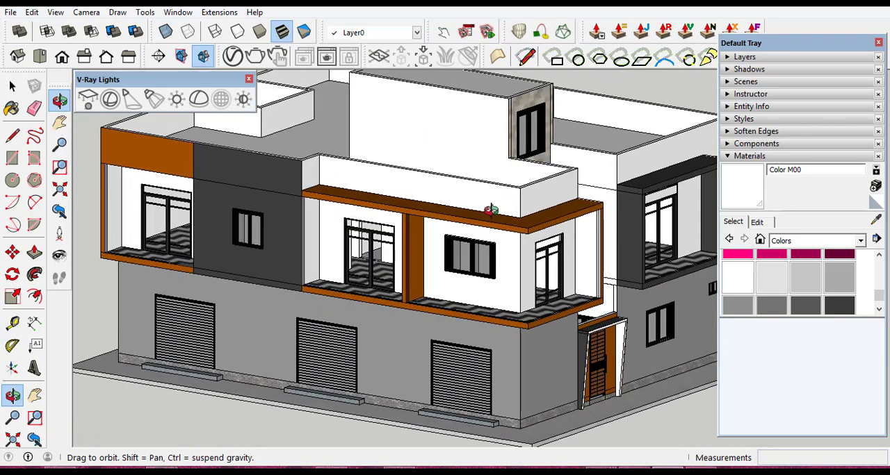
pyautogui.scroll(-4, 479, 247)
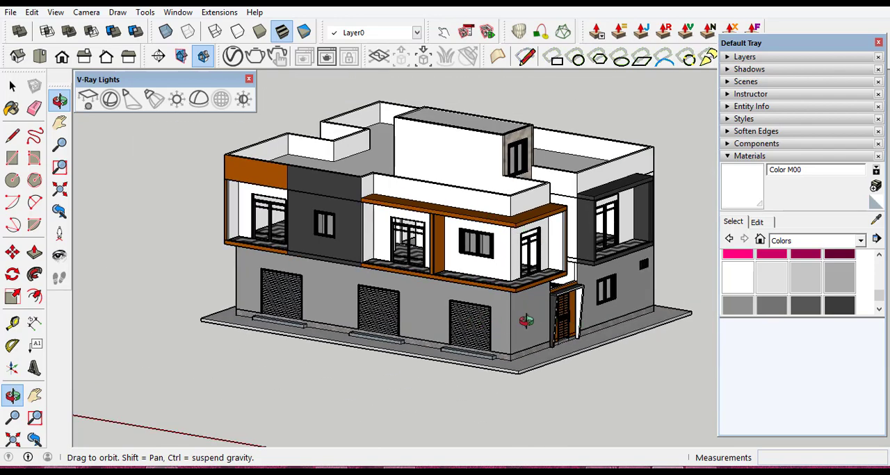
pyautogui.scroll(3, 528, 321)
pyautogui.scroll(-3, 530, 326)
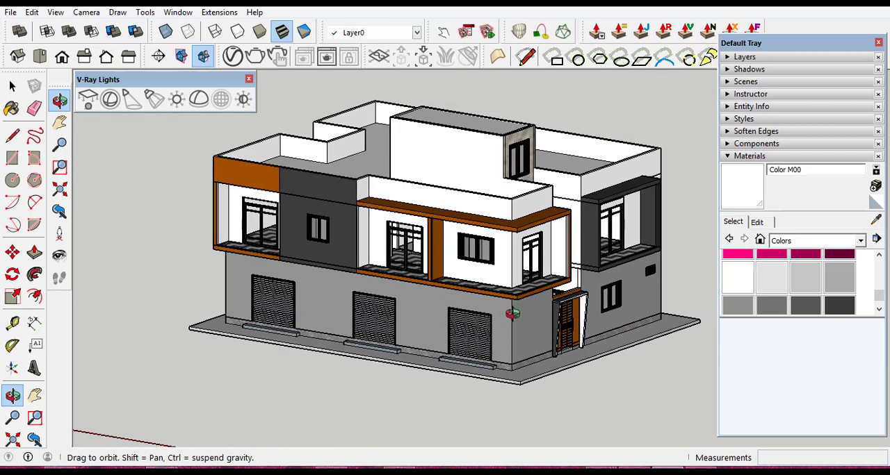
pyautogui.scroll(3, 422, 318)
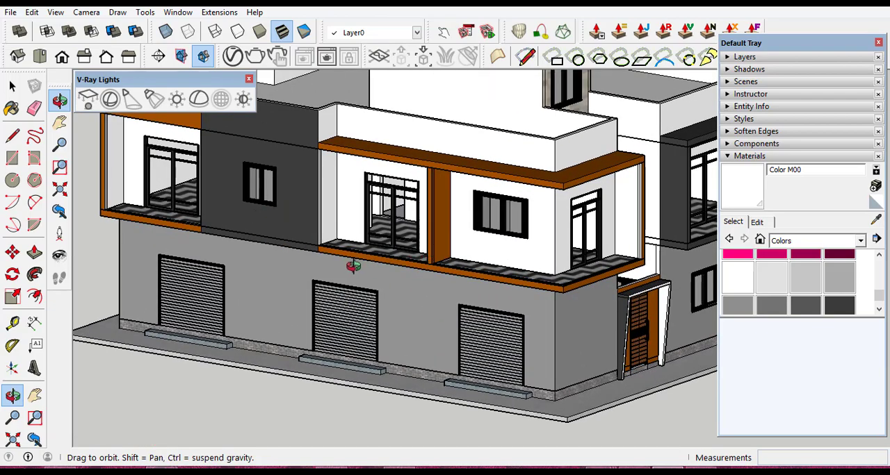
# - Inspect the orange-framed corner balcony's tiled floor and outer edges, along with the adjoining upper-floor facade
pyautogui.scroll(10, 586, 290)
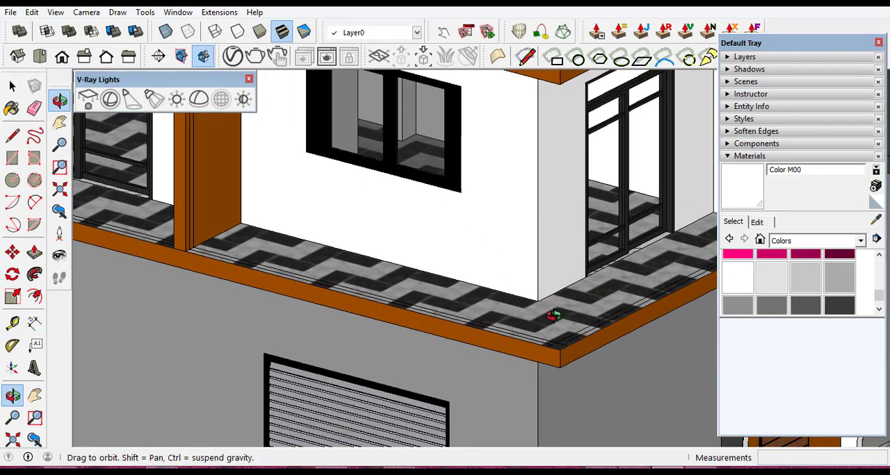
pyautogui.scroll(-10, 520, 321)
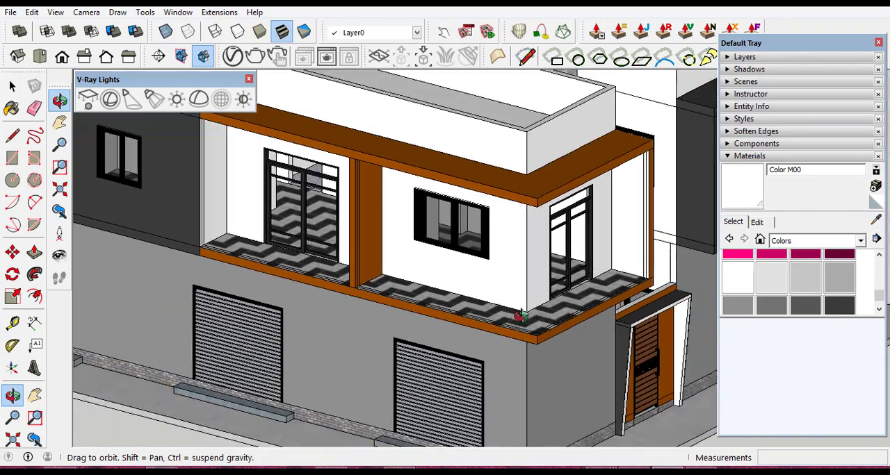
pyautogui.scroll(6, 402, 324)
pyautogui.moveTo(401, 325); pyautogui.dragTo(534, 317)
pyautogui.scroll(-4, 535, 317)
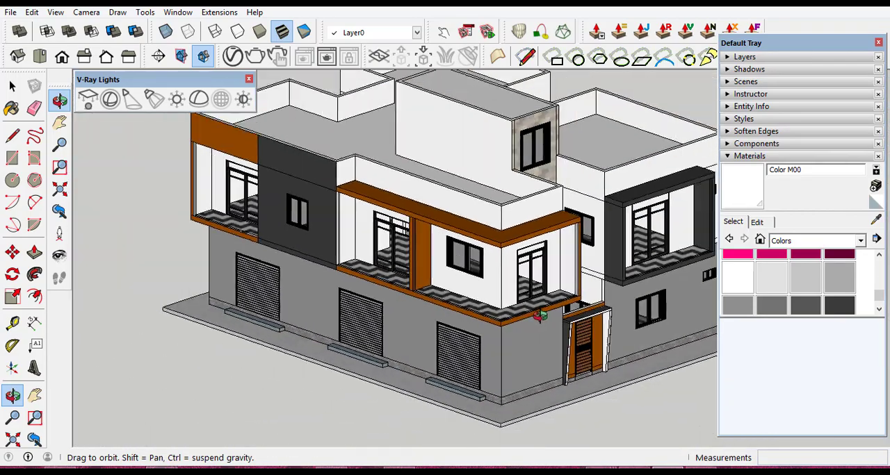
pyautogui.scroll(5, 455, 322)
pyautogui.moveTo(431, 304); pyautogui.dragTo(471, 306)
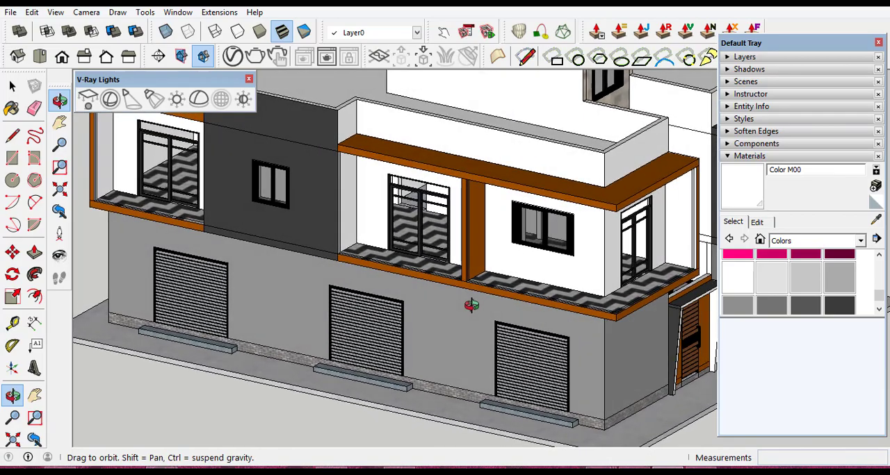
pyautogui.scroll(5, 471, 287)
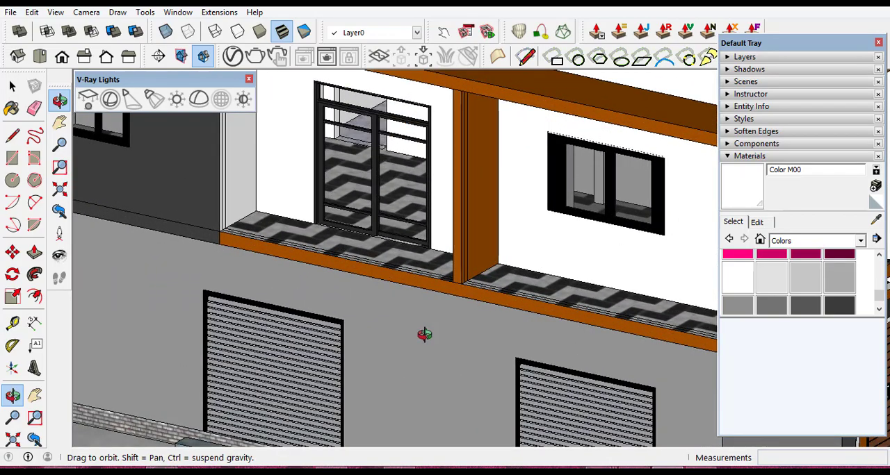
pyautogui.scroll(-4, 423, 335)
pyautogui.moveTo(616, 338); pyautogui.dragTo(545, 363)
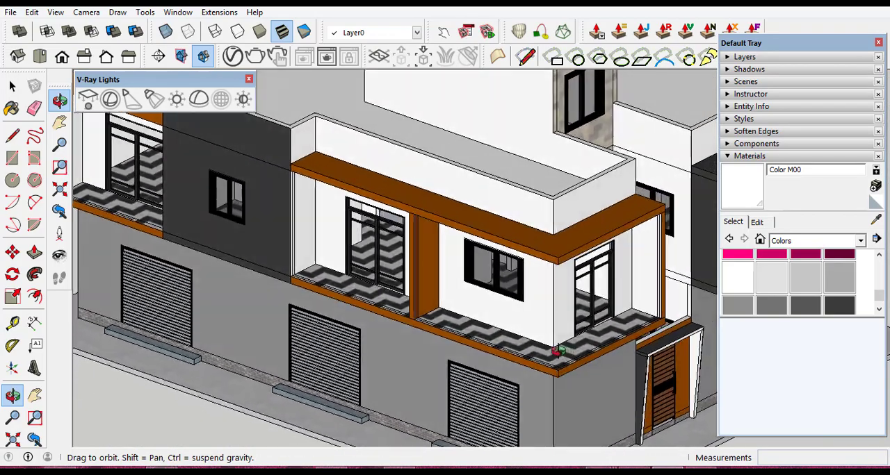
pyautogui.scroll(4, 545, 365)
pyautogui.scroll(3, 566, 366)
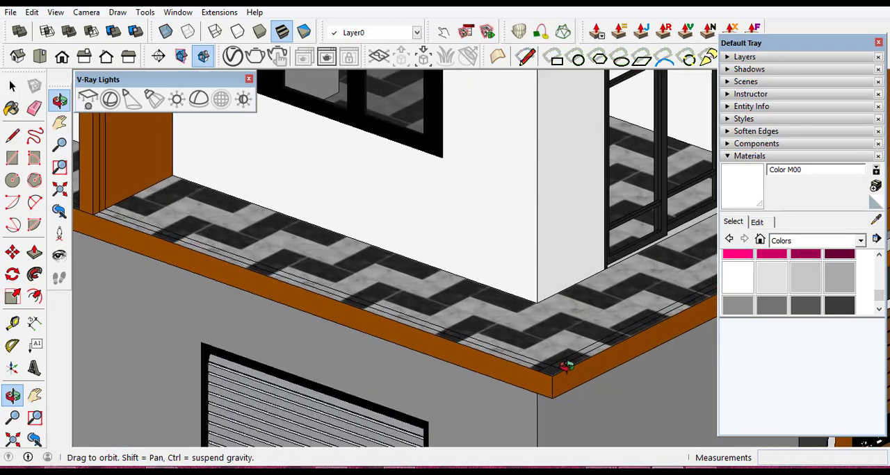
pyautogui.scroll(-5, 606, 345)
pyautogui.moveTo(432, 335); pyautogui.dragTo(501, 338)
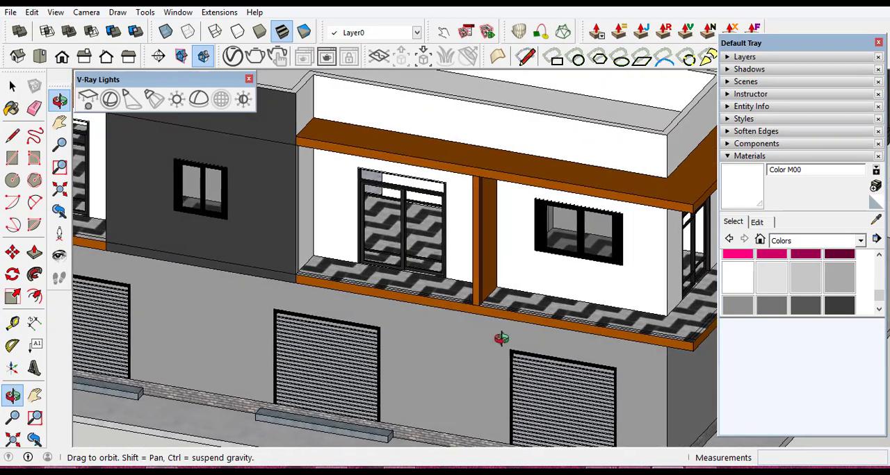
pyautogui.scroll(-2, 510, 339)
pyautogui.scroll(3, 311, 230)
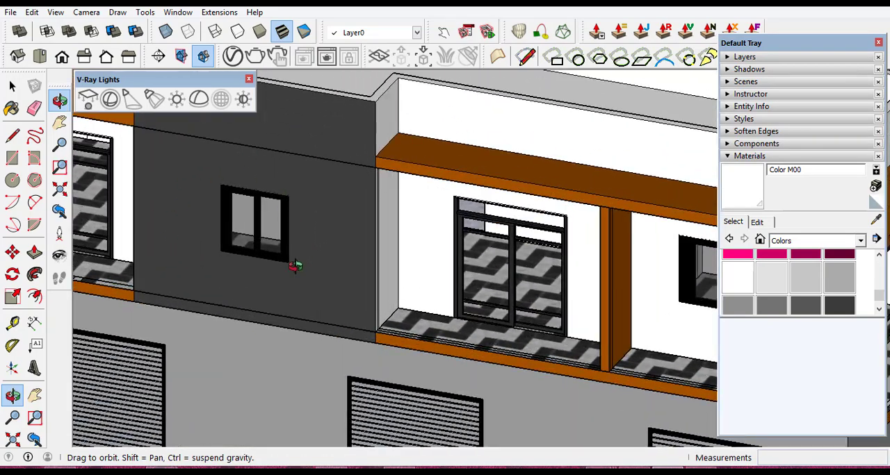
pyautogui.scroll(-2, 257, 241)
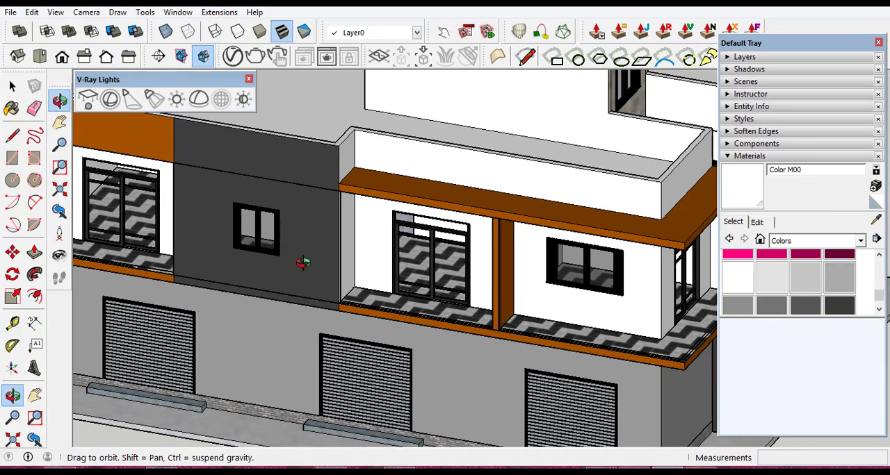
pyautogui.scroll(-8, 302, 263)
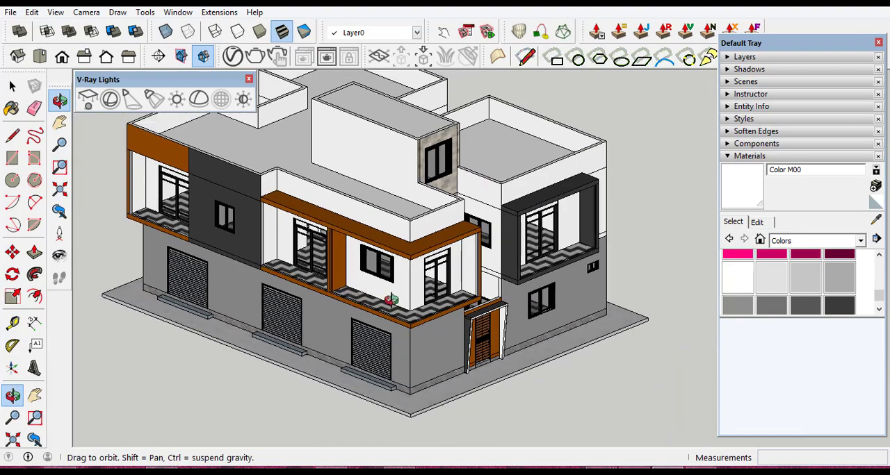
pyautogui.scroll(5, 218, 218)
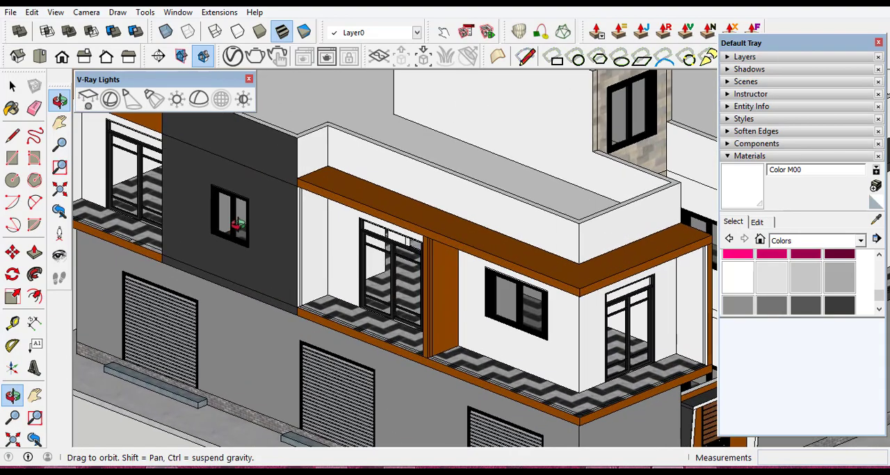
pyautogui.scroll(-5, 405, 322)
pyautogui.moveTo(411, 343); pyautogui.dragTo(447, 320)
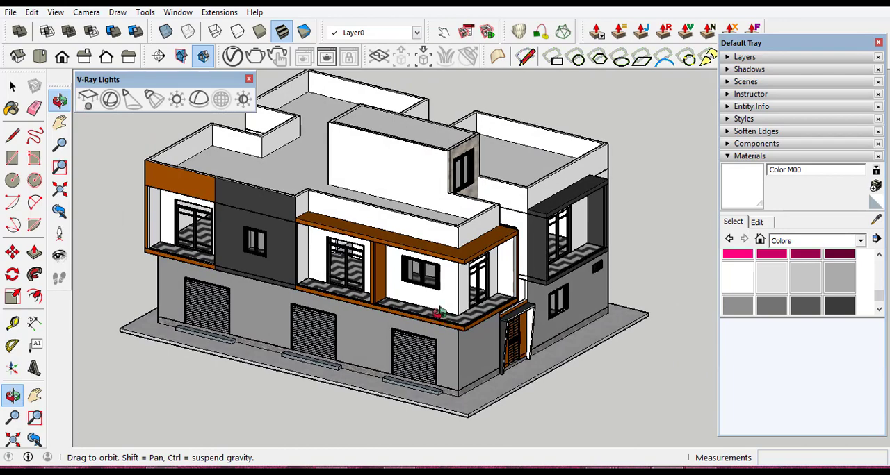
pyautogui.scroll(3, 448, 274)
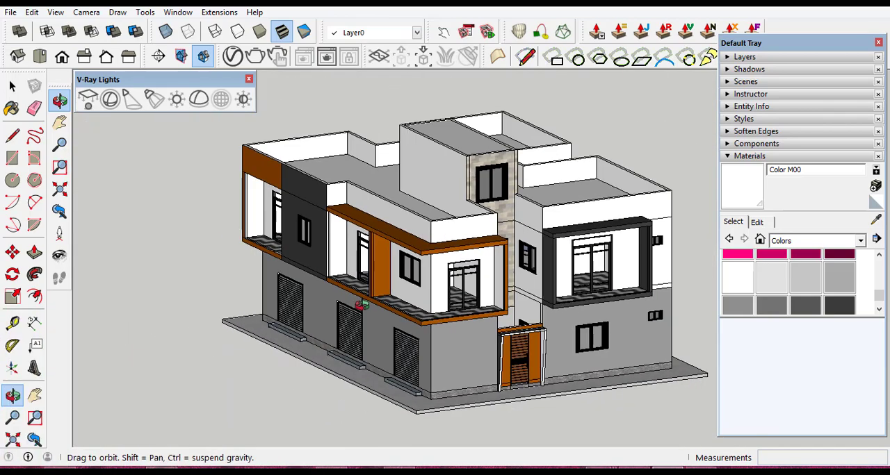
# - Examine the floor edge of the orange-framed balcony in front of the sliding door, near the dark wall
pyautogui.moveTo(368, 348); pyautogui.dragTo(421, 313)
pyautogui.scroll(4, 469, 346)
pyautogui.scroll(2, 511, 347)
pyautogui.scroll(-3, 332, 304)
pyautogui.scroll(3, 417, 313)
pyautogui.scroll(2, 310, 288)
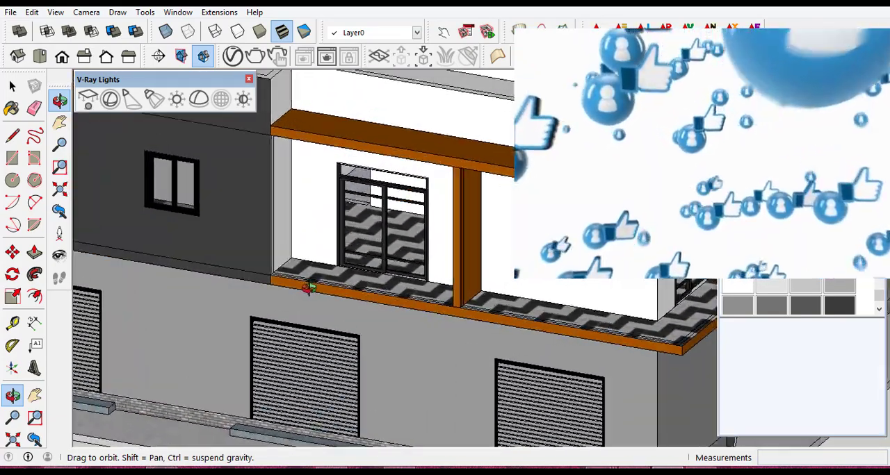
pyautogui.scroll(-4, 310, 288)
pyautogui.scroll(6, 316, 291)
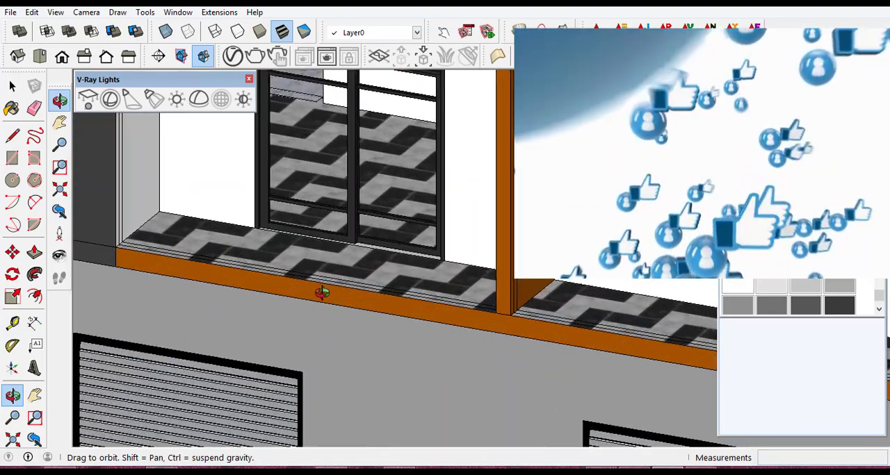
pyautogui.scroll(1, 322, 292)
pyautogui.moveTo(250, 279); pyautogui.dragTo(313, 287)
pyautogui.scroll(-2, 270, 274)
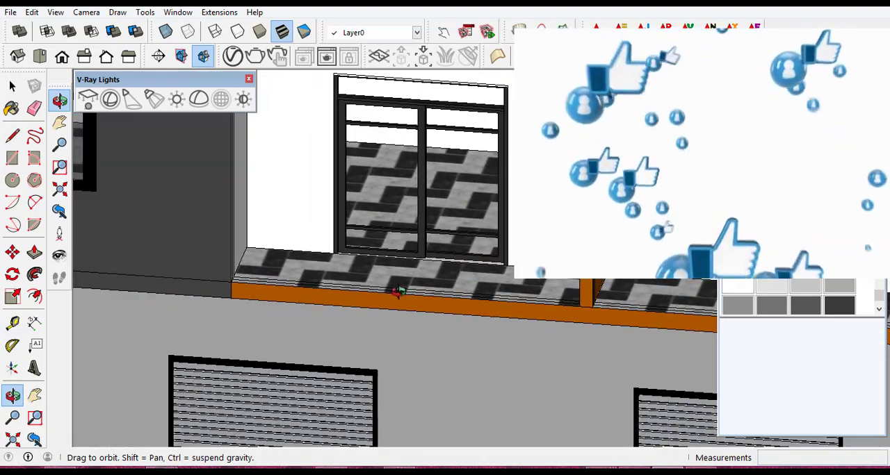
pyautogui.moveTo(398, 292); pyautogui.dragTo(357, 303)
pyautogui.scroll(4, 341, 317)
pyautogui.moveTo(366, 342); pyautogui.dragTo(384, 308)
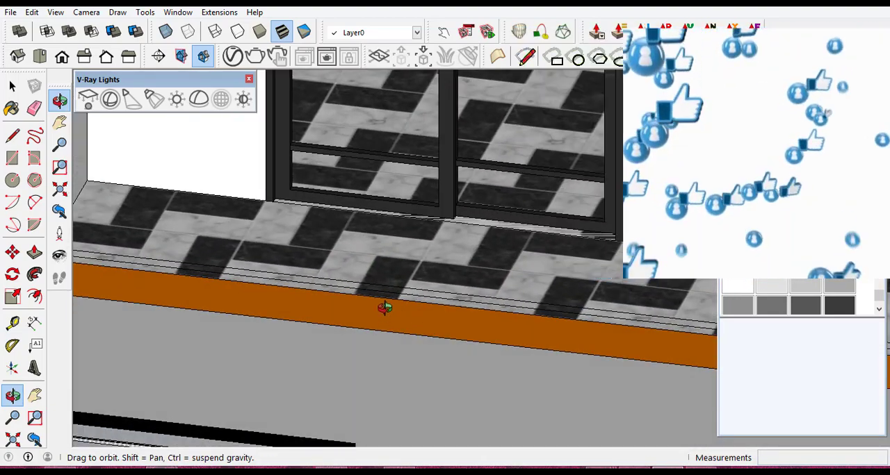
pyautogui.scroll(5, 409, 299)
pyautogui.scroll(-6, 474, 303)
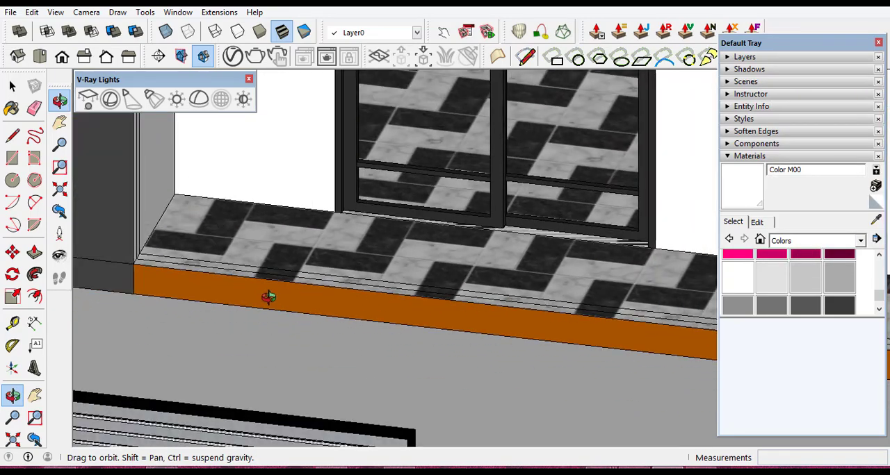
# - Measure from the balcony floor's outer corner beside the dark wall to the inner line parallel to the edge
pyautogui.scroll(4, 268, 297)
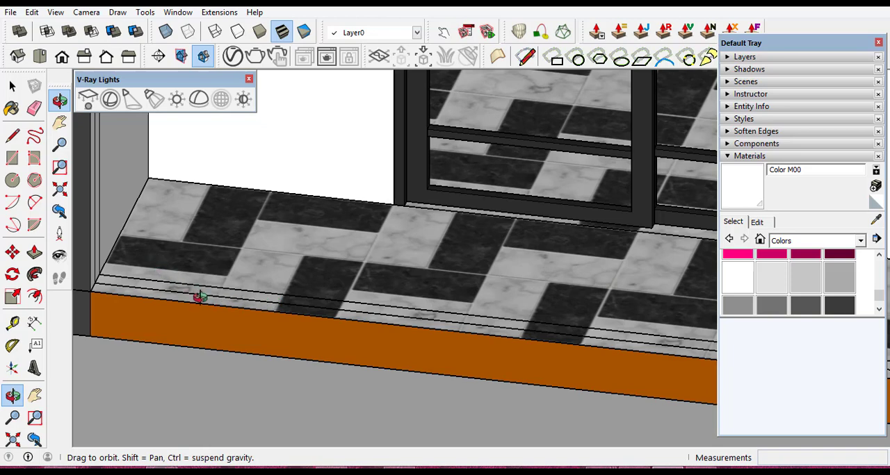
pyautogui.moveTo(273, 299); pyautogui.dragTo(279, 309)
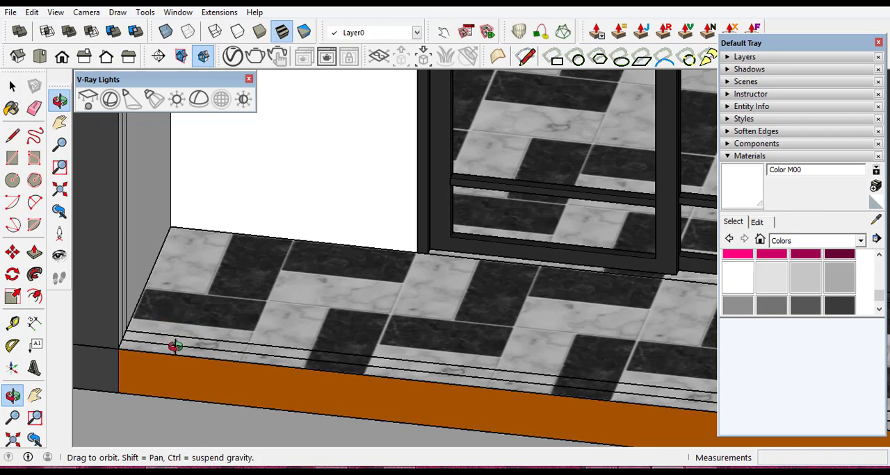
pyautogui.scroll(2, 174, 345)
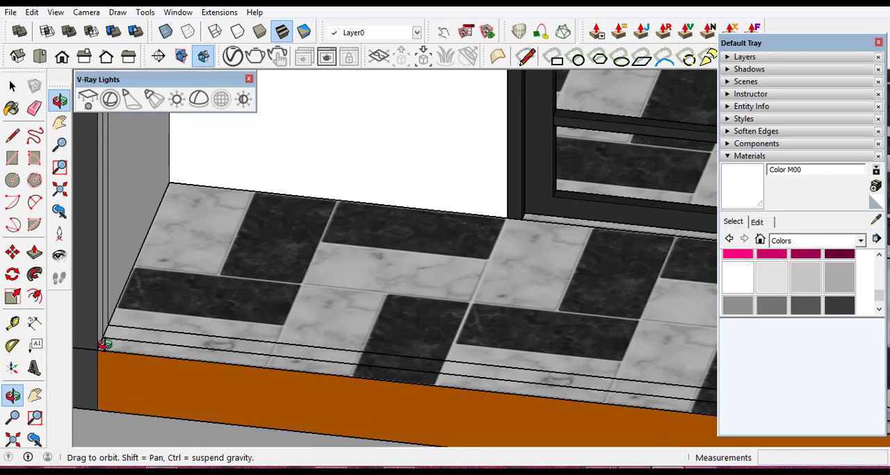
pyautogui.click(13, 323)
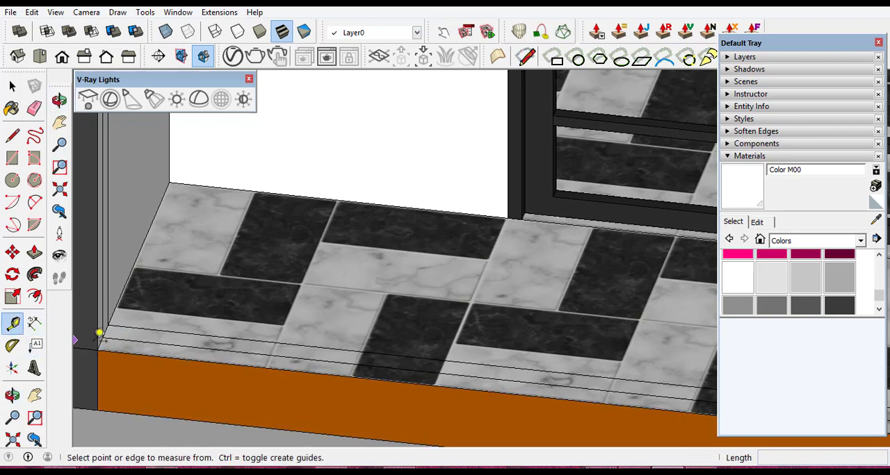
pyautogui.click(98, 348)
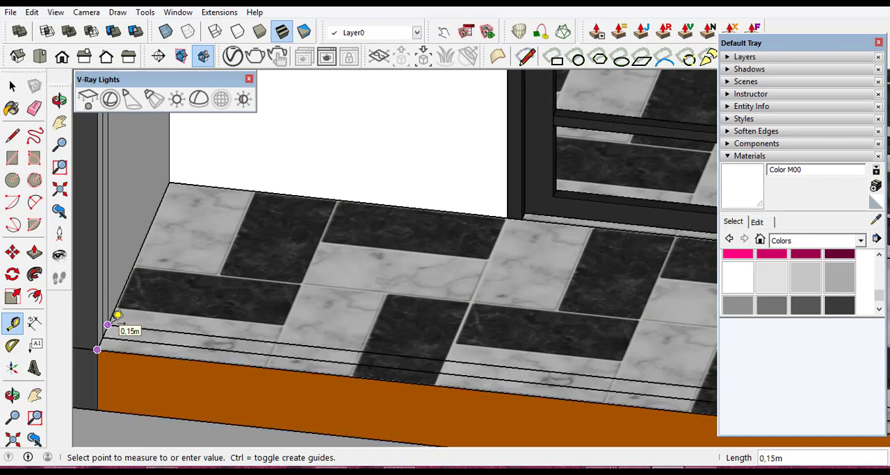
pyautogui.click(114, 318)
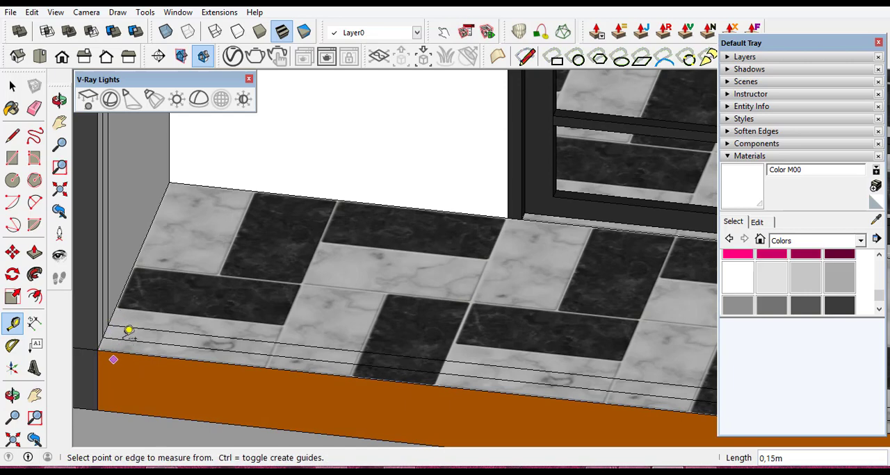
# - Draw a rectangle about 4.00 m by 0.08 m between the two parallel floor lines, from the dark wall to the orange post
pyautogui.scroll(4, 150, 349)
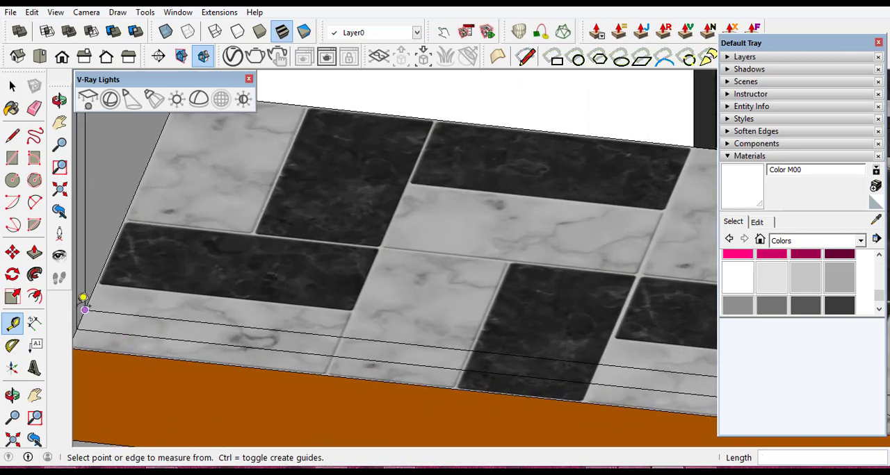
pyautogui.click(16, 159)
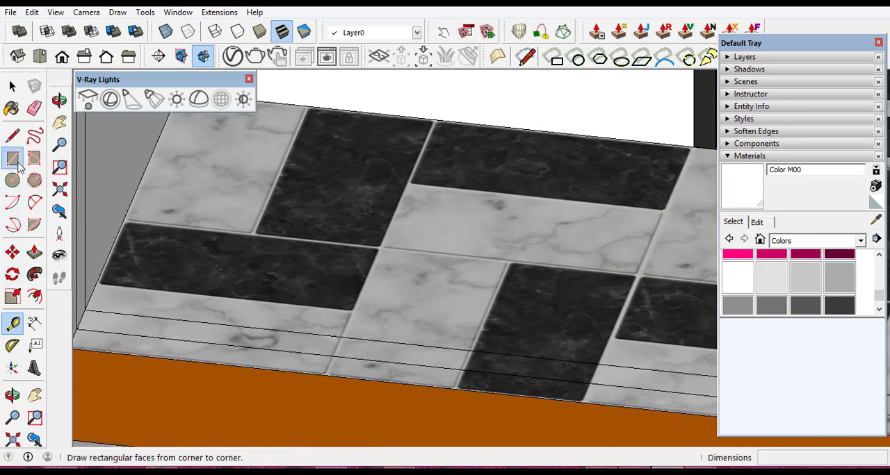
pyautogui.click(84, 309)
pyautogui.scroll(-6, 240, 324)
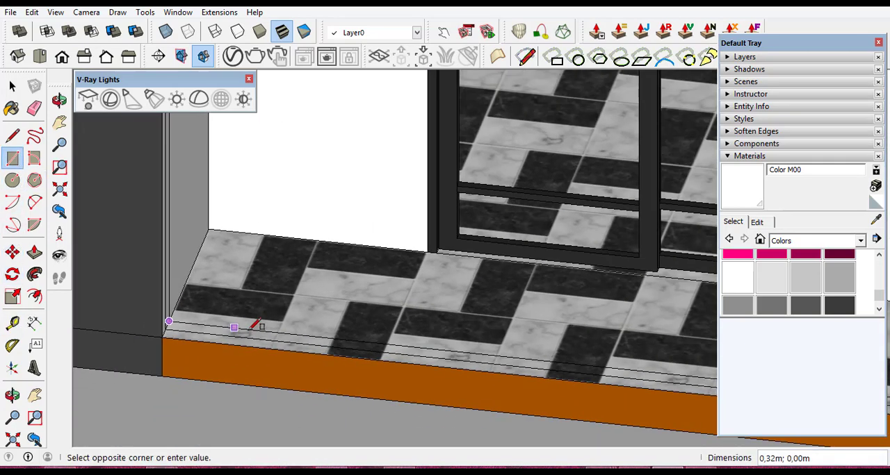
pyautogui.scroll(-2, 254, 330)
pyautogui.scroll(-2, 317, 337)
pyautogui.scroll(3, 590, 367)
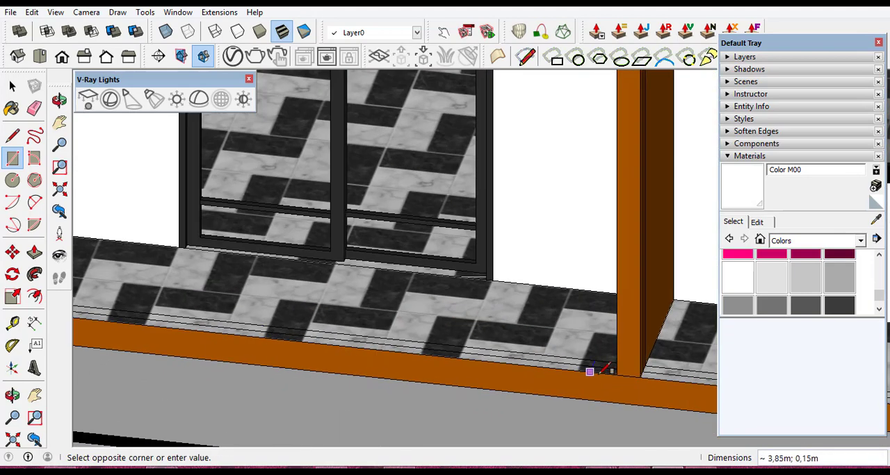
pyautogui.scroll(2, 616, 375)
pyautogui.scroll(2, 616, 375)
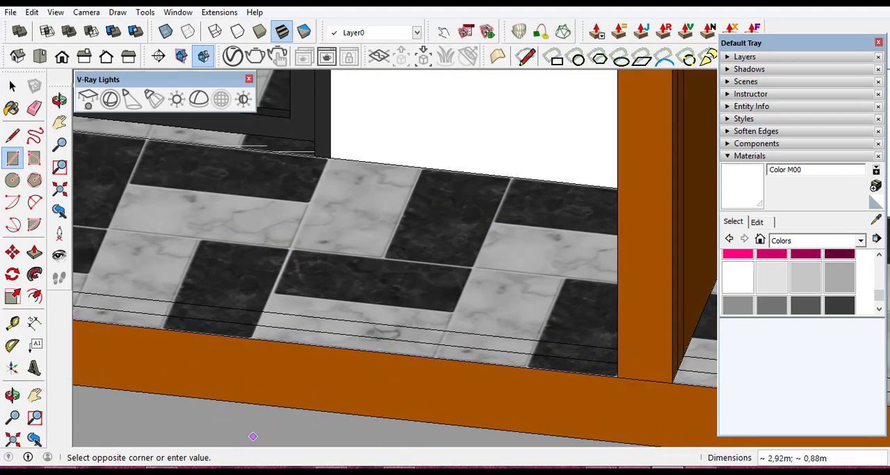
pyautogui.click(17, 403)
pyautogui.moveTo(199, 357); pyautogui.dragTo(261, 342)
pyautogui.scroll(-2, 417, 358)
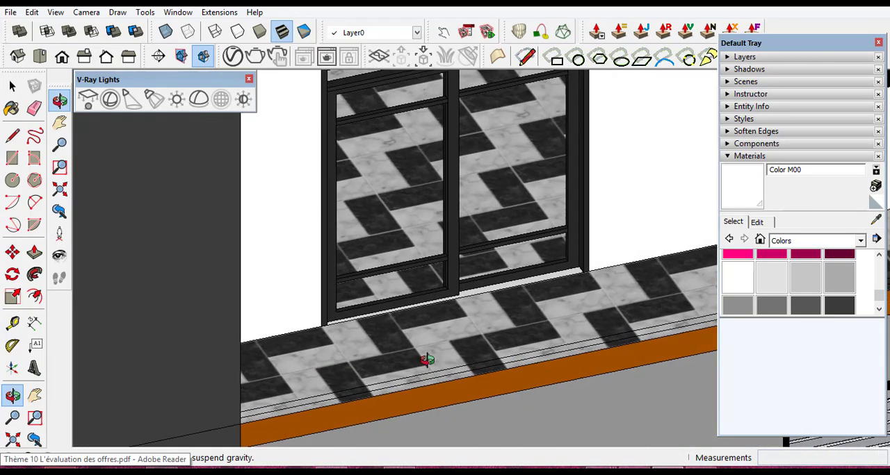
pyautogui.scroll(-2, 356, 351)
pyautogui.scroll(6, 626, 321)
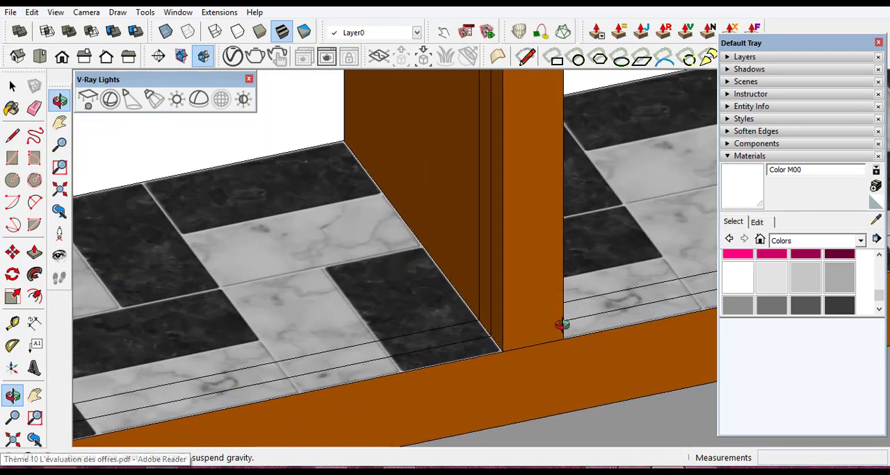
pyautogui.click(12, 160)
pyautogui.scroll(2, 473, 339)
pyautogui.scroll(4, 474, 339)
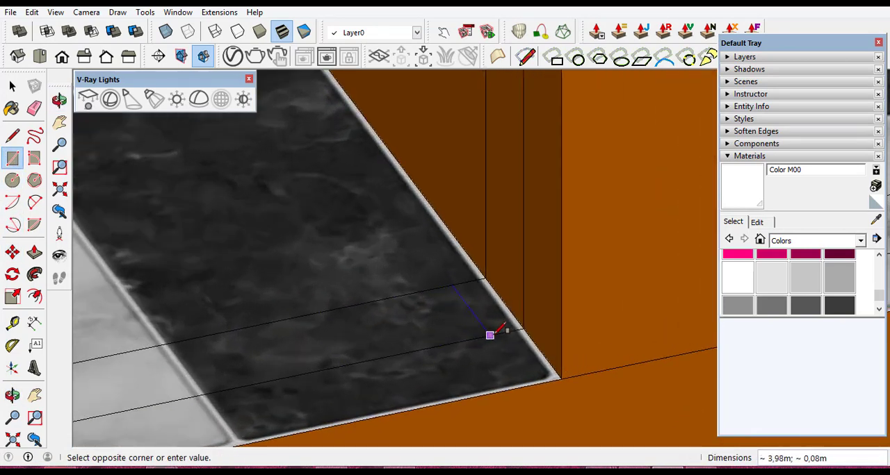
pyautogui.click(526, 327)
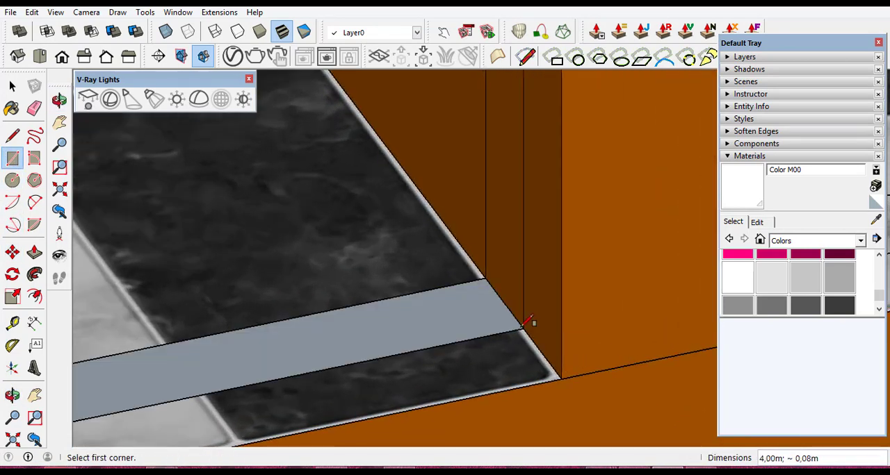
# - Reverse the face of the new rectangular strip on the balcony floor
pyautogui.scroll(-4, 533, 321)
pyautogui.scroll(-5, 542, 316)
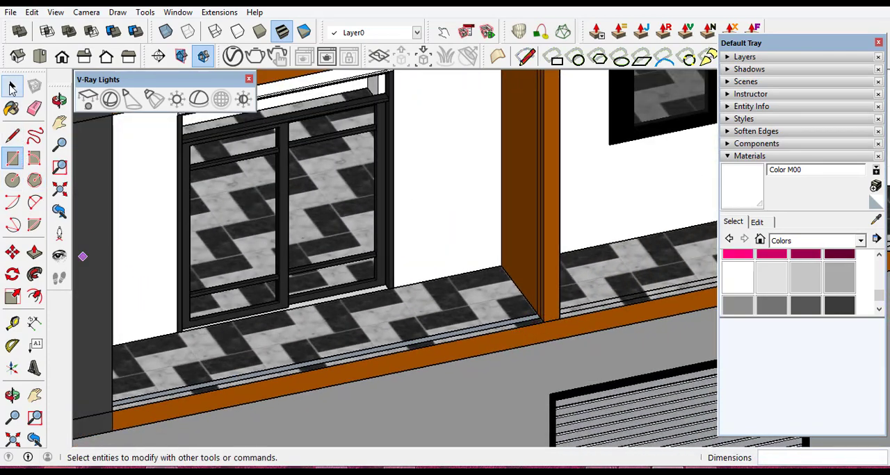
pyautogui.click(12, 86)
pyautogui.scroll(8, 303, 380)
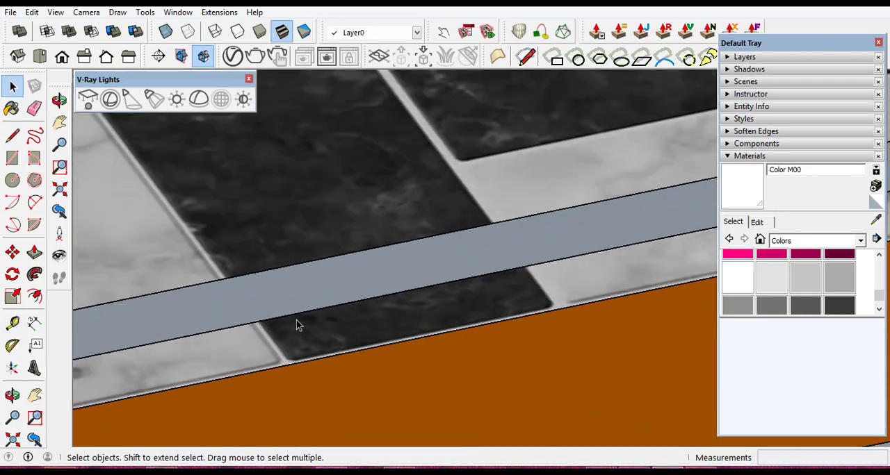
pyautogui.click(299, 300)
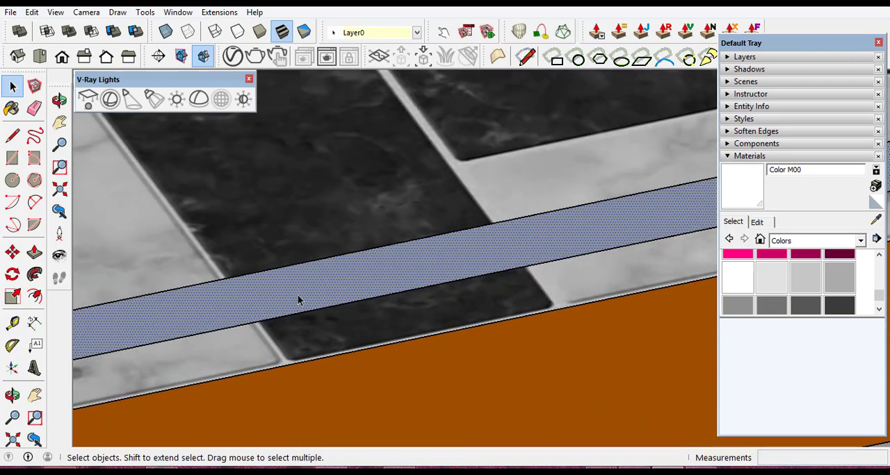
pyautogui.rightClick(299, 300)
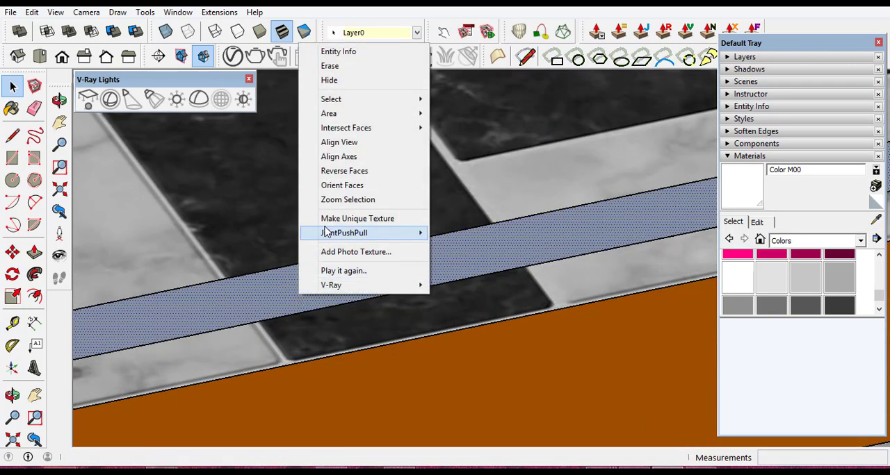
pyautogui.click(347, 171)
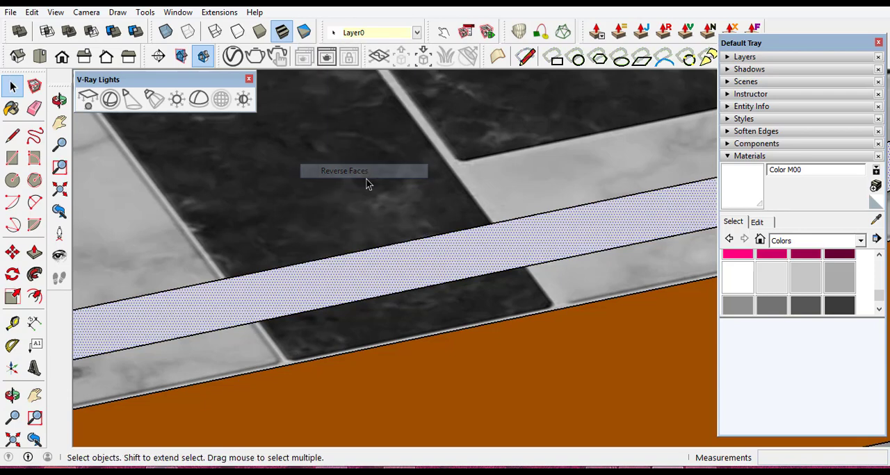
# - Push/Pull the rectangular strip upward by 0.25 m to form a low wall along the balcony edge
pyautogui.scroll(-3, 445, 305)
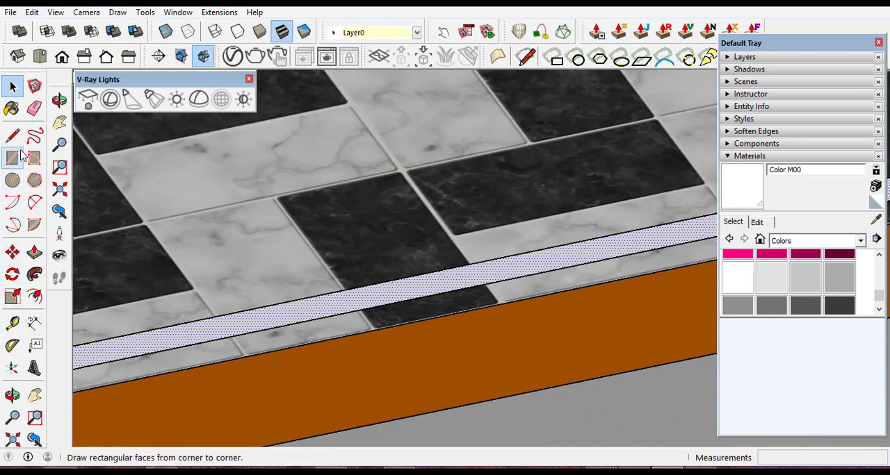
pyautogui.click(34, 252)
pyautogui.scroll(3, 293, 319)
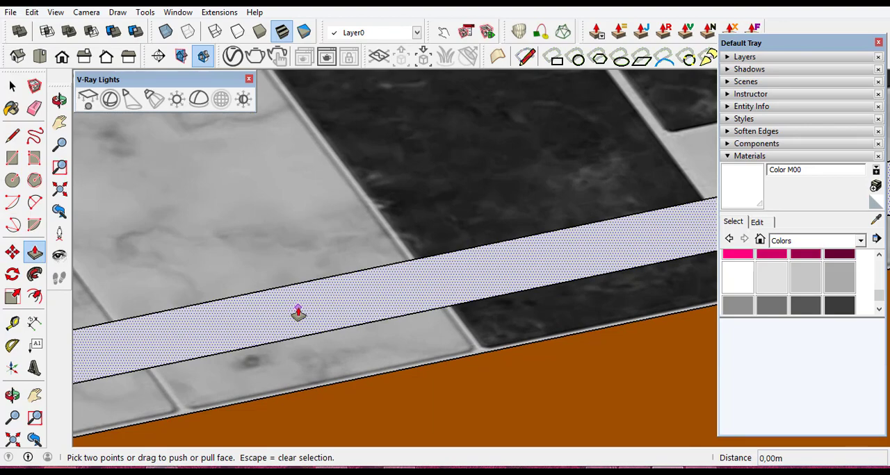
pyautogui.click(298, 313)
pyautogui.scroll(-4, 293, 297)
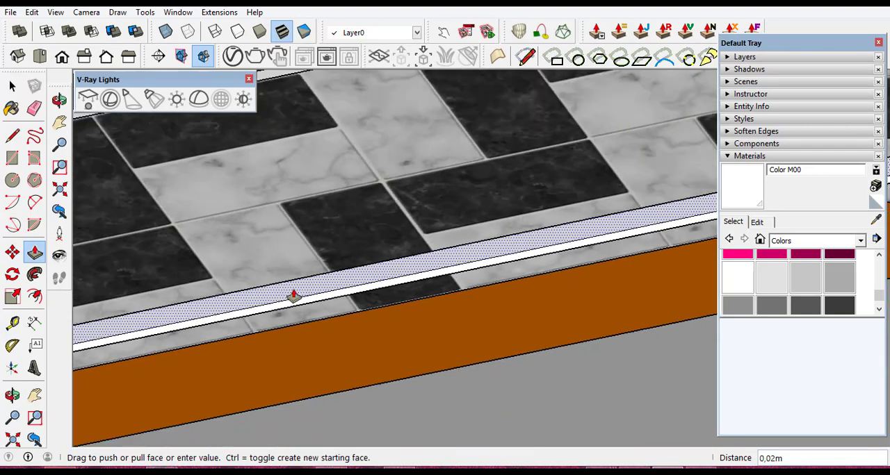
pyautogui.scroll(-6, 292, 297)
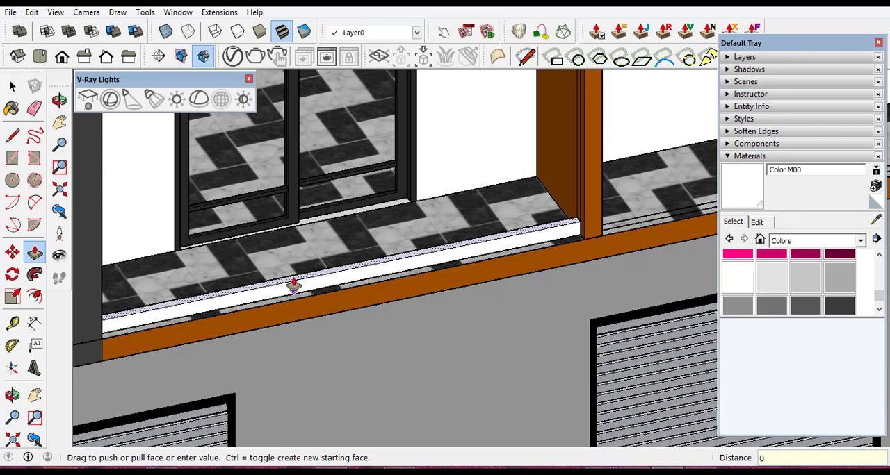
pyautogui.press('Return')
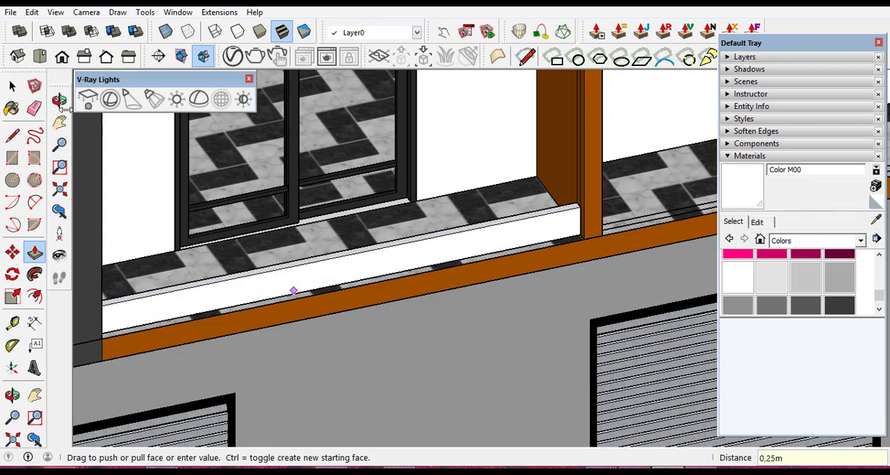
# - Move the whole low wall outward about 0.07 m, from its lower corner to the floor's outer corner beside the orange post
pyautogui.click(12, 85)
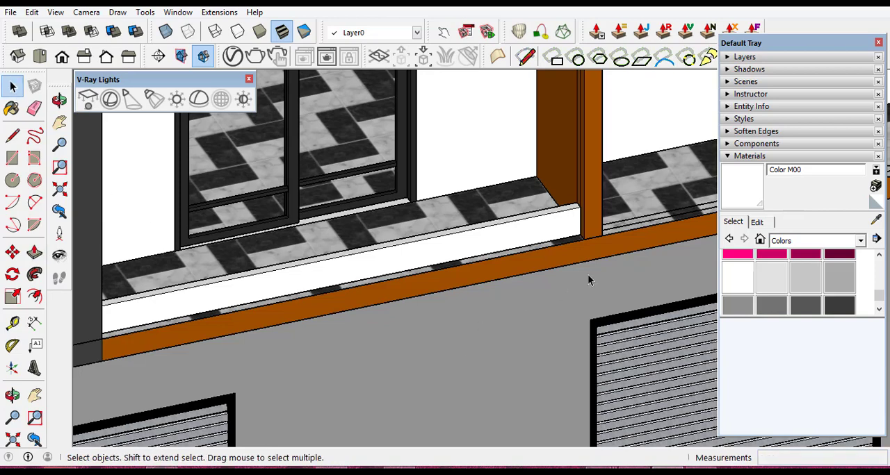
pyautogui.scroll(2, 293, 282)
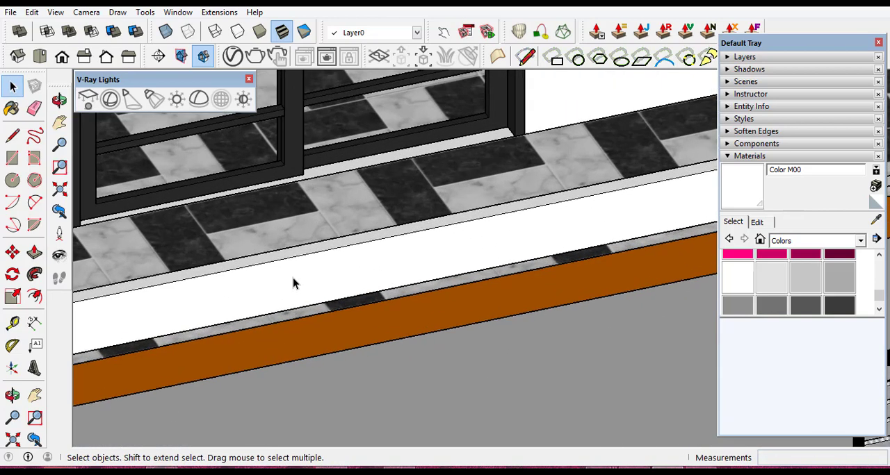
pyautogui.click(337, 278)
pyautogui.scroll(-3, 381, 271)
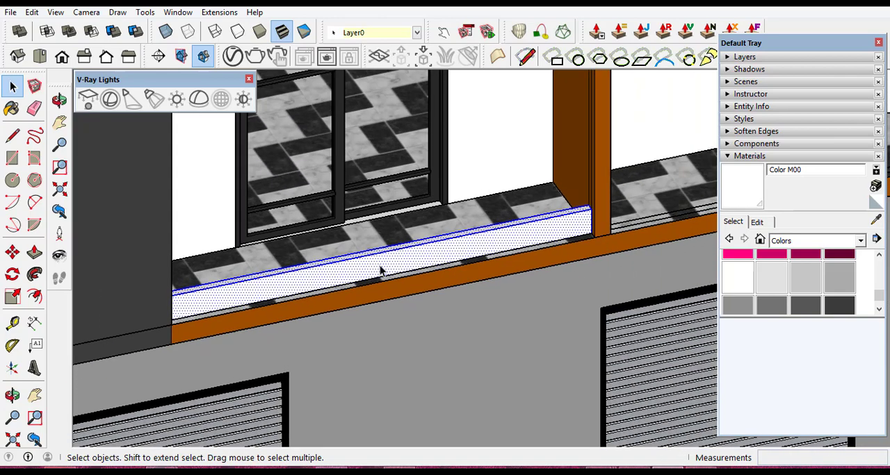
pyautogui.scroll(2, 588, 252)
pyautogui.scroll(2, 582, 240)
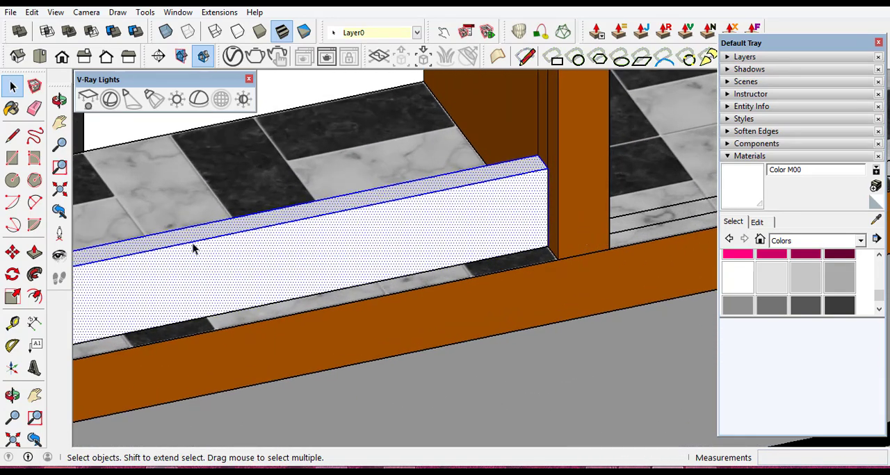
pyautogui.click(11, 252)
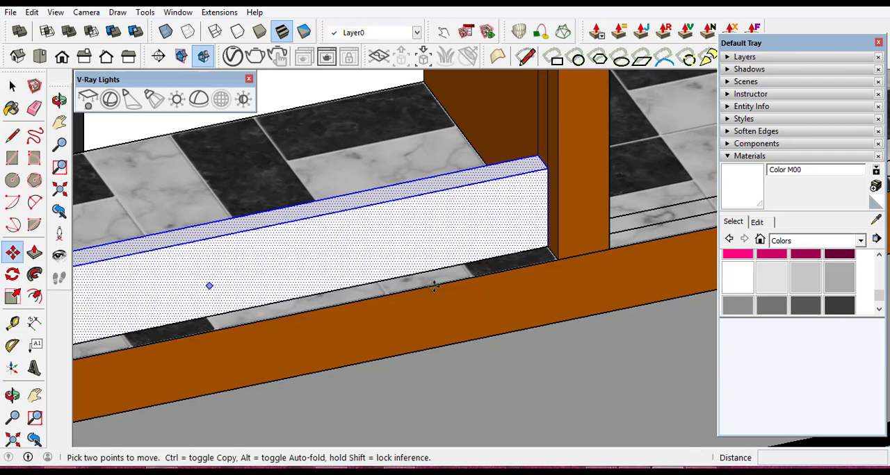
pyautogui.scroll(1, 565, 248)
pyautogui.scroll(2, 549, 256)
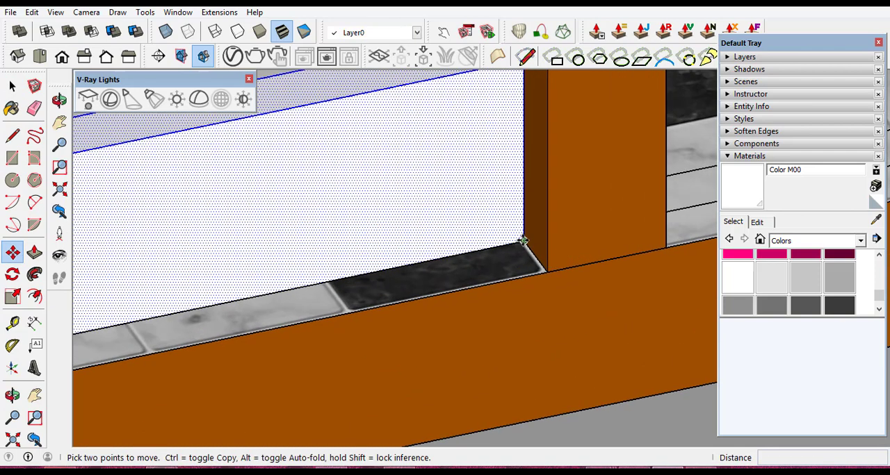
pyautogui.click(524, 242)
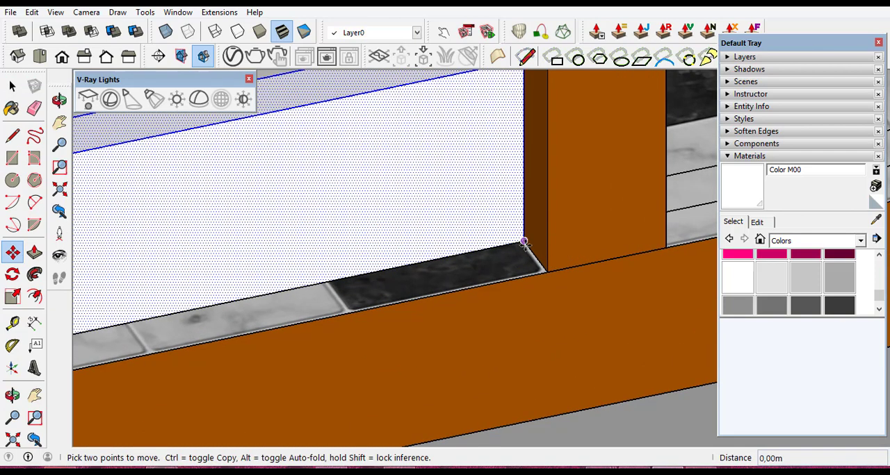
pyautogui.click(544, 271)
# - Make a group of the selected low wall along the balcony's outer edge
pyautogui.scroll(-3, 578, 263)
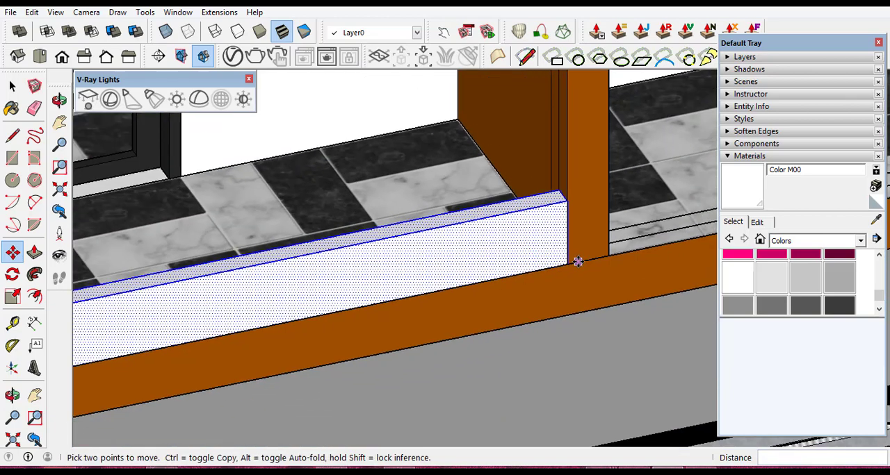
pyautogui.scroll(-2, 576, 262)
pyautogui.scroll(-4, 499, 285)
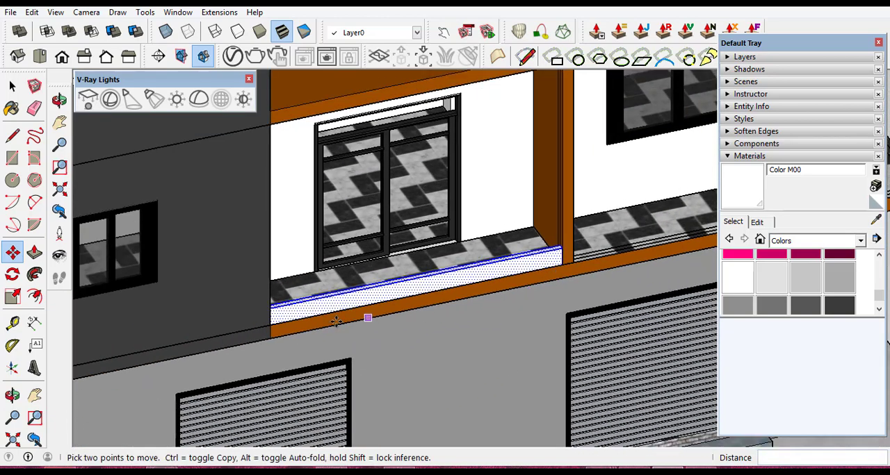
pyautogui.scroll(4, 367, 317)
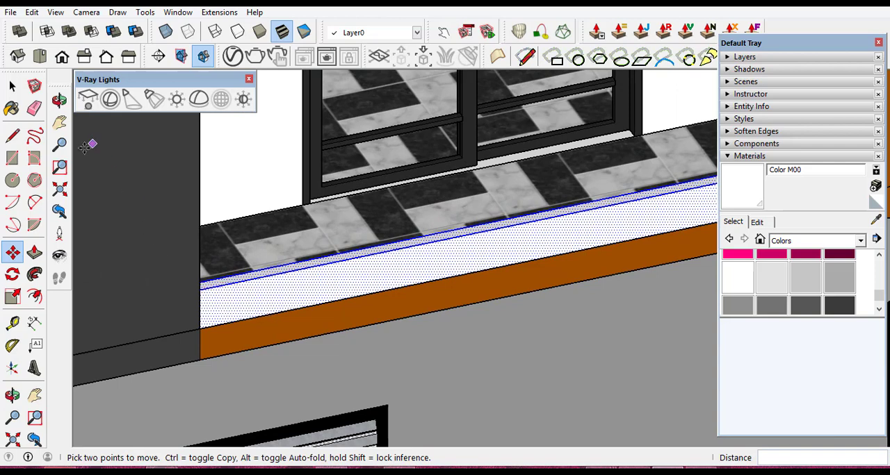
pyautogui.press('space')
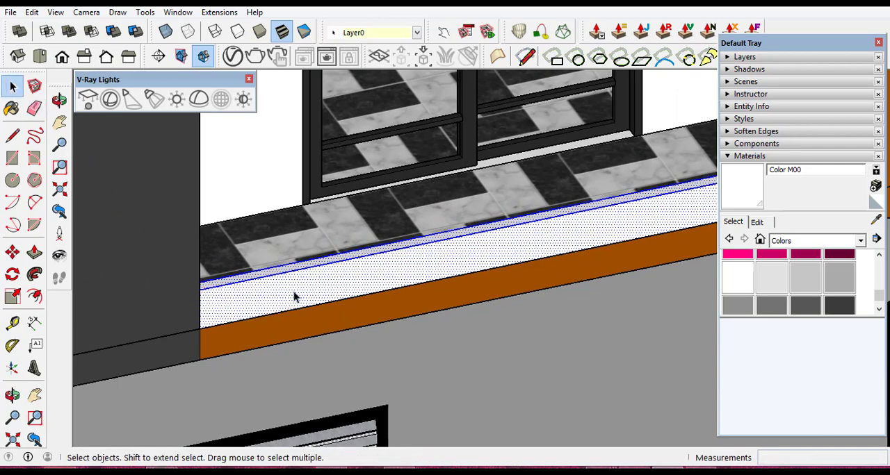
pyautogui.rightClick(291, 286)
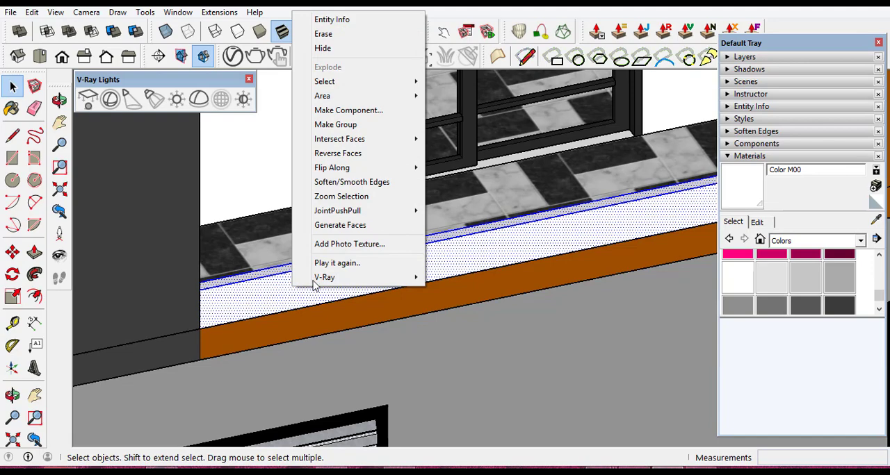
pyautogui.click(338, 153)
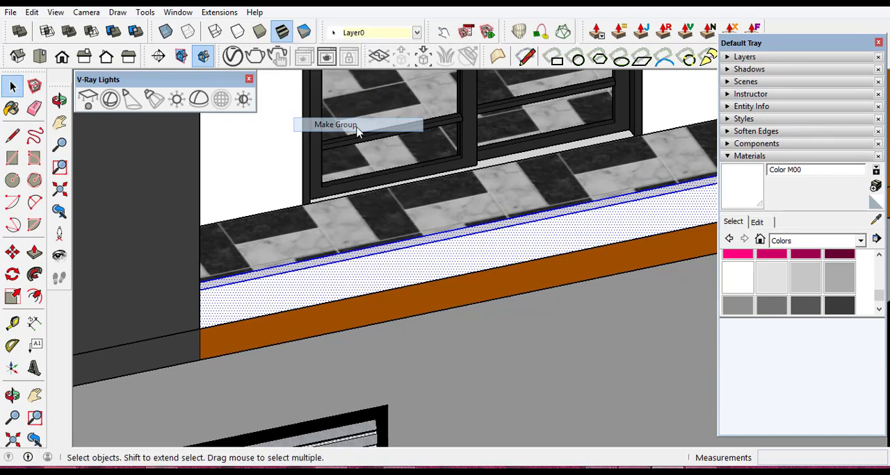
pyautogui.scroll(-3, 278, 291)
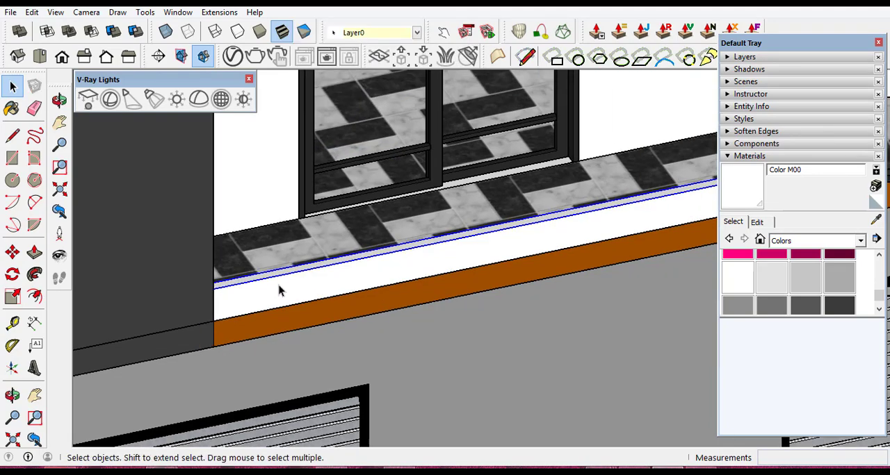
pyautogui.scroll(2, 343, 274)
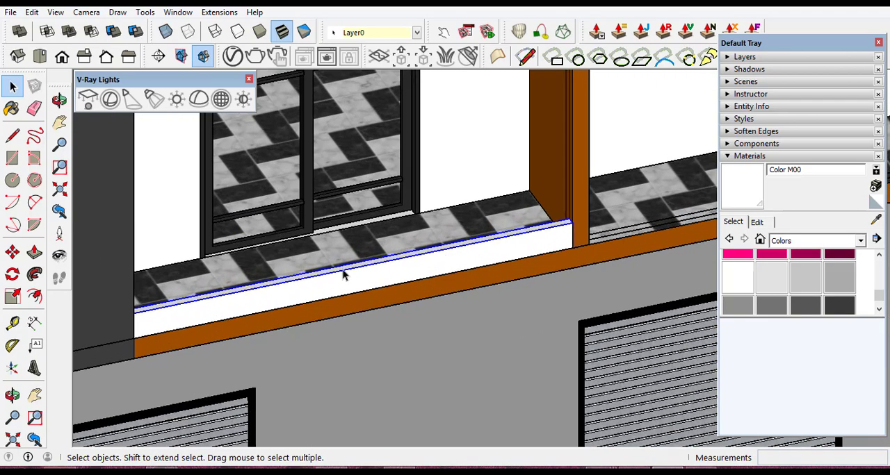
pyautogui.click(12, 395)
pyautogui.moveTo(387, 248); pyautogui.dragTo(389, 276)
pyautogui.scroll(-4, 389, 276)
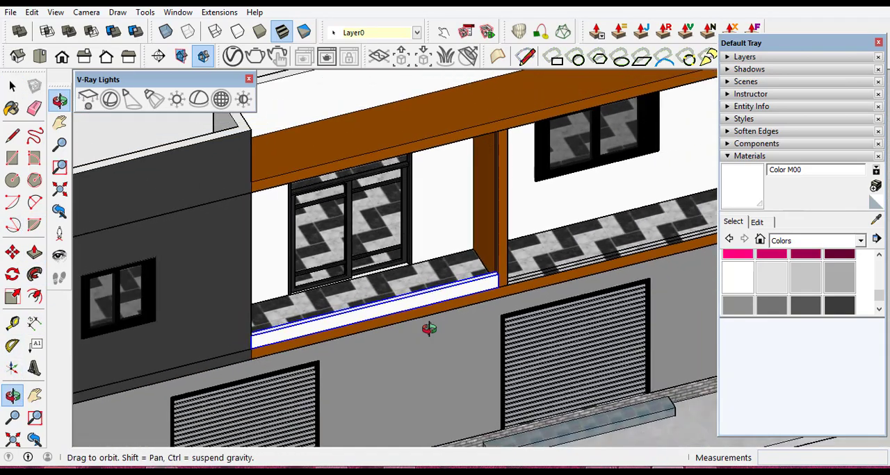
# - Draw a centred rectangle about 4.00 m by 0.02 m along the low wall's top face, from the dark wall to the orange post
pyautogui.moveTo(405, 316); pyautogui.dragTo(396, 368)
pyautogui.scroll(-3, 367, 297)
pyautogui.scroll(6, 372, 334)
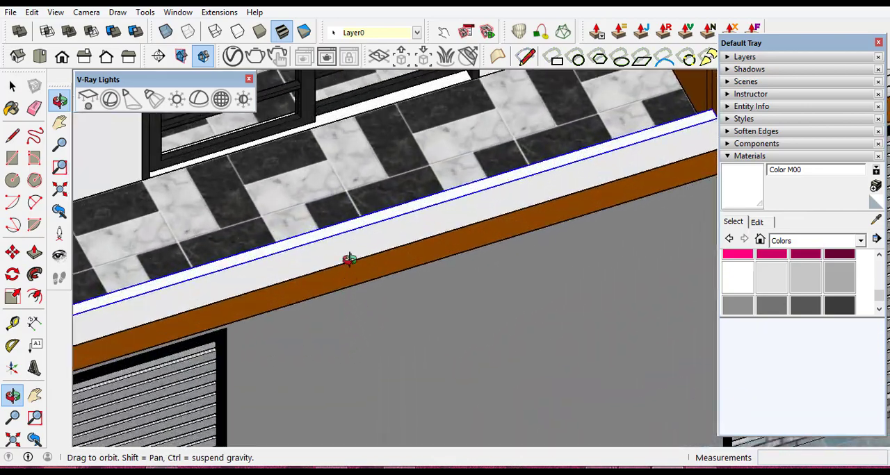
pyautogui.scroll(2, 341, 237)
pyautogui.moveTo(342, 236); pyautogui.dragTo(551, 228)
pyautogui.scroll(-3, 551, 228)
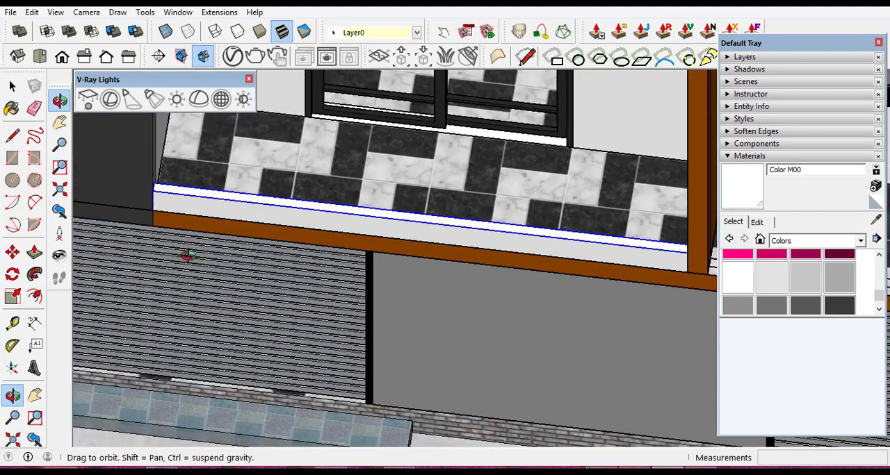
pyautogui.scroll(3, 149, 182)
pyautogui.scroll(3, 173, 207)
pyautogui.moveTo(215, 213); pyautogui.dragTo(197, 270)
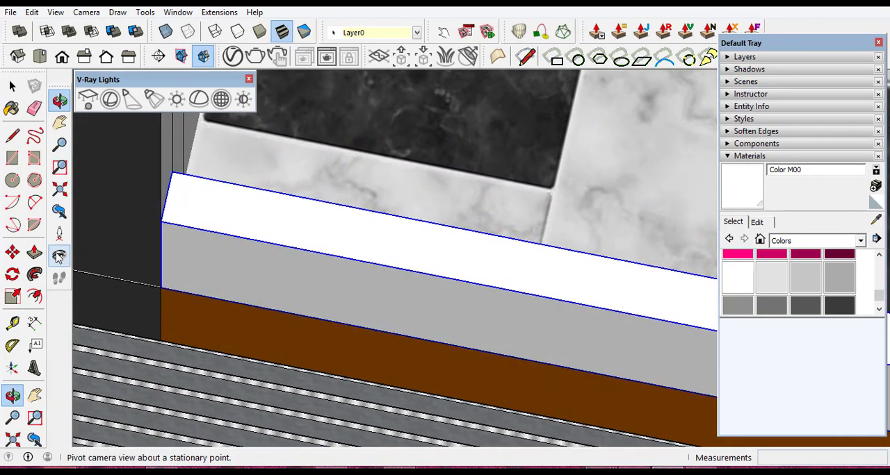
pyautogui.click(14, 159)
pyautogui.scroll(4, 180, 182)
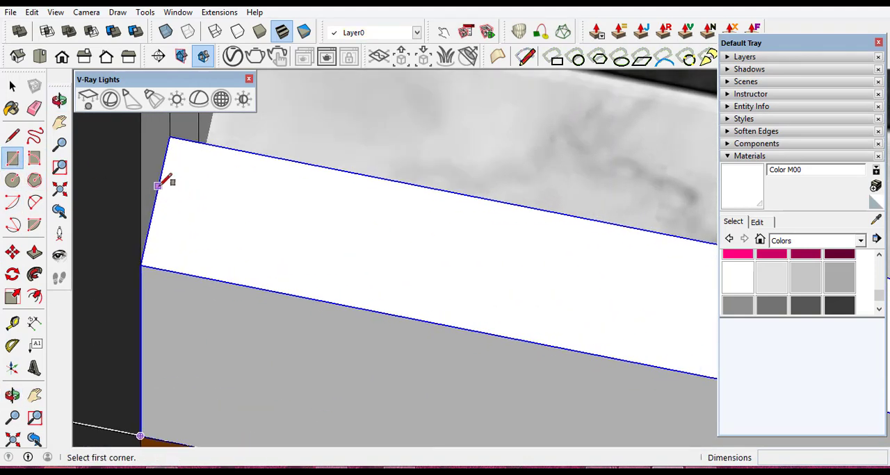
pyautogui.click(159, 184)
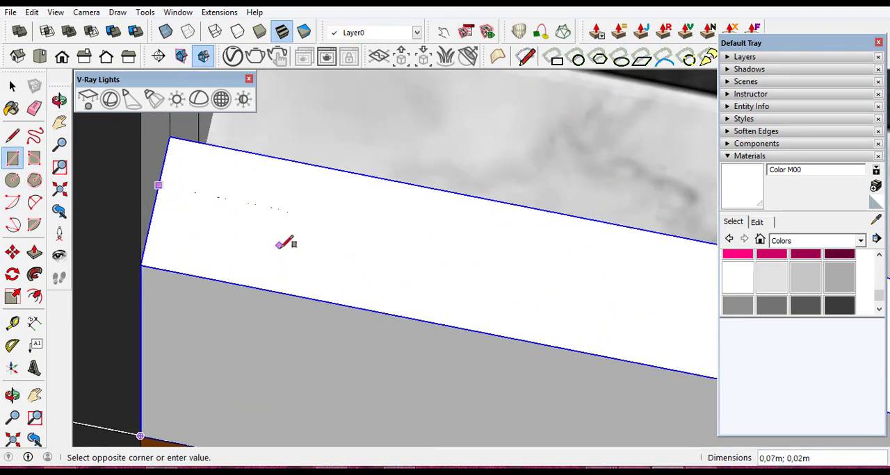
pyautogui.scroll(-6, 304, 221)
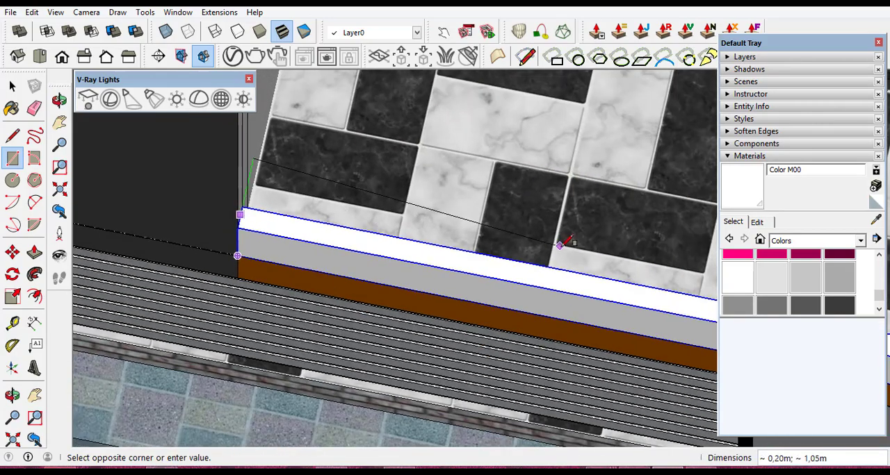
pyautogui.scroll(-4, 540, 246)
pyautogui.scroll(4, 667, 278)
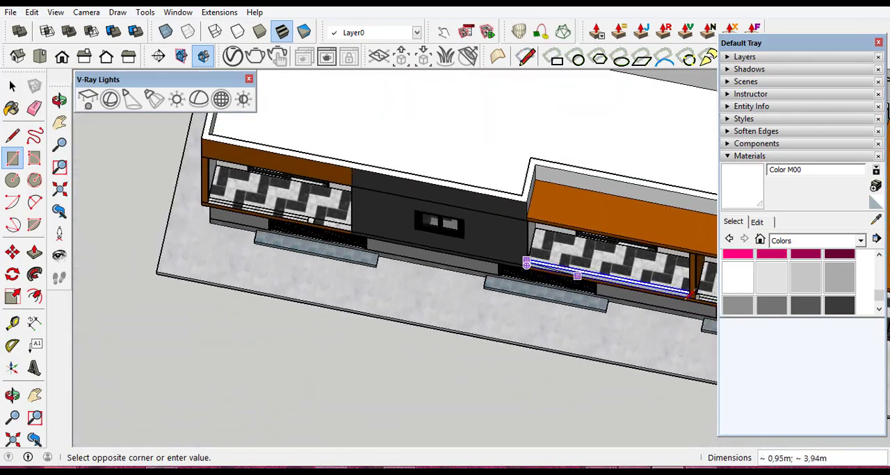
pyautogui.scroll(5, 699, 290)
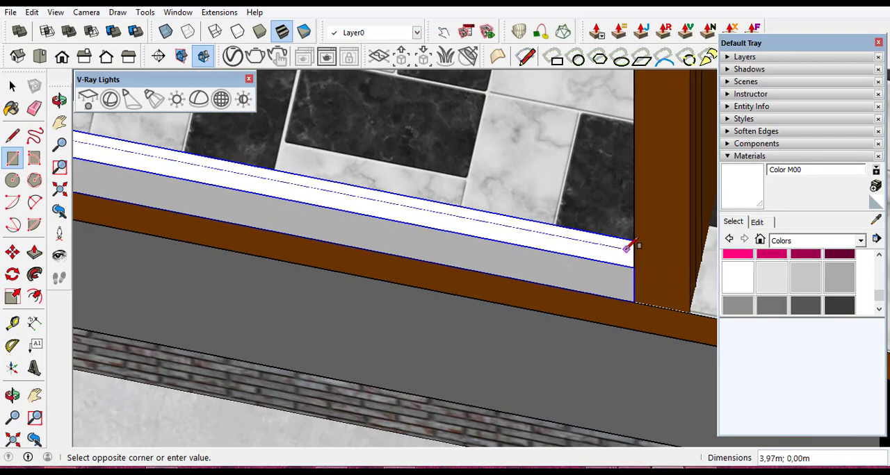
pyautogui.click(13, 395)
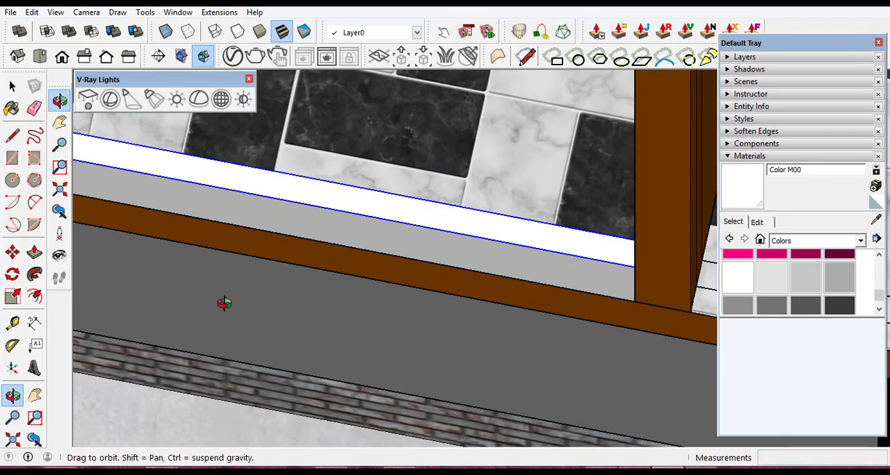
pyautogui.moveTo(223, 305); pyautogui.dragTo(482, 235)
pyautogui.scroll(6, 661, 113)
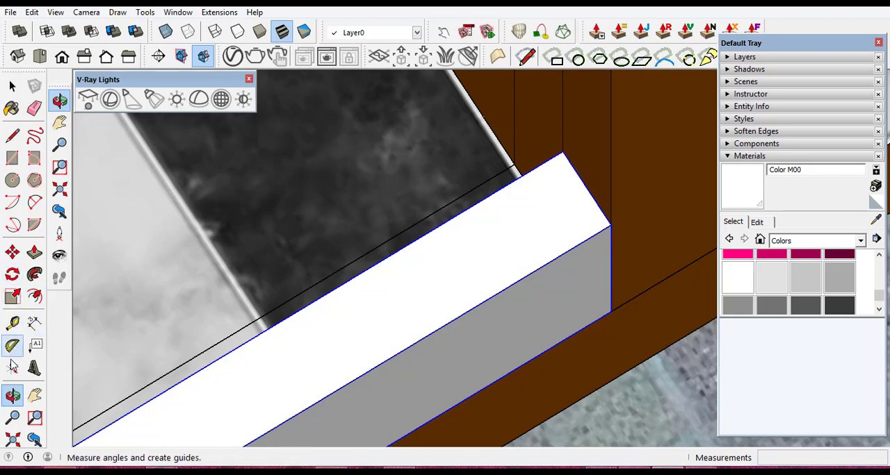
pyautogui.click(13, 159)
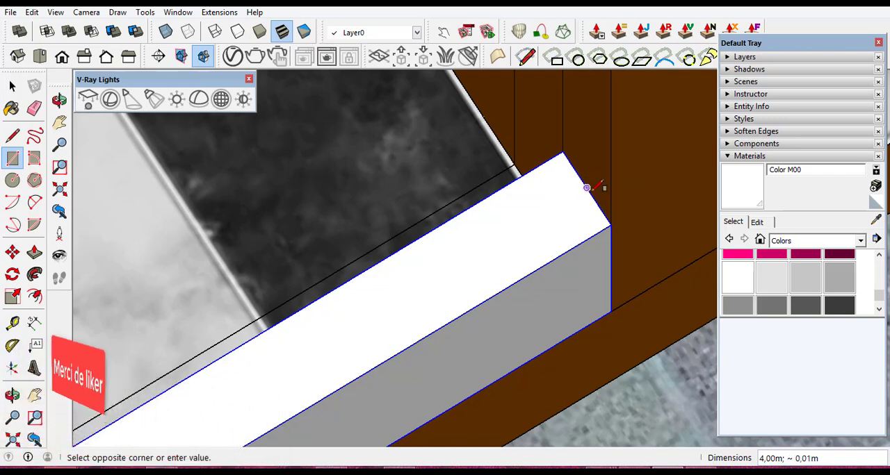
pyautogui.scroll(1, 584, 185)
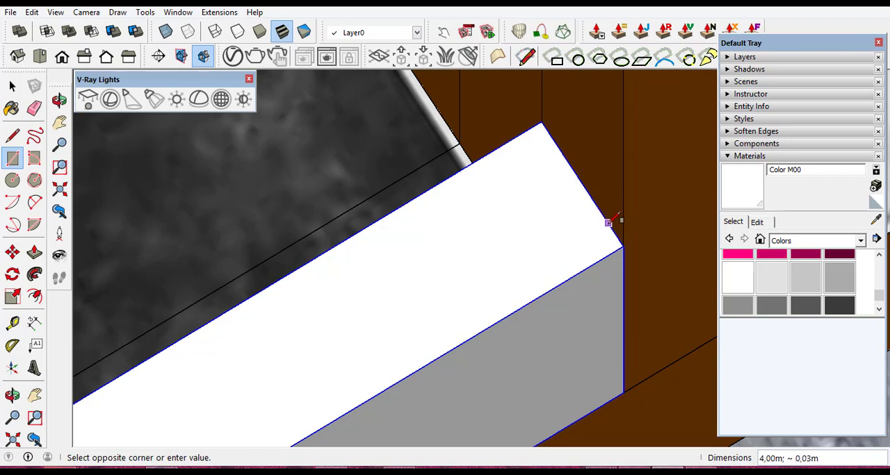
pyautogui.click(602, 208)
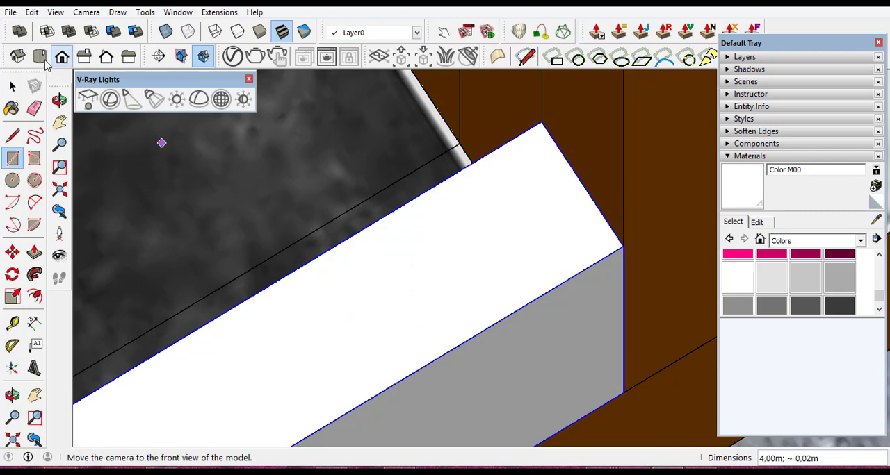
pyautogui.click(9, 87)
pyautogui.scroll(-6, 515, 195)
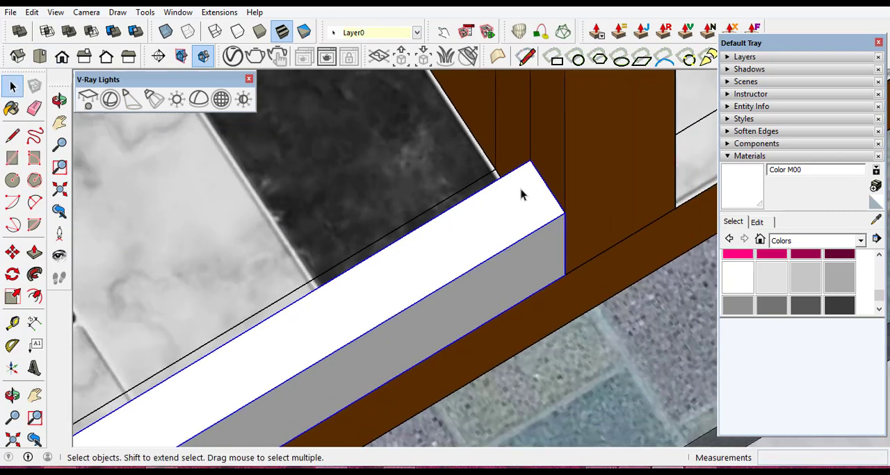
pyautogui.scroll(-5, 234, 375)
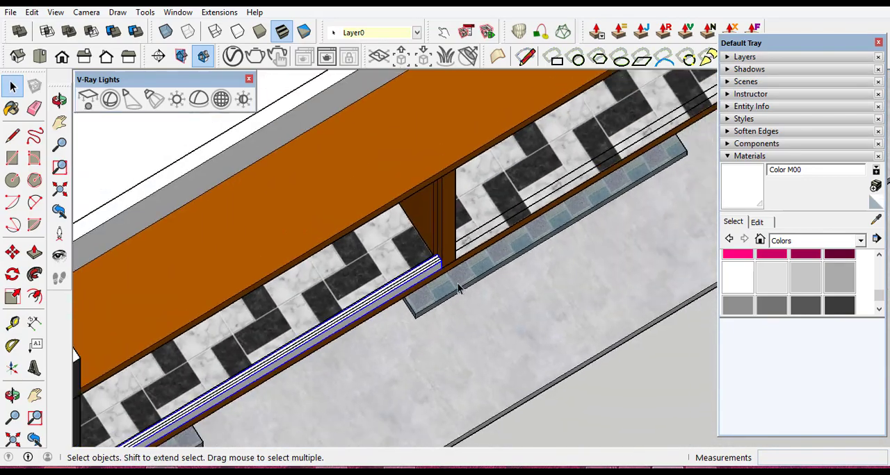
pyautogui.scroll(6, 232, 407)
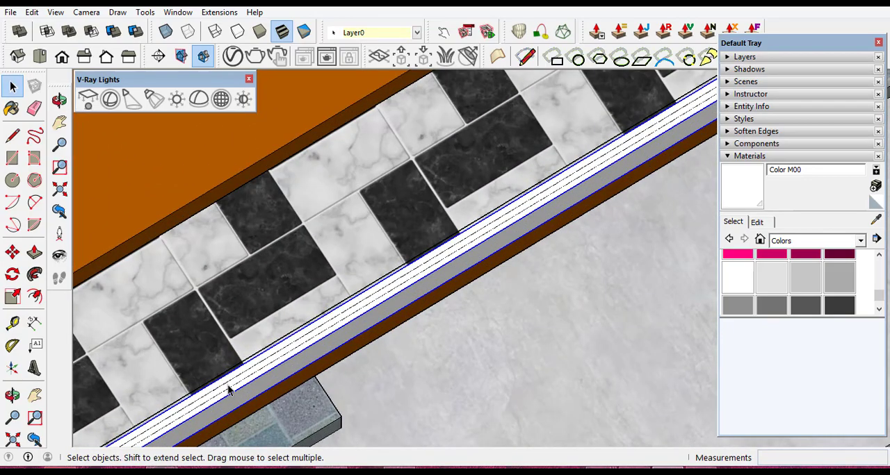
pyautogui.doubleClick(231, 389)
pyautogui.scroll(3, 231, 388)
pyautogui.scroll(-3, 240, 383)
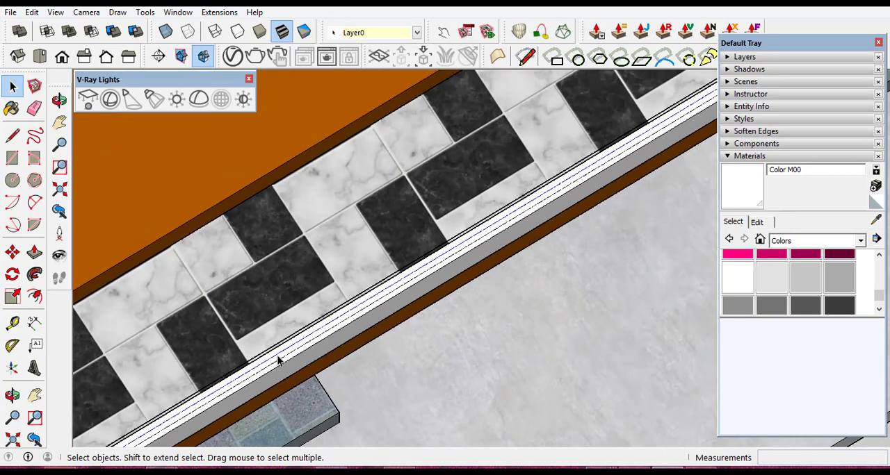
pyautogui.click(35, 252)
pyautogui.scroll(1, 275, 360)
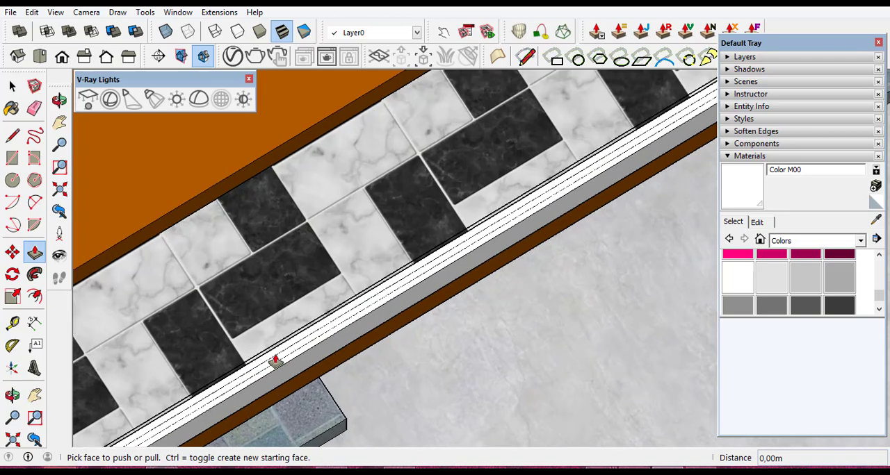
pyautogui.scroll(1, 273, 359)
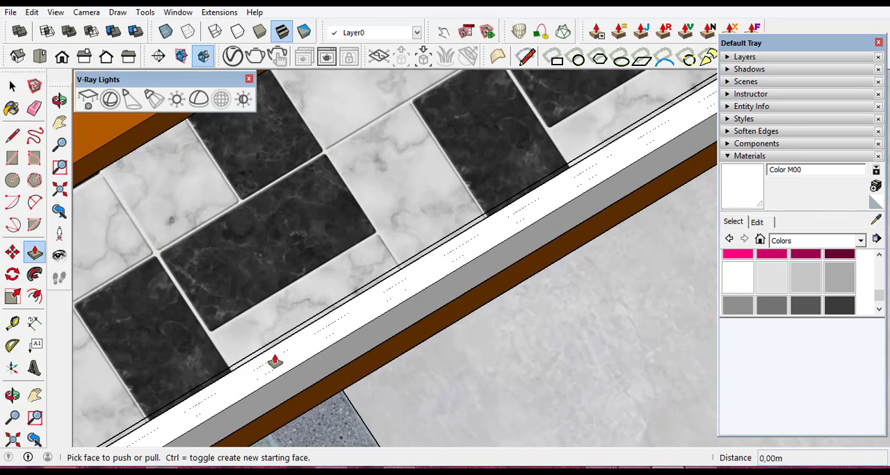
pyautogui.click(276, 360)
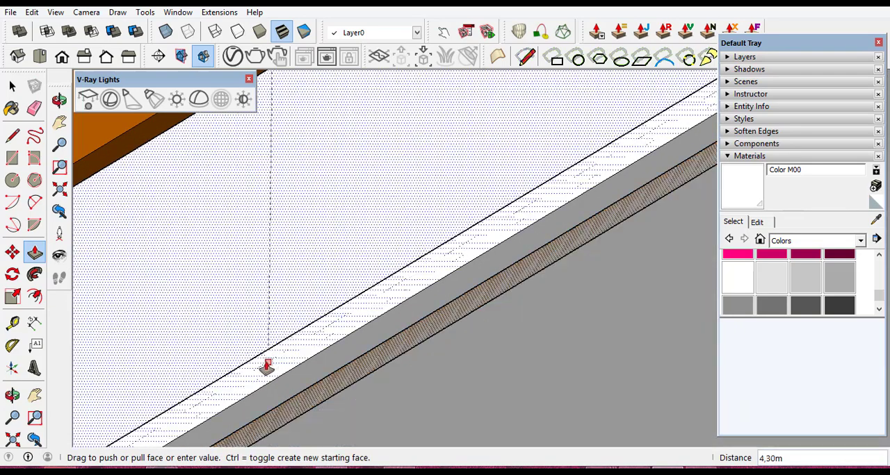
pyautogui.press('Escape')
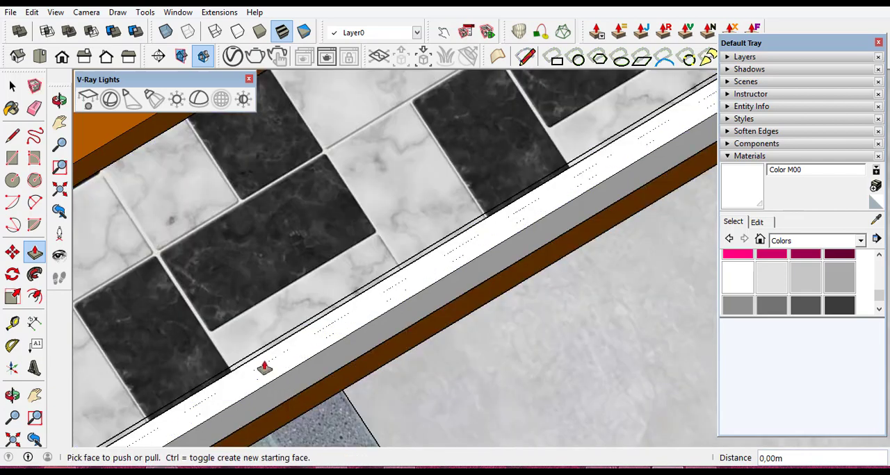
pyautogui.scroll(3, 264, 369)
pyautogui.scroll(-3, 401, 302)
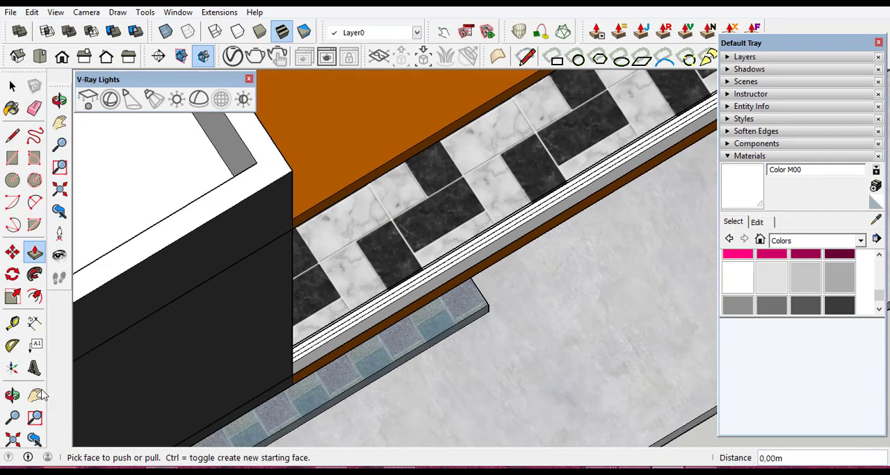
# - Push/Pull the thin strip on top of the low wall upward by 0.75 m to form an upright panel
pyautogui.click(12, 394)
pyautogui.moveTo(617, 274); pyautogui.dragTo(399, 310)
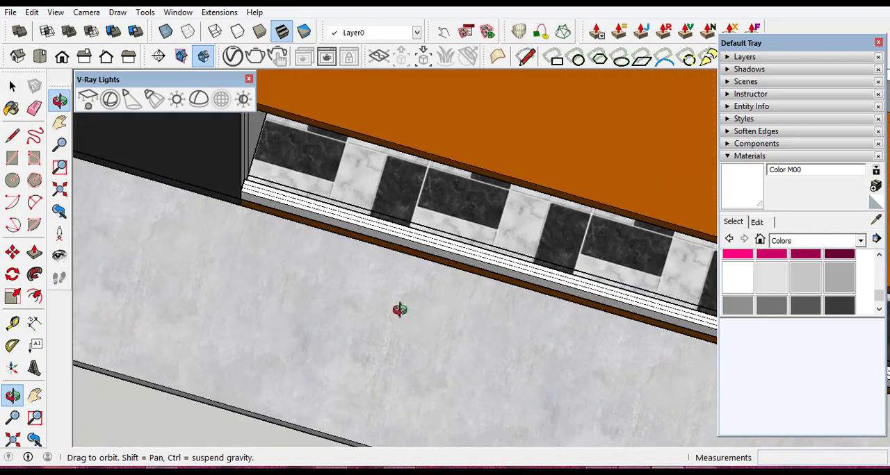
pyautogui.scroll(10, 410, 229)
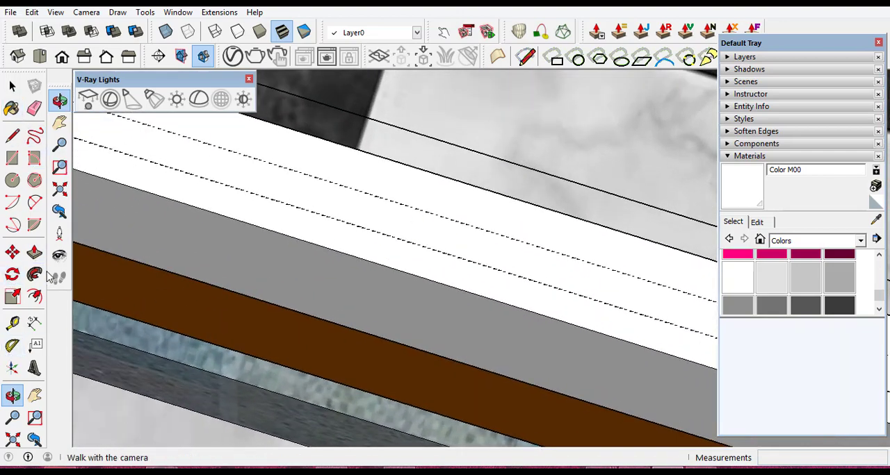
pyautogui.click(34, 253)
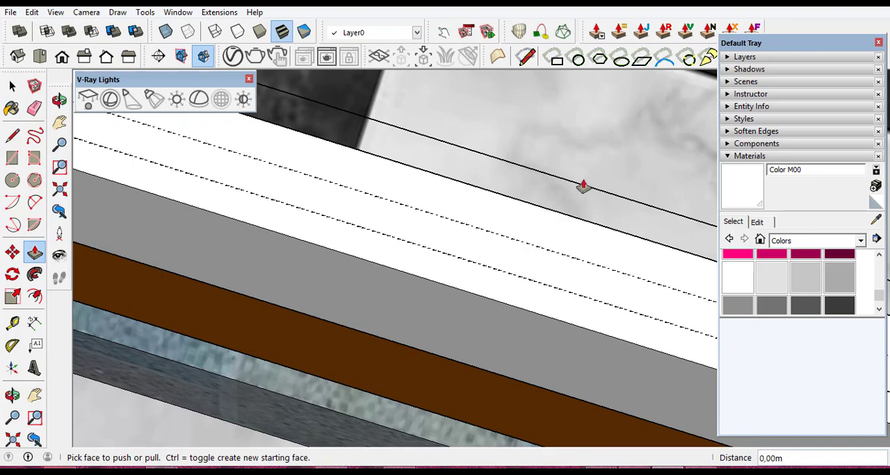
pyautogui.click(472, 242)
pyautogui.scroll(-8, 479, 229)
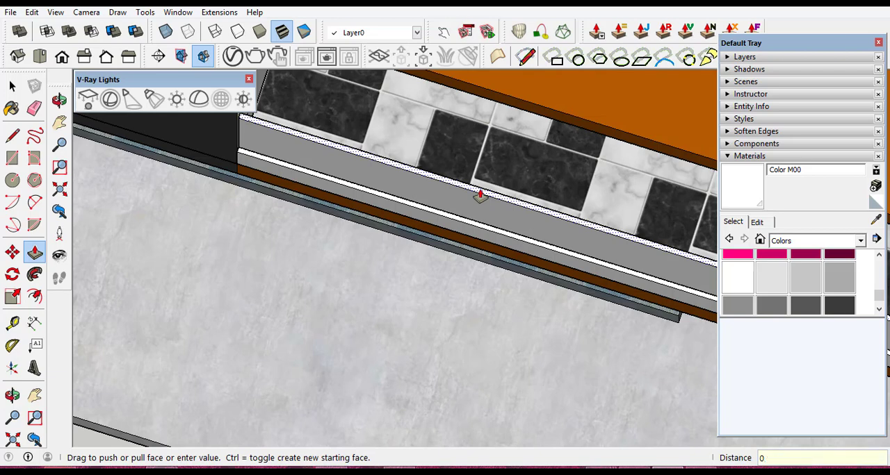
pyautogui.write('5')
pyautogui.press('Return')
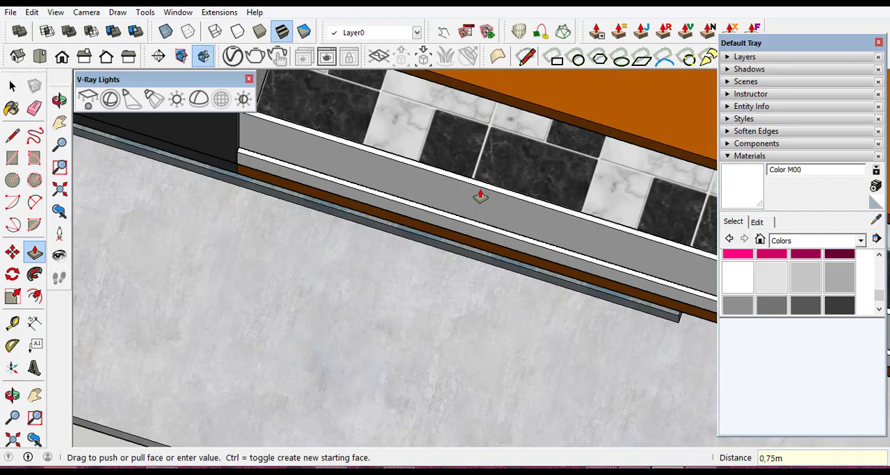
# - Select the upright panel above the low wall and make it a separate group
pyautogui.click(12, 86)
pyautogui.click(13, 395)
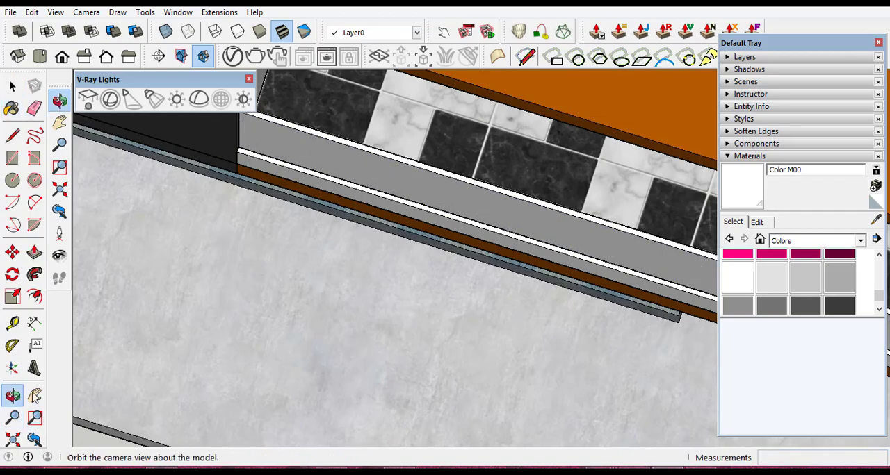
pyautogui.moveTo(588, 240); pyautogui.dragTo(619, 332)
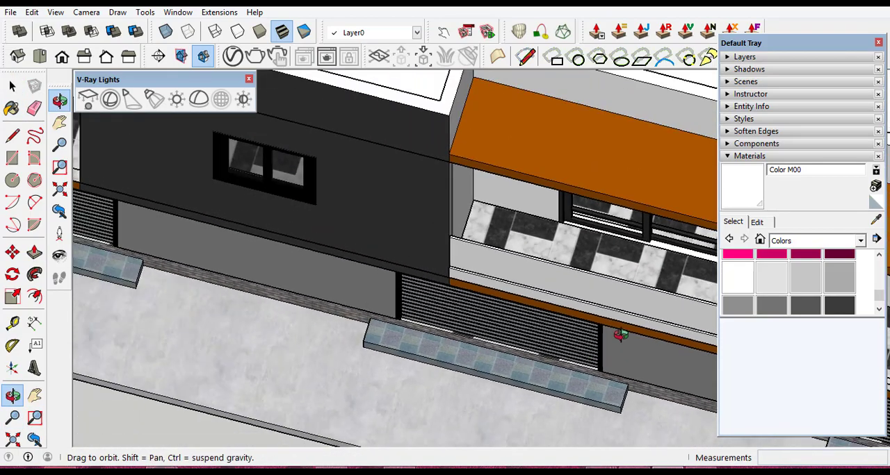
pyautogui.moveTo(519, 329); pyautogui.dragTo(659, 361)
pyautogui.scroll(10, 659, 361)
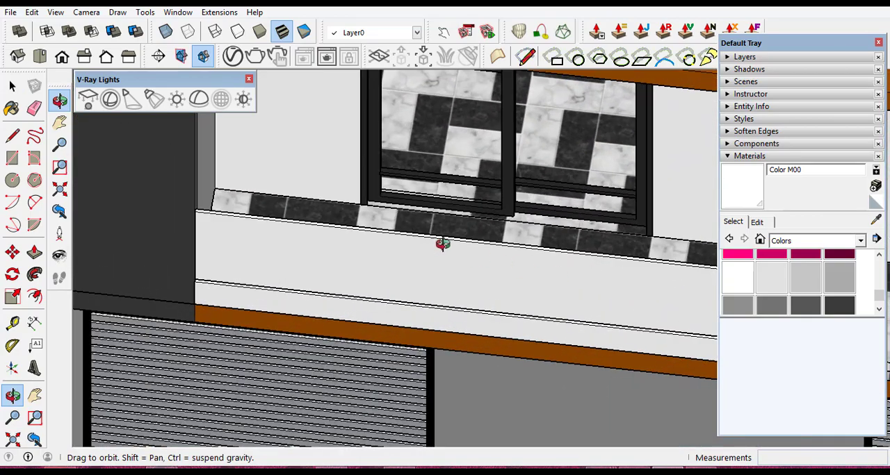
pyautogui.click(12, 85)
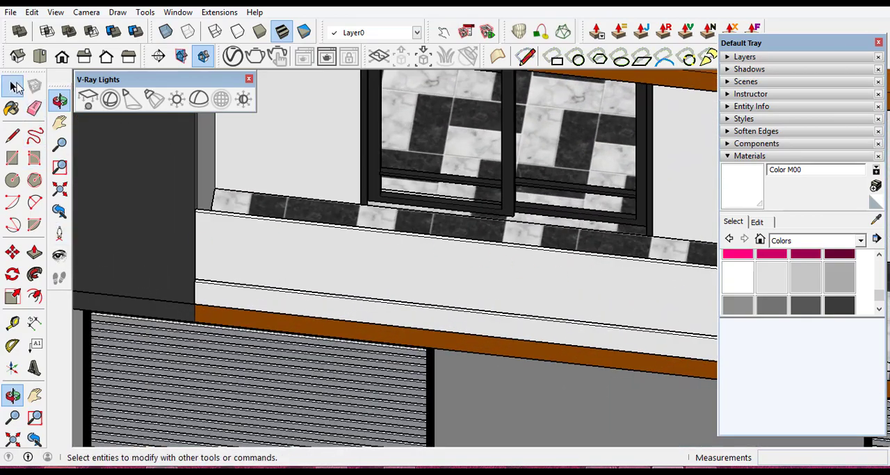
pyautogui.click(473, 266)
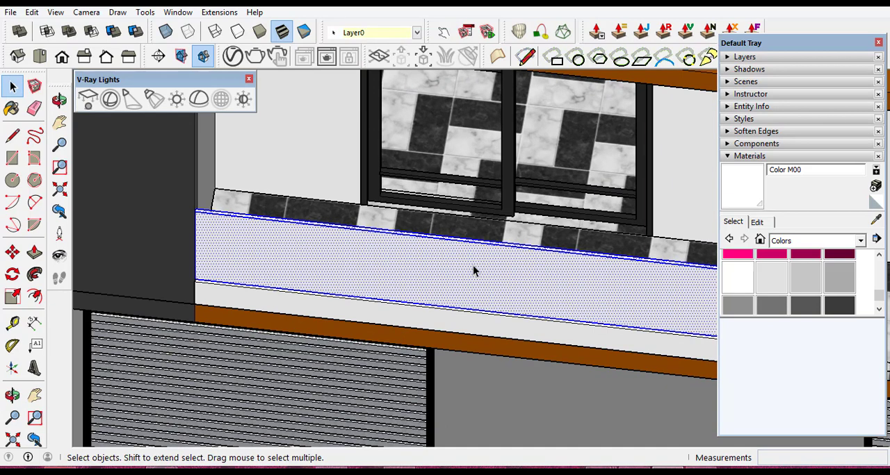
pyautogui.rightClick(473, 271)
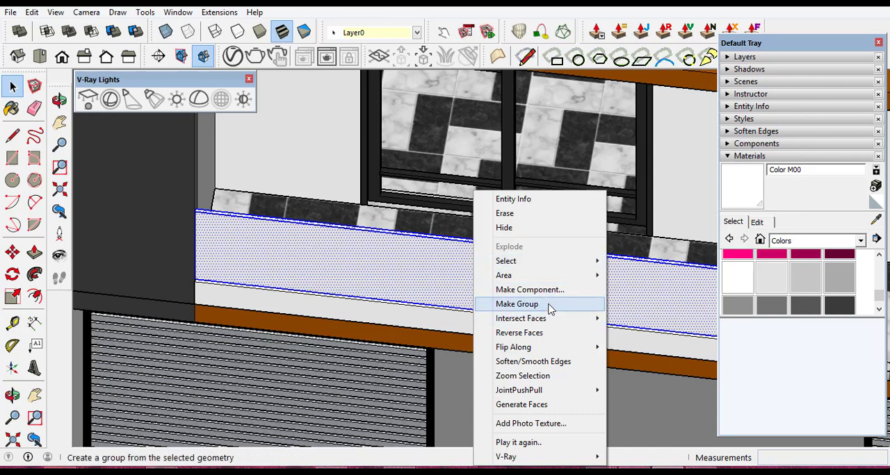
pyautogui.click(516, 304)
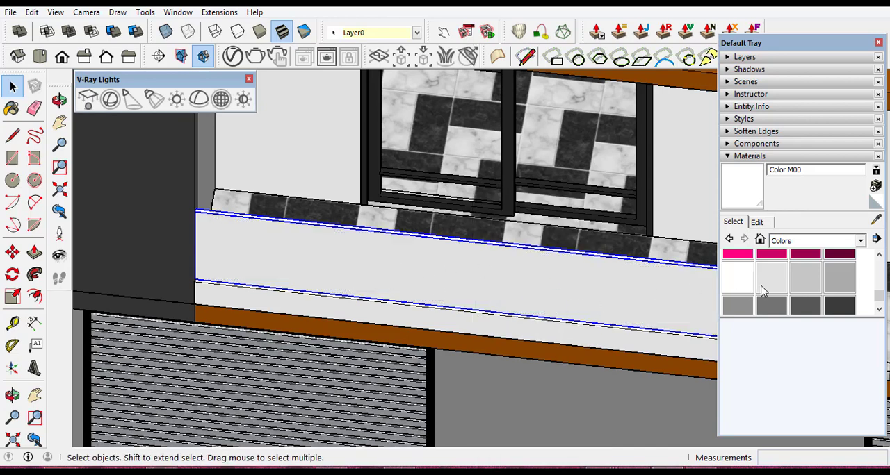
# - Paint the upright panel above the low wall with Translucent Glass Sky Reflection from the Glass and Mirrors materials
pyautogui.click(860, 241)
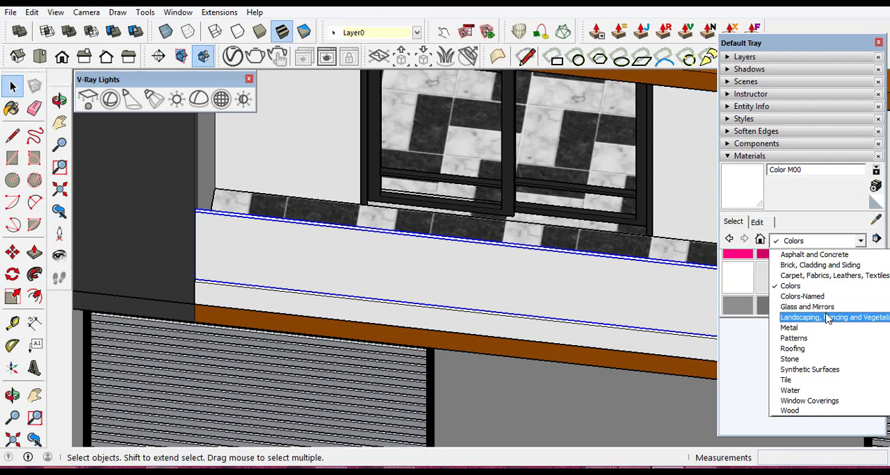
pyautogui.click(822, 307)
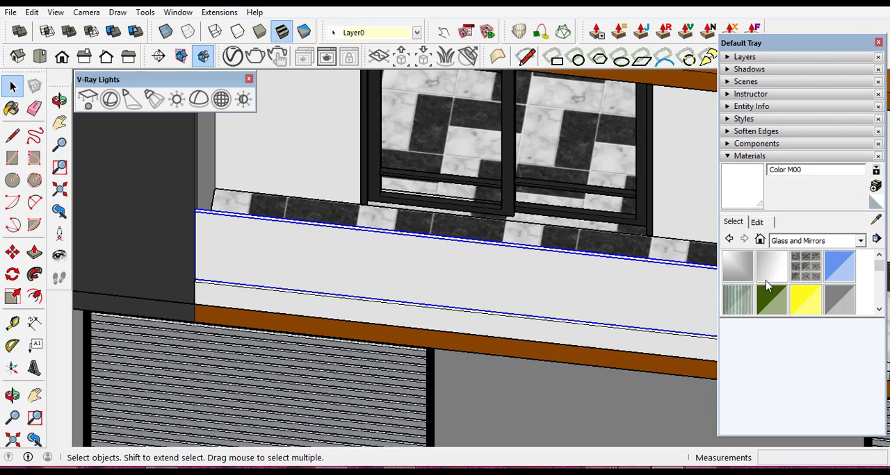
pyautogui.click(878, 311)
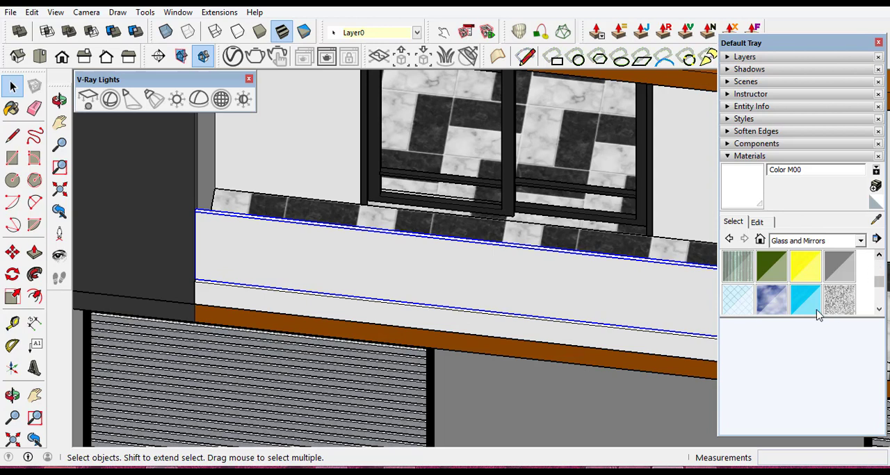
pyautogui.click(772, 300)
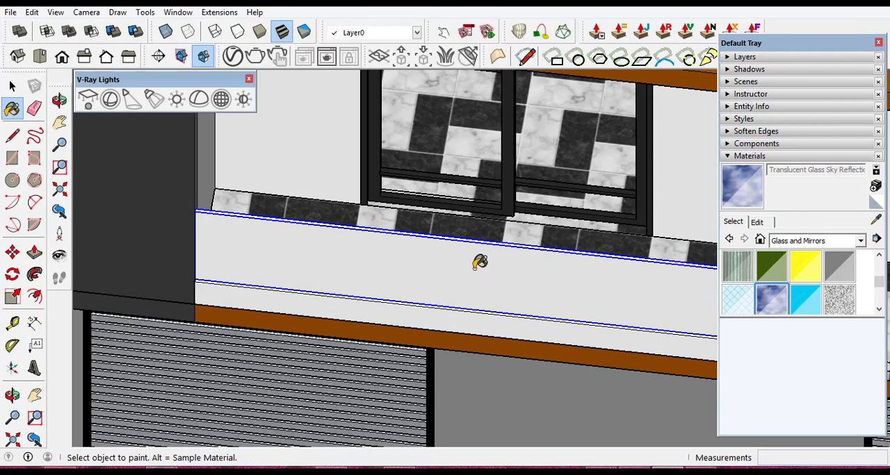
pyautogui.click(477, 264)
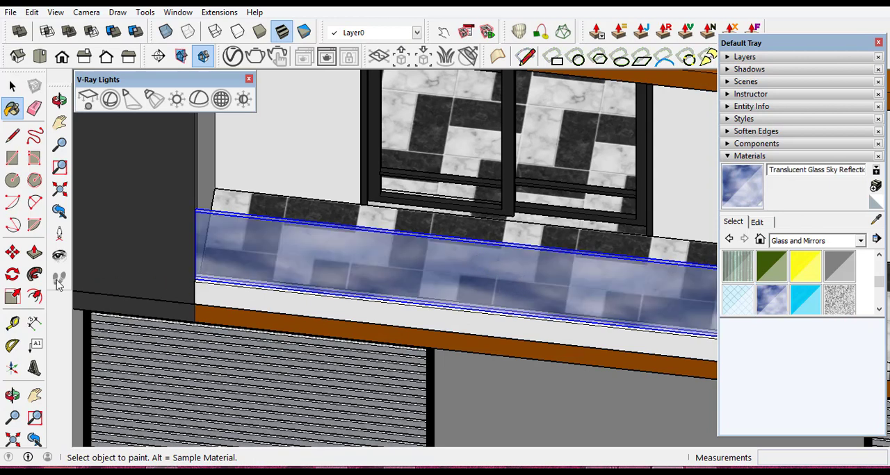
pyautogui.click(12, 86)
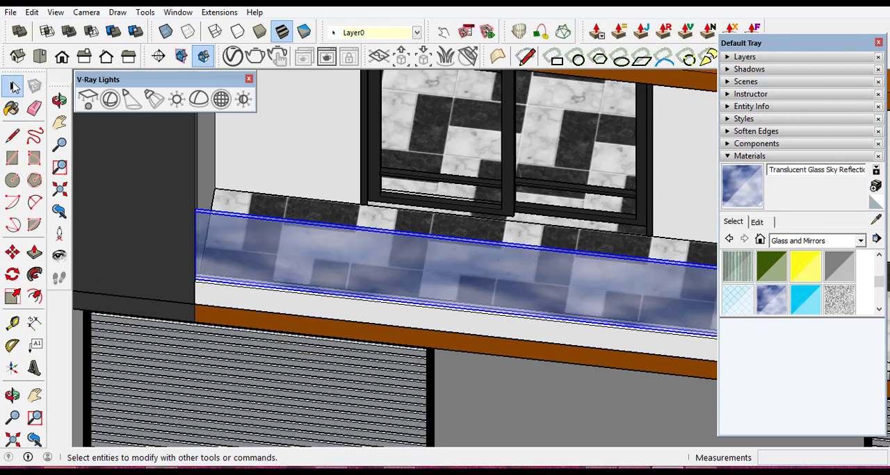
# - Paint the balcony's upright panel with Translucent Glass Gray from the Glass and Mirrors materials
pyautogui.click(12, 394)
pyautogui.moveTo(347, 280); pyautogui.dragTo(414, 248)
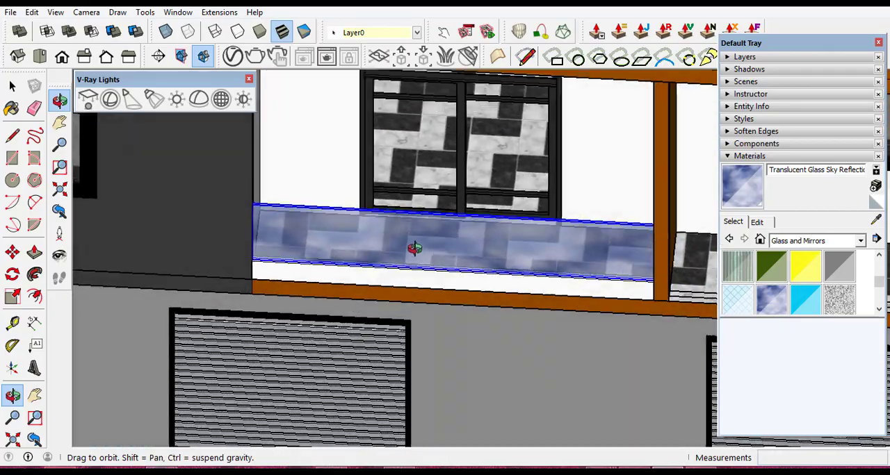
pyautogui.scroll(-6, 414, 248)
pyautogui.scroll(5, 445, 201)
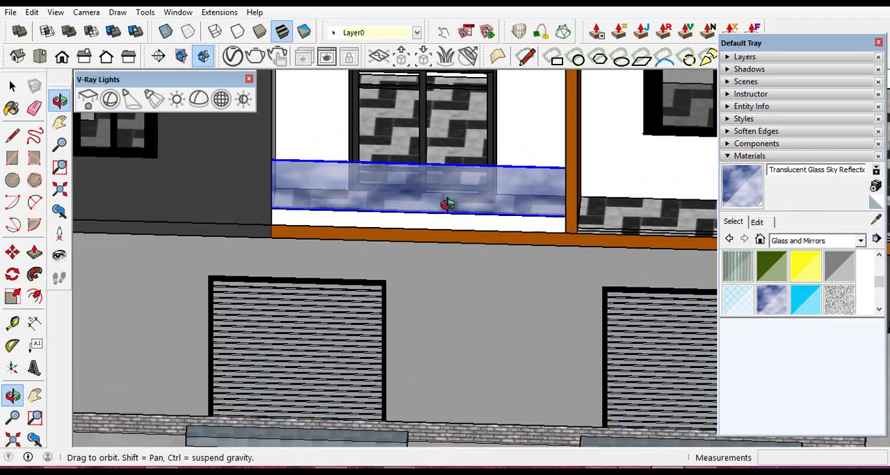
pyautogui.moveTo(488, 189); pyautogui.dragTo(511, 206)
pyautogui.scroll(3, 569, 179)
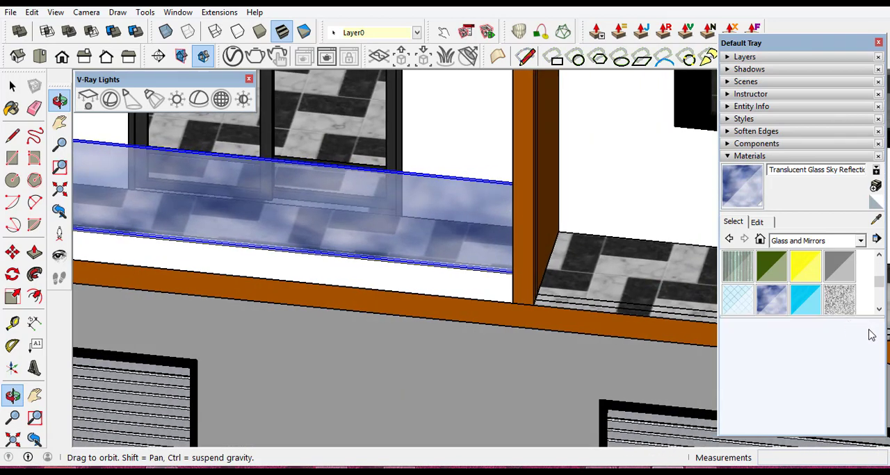
pyautogui.scroll(-2, 882, 312)
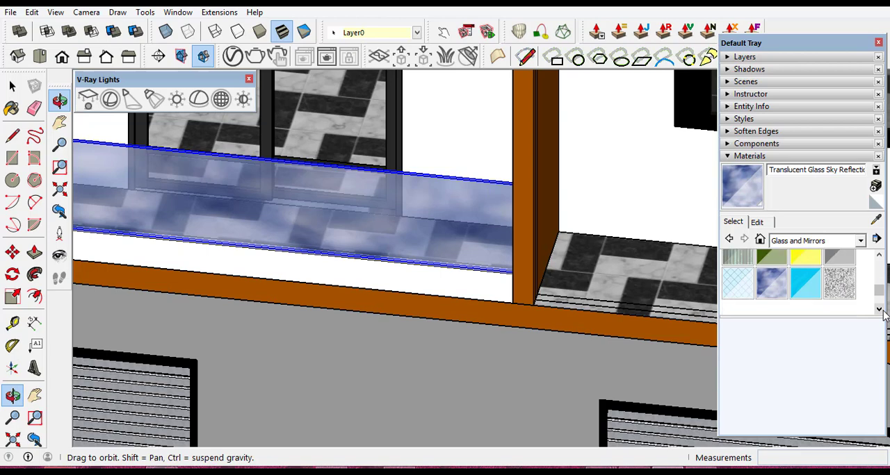
pyautogui.click(878, 258)
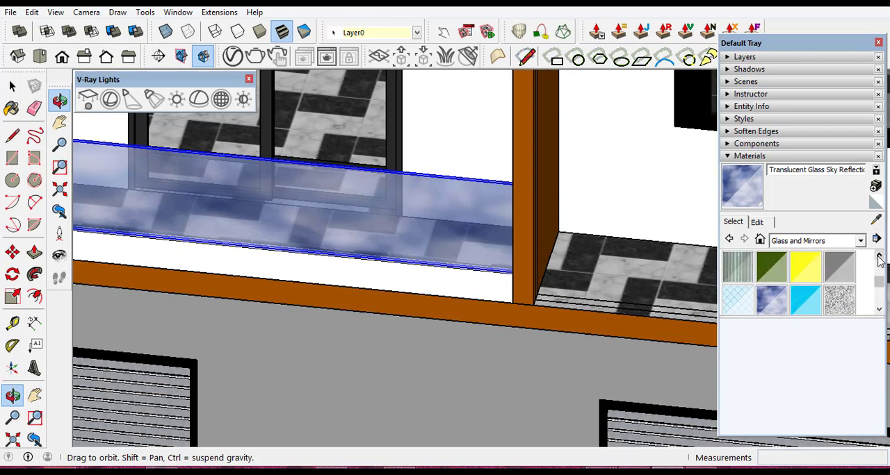
pyautogui.click(845, 274)
pyautogui.click(339, 209)
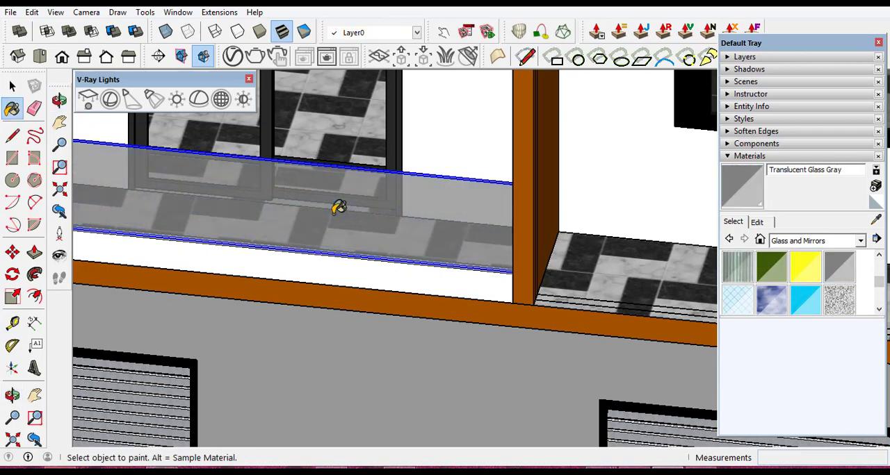
# - Examine the glass panel and the low wall from the front of the balcony at several angles and distances
pyautogui.scroll(-5, 464, 239)
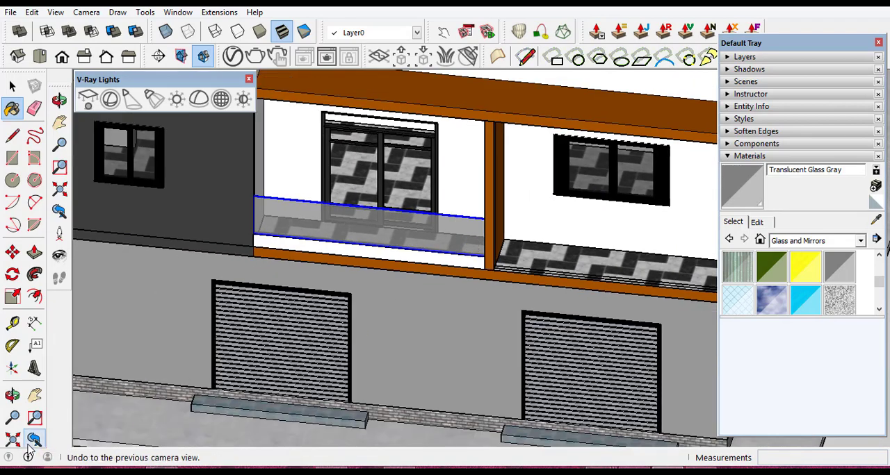
pyautogui.click(12, 395)
pyautogui.moveTo(384, 244); pyautogui.dragTo(449, 187)
pyautogui.scroll(-4, 457, 184)
pyautogui.scroll(4, 473, 143)
pyautogui.scroll(3, 472, 144)
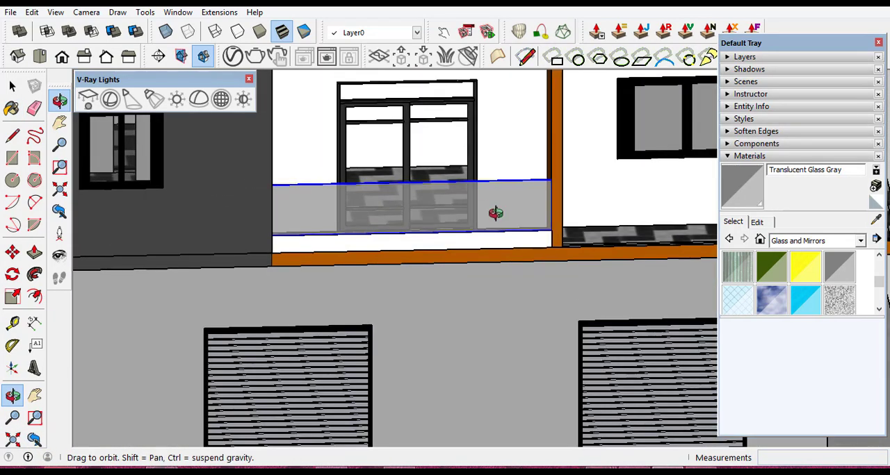
pyautogui.moveTo(497, 213)
pyautogui.mouseDown()
pyautogui.moveTo(321, 252)
pyautogui.moveTo(500, 233)
pyautogui.mouseUp()
pyautogui.scroll(4, 499, 233)
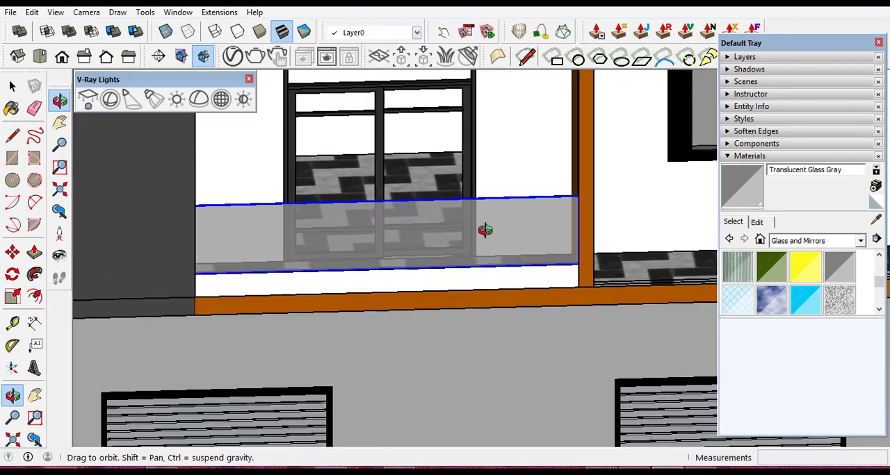
pyautogui.moveTo(444, 238)
pyautogui.mouseDown()
pyautogui.moveTo(397, 241)
pyautogui.moveTo(385, 255)
pyautogui.moveTo(363, 206)
pyautogui.mouseUp()
pyautogui.scroll(-6, 363, 207)
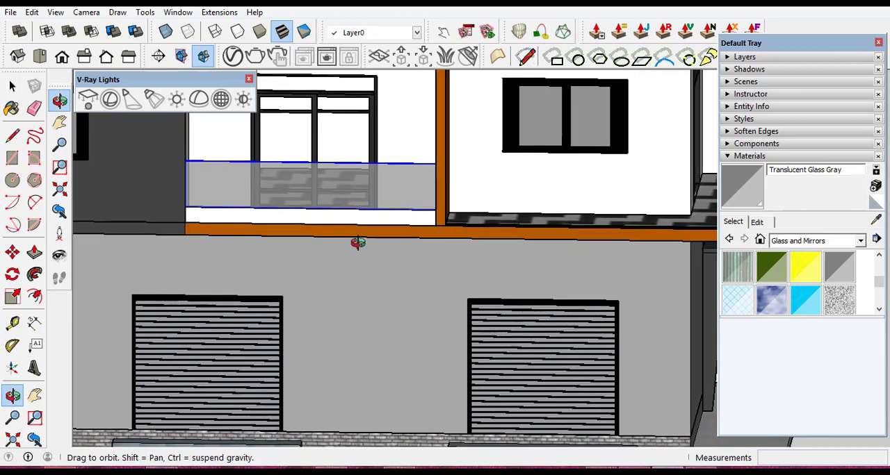
pyautogui.scroll(6, 355, 187)
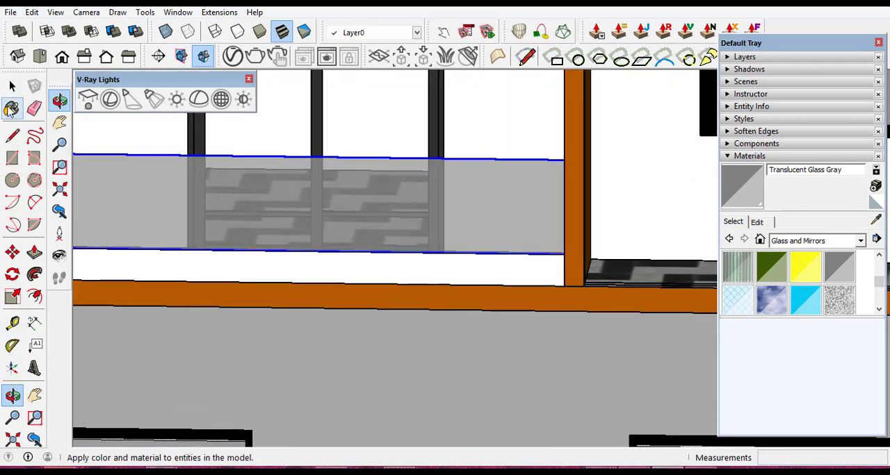
# - Paint the low wall beneath the glass panel with Color C07 from the Colors materials
pyautogui.click(12, 86)
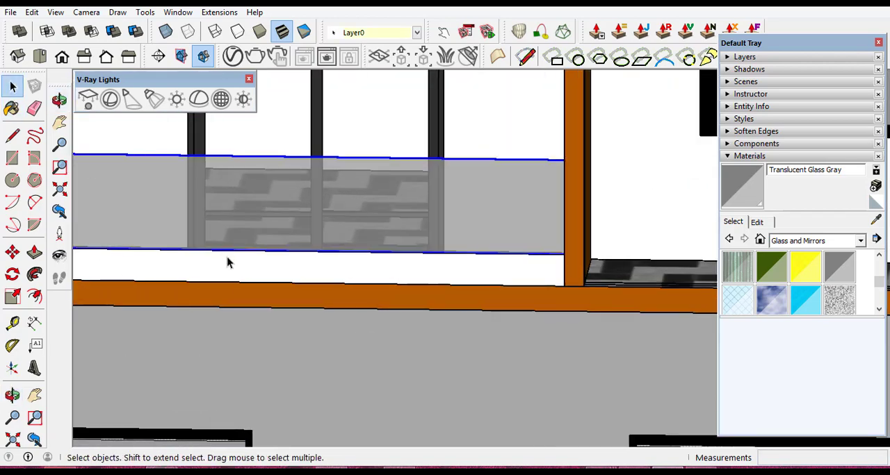
pyautogui.scroll(1, 501, 285)
pyautogui.scroll(-1, 517, 274)
pyautogui.click(457, 271)
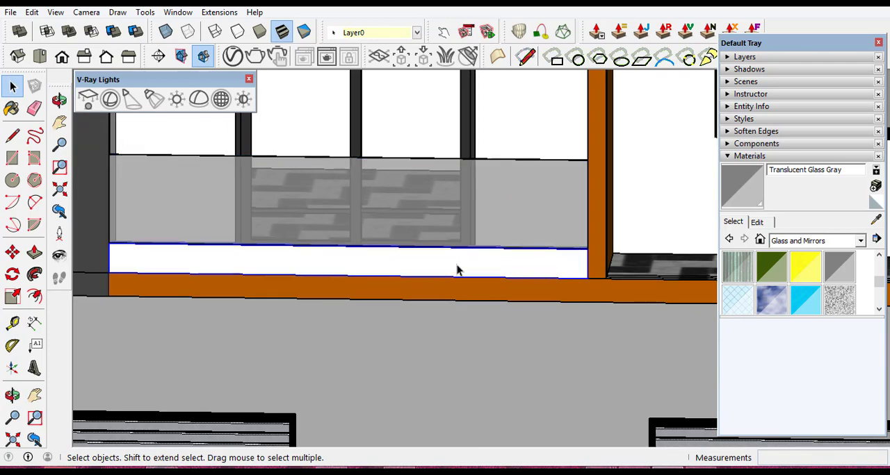
pyautogui.click(861, 240)
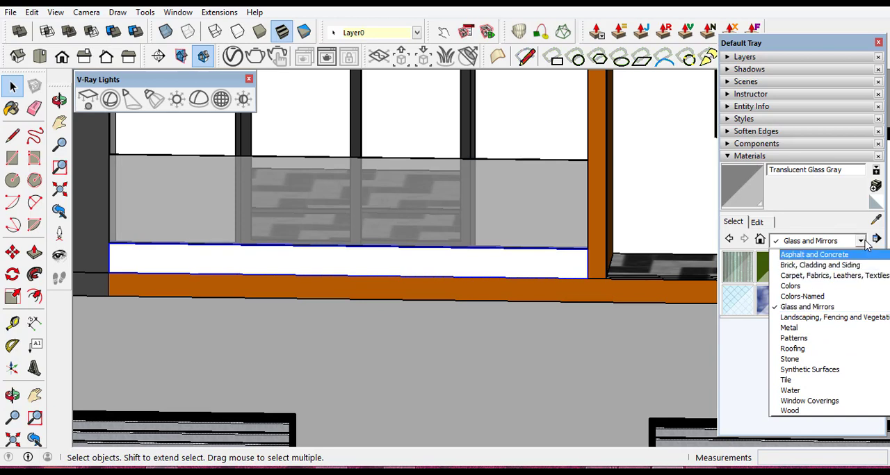
pyautogui.click(806, 287)
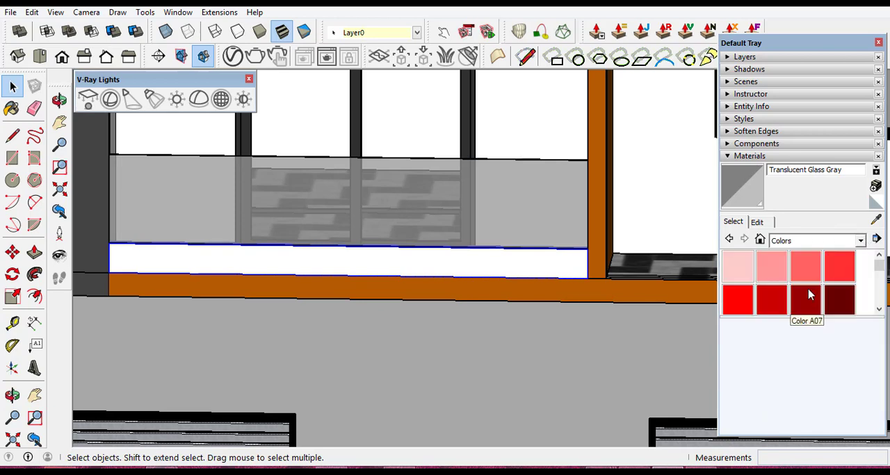
pyautogui.click(879, 310)
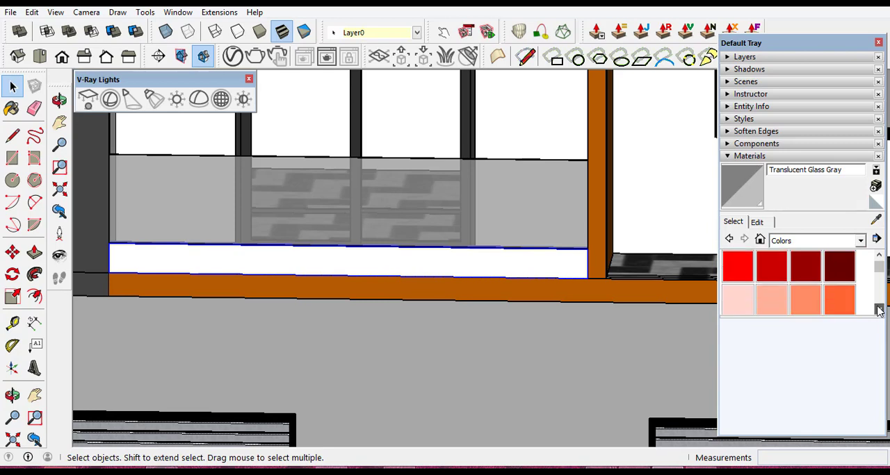
pyautogui.click(878, 310)
pyautogui.click(878, 310)
pyautogui.click(878, 309)
pyautogui.click(879, 311)
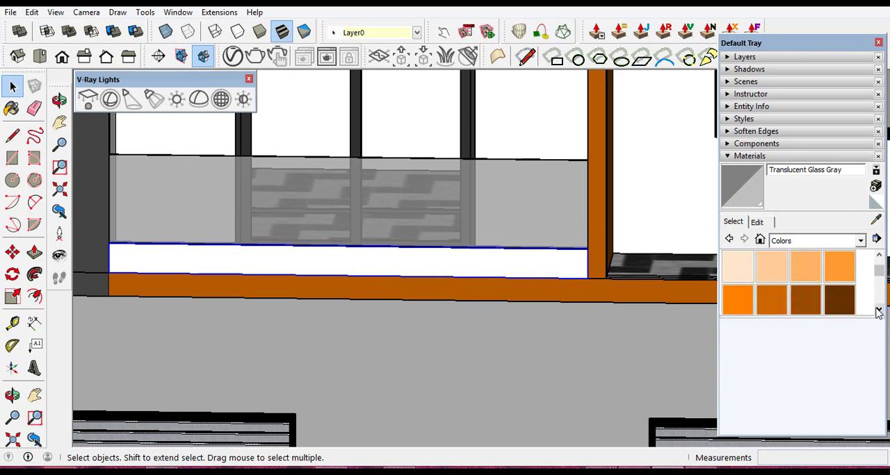
pyautogui.click(879, 311)
pyautogui.click(815, 289)
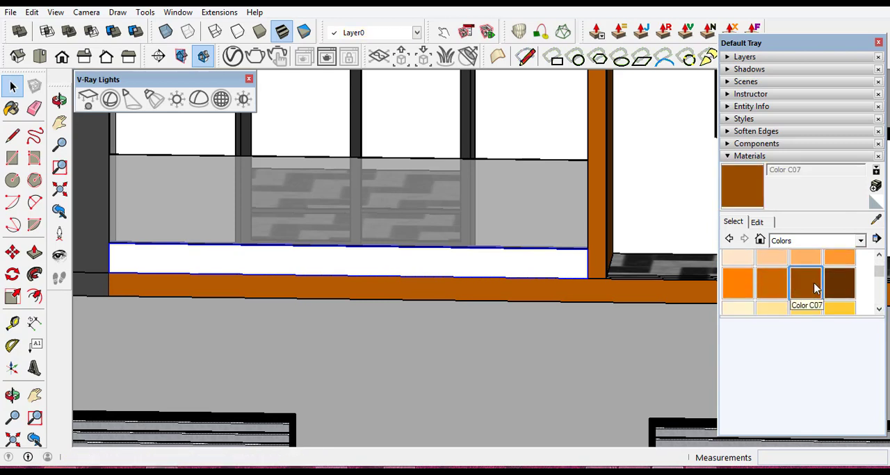
pyautogui.click(465, 260)
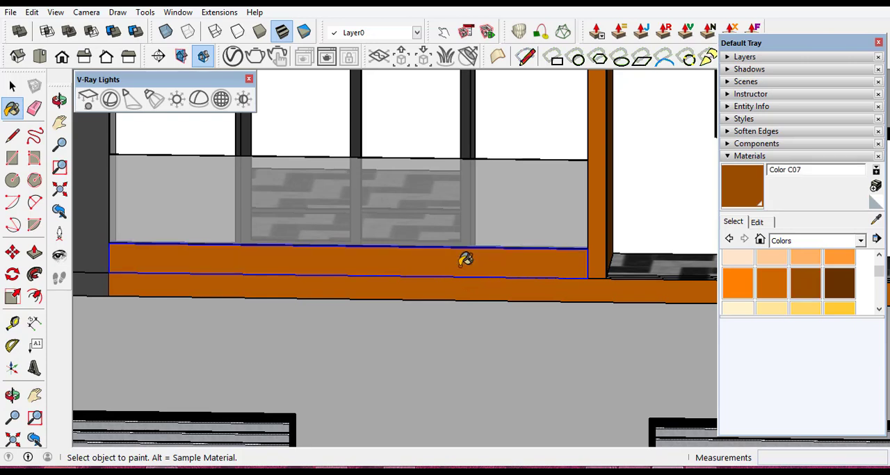
pyautogui.click(11, 85)
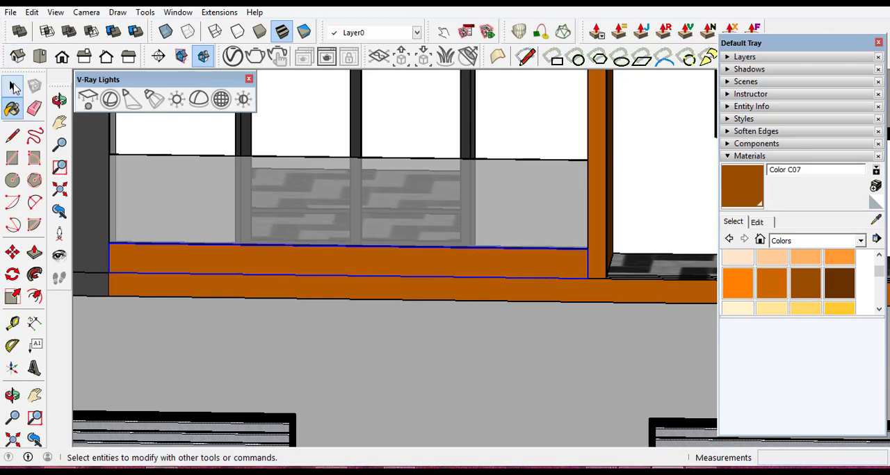
# - Examine the balcony guard in the context of the whole house from the front and both front corners
pyautogui.scroll(-2, 428, 311)
pyautogui.scroll(-2, 429, 313)
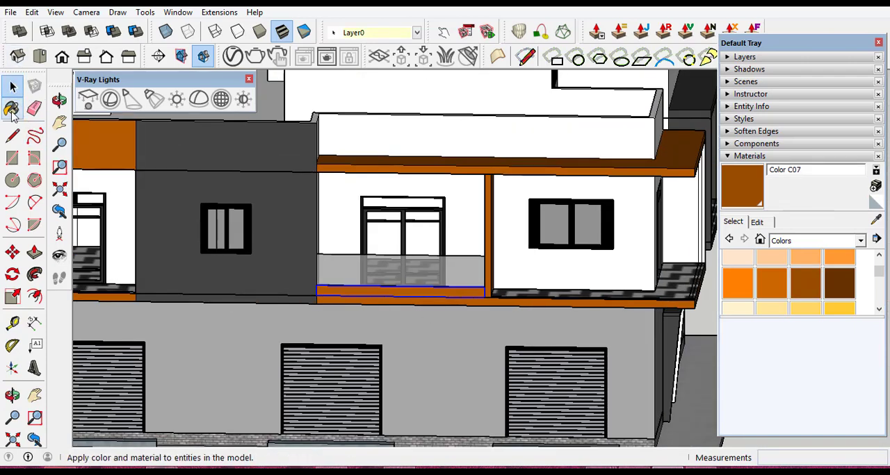
pyautogui.click(60, 101)
pyautogui.scroll(-3, 477, 315)
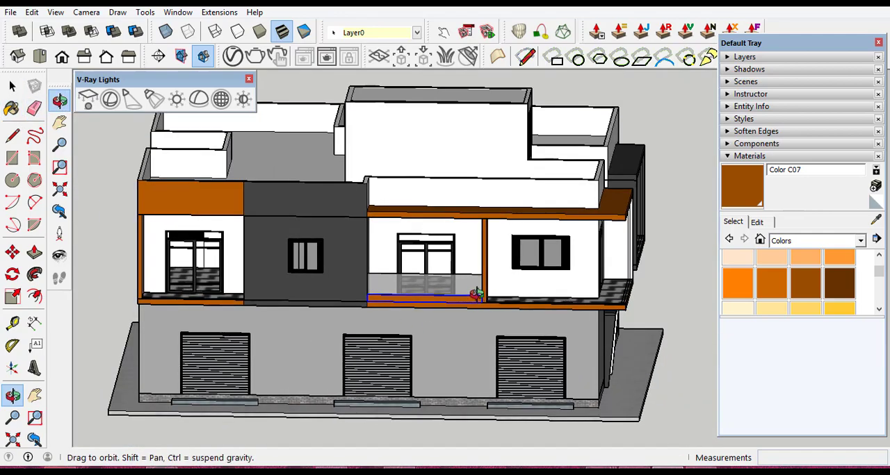
pyautogui.moveTo(476, 314); pyautogui.dragTo(509, 271)
pyautogui.scroll(-1, 510, 271)
pyautogui.scroll(5, 393, 296)
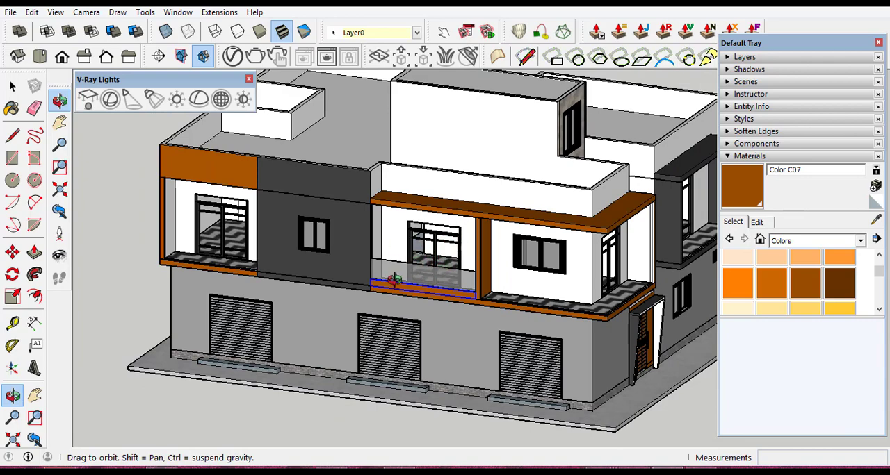
pyautogui.scroll(5, 433, 273)
pyautogui.scroll(-6, 552, 269)
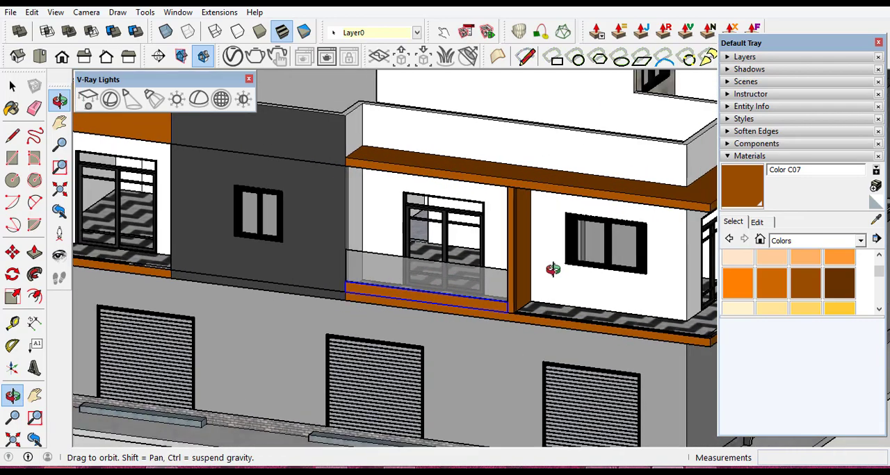
pyautogui.moveTo(280, 263); pyautogui.dragTo(355, 257)
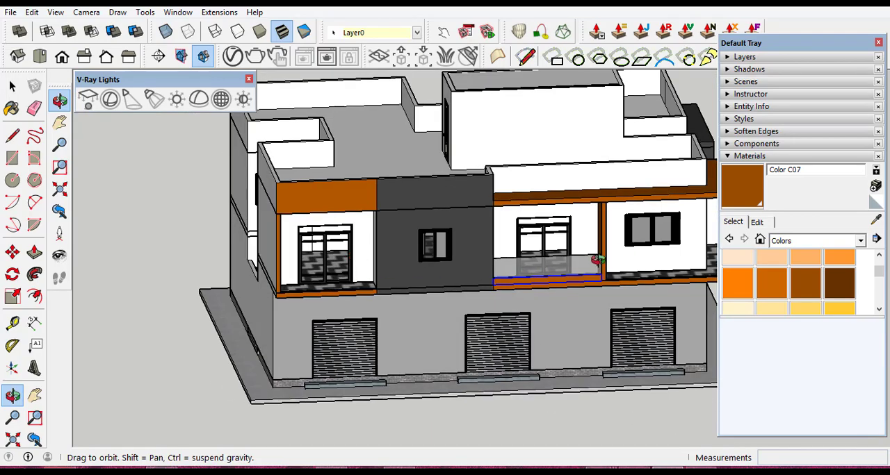
pyautogui.scroll(-4, 385, 269)
pyautogui.moveTo(625, 264); pyautogui.dragTo(456, 289)
pyautogui.scroll(4, 543, 294)
pyautogui.scroll(-4, 423, 289)
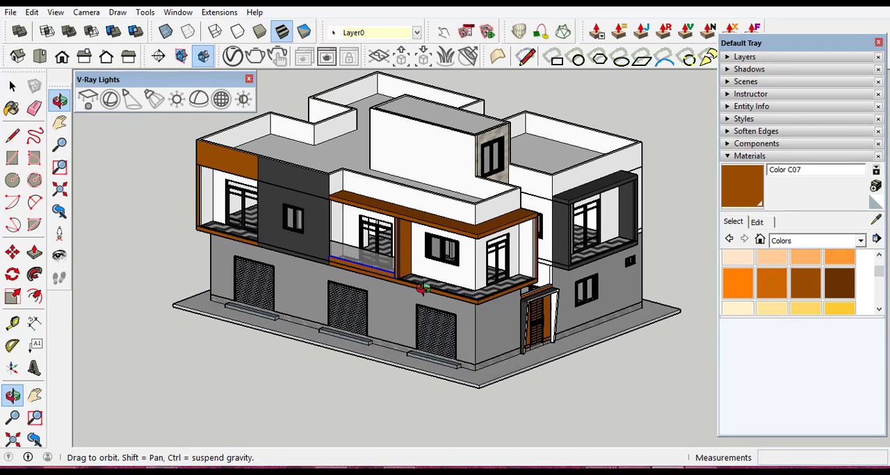
# - Draw a rectangular strip about 0.07 by 4.65 m along the front edge of the dark-framed balcony's floor, from end to end
pyautogui.scroll(5, 578, 250)
pyautogui.scroll(3, 580, 260)
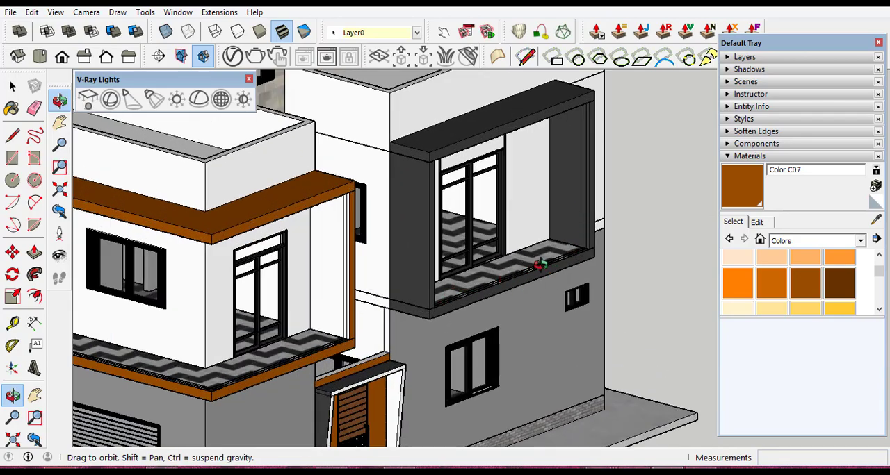
pyautogui.moveTo(539, 264); pyautogui.dragTo(372, 276)
pyautogui.scroll(5, 371, 272)
pyautogui.scroll(3, 272, 250)
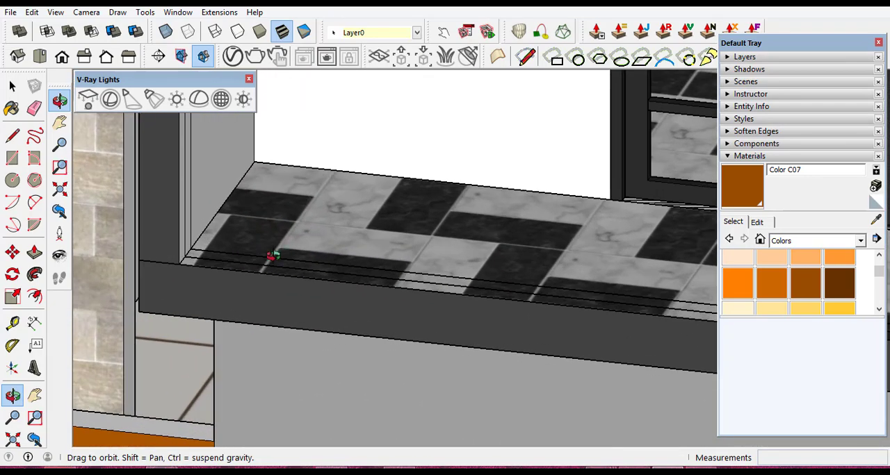
pyautogui.scroll(3, 229, 372)
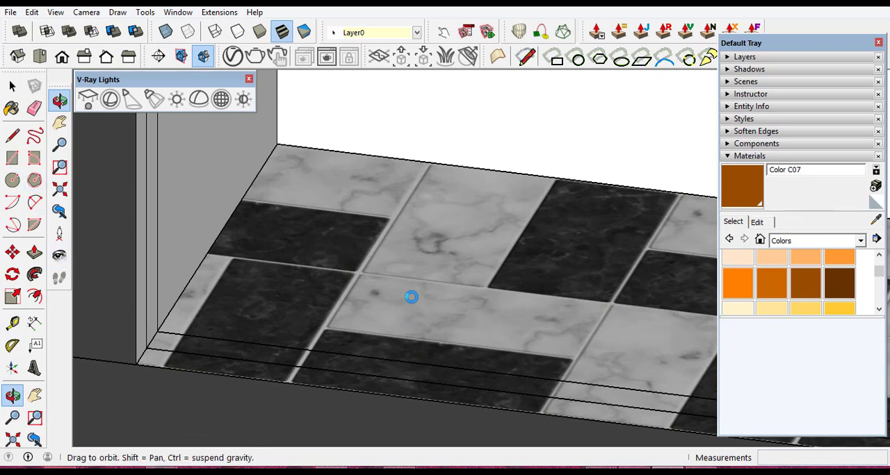
pyautogui.click(13, 158)
pyautogui.scroll(2, 159, 348)
pyautogui.scroll(3, 158, 348)
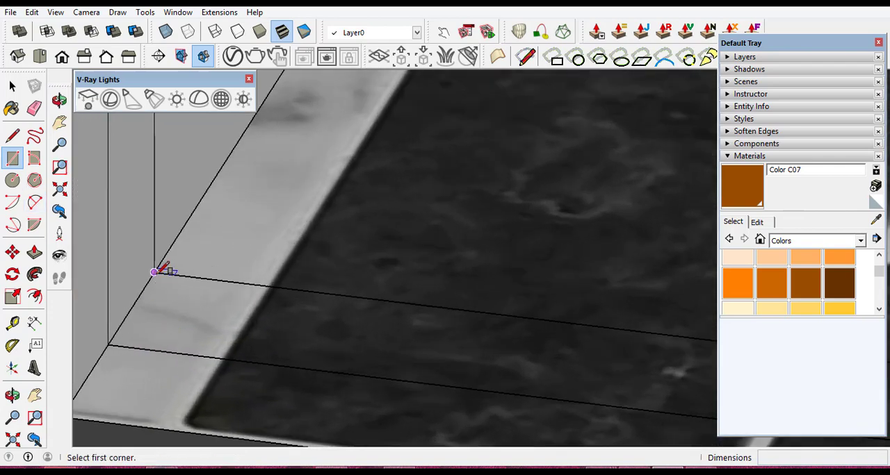
pyautogui.click(154, 272)
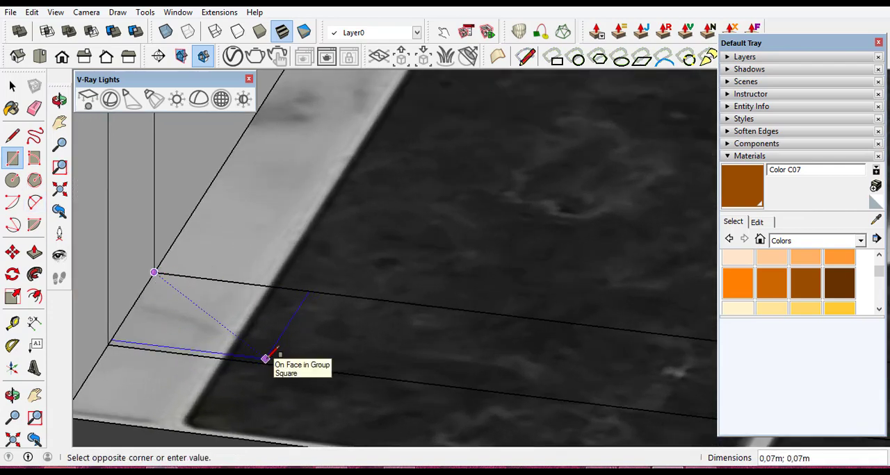
pyautogui.click(267, 358)
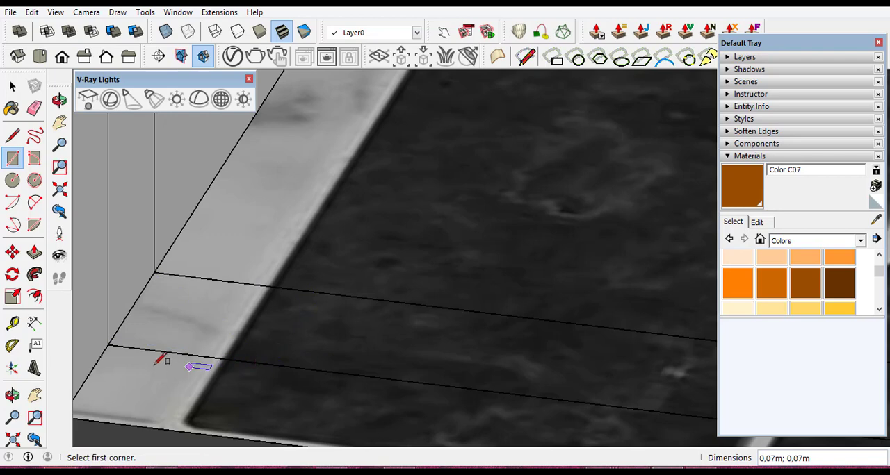
pyautogui.click(108, 344)
pyautogui.scroll(-6, 397, 368)
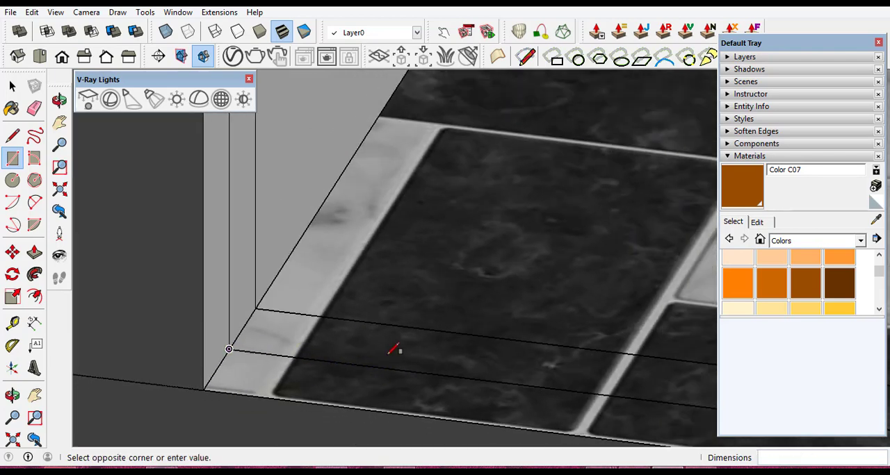
pyautogui.scroll(-4, 384, 356)
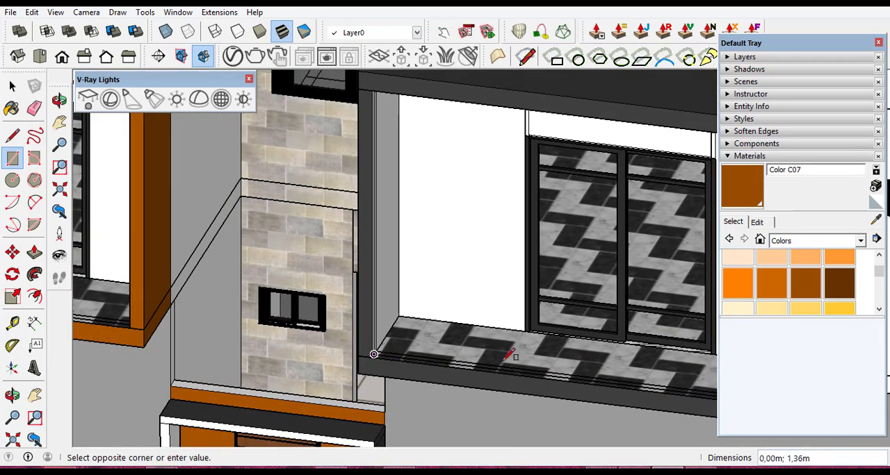
pyautogui.scroll(-2, 472, 347)
pyautogui.scroll(6, 708, 391)
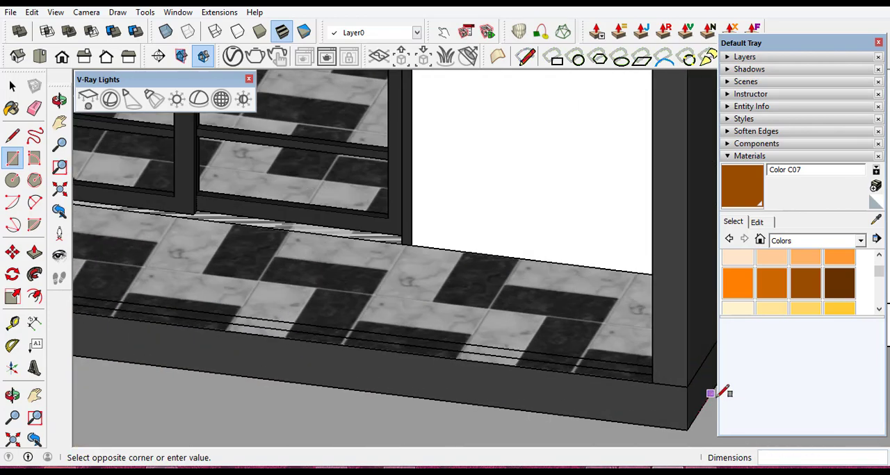
pyautogui.scroll(2, 646, 379)
pyautogui.scroll(3, 639, 376)
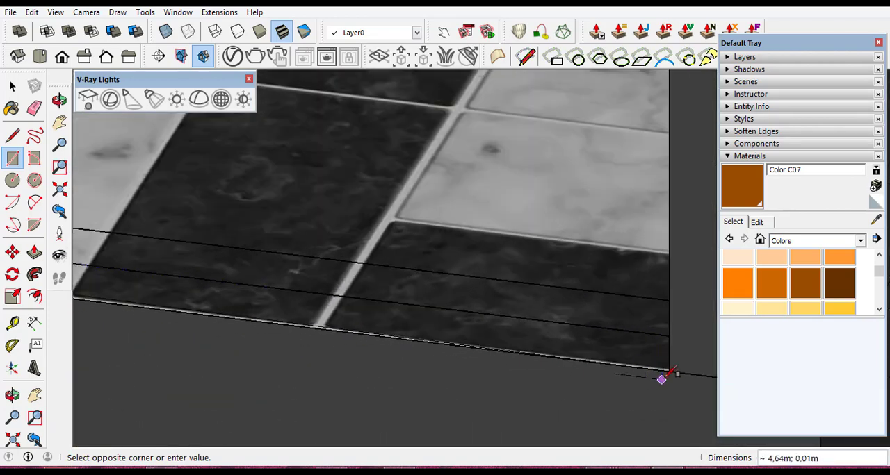
pyautogui.click(13, 395)
pyautogui.moveTo(212, 353); pyautogui.dragTo(550, 346)
pyautogui.scroll(-2, 273, 357)
pyautogui.scroll(-8, 179, 302)
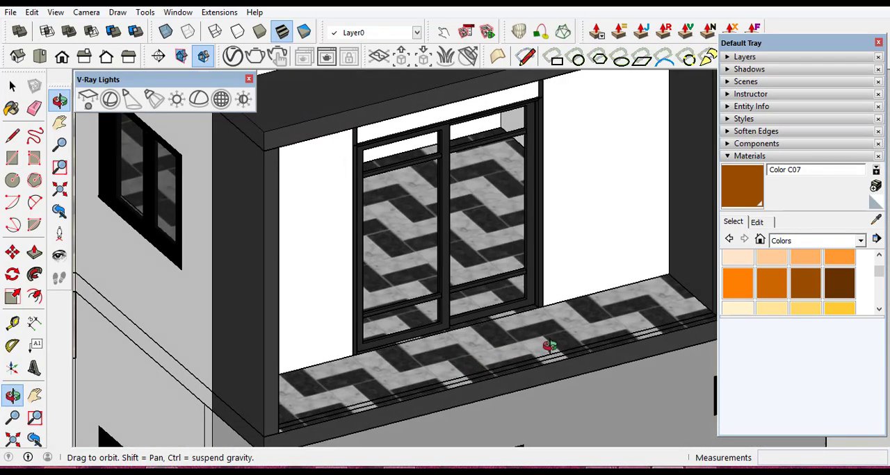
pyautogui.scroll(-3, 393, 335)
pyautogui.scroll(10, 644, 317)
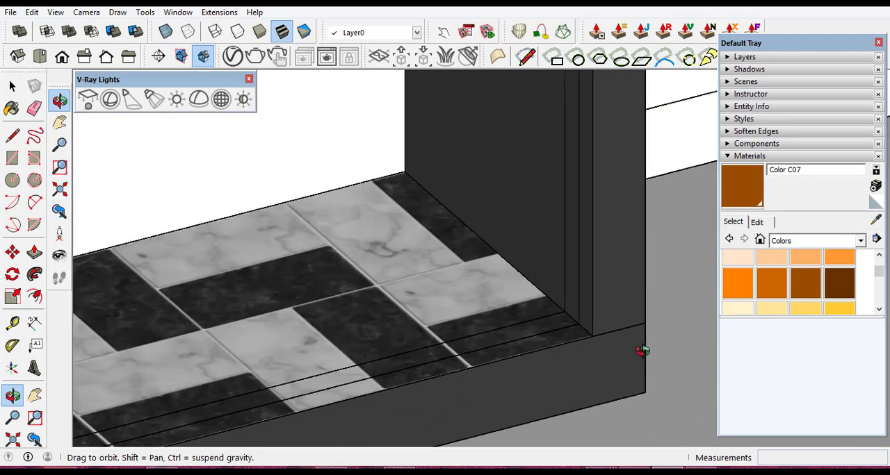
pyautogui.scroll(2, 587, 332)
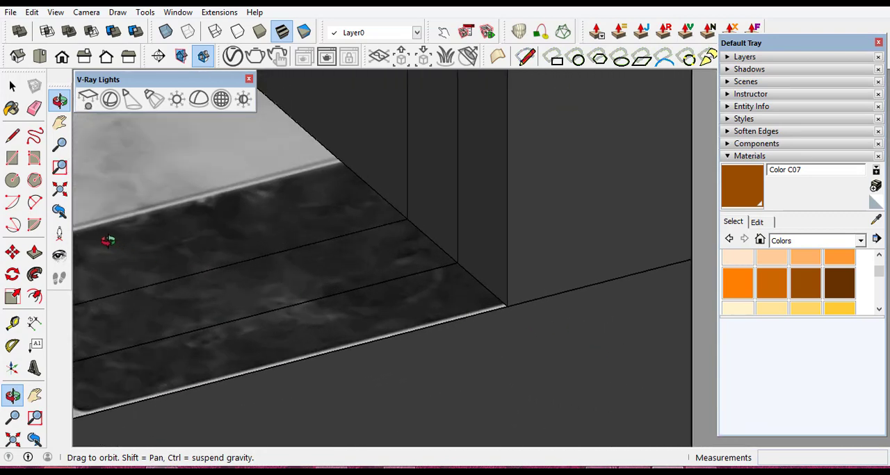
pyautogui.click(12, 159)
pyautogui.click(75, 411)
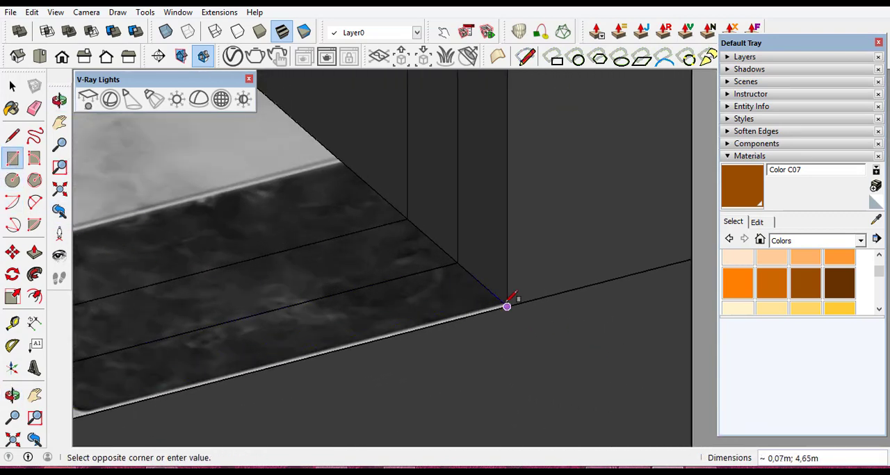
pyautogui.click(506, 306)
pyautogui.scroll(-5, 562, 291)
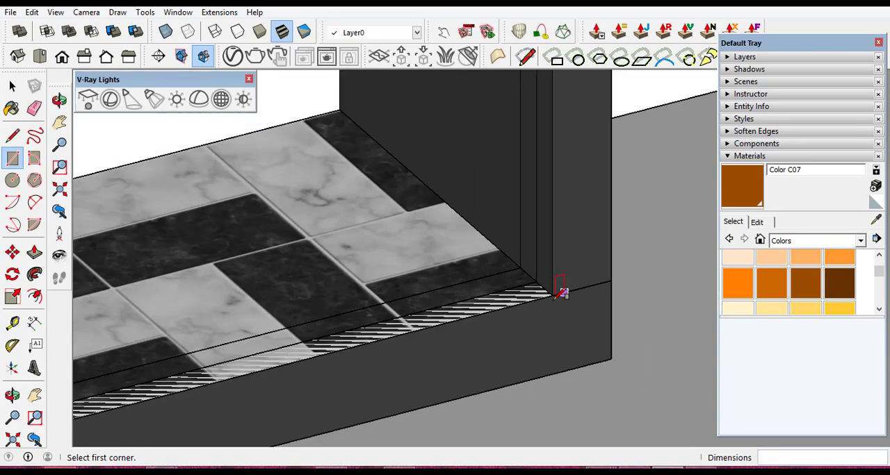
# - Push/Pull the strip at the balcony's front edge up 0.25 m to form a low wall
pyautogui.click(11, 85)
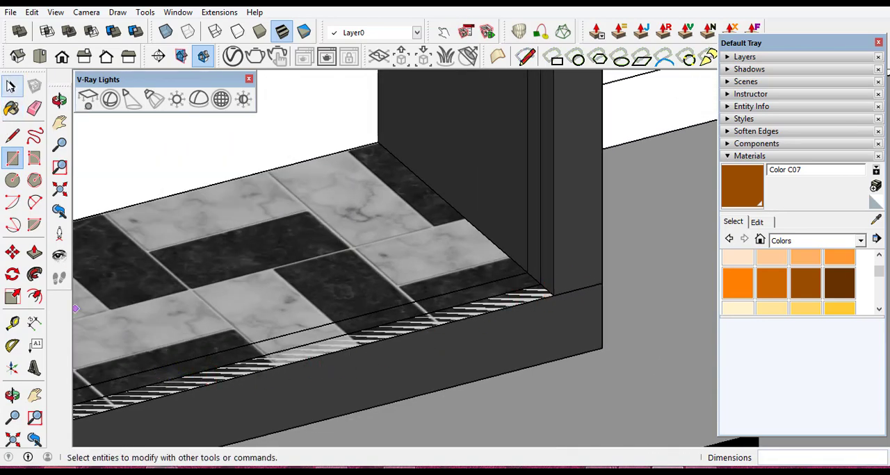
pyautogui.click(11, 85)
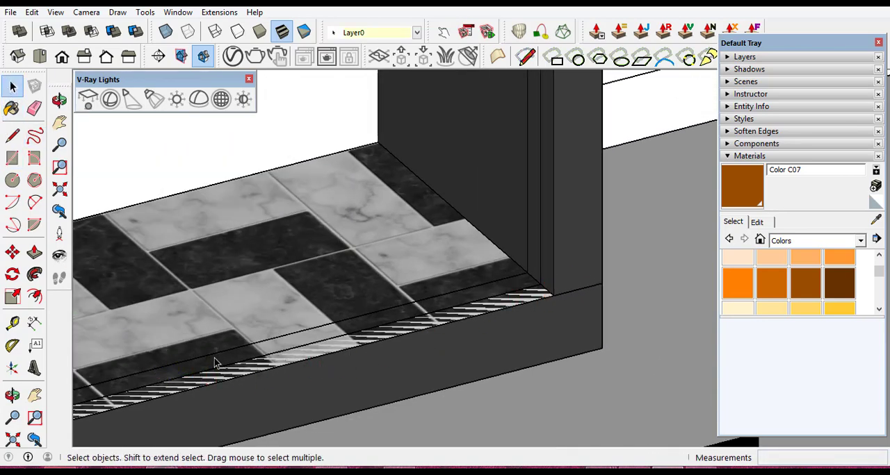
pyautogui.scroll(2, 225, 368)
pyautogui.click(253, 379)
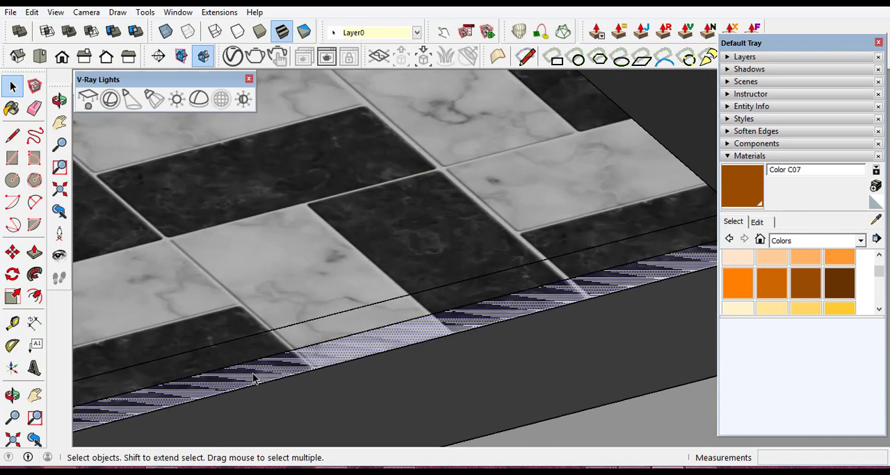
pyautogui.click(34, 253)
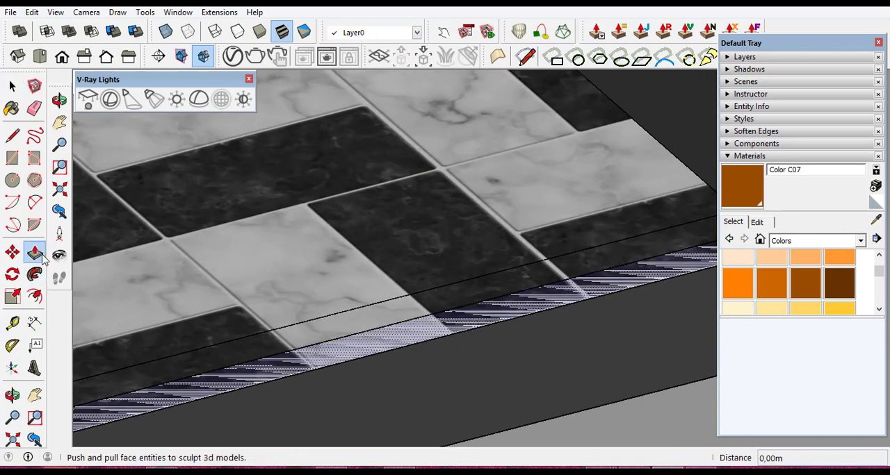
pyautogui.click(276, 371)
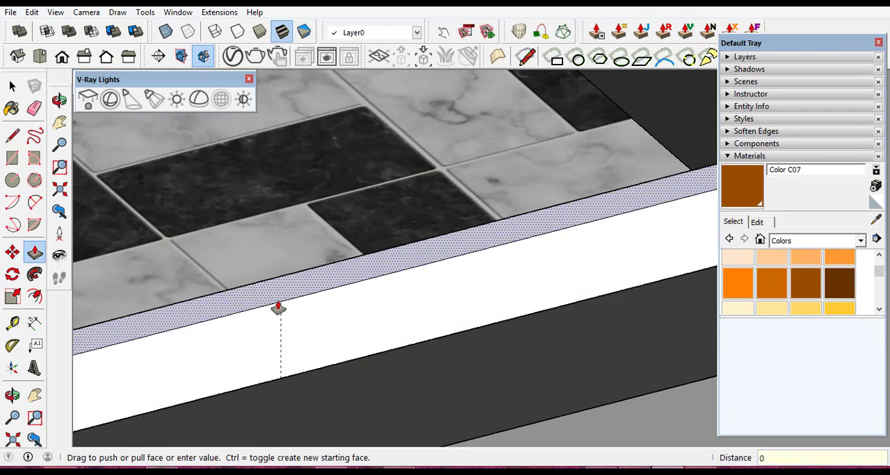
pyautogui.write('0,25')
pyautogui.press('Return')
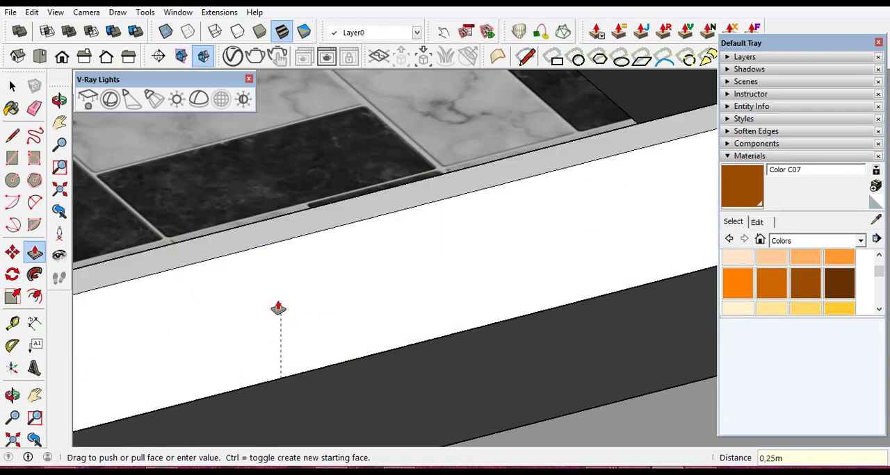
# - Make the dark-framed balcony's low wall into a group, including all its connected faces and edges
pyautogui.scroll(-6, 357, 266)
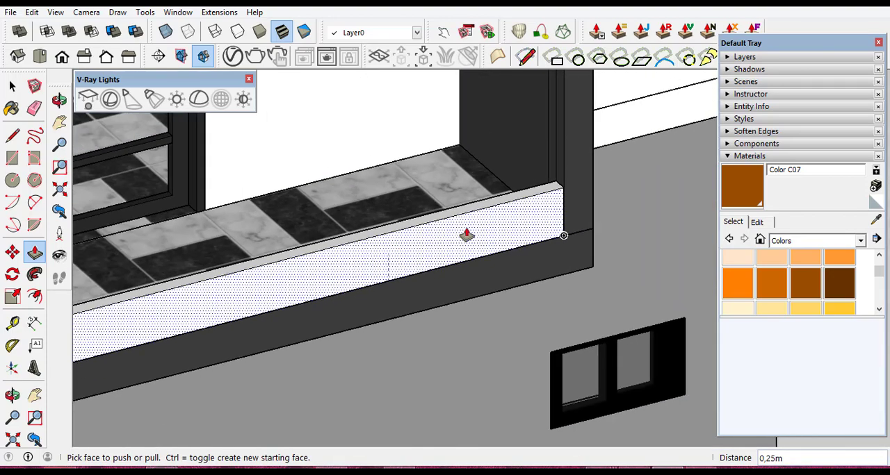
pyautogui.scroll(4, 175, 306)
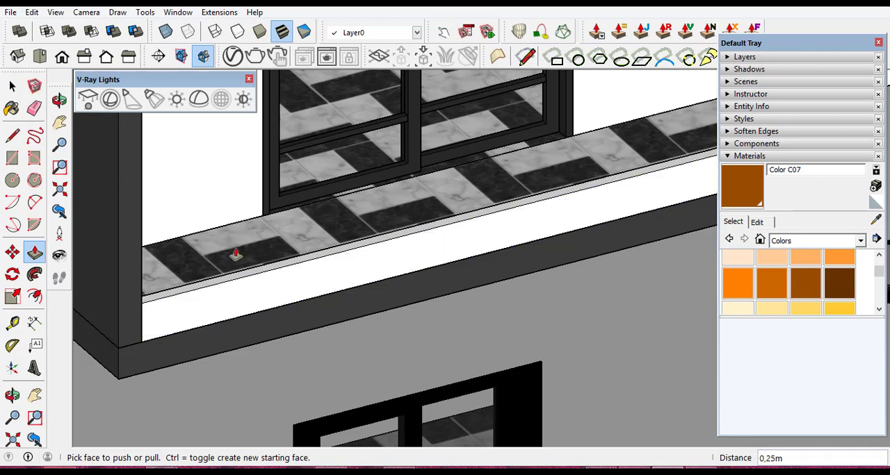
pyautogui.click(12, 87)
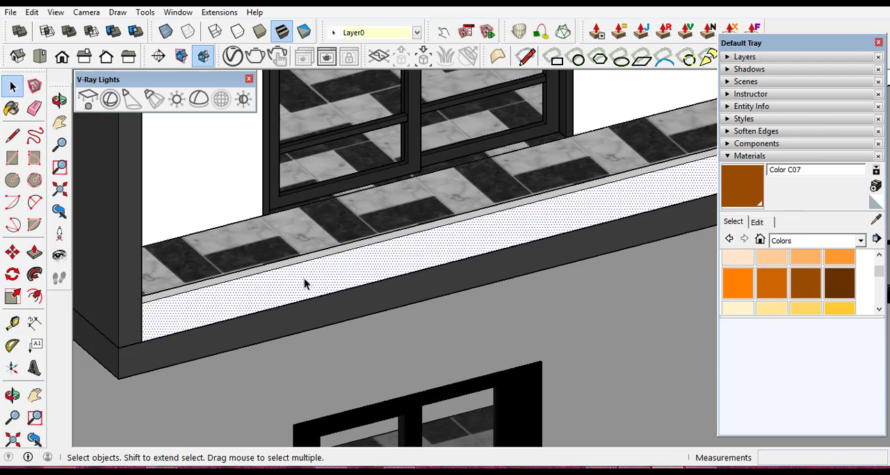
pyautogui.doubleClick(304, 282)
pyautogui.rightClick(303, 282)
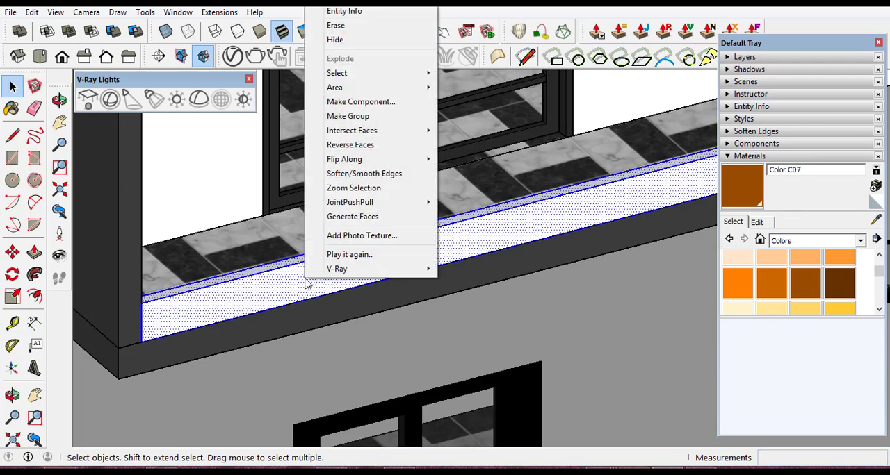
pyautogui.click(356, 116)
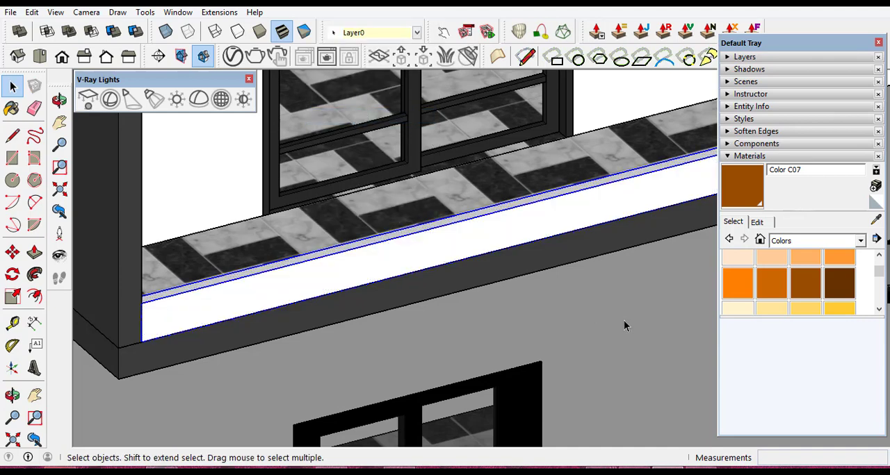
# - Paint the grouped low wall of the dark-framed balcony with Color C07 from the Colors materials
pyautogui.click(804, 285)
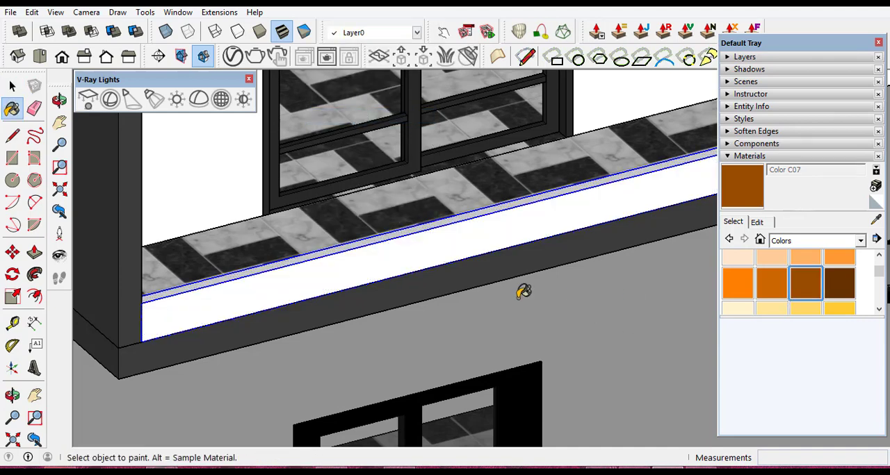
pyautogui.click(356, 261)
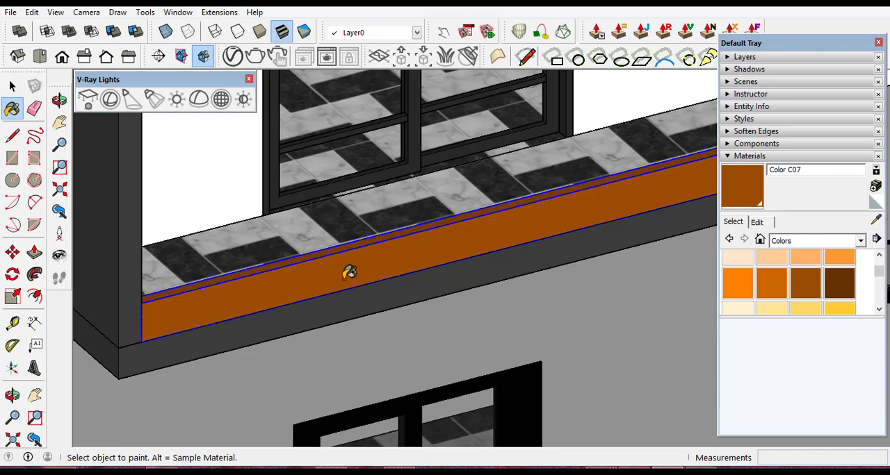
pyautogui.scroll(-5, 285, 295)
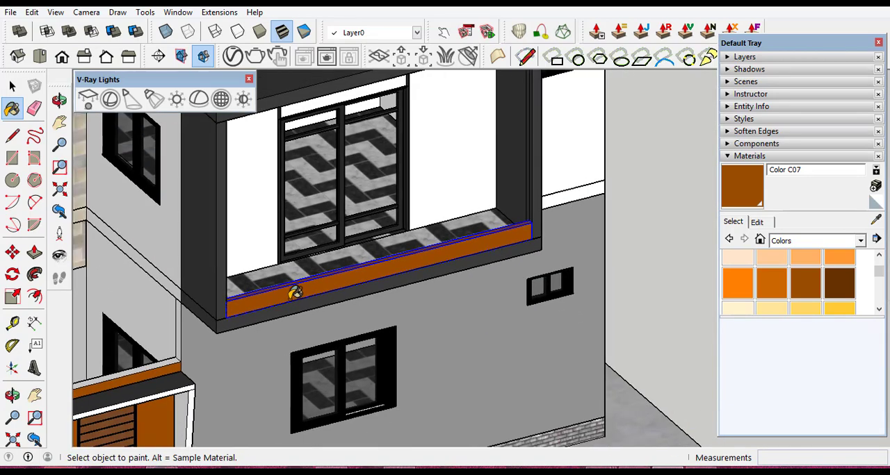
pyautogui.scroll(3, 294, 293)
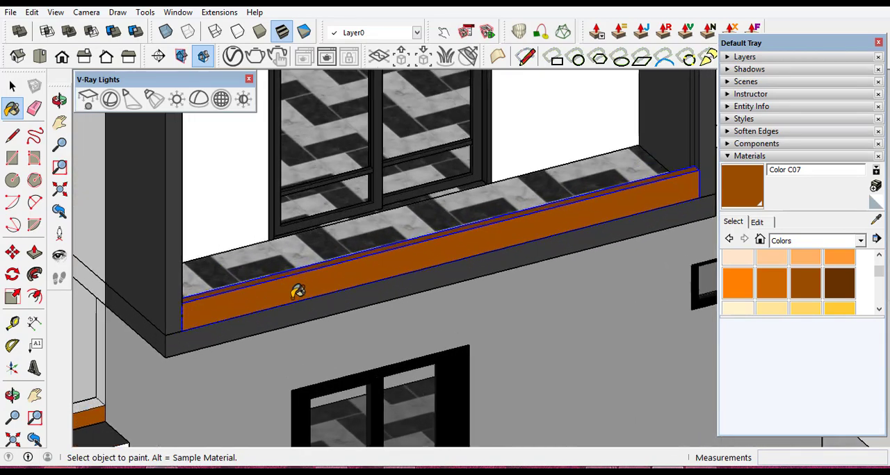
# - Try Color M06 on the dark-framed balcony's grouped low wall and repaint it with the darker Color M07
pyautogui.click(879, 312)
pyautogui.click(879, 312)
pyautogui.click(879, 312)
pyautogui.click(880, 312)
pyautogui.click(880, 312)
pyautogui.click(879, 312)
pyautogui.click(879, 312)
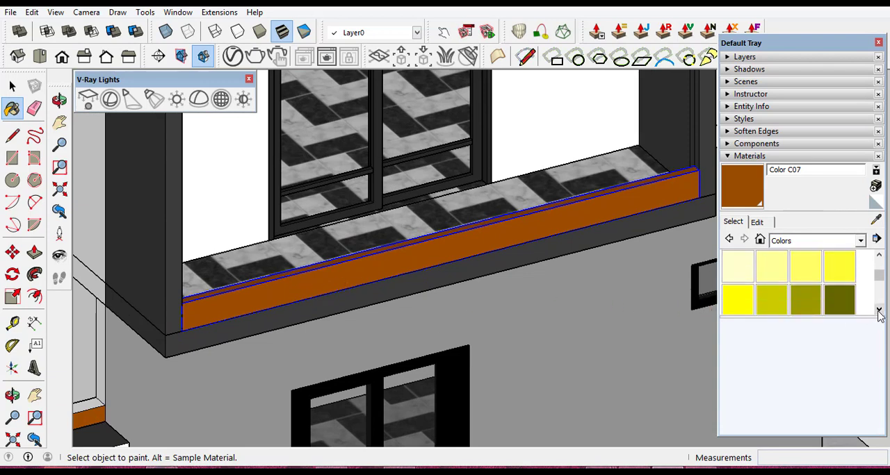
pyautogui.click(879, 312)
pyautogui.click(879, 312)
pyautogui.click(879, 312)
pyautogui.click(879, 312)
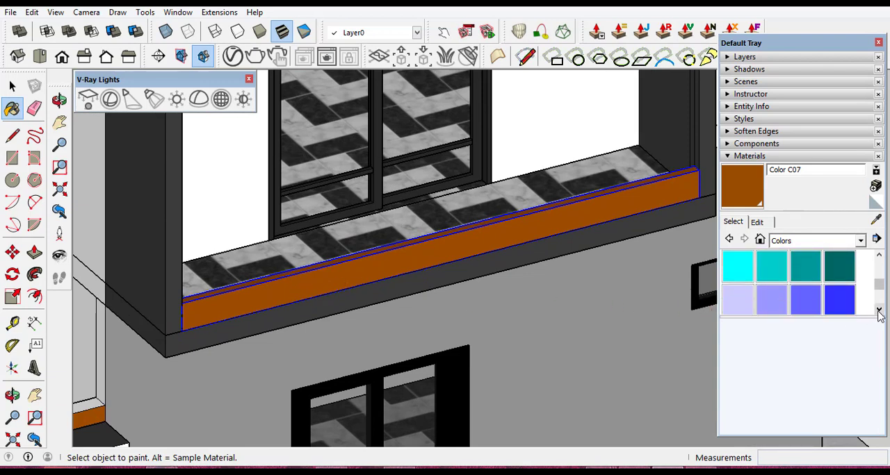
pyautogui.click(879, 312)
pyautogui.click(879, 312)
pyautogui.click(879, 312)
pyautogui.click(879, 313)
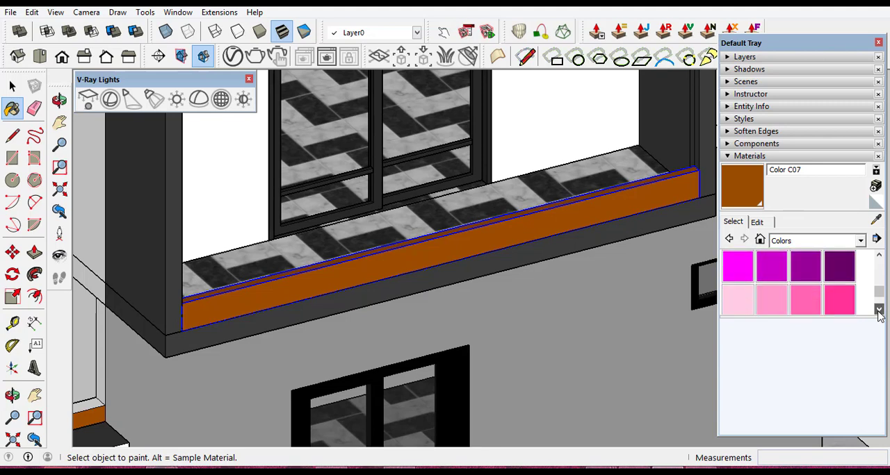
pyautogui.click(879, 312)
pyautogui.click(879, 312)
pyautogui.click(879, 312)
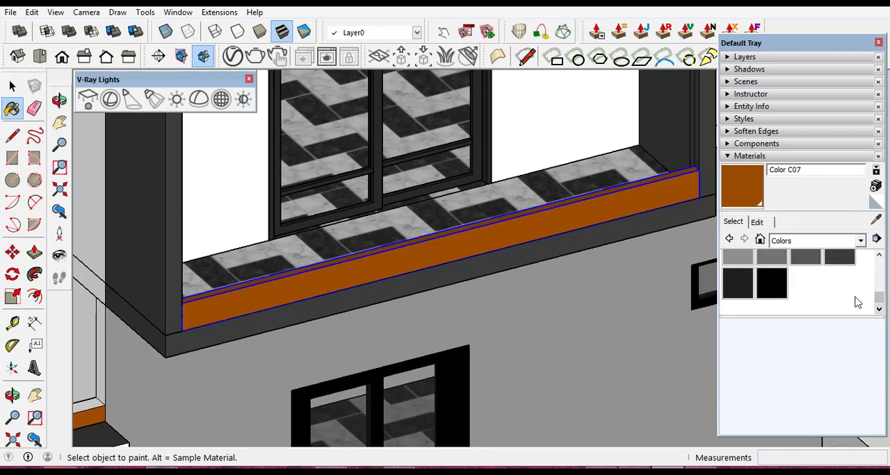
pyautogui.click(804, 258)
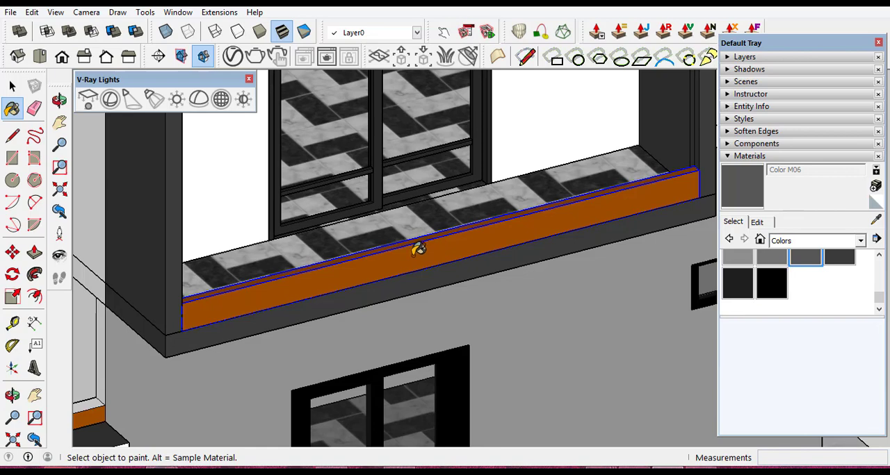
pyautogui.click(418, 249)
pyautogui.click(838, 260)
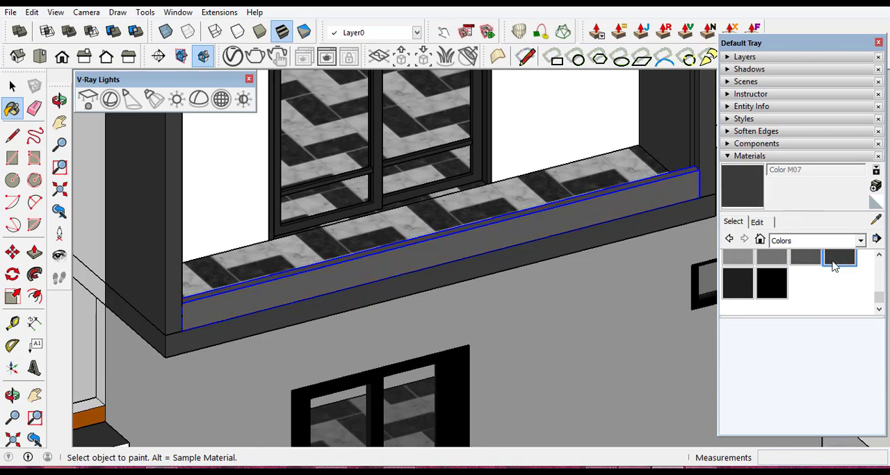
pyautogui.click(409, 257)
pyautogui.scroll(3, 403, 258)
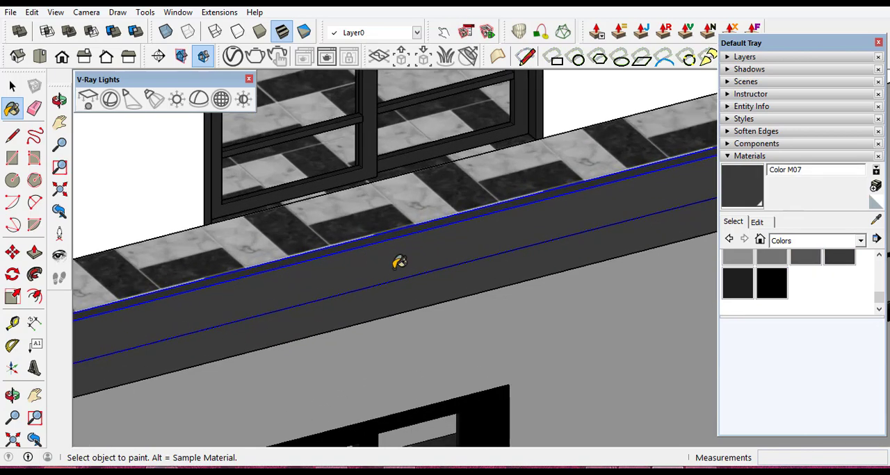
pyautogui.scroll(1, 431, 316)
pyautogui.scroll(-3, 432, 317)
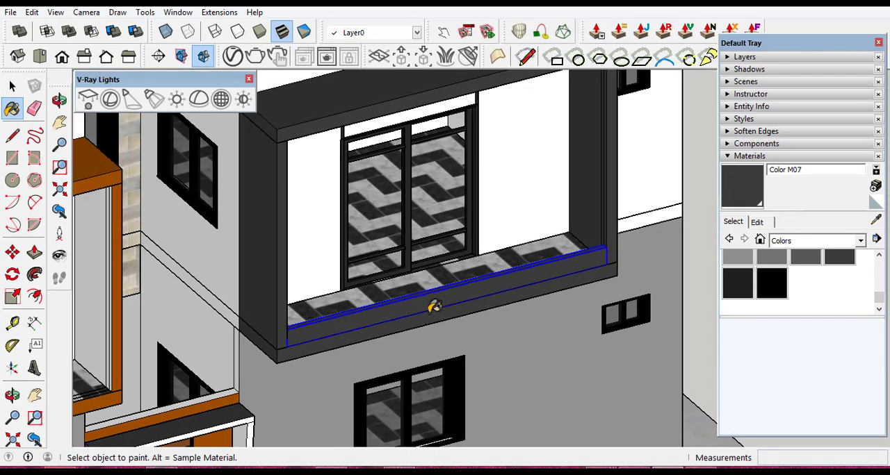
# - Draw a rectangular strip about 0.02 by 4.65 m along the top of the dark-framed balcony's low wall, from end to end
pyautogui.click(12, 85)
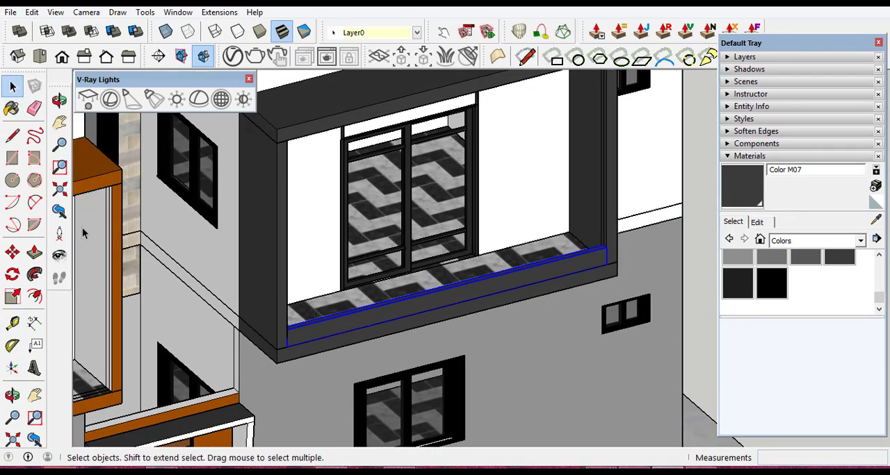
pyautogui.click(12, 394)
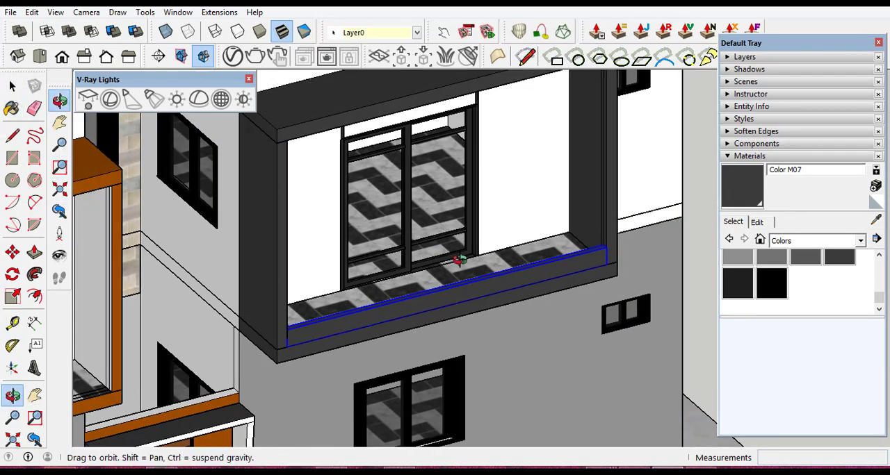
pyautogui.moveTo(475, 303); pyautogui.dragTo(299, 327)
pyautogui.scroll(10, 242, 195)
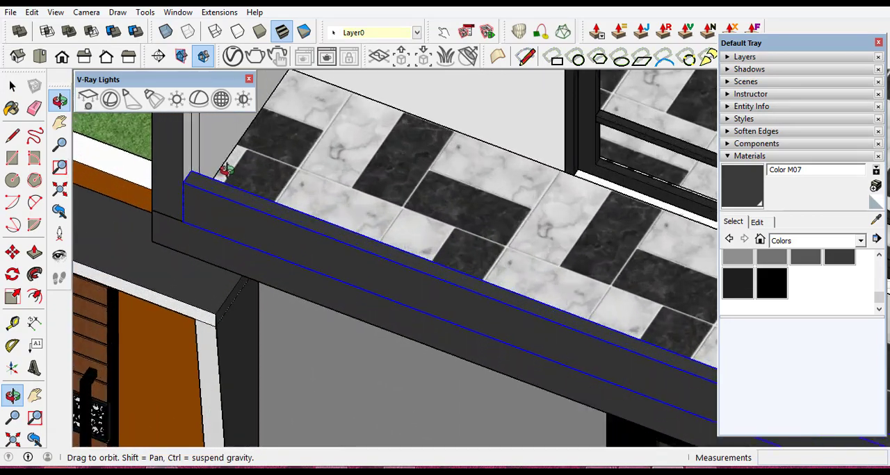
pyautogui.scroll(-3, 368, 228)
pyautogui.scroll(3, 342, 222)
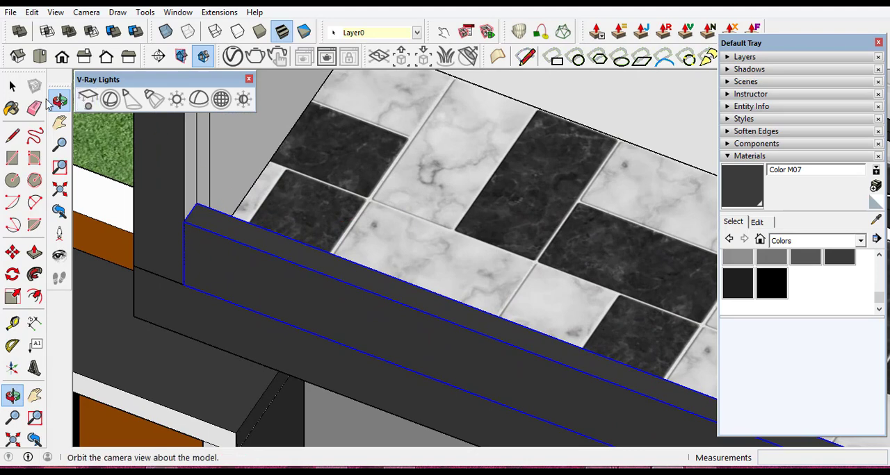
pyautogui.click(11, 86)
pyautogui.click(124, 144)
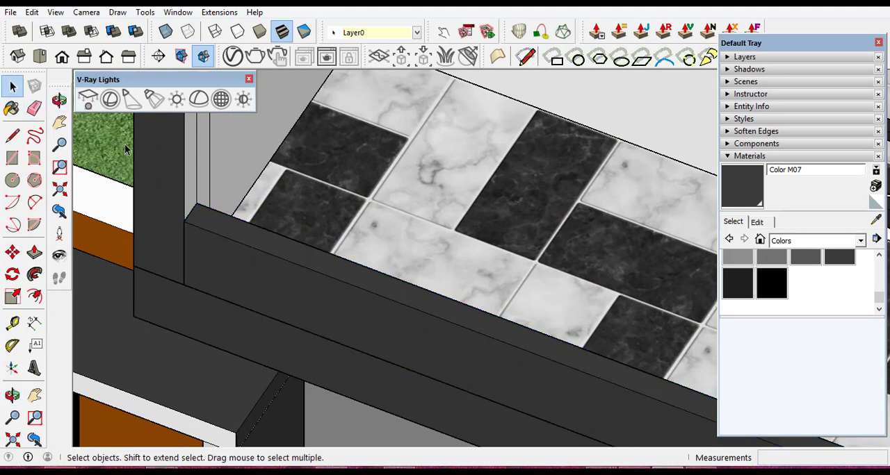
pyautogui.scroll(2, 271, 254)
pyautogui.scroll(5, 153, 184)
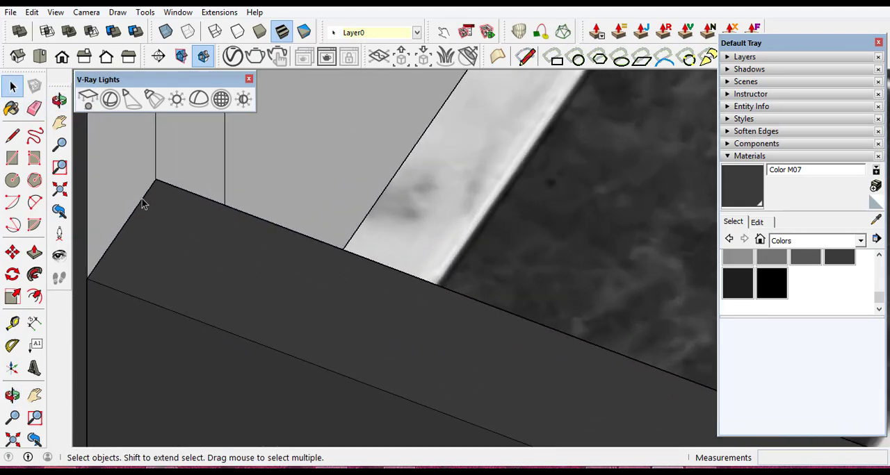
pyautogui.scroll(1, 132, 226)
pyautogui.scroll(-7, 356, 258)
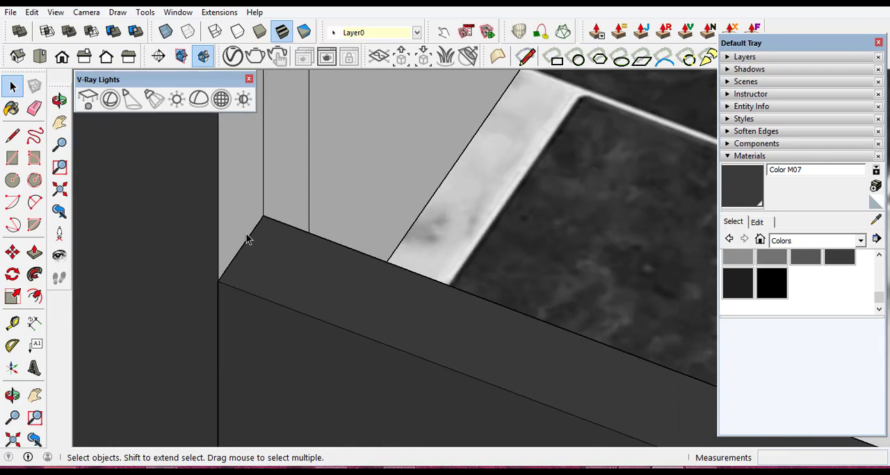
pyautogui.scroll(4, 242, 232)
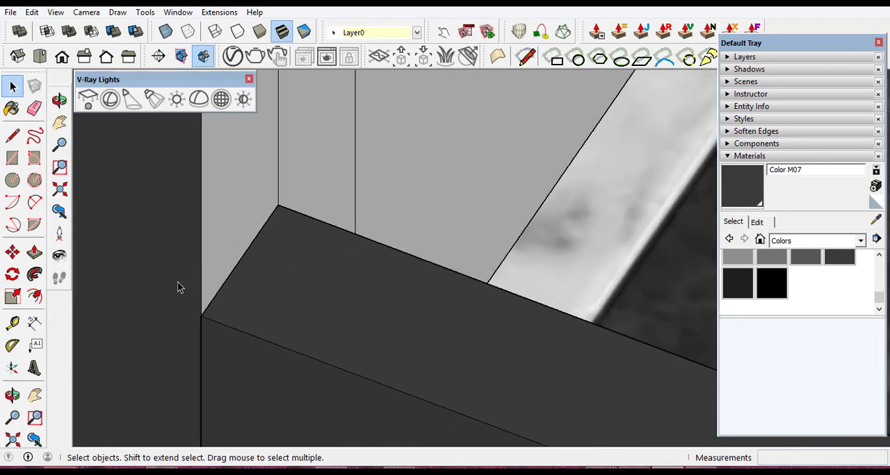
pyautogui.click(12, 159)
pyautogui.scroll(3, 254, 249)
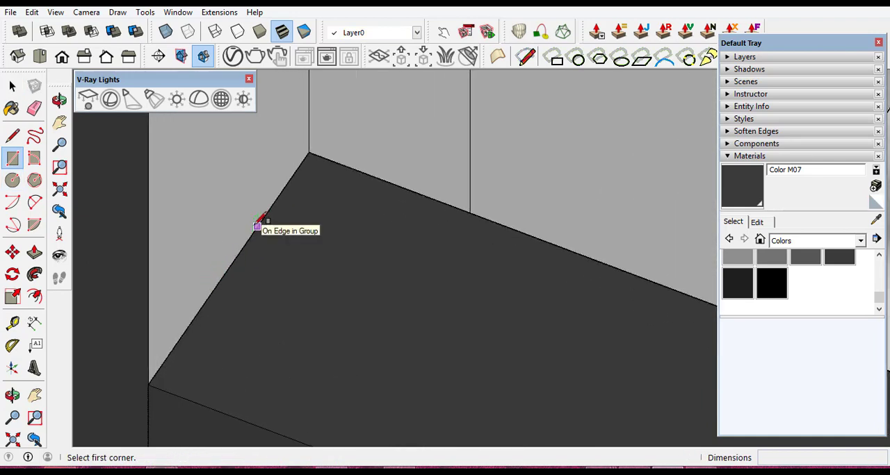
pyautogui.click(257, 224)
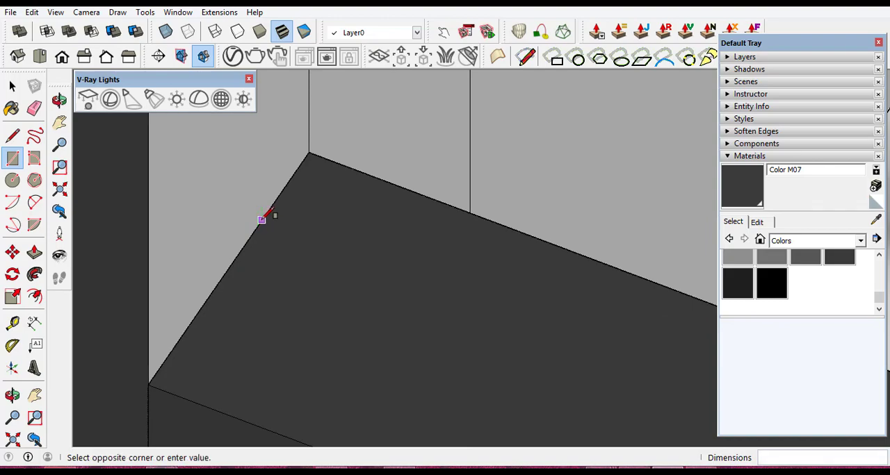
pyautogui.scroll(-2, 456, 322)
pyautogui.scroll(-5, 455, 322)
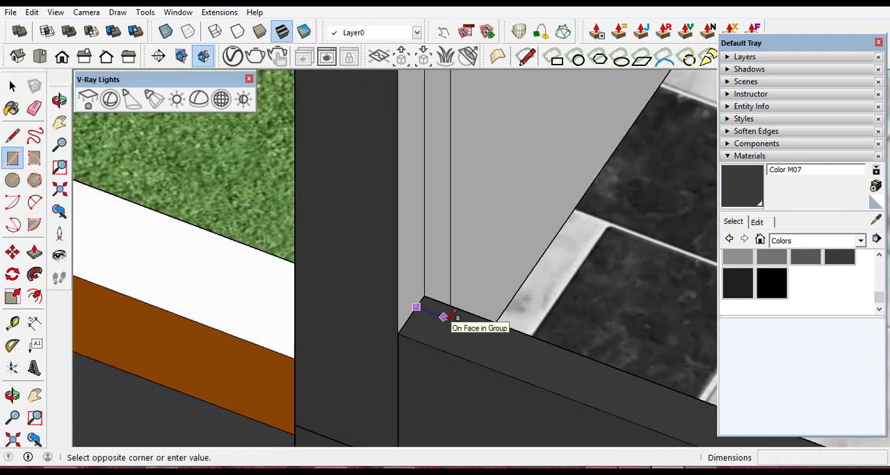
pyautogui.scroll(-4, 438, 316)
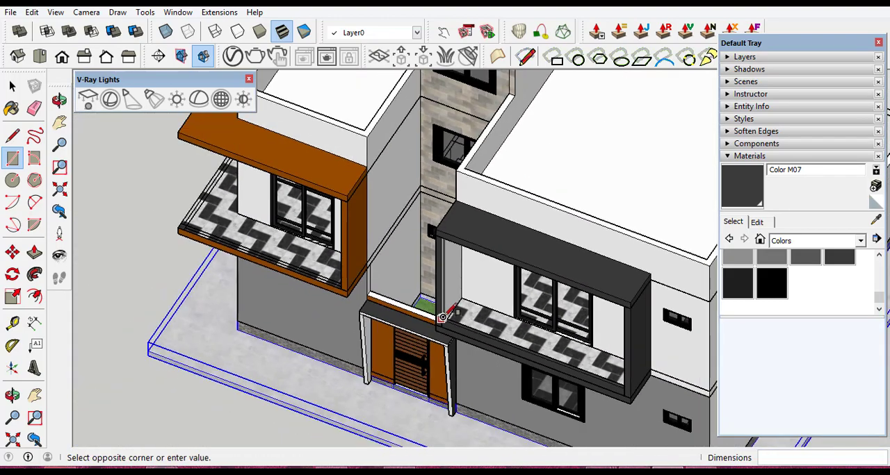
pyautogui.scroll(5, 600, 382)
pyautogui.scroll(6, 600, 383)
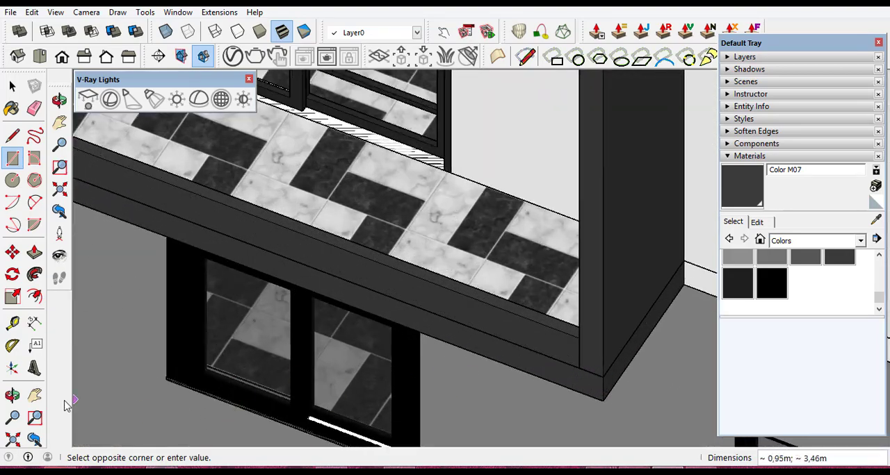
pyautogui.moveTo(461, 353); pyautogui.dragTo(698, 207, button='middle')
pyautogui.scroll(3, 695, 213)
pyautogui.moveTo(631, 315); pyautogui.dragTo(562, 323, button='middle')
pyautogui.scroll(5, 562, 324)
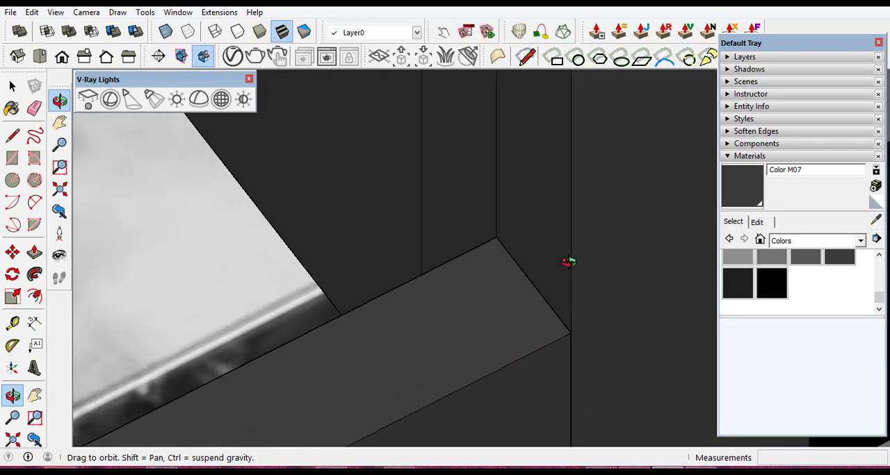
pyautogui.click(12, 159)
pyautogui.click(208, 229)
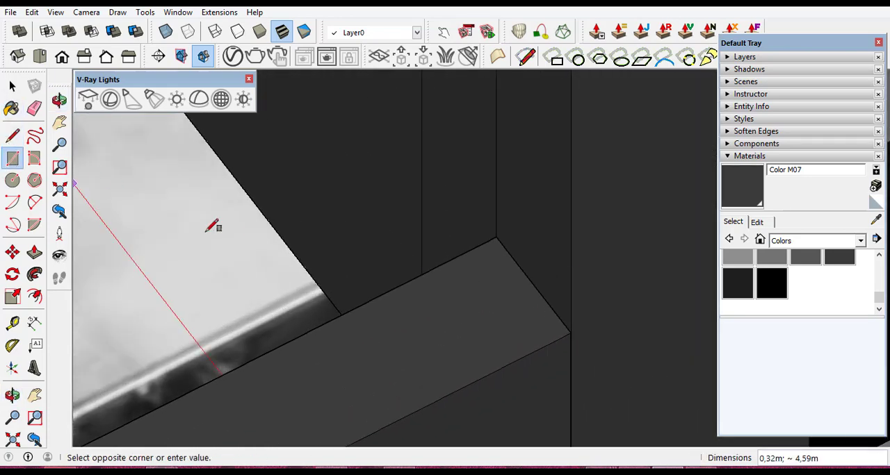
pyautogui.click(539, 292)
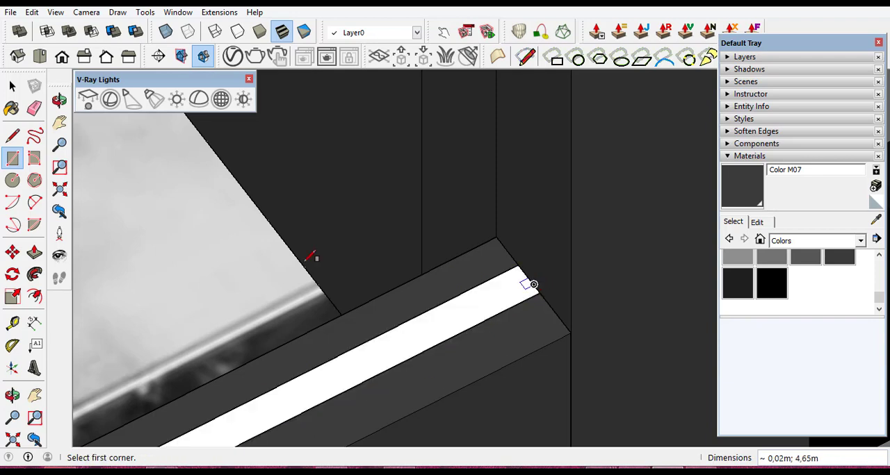
# - Push/Pull the thin strip on top of the dark-framed balcony's low wall up 0.75 m to form a panel
pyautogui.click(33, 255)
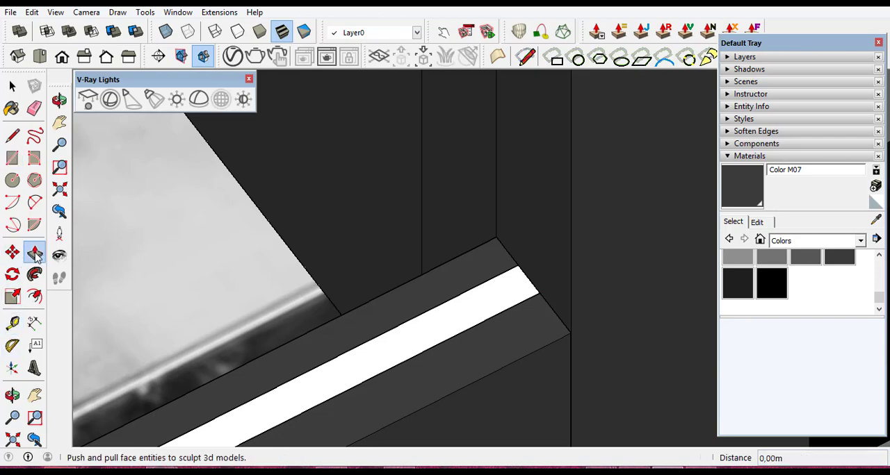
pyautogui.click(286, 405)
pyautogui.scroll(-6, 279, 339)
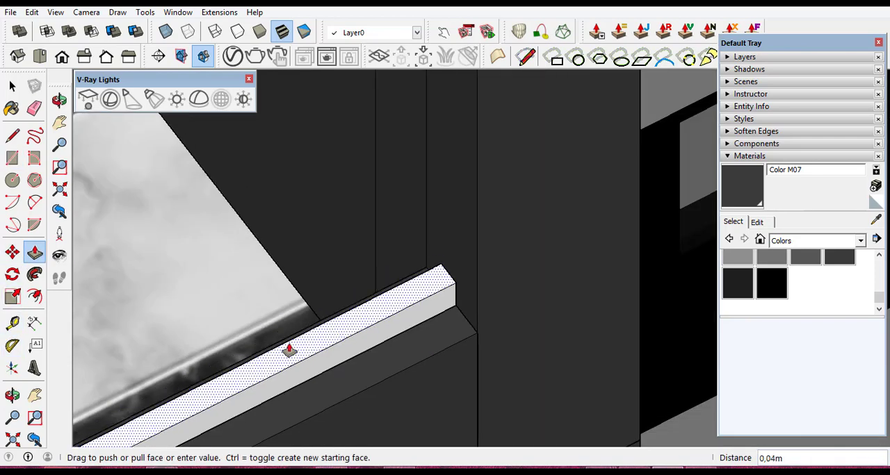
pyautogui.scroll(-5, 290, 346)
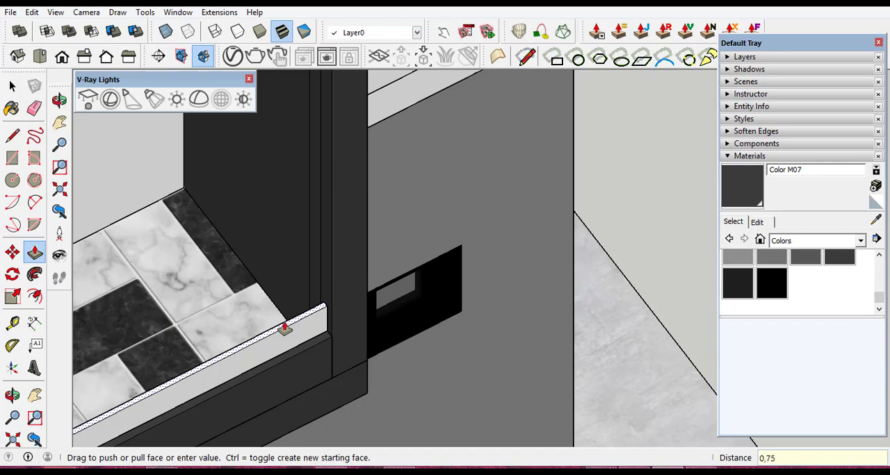
pyautogui.write('0,75')
pyautogui.press('Return')
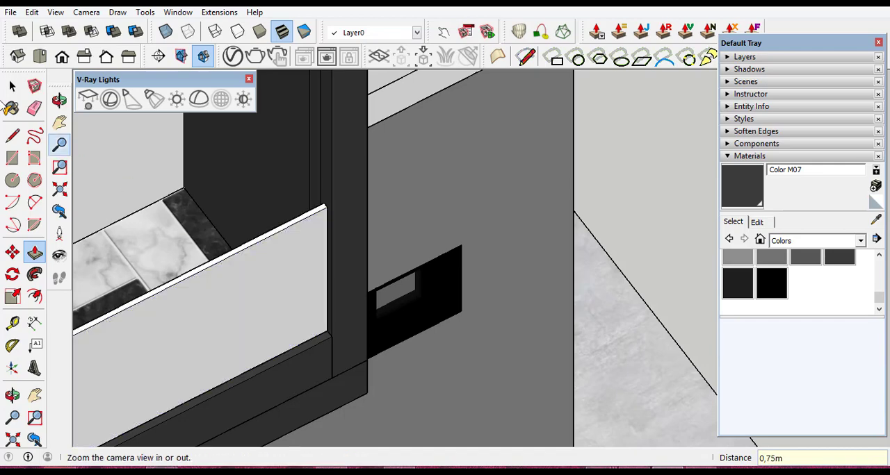
# - Make the dark-framed balcony's upright panel into a group, including all its connected faces and edges
pyautogui.click(11, 85)
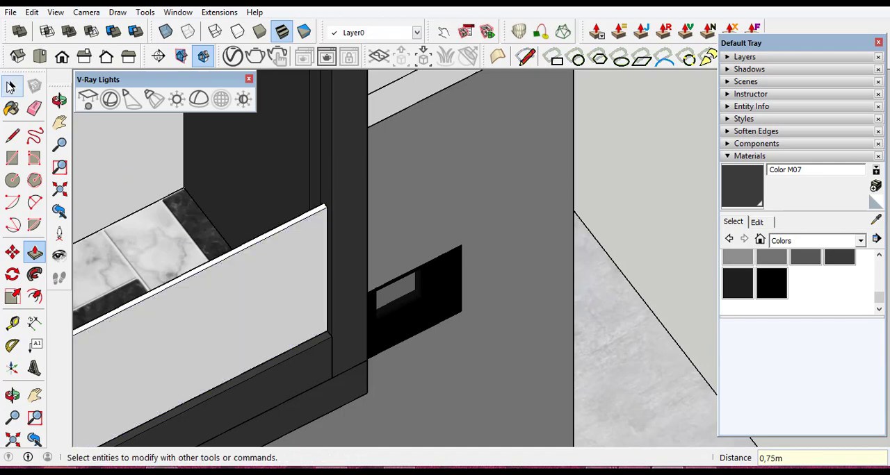
pyautogui.click(234, 297)
pyautogui.rightClick(235, 296)
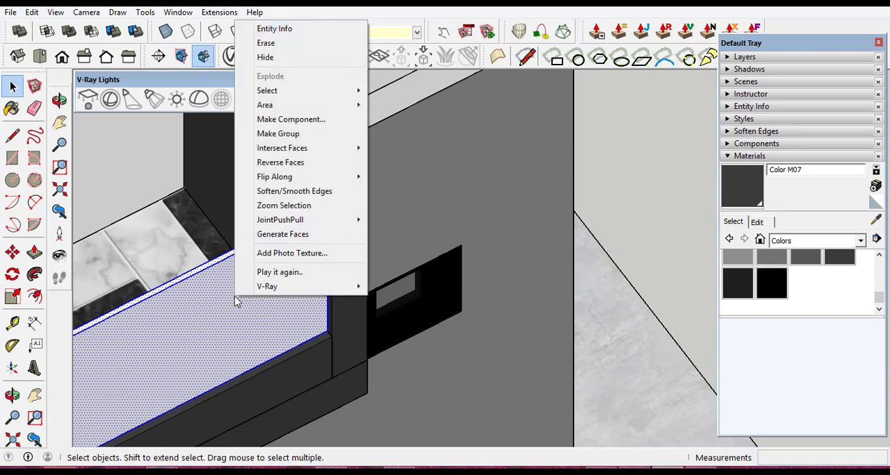
pyautogui.click(305, 134)
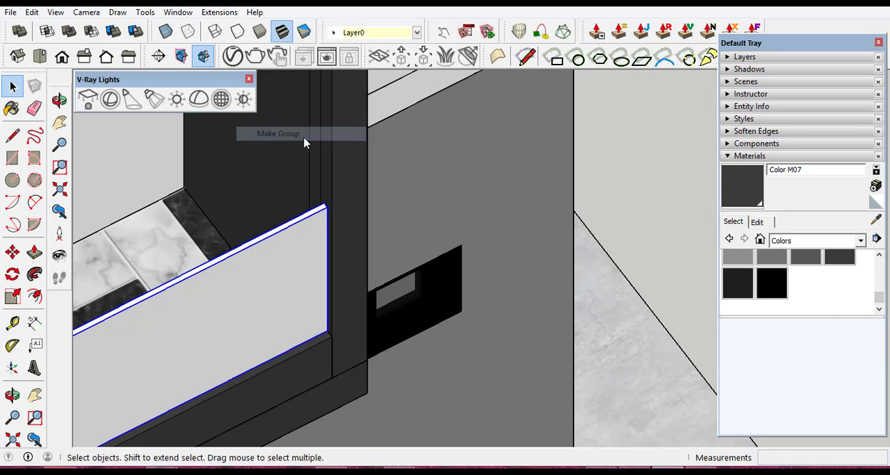
# - Paint the grouped panel of the dark-framed balcony with Translucent Glass Gray from the Glass and Mirrors materials
pyautogui.click(861, 241)
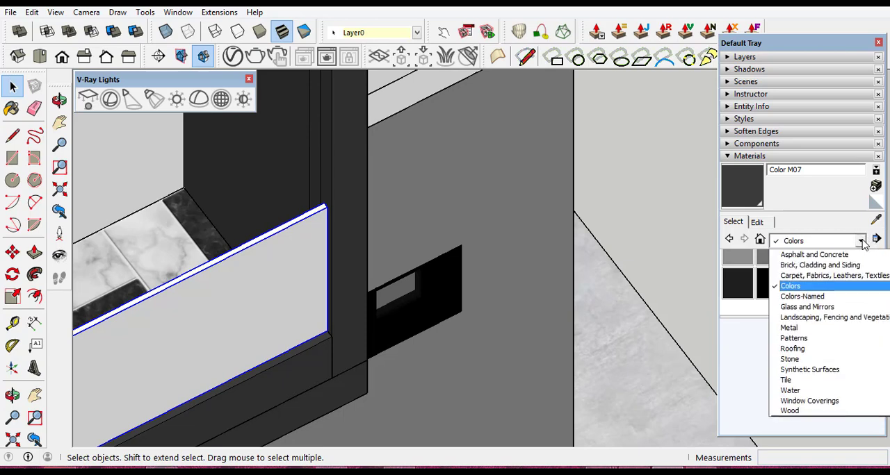
pyautogui.click(802, 307)
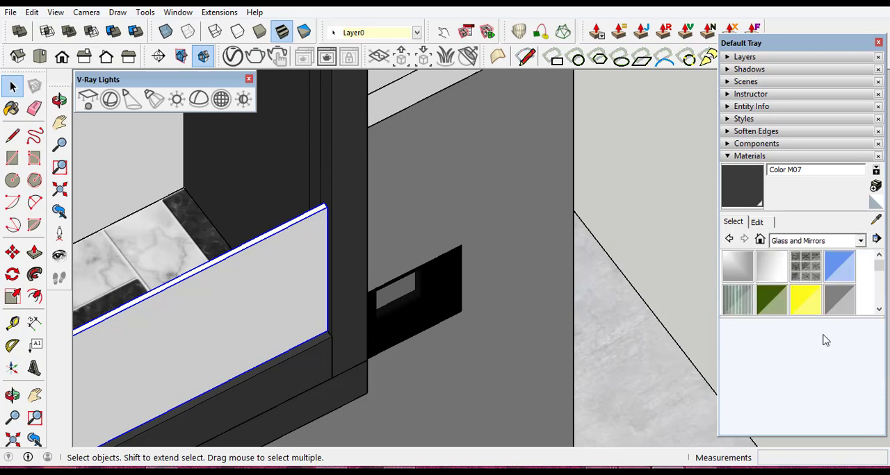
pyautogui.click(839, 300)
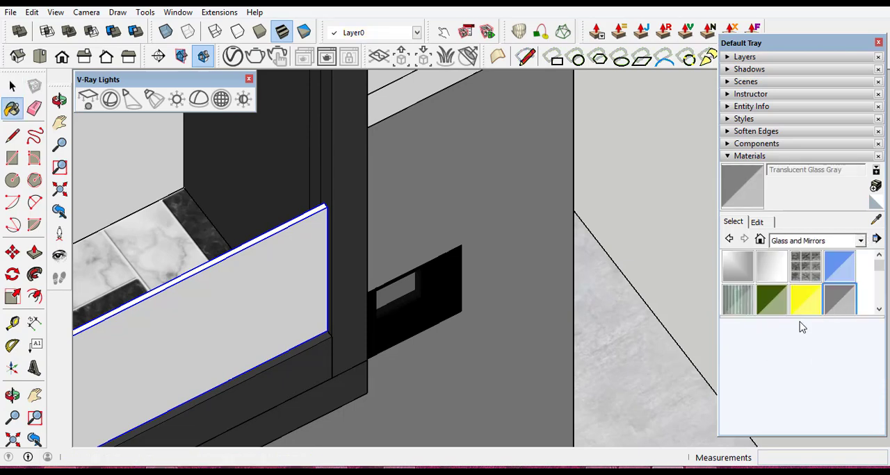
pyautogui.click(237, 292)
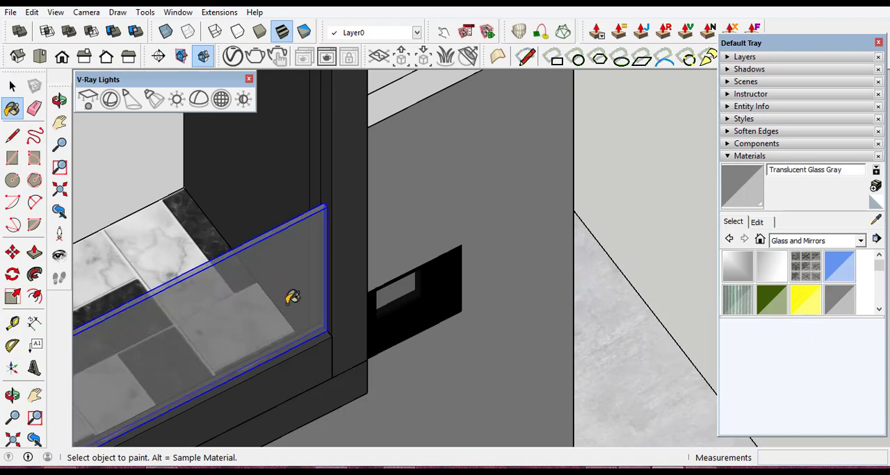
# - Examine the facades from the dark-framed balcony round to the unguarded orange-framed balcony beside the dark wall, including its front floor edge
pyautogui.click(12, 396)
pyautogui.moveTo(558, 290); pyautogui.dragTo(511, 306)
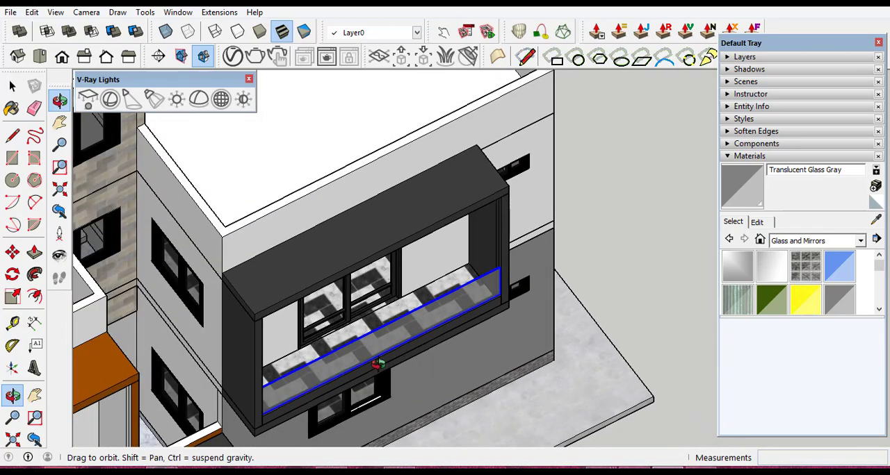
pyautogui.moveTo(376, 364); pyautogui.dragTo(338, 199)
pyautogui.moveTo(535, 223); pyautogui.dragTo(419, 251)
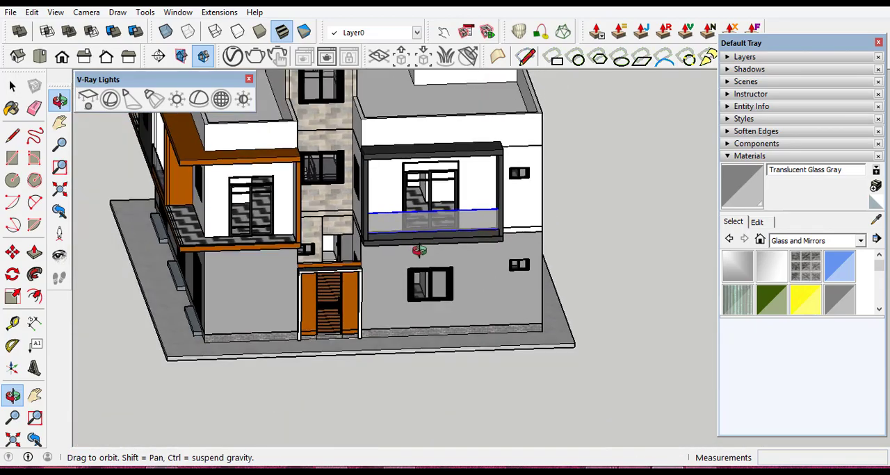
pyautogui.scroll(3, 161, 212)
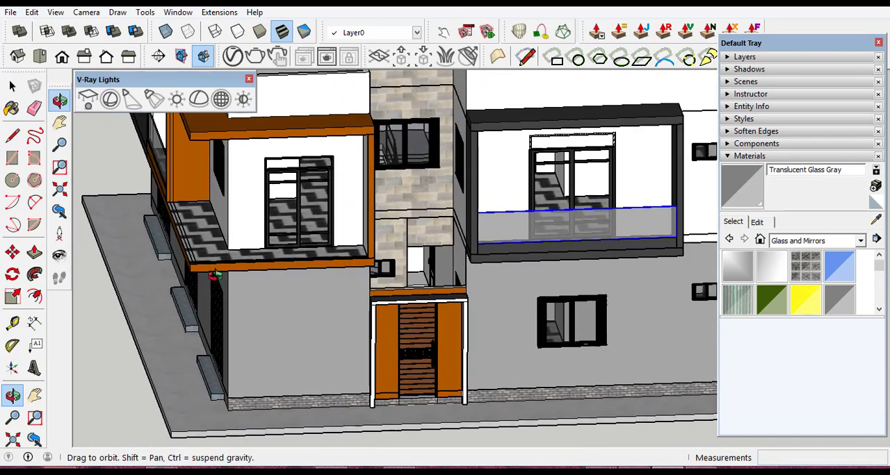
pyautogui.moveTo(160, 212); pyautogui.dragTo(367, 258)
pyautogui.scroll(-3, 373, 271)
pyautogui.scroll(3, 377, 276)
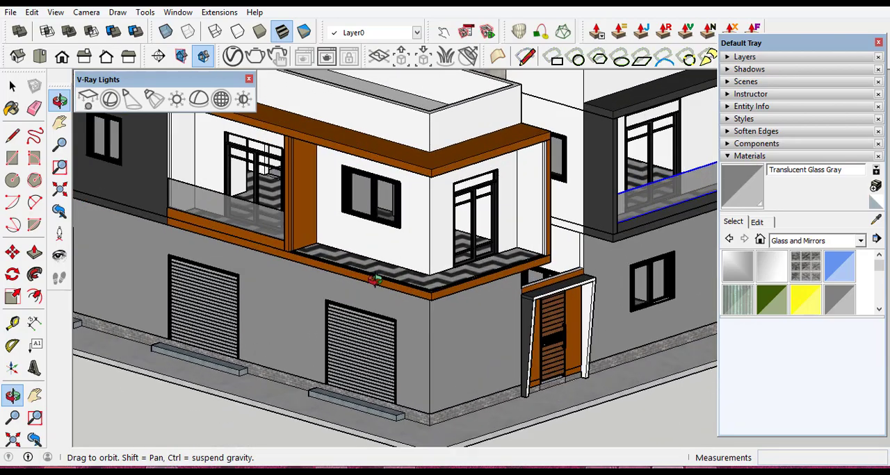
pyautogui.scroll(-6, 428, 265)
pyautogui.scroll(10, 192, 210)
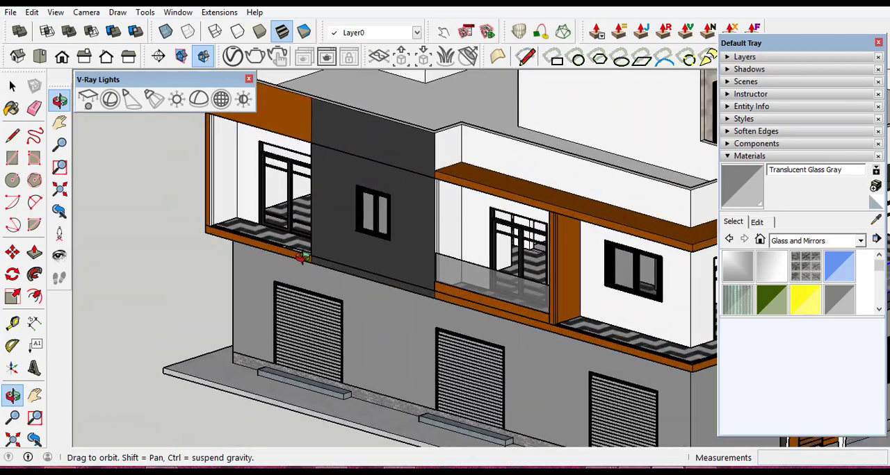
pyautogui.scroll(10, 272, 302)
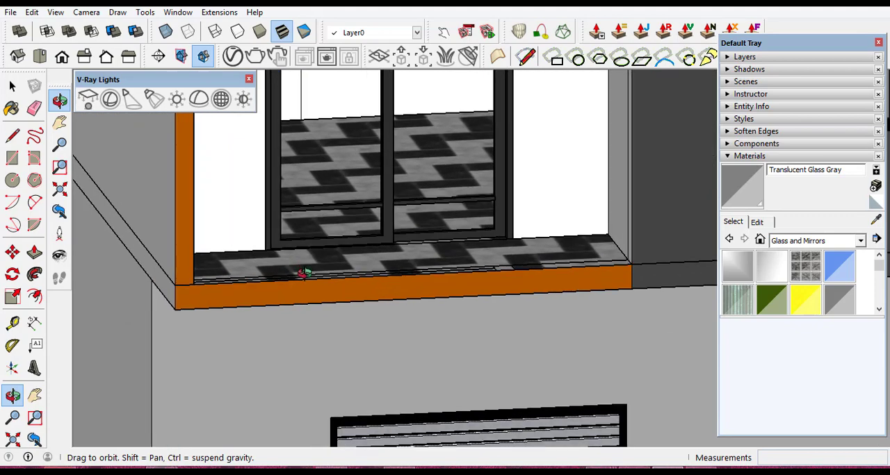
pyautogui.scroll(-4, 577, 276)
pyautogui.scroll(6, 330, 406)
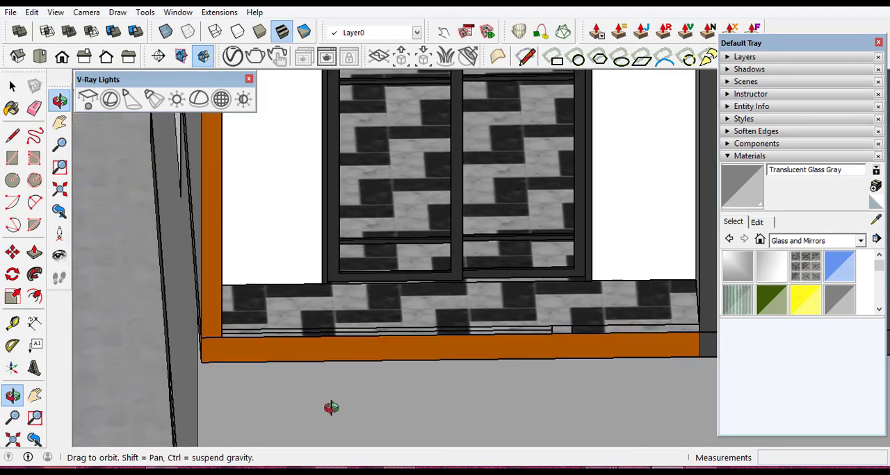
pyautogui.moveTo(345, 312); pyautogui.dragTo(297, 280)
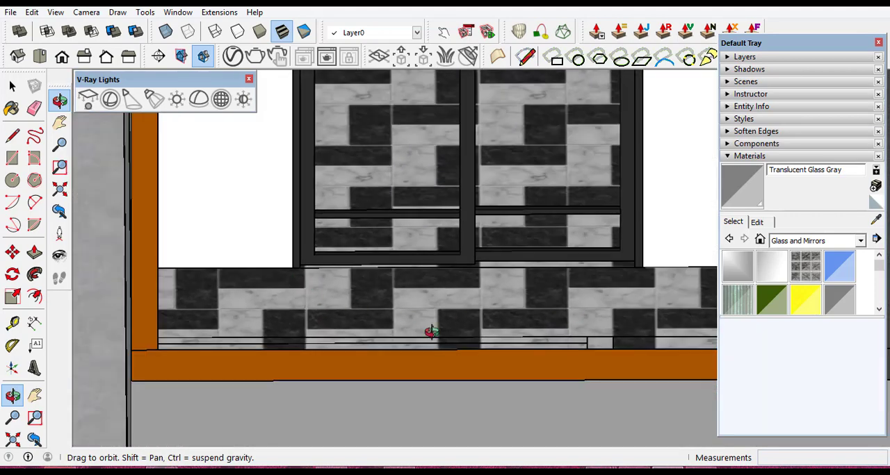
pyautogui.moveTo(431, 331); pyautogui.dragTo(260, 334)
pyautogui.scroll(3, 648, 348)
pyautogui.moveTo(334, 339); pyautogui.dragTo(509, 345)
pyautogui.moveTo(281, 315); pyautogui.dragTo(270, 271)
pyautogui.scroll(5, 270, 271)
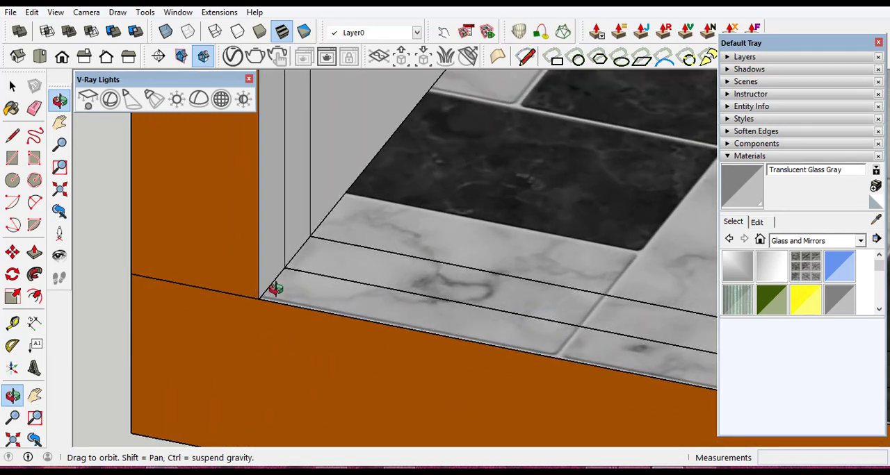
# - Draw a rectangular strip about 3.55 by 0.08 m along the front edge of the orange-framed balcony's floor, from end to end
pyautogui.click(13, 86)
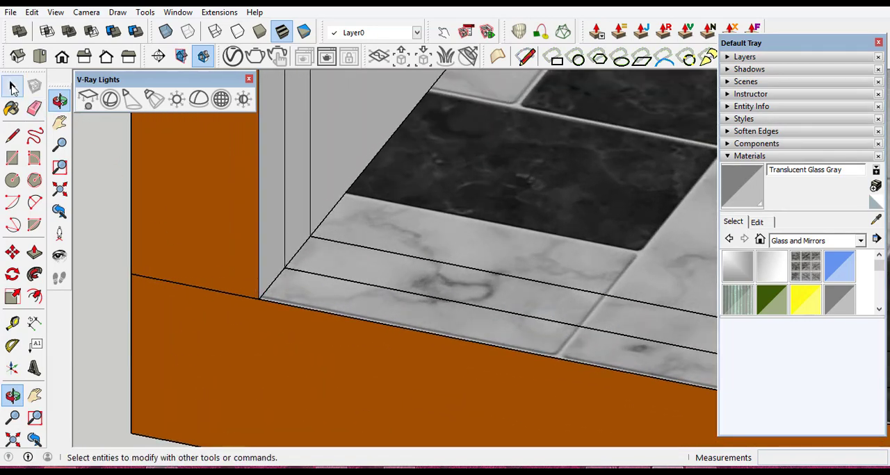
pyautogui.click(12, 160)
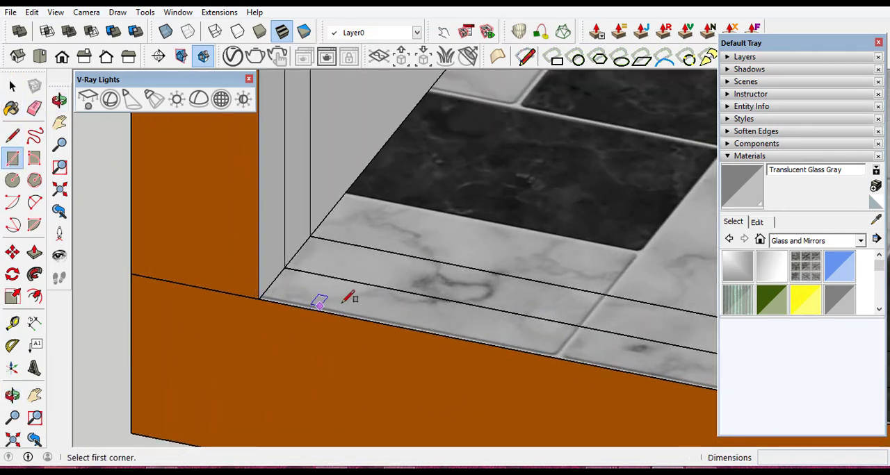
pyautogui.click(284, 267)
pyautogui.scroll(-6, 424, 278)
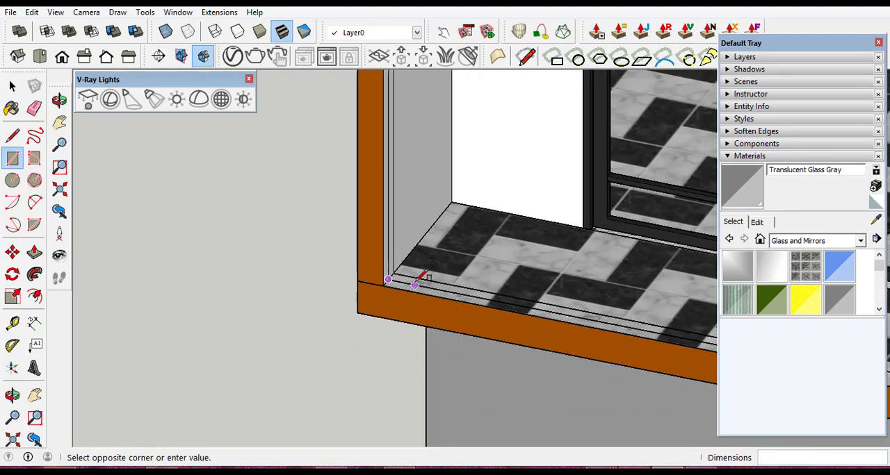
pyautogui.scroll(-2, 623, 310)
pyautogui.scroll(3, 680, 333)
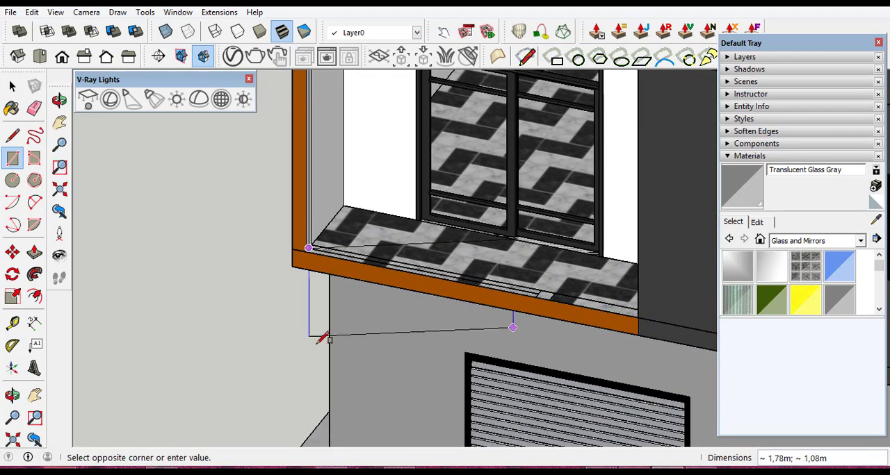
pyautogui.click(12, 395)
pyautogui.moveTo(455, 306); pyautogui.dragTo(387, 319)
pyautogui.scroll(5, 675, 301)
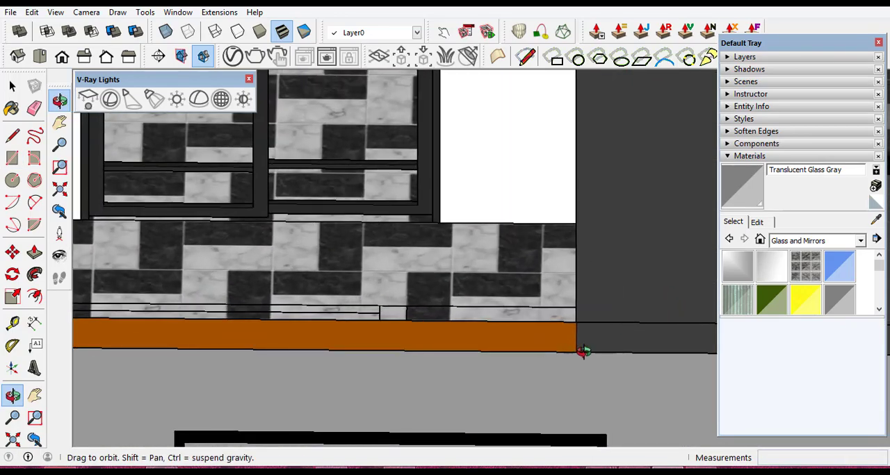
pyautogui.moveTo(584, 354); pyautogui.dragTo(646, 308)
pyautogui.scroll(5, 646, 305)
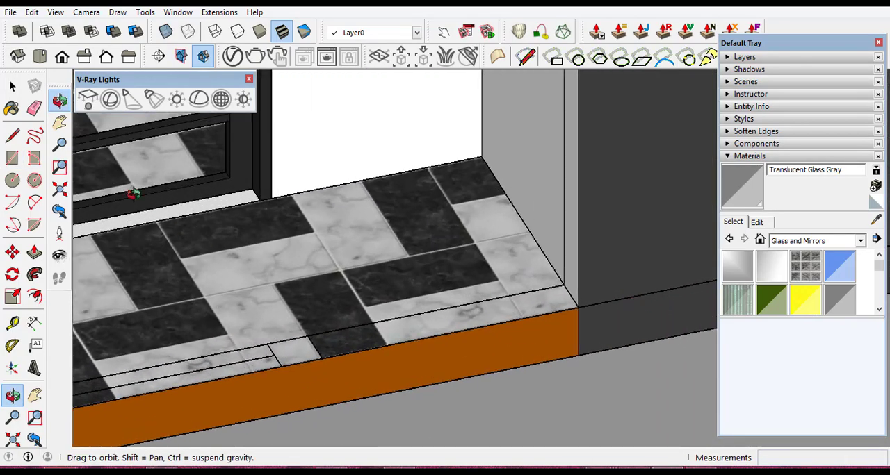
pyautogui.click(14, 159)
pyautogui.click(275, 356)
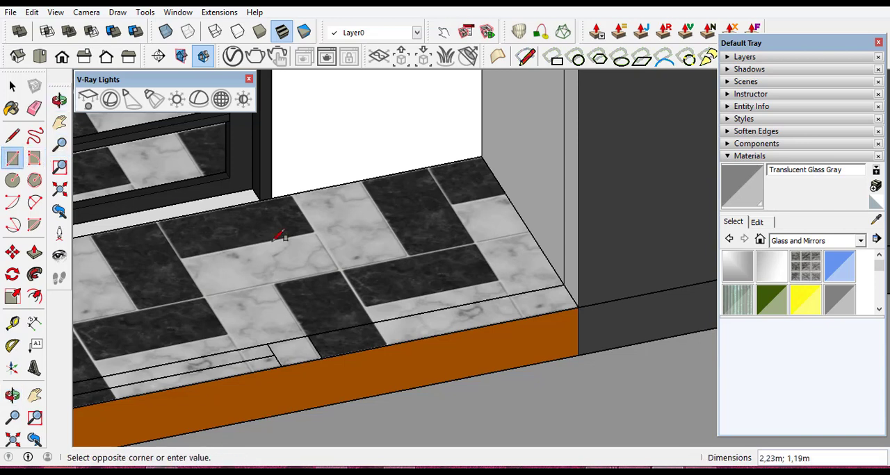
pyautogui.click(578, 307)
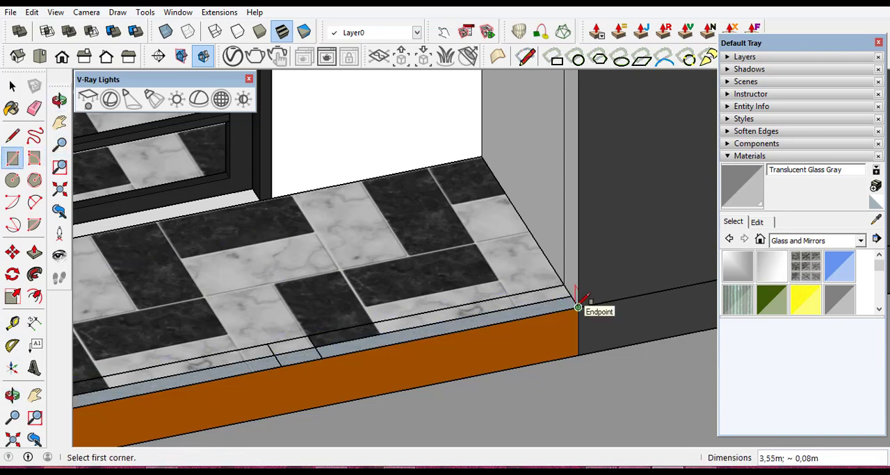
# - Reverse the face of the strip along the front edge of the orange-framed balcony's floor
pyautogui.click(12, 87)
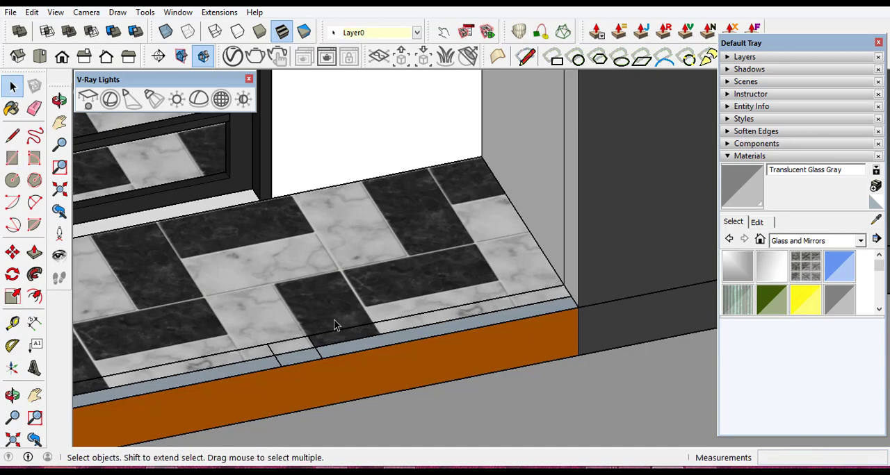
pyautogui.scroll(4, 375, 352)
pyautogui.click(353, 348)
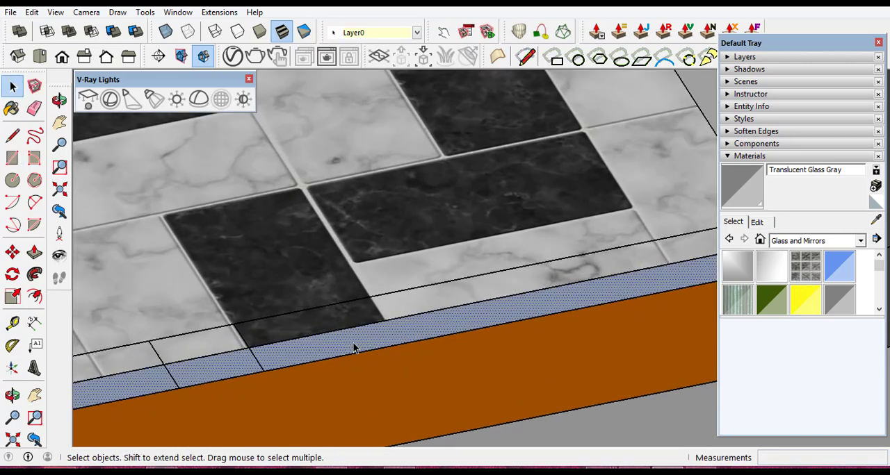
pyautogui.rightClick(353, 347)
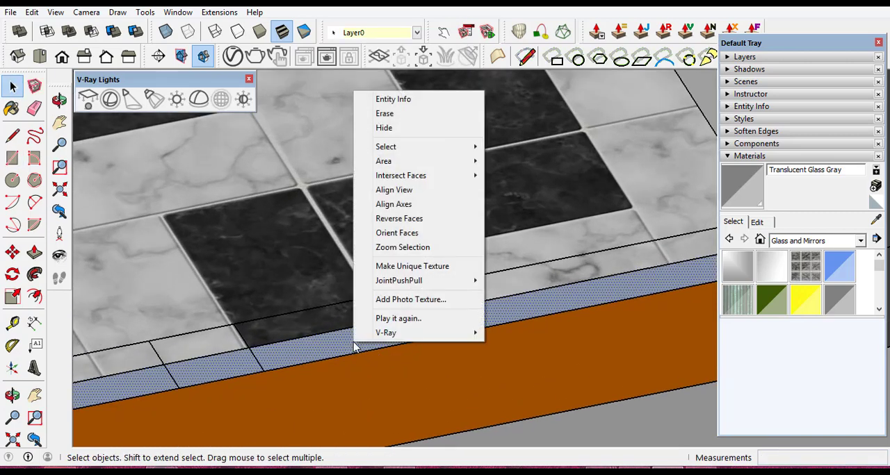
pyautogui.click(402, 219)
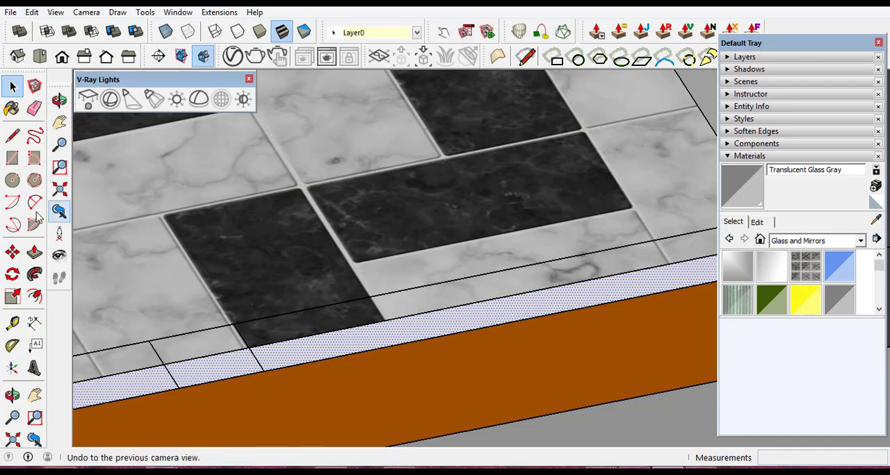
# - Push/Pull the strip on the orange-framed balcony's floor up 0.25 m to form a low wall
pyautogui.click(34, 252)
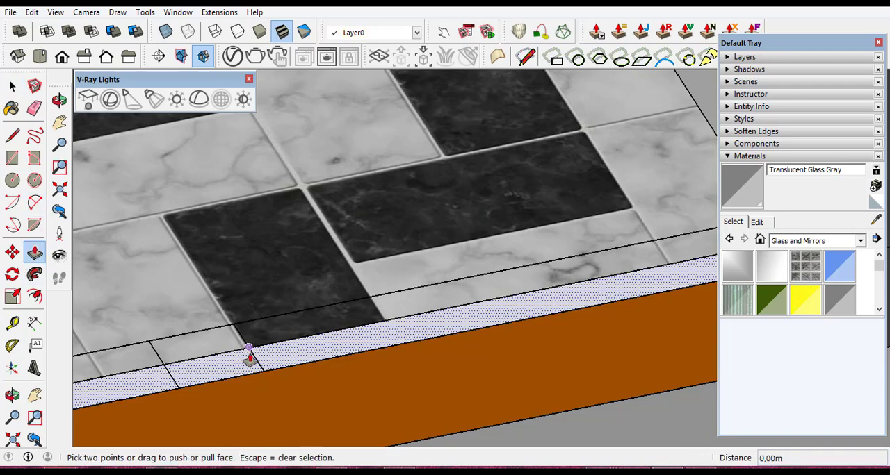
pyautogui.scroll(3, 292, 360)
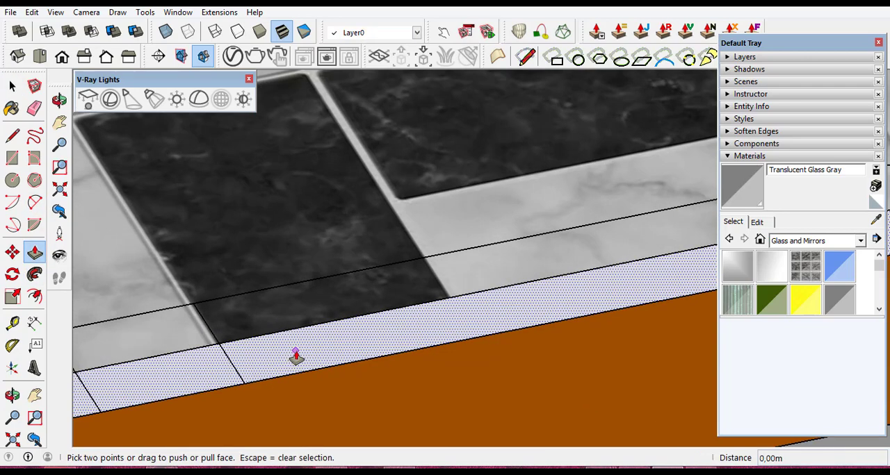
pyautogui.click(295, 356)
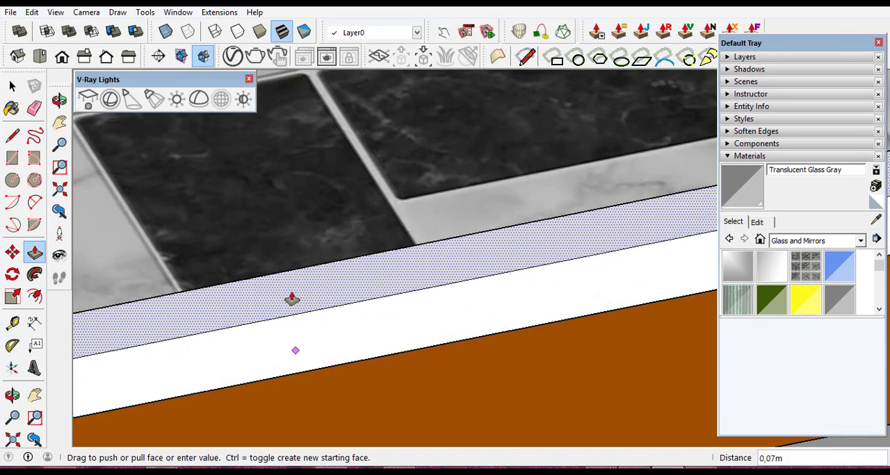
pyautogui.scroll(-2, 291, 290)
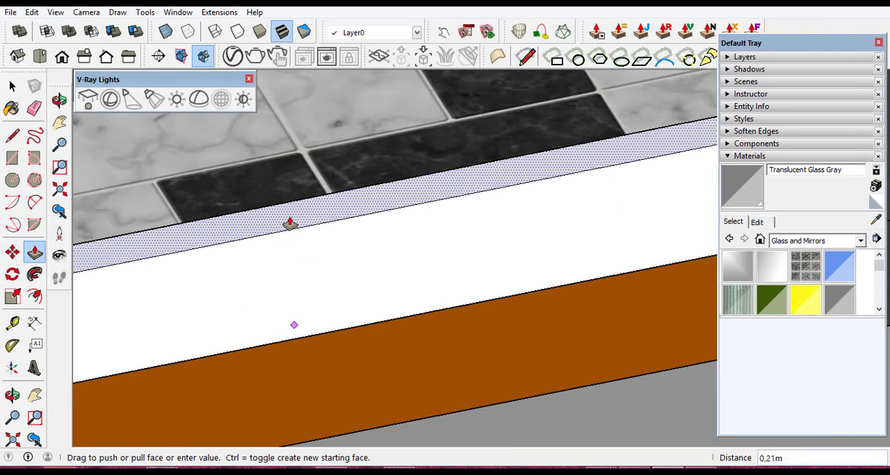
pyautogui.write('0,25')
pyautogui.press('Return')
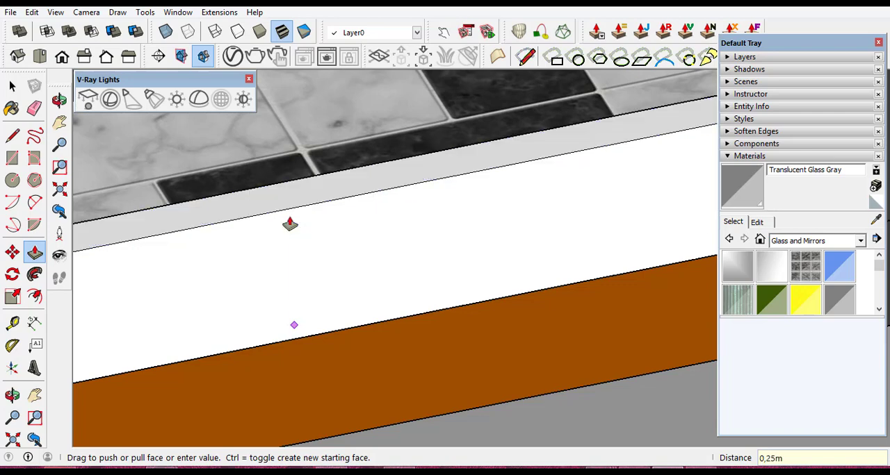
# - Make the orange-framed balcony's low wall into a group, including all its connected faces and edges
pyautogui.click(14, 87)
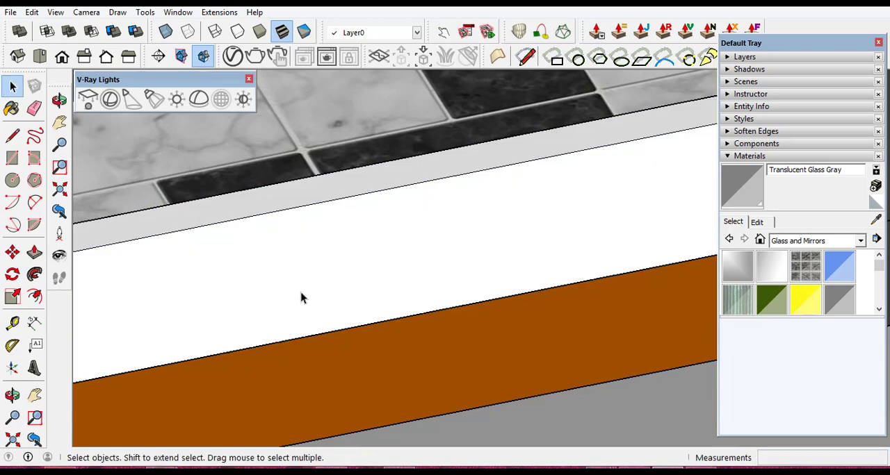
pyautogui.tripleClick(314, 255)
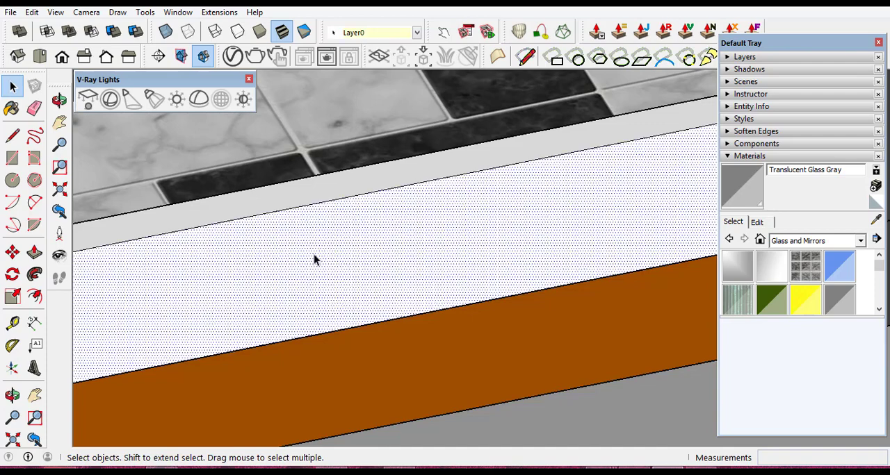
pyautogui.rightClick(358, 232)
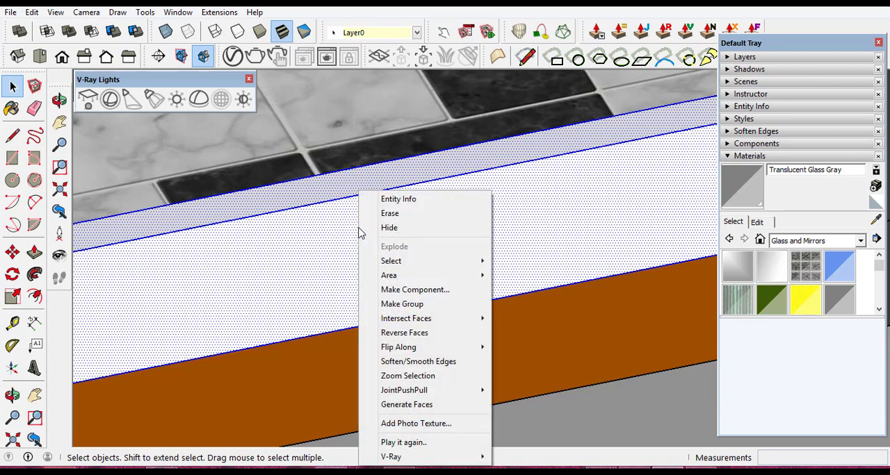
pyautogui.click(431, 305)
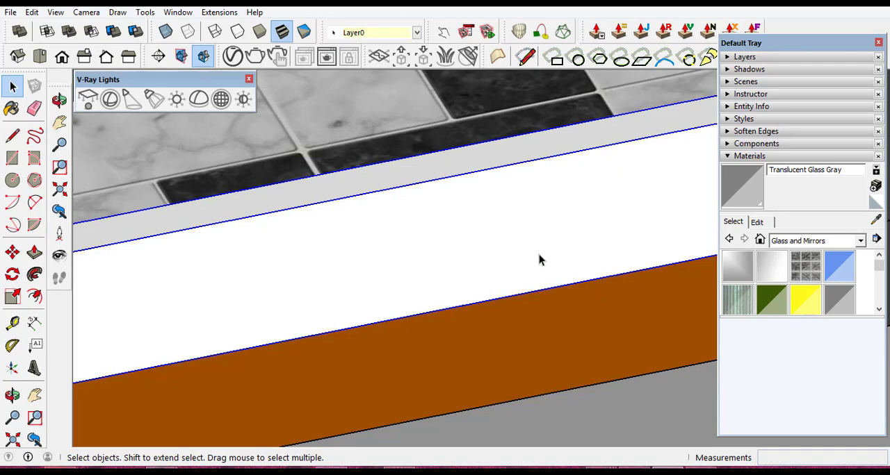
# - Paint the orange-framed balcony's low wall group with Color C07 from the Colors material collection
pyautogui.scroll(-5, 538, 255)
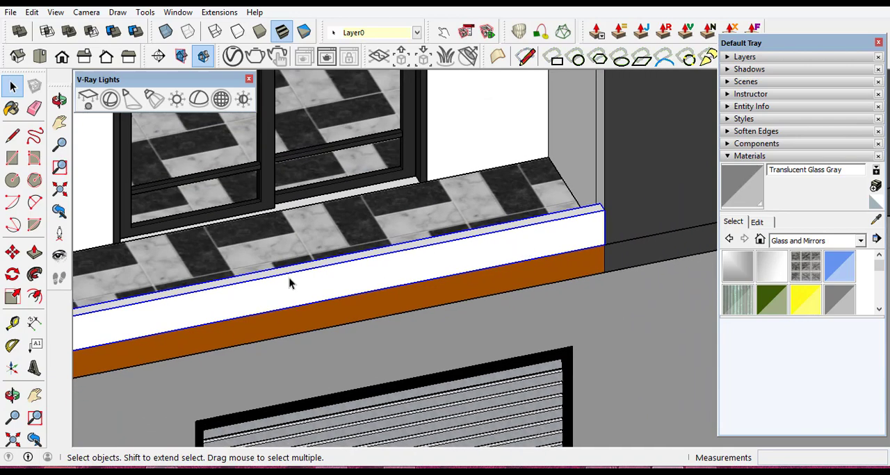
pyautogui.scroll(-2, 407, 276)
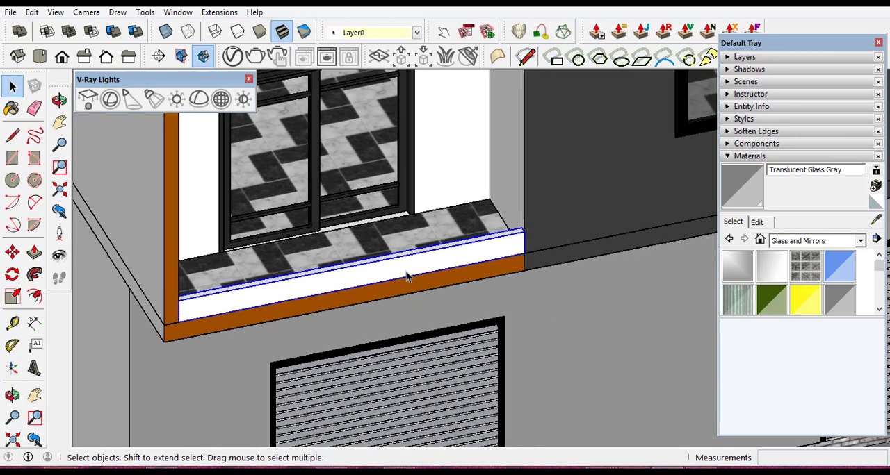
pyautogui.click(860, 241)
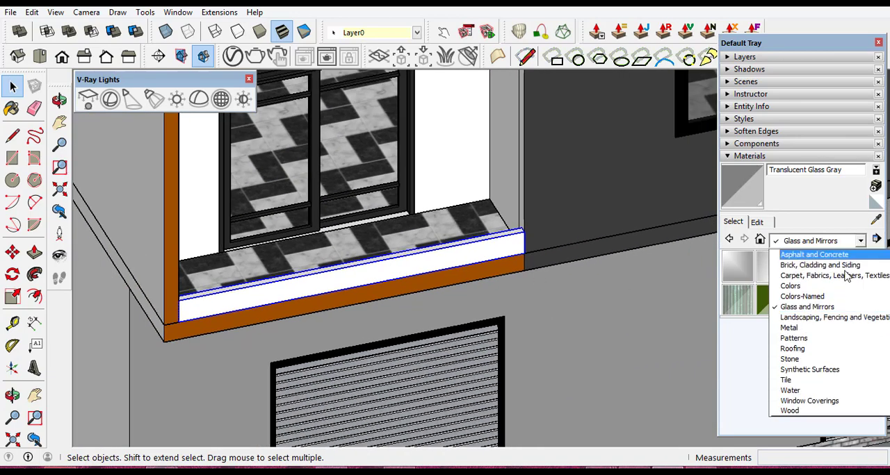
pyautogui.click(793, 285)
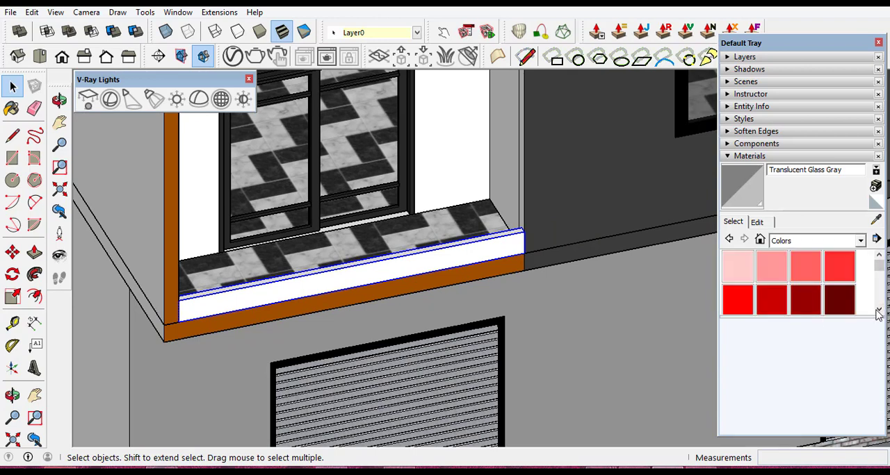
pyautogui.click(878, 311)
pyautogui.click(879, 310)
pyautogui.click(878, 311)
pyautogui.click(879, 311)
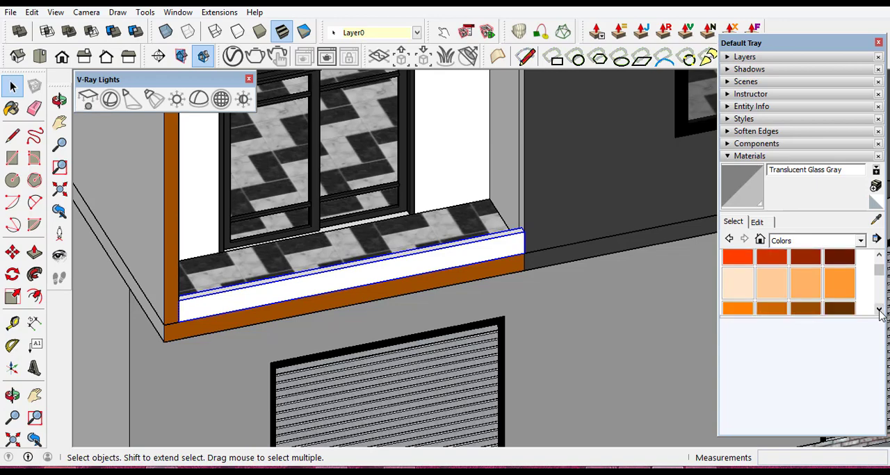
pyautogui.click(878, 311)
pyautogui.click(804, 284)
pyautogui.scroll(3, 398, 271)
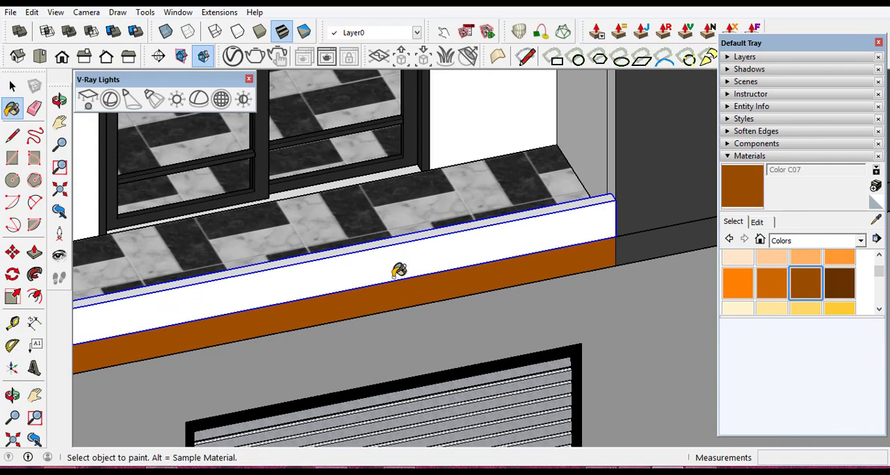
pyautogui.scroll(2, 398, 271)
pyautogui.click(389, 255)
pyautogui.scroll(-5, 400, 258)
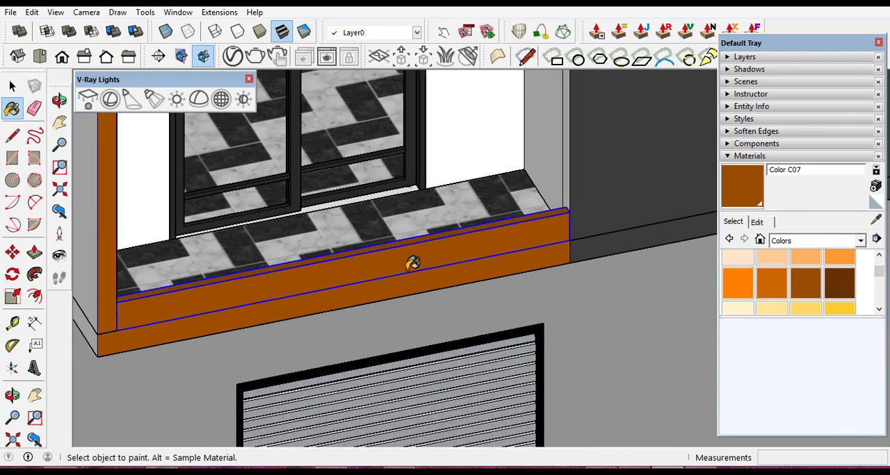
pyautogui.click(8, 86)
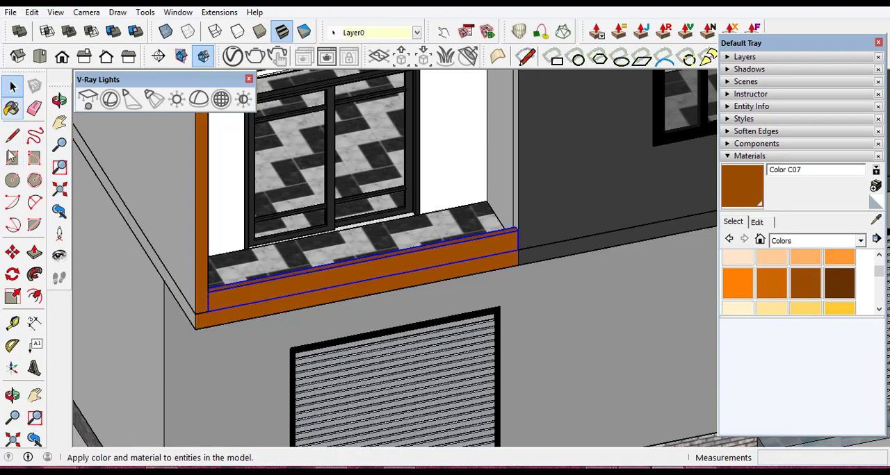
# - Draw a thin rectangle about 3.55 by 0.02 m along the top of the orange-framed balcony's low wall, from end to end
pyautogui.click(13, 396)
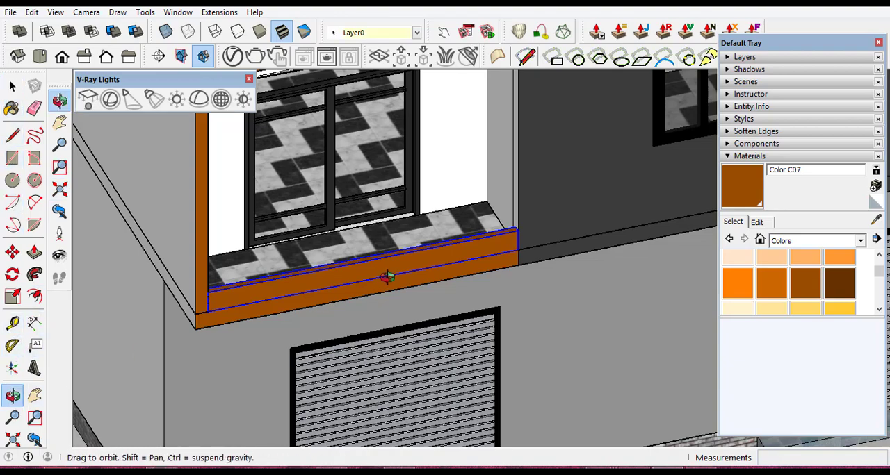
pyautogui.moveTo(387, 273); pyautogui.dragTo(358, 339)
pyautogui.scroll(7, 274, 360)
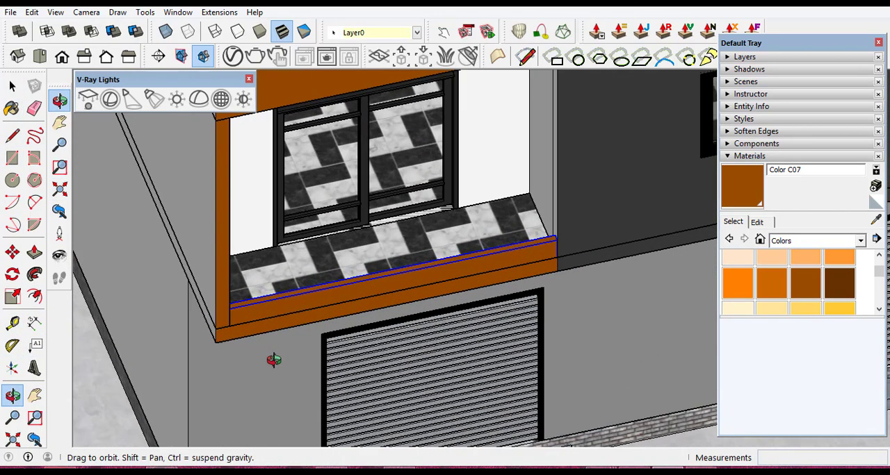
pyautogui.moveTo(318, 267); pyautogui.dragTo(313, 352)
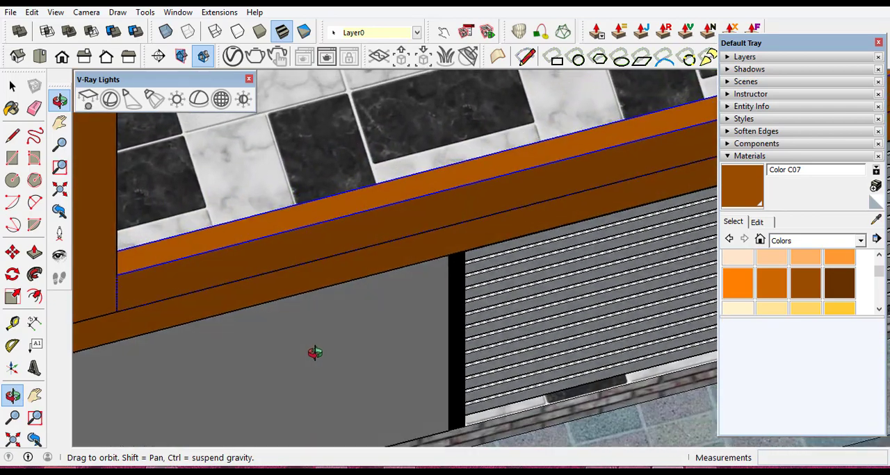
pyautogui.click(11, 87)
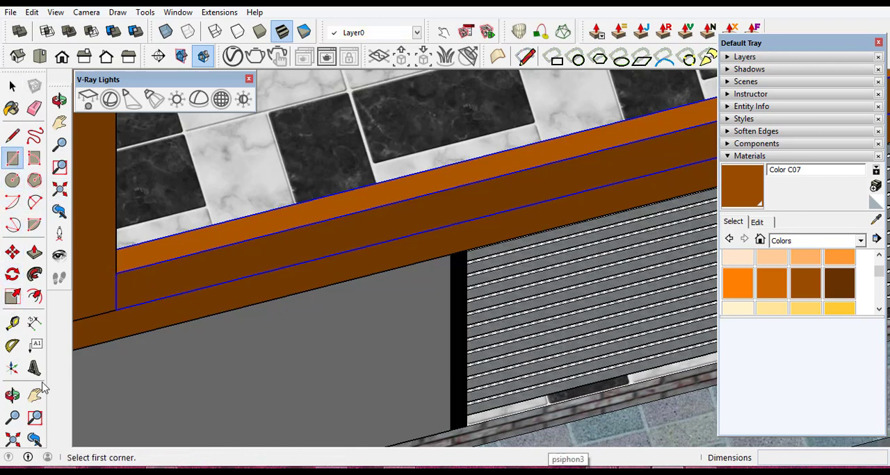
pyautogui.click(12, 395)
pyautogui.moveTo(339, 346); pyautogui.dragTo(281, 279)
pyautogui.scroll(3, 304, 278)
pyautogui.scroll(4, 255, 203)
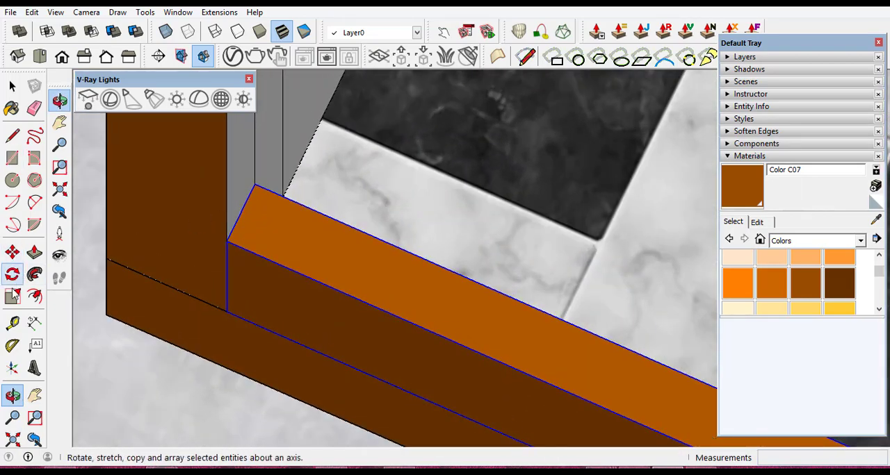
pyautogui.click(11, 161)
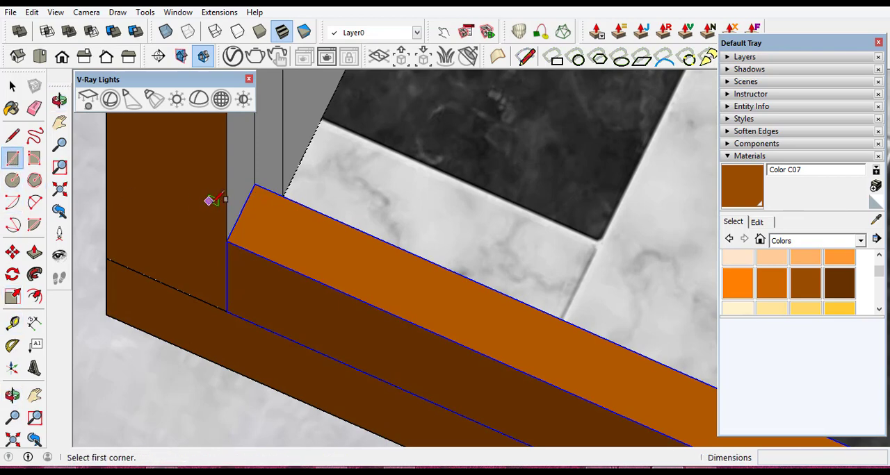
pyautogui.scroll(4, 229, 200)
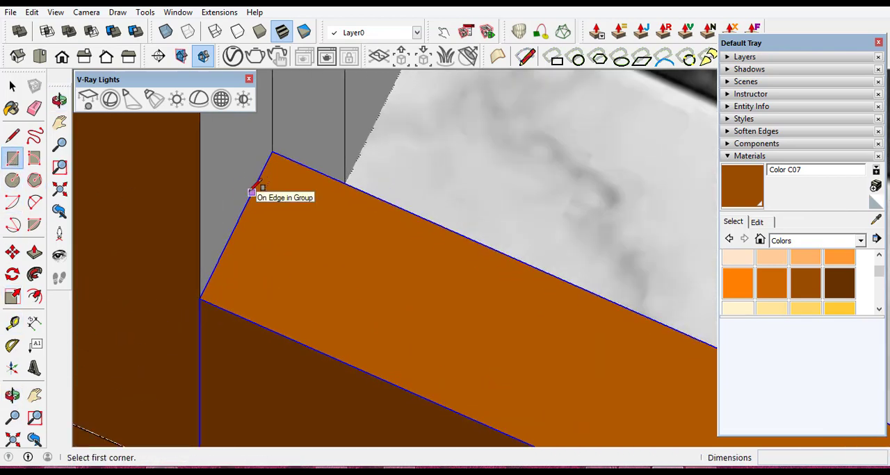
pyautogui.click(252, 192)
pyautogui.scroll(-4, 397, 271)
pyautogui.scroll(-5, 379, 246)
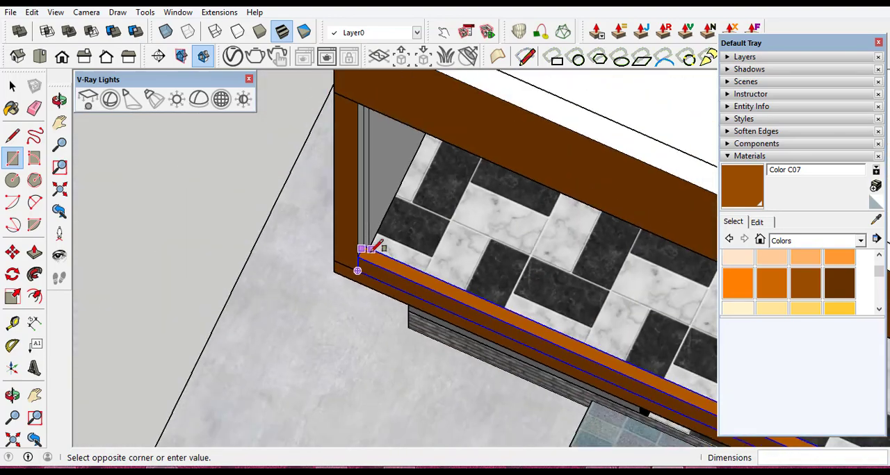
pyautogui.scroll(2, 582, 348)
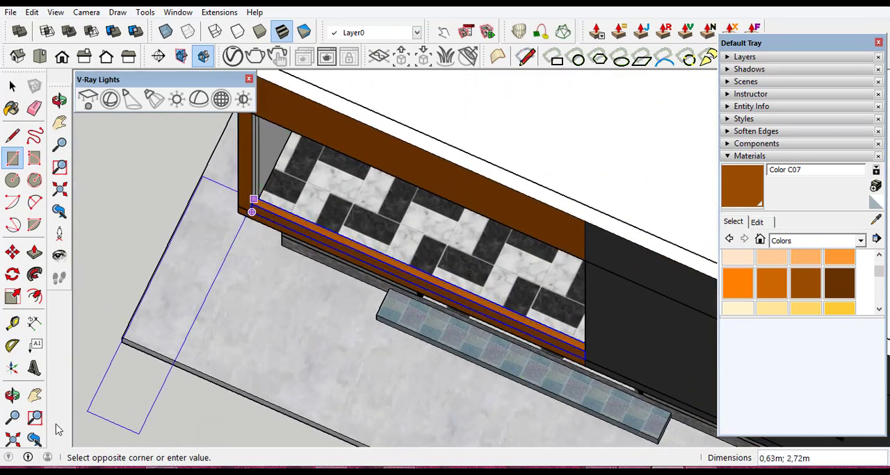
pyautogui.click(12, 395)
pyautogui.moveTo(342, 328); pyautogui.dragTo(606, 335)
pyautogui.scroll(9, 661, 206)
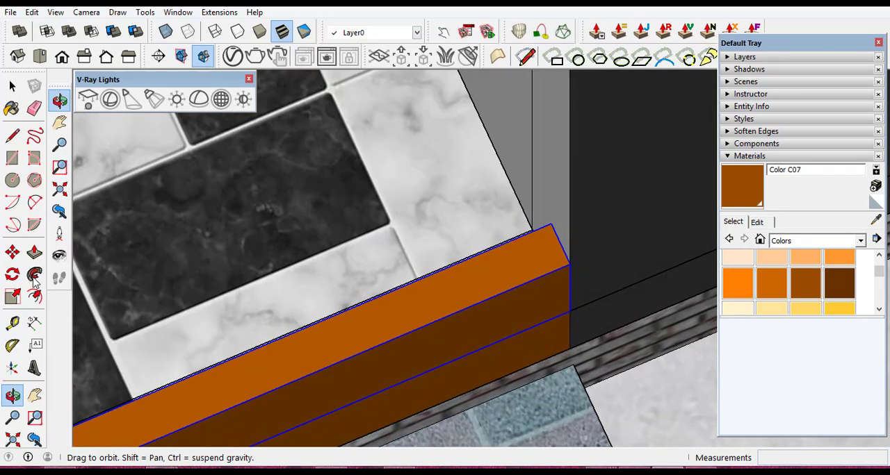
pyautogui.click(12, 159)
pyautogui.scroll(3, 577, 249)
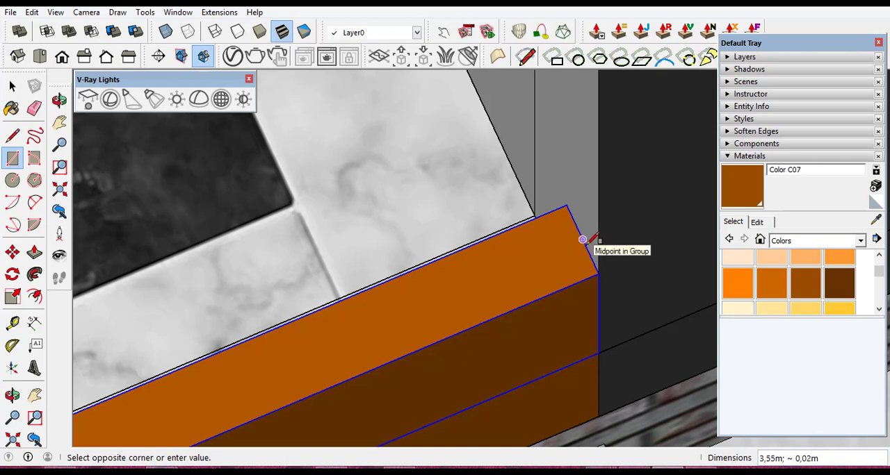
pyautogui.click(587, 241)
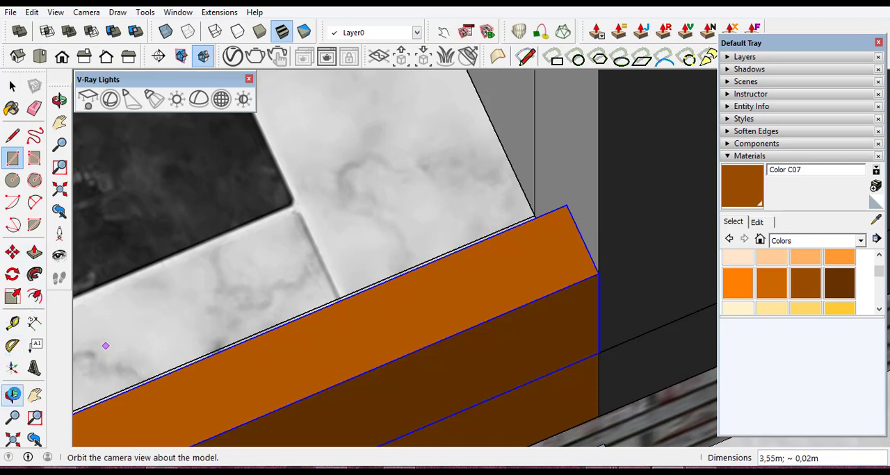
# - Reverse the face of the thin strip on top of the orange-framed balcony's low wall
pyautogui.click(13, 394)
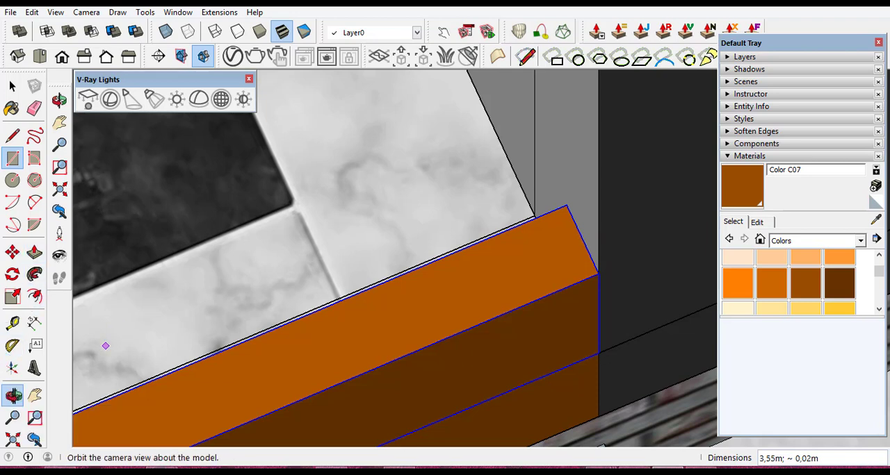
pyautogui.moveTo(292, 396); pyautogui.dragTo(77, 342)
pyautogui.scroll(-3, 401, 327)
pyautogui.scroll(10, 109, 344)
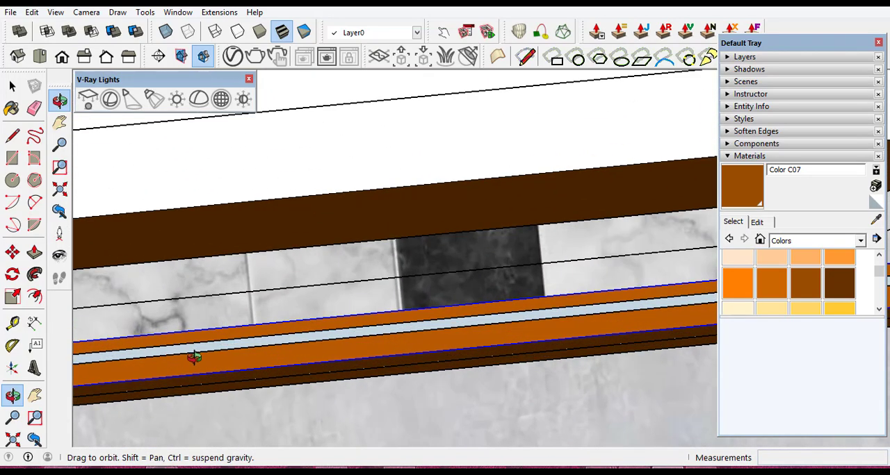
pyautogui.scroll(5, 260, 330)
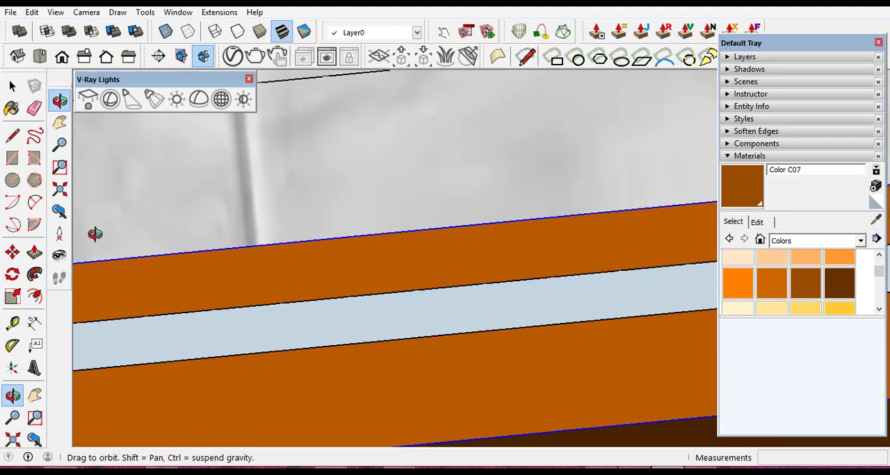
pyautogui.click(11, 85)
pyautogui.click(254, 327)
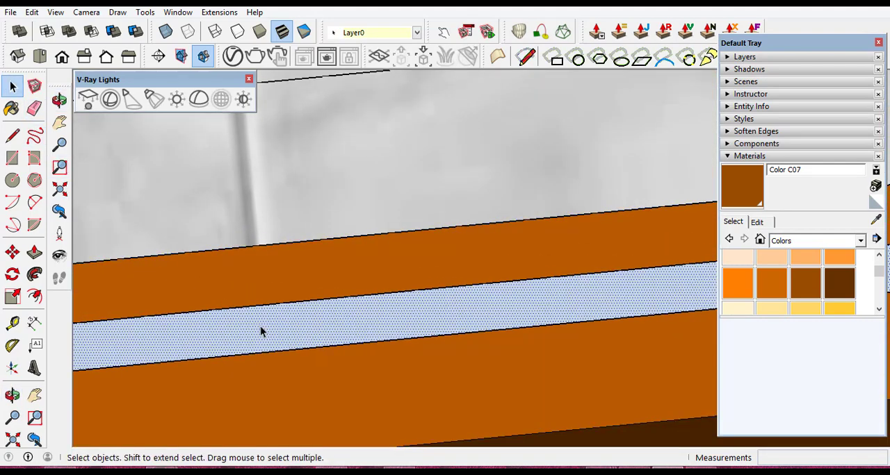
pyautogui.rightClick(261, 331)
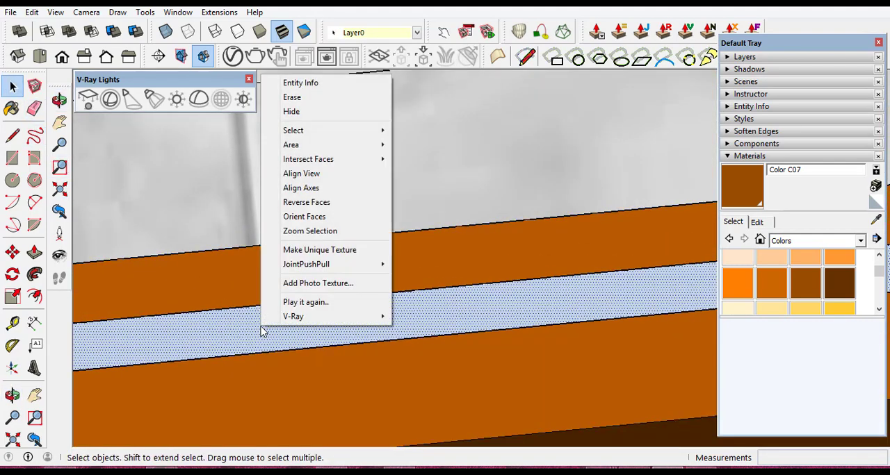
pyautogui.click(308, 203)
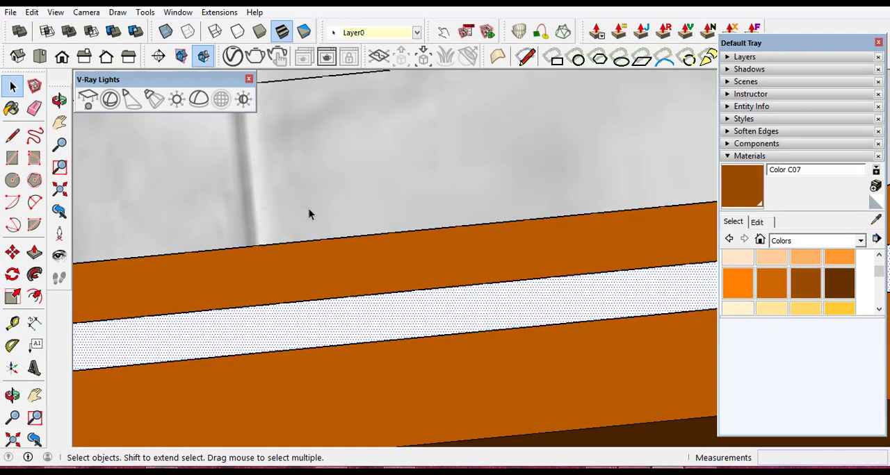
# - Push/Pull the thin strip on the low wall up 0.75 m to form the balcony's upper panel
pyautogui.click(34, 253)
pyautogui.click(209, 334)
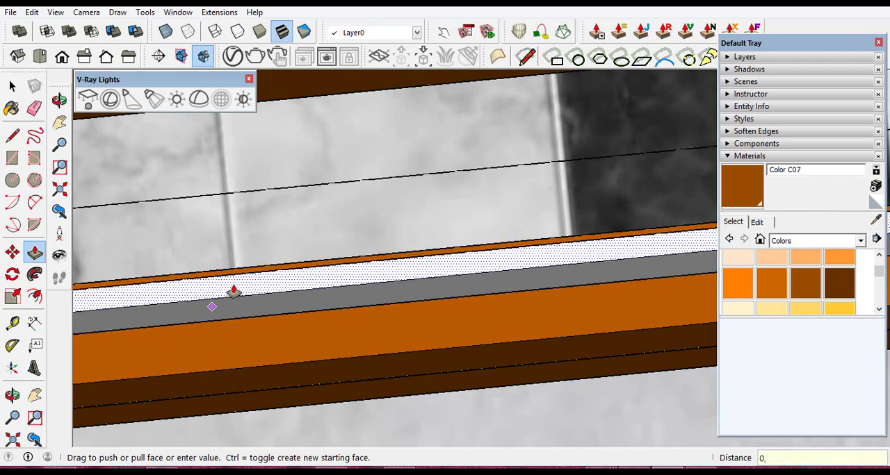
pyautogui.write('0,75')
pyautogui.press('Return')
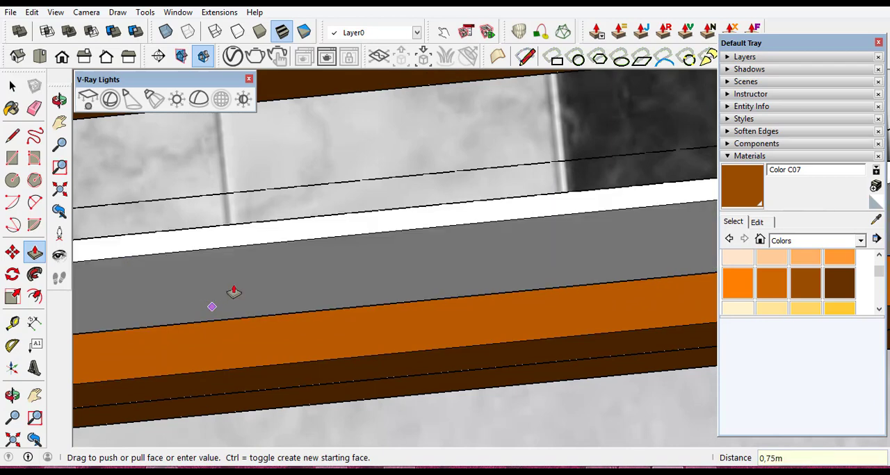
pyautogui.click(12, 86)
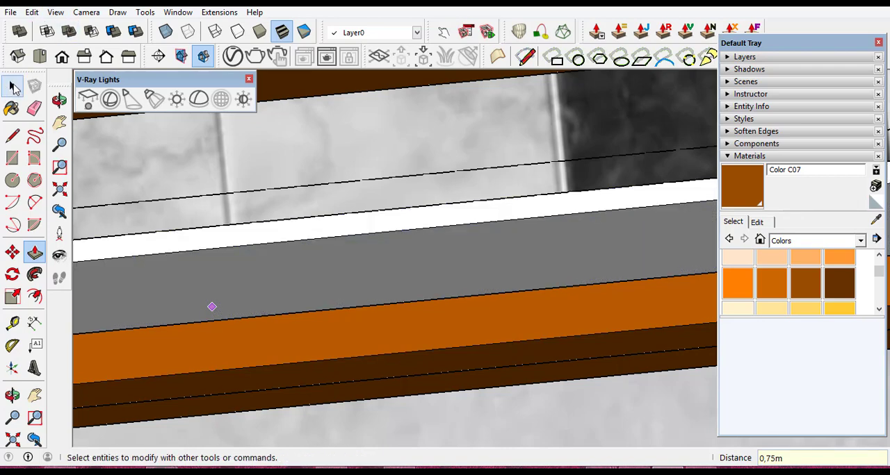
pyautogui.click(13, 86)
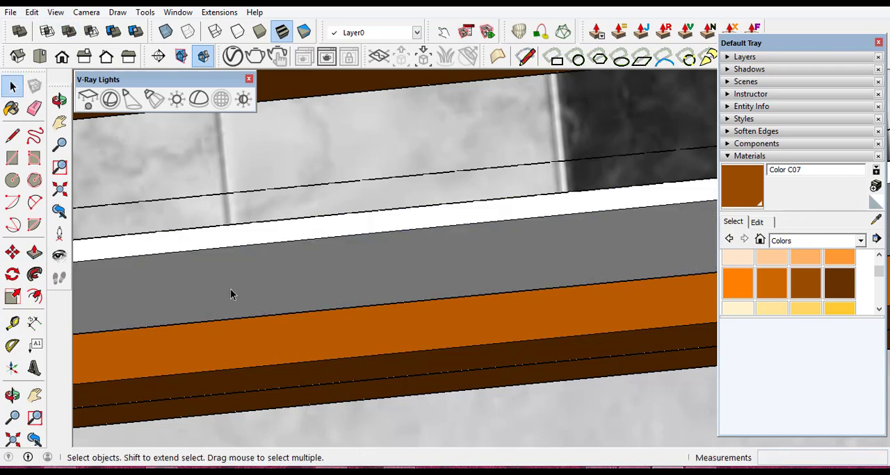
# - Make the upper panel on the orange-framed balcony's low wall into a group, including all its connected faces and edges
pyautogui.scroll(-4, 441, 314)
pyautogui.scroll(3, 422, 295)
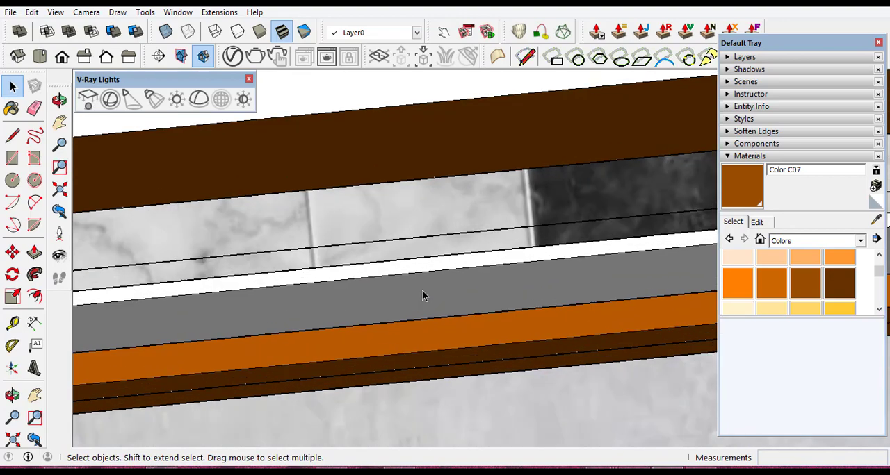
pyautogui.click(14, 395)
pyautogui.moveTo(385, 310); pyautogui.dragTo(291, 275)
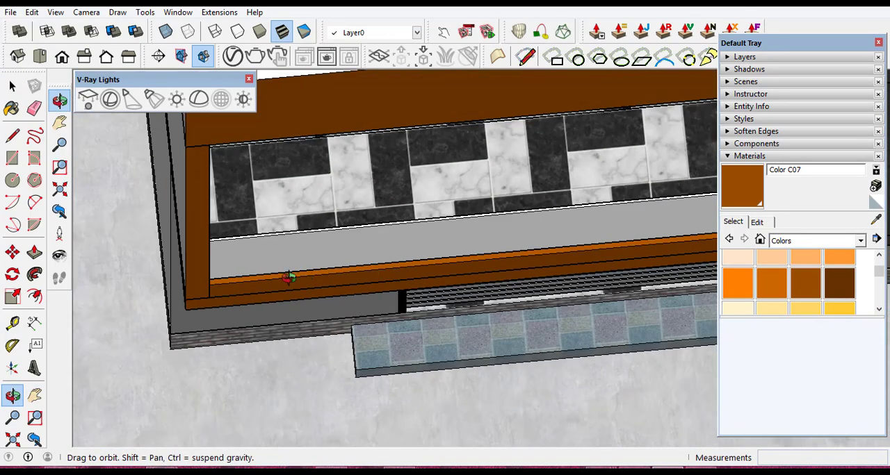
pyautogui.click(12, 86)
pyautogui.scroll(2, 426, 249)
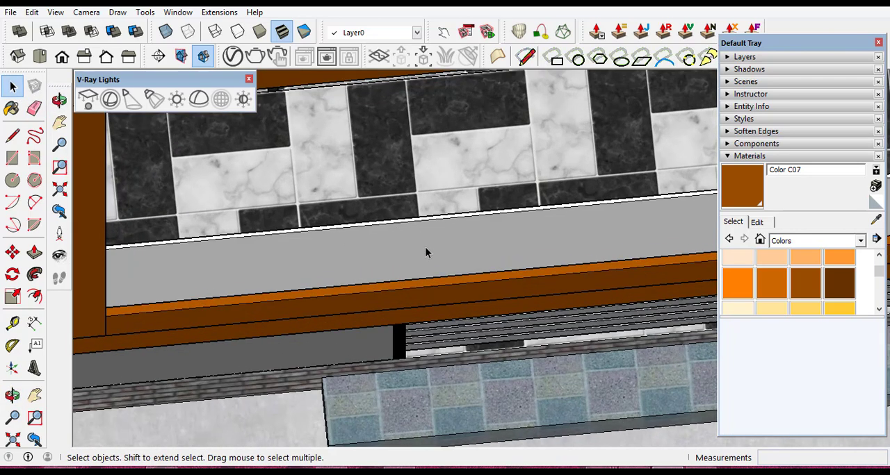
pyautogui.doubleClick(424, 247)
pyautogui.rightClick(424, 247)
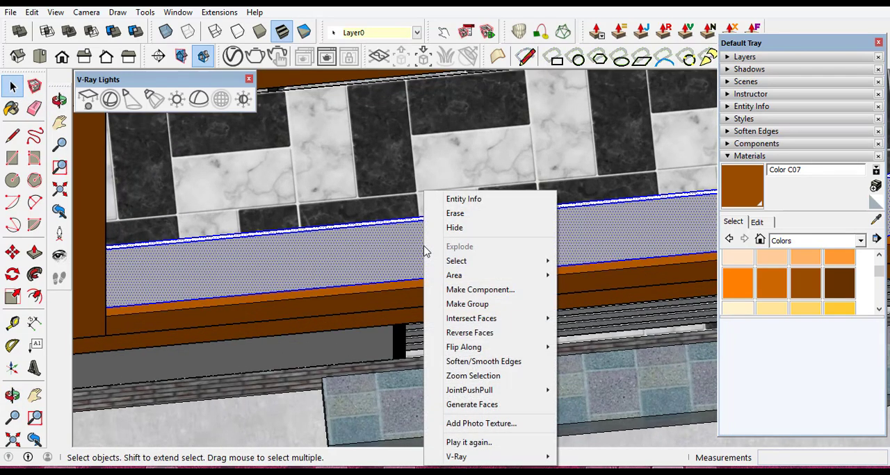
pyautogui.click(488, 306)
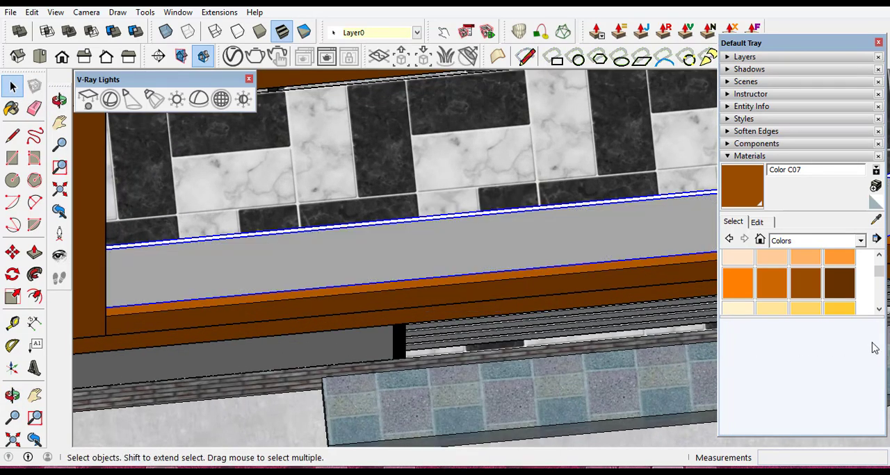
# - Paint the orange-framed balcony's upper panel group with Translucent Glass Gray from the Glass and Mirrors materials
pyautogui.click(865, 240)
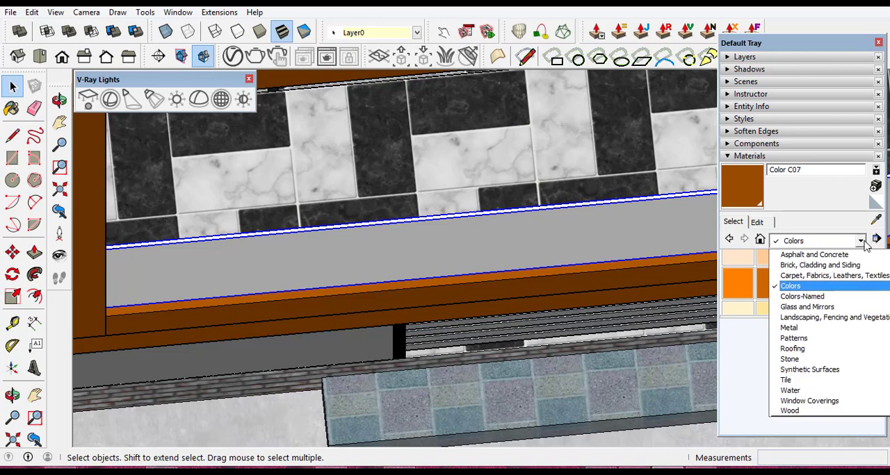
pyautogui.click(810, 306)
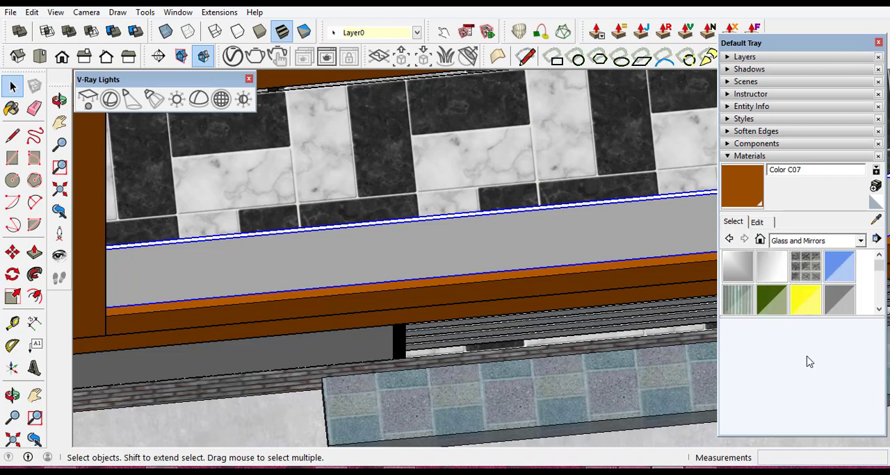
pyautogui.click(840, 303)
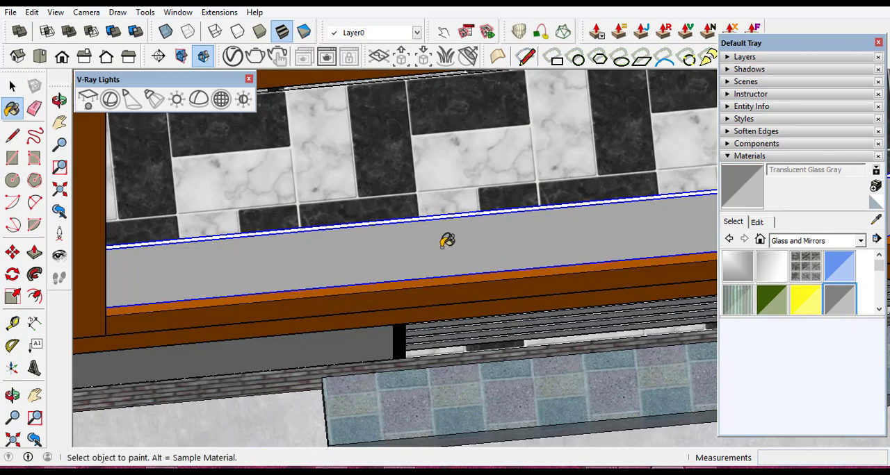
pyautogui.click(447, 242)
pyautogui.scroll(-10, 326, 266)
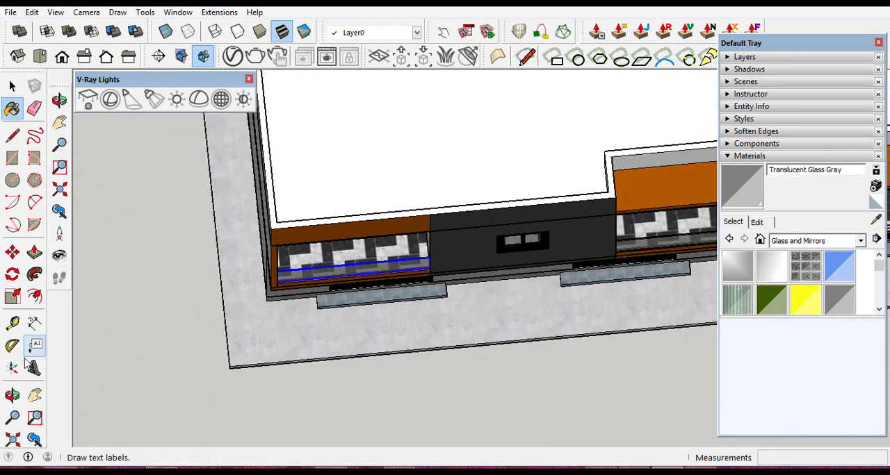
# - Examine the finished glass guards along the facade and the open floor edges of the corner balcony
pyautogui.click(13, 395)
pyautogui.moveTo(220, 364); pyautogui.dragTo(305, 254)
pyautogui.moveTo(510, 246); pyautogui.dragTo(389, 228)
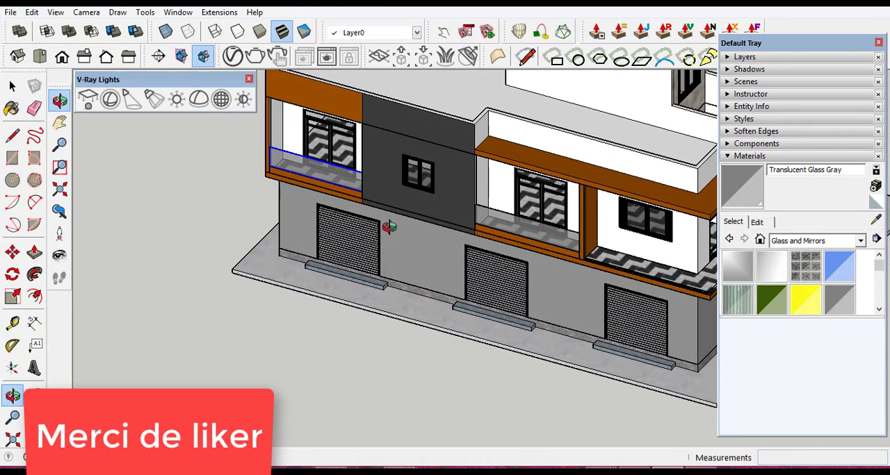
pyautogui.scroll(-3, 389, 227)
pyautogui.scroll(5, 566, 254)
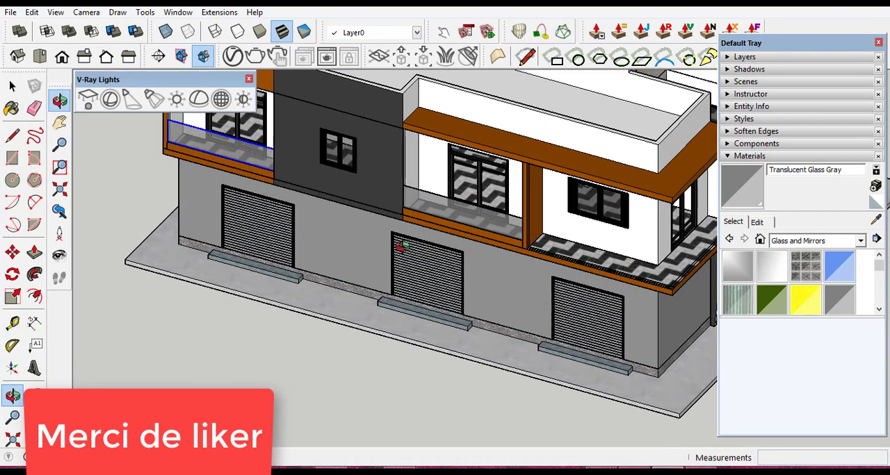
pyautogui.scroll(-3, 626, 267)
pyautogui.scroll(5, 626, 267)
pyautogui.scroll(3, 577, 271)
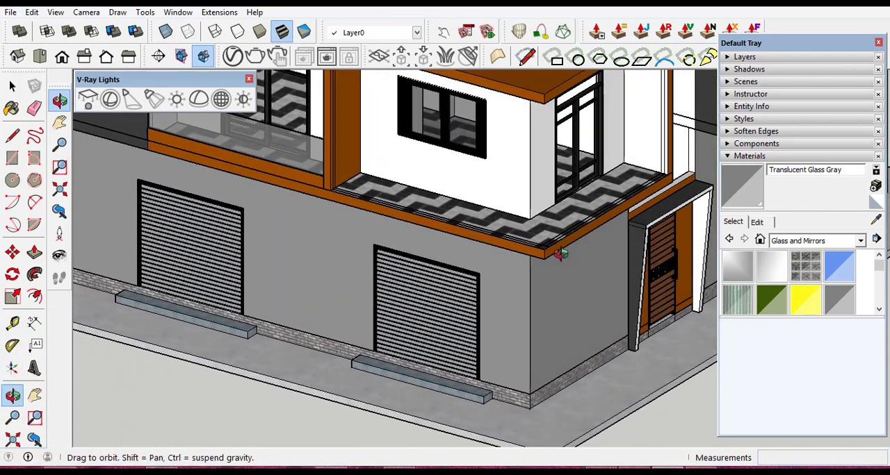
pyautogui.scroll(2, 556, 240)
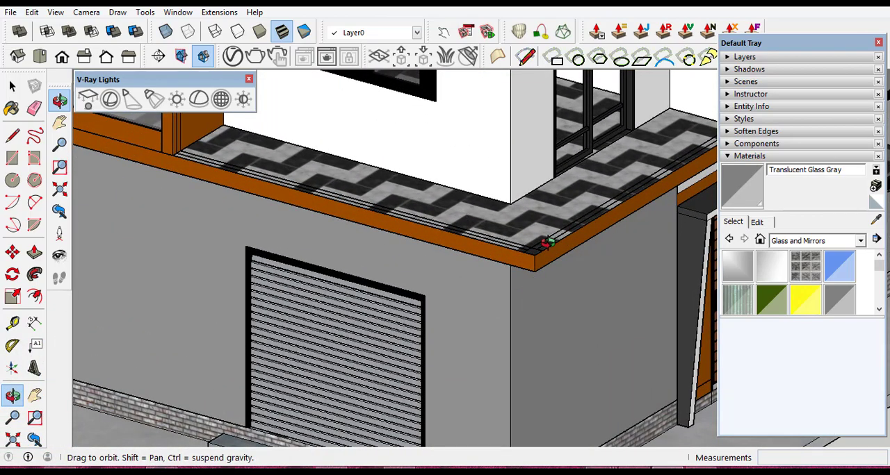
pyautogui.scroll(-3, 547, 241)
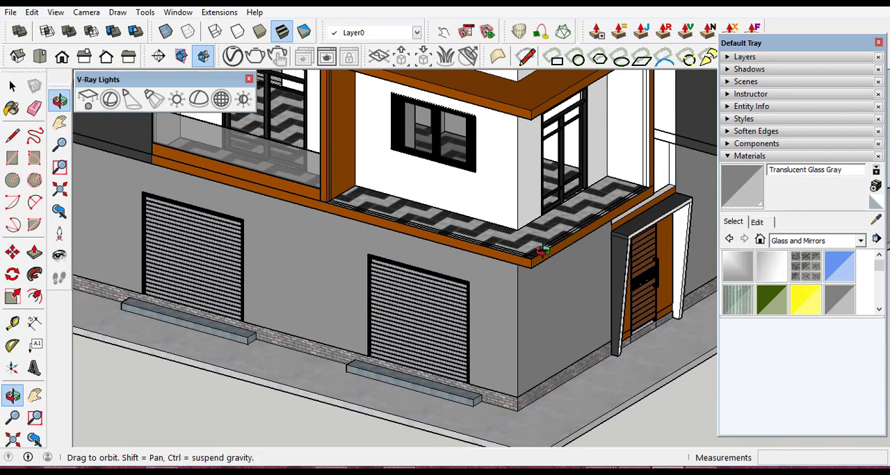
pyautogui.scroll(2, 540, 246)
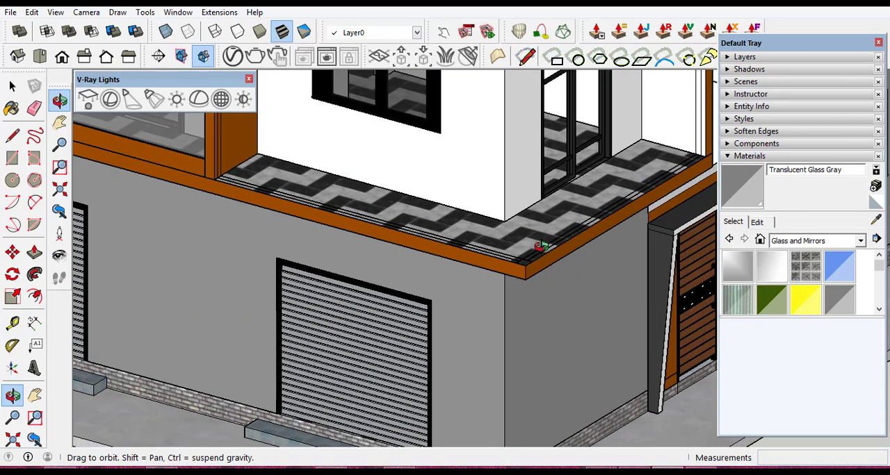
pyautogui.scroll(-3, 482, 315)
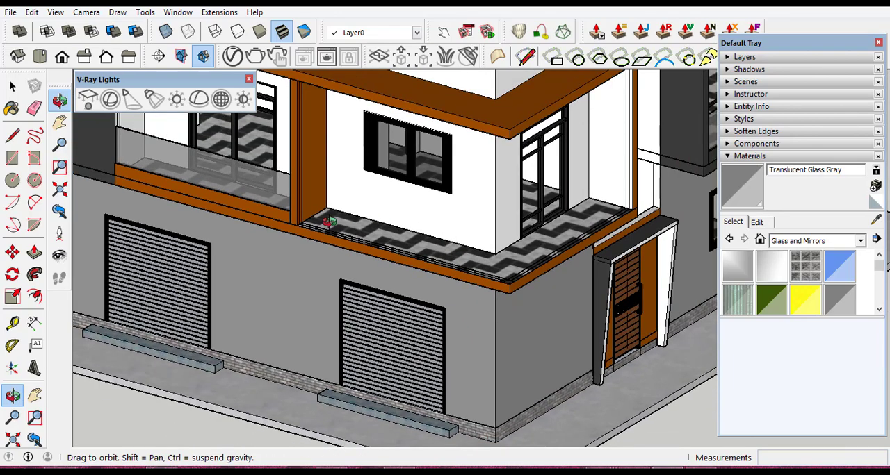
pyautogui.scroll(2, 543, 285)
pyautogui.scroll(2, 572, 299)
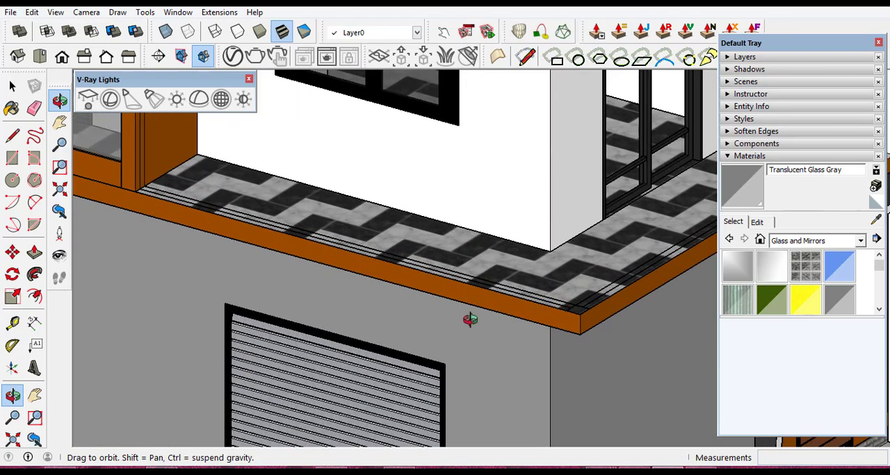
pyautogui.scroll(-3, 470, 319)
pyautogui.scroll(5, 351, 234)
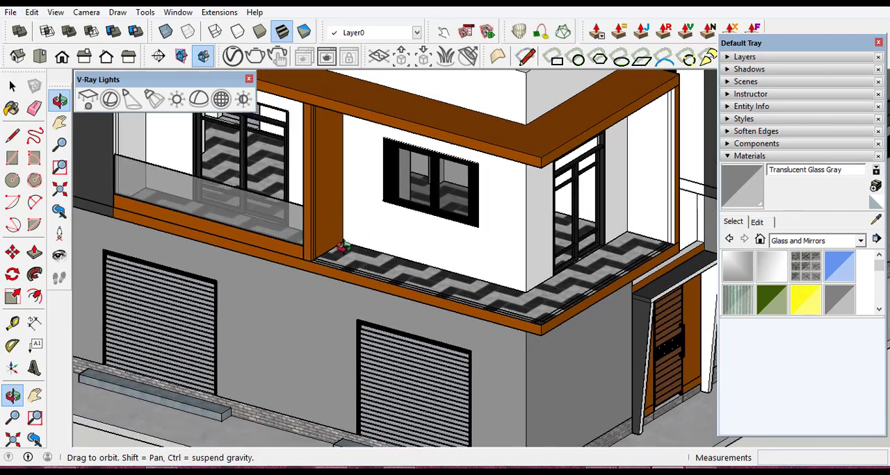
# - Draw a thin rectangle about 4.85 by 0.08 m along the corner balcony's front floor edge, from the orange post to the outer corner
pyautogui.scroll(3, 281, 267)
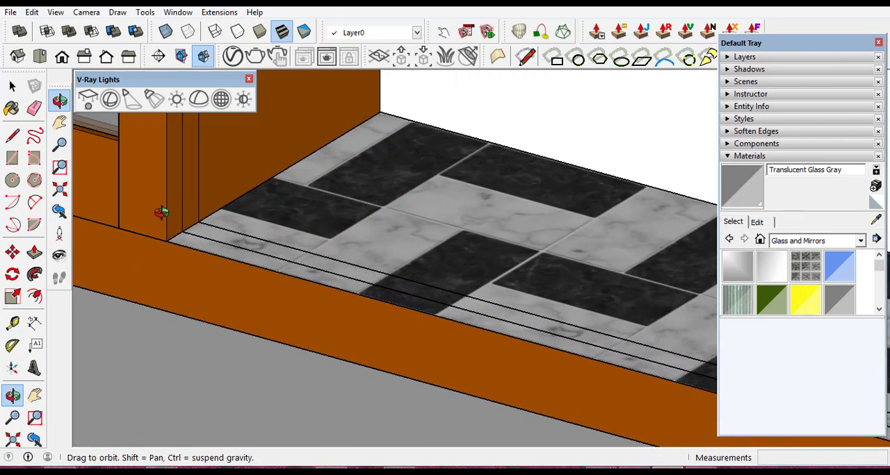
pyautogui.click(12, 159)
pyautogui.scroll(2, 223, 240)
pyautogui.click(200, 246)
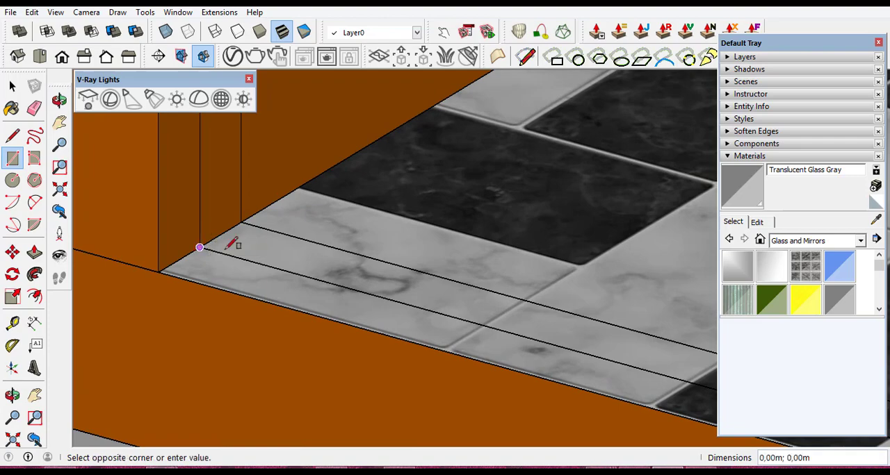
pyautogui.scroll(-4, 287, 283)
pyautogui.scroll(-4, 278, 285)
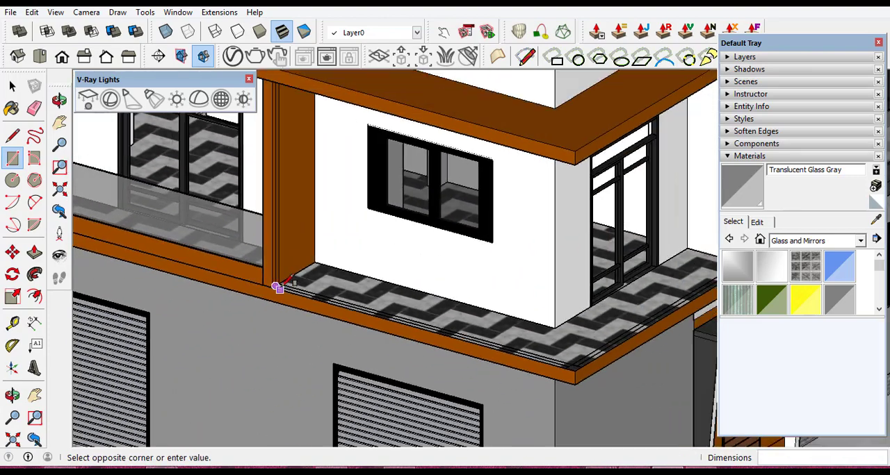
pyautogui.scroll(5, 548, 365)
pyautogui.scroll(5, 514, 371)
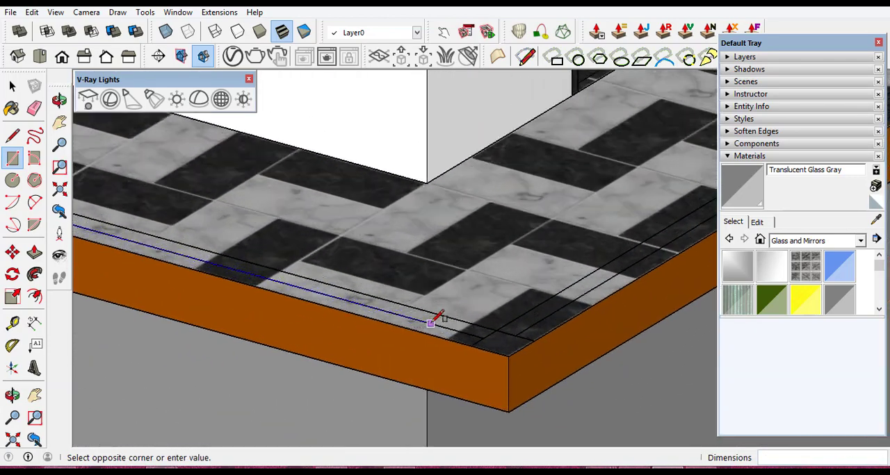
pyautogui.scroll(2, 531, 329)
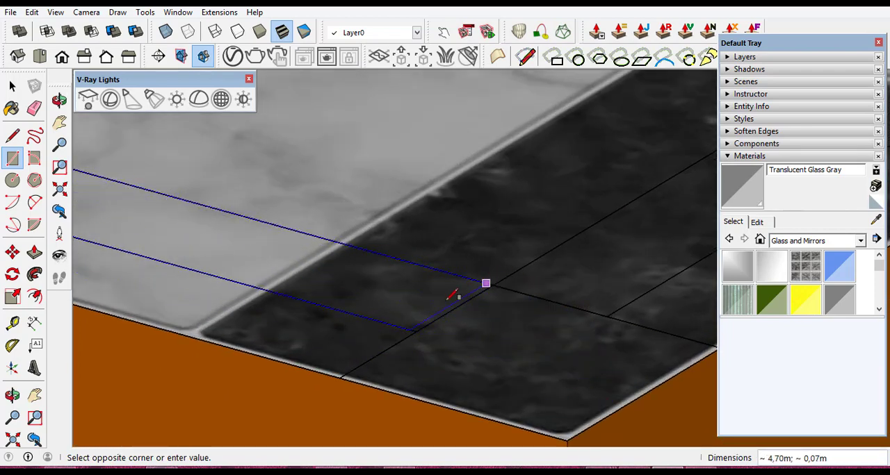
pyautogui.scroll(2, 355, 366)
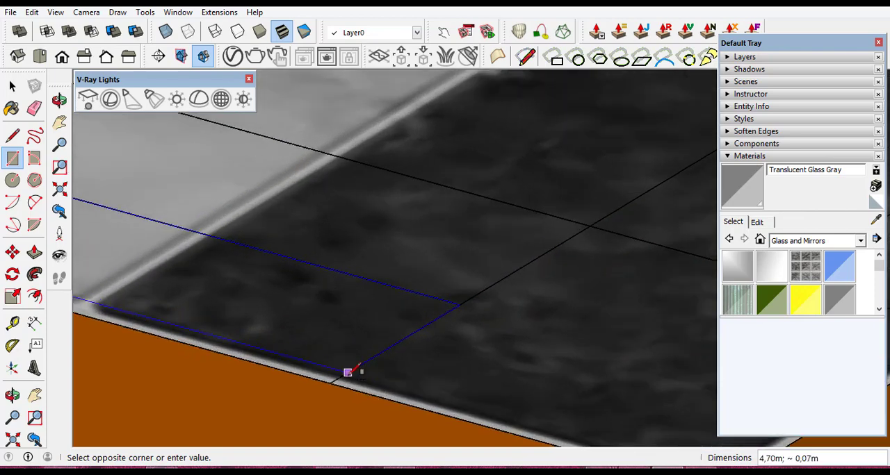
pyautogui.scroll(-2, 350, 369)
pyautogui.scroll(-3, 348, 374)
pyautogui.scroll(-1, 514, 366)
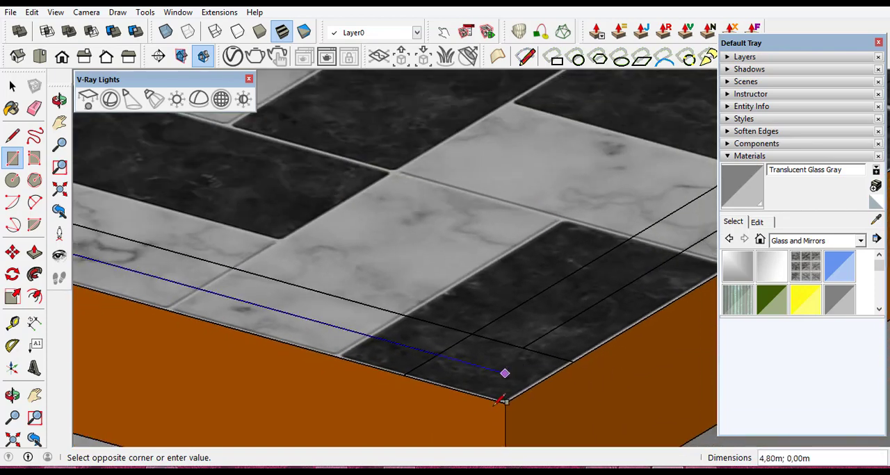
pyautogui.scroll(4, 504, 372)
pyautogui.scroll(2, 497, 420)
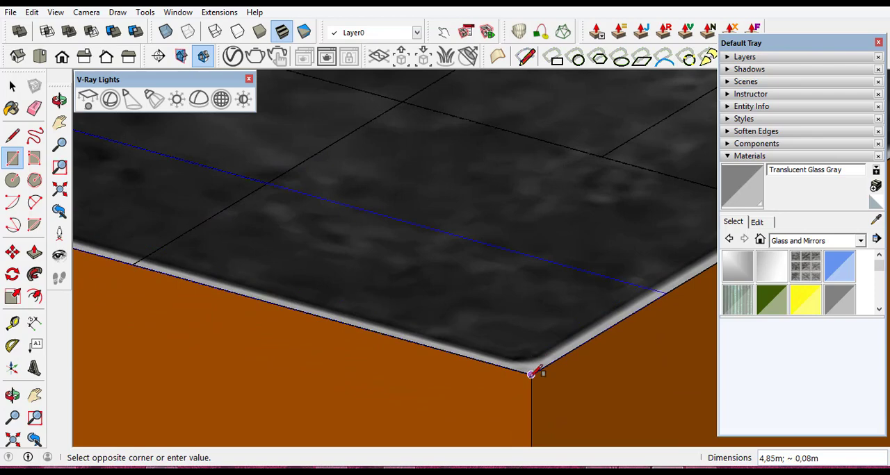
pyautogui.click(532, 372)
pyautogui.scroll(-2, 512, 377)
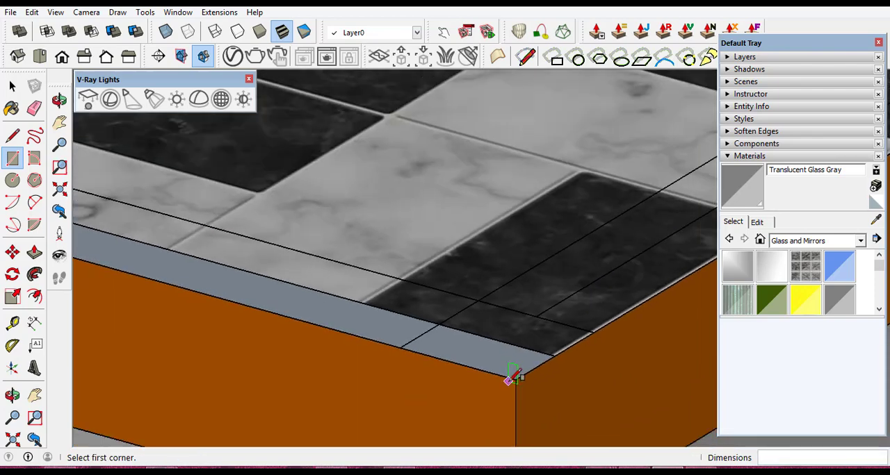
# - Draw a second thin rectangle about 4.08 by 0.07 m along the corner balcony's side edge, from the front strip to the far wall
pyautogui.scroll(-6, 510, 381)
pyautogui.scroll(-2, 438, 380)
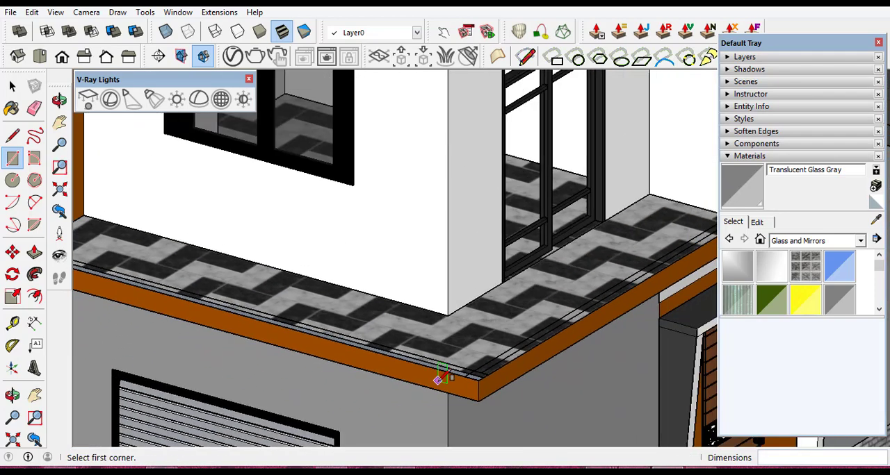
pyautogui.scroll(6, 503, 363)
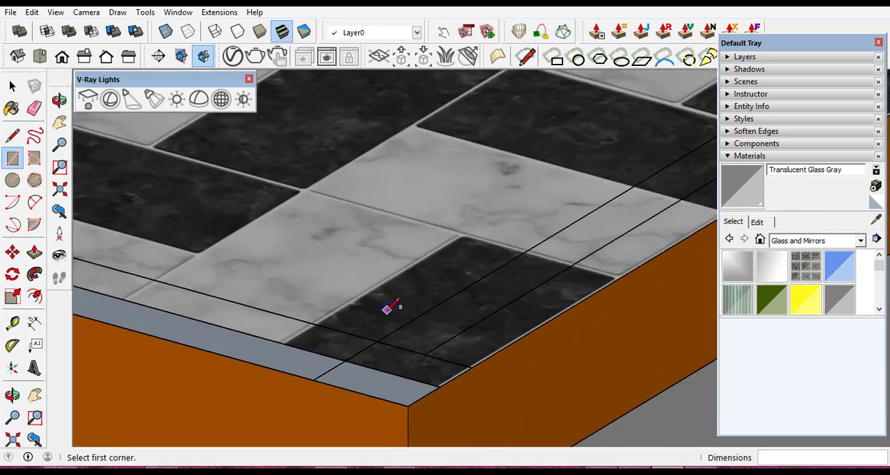
pyautogui.scroll(5, 438, 375)
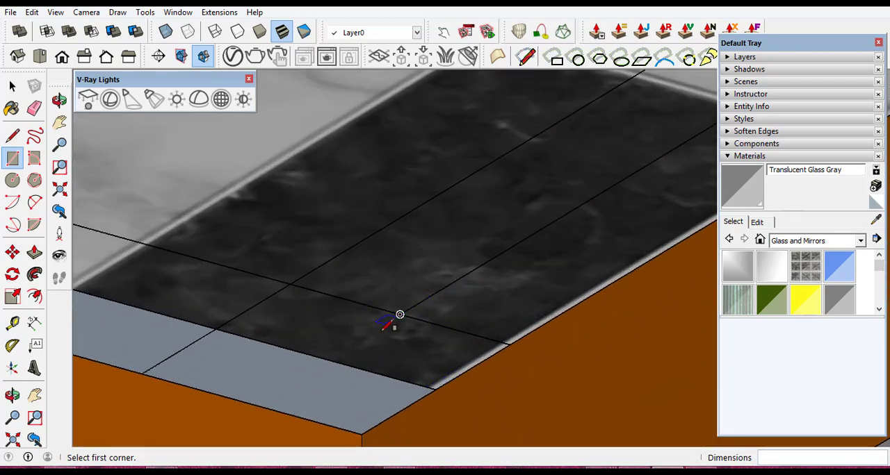
pyautogui.click(436, 388)
pyautogui.scroll(-5, 417, 372)
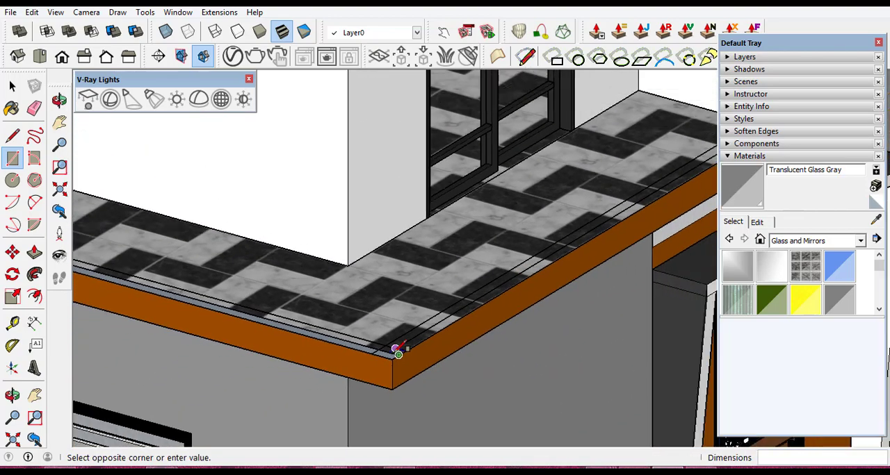
pyautogui.scroll(-5, 396, 350)
pyautogui.scroll(7, 581, 238)
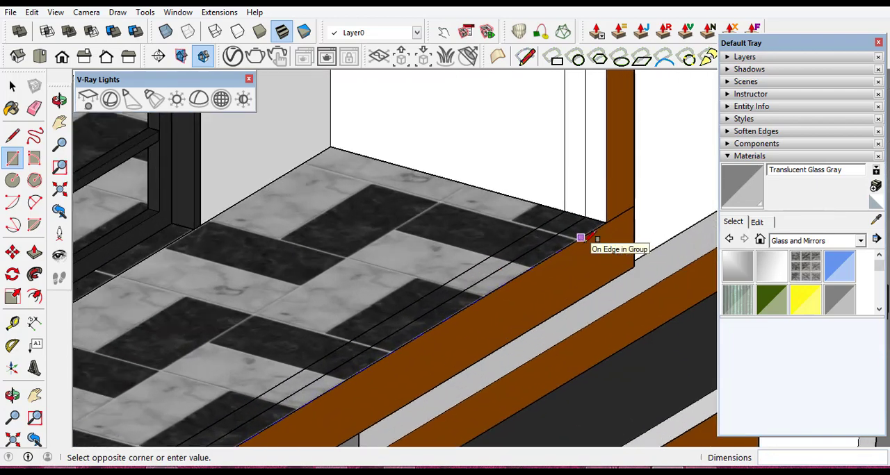
pyautogui.scroll(5, 581, 237)
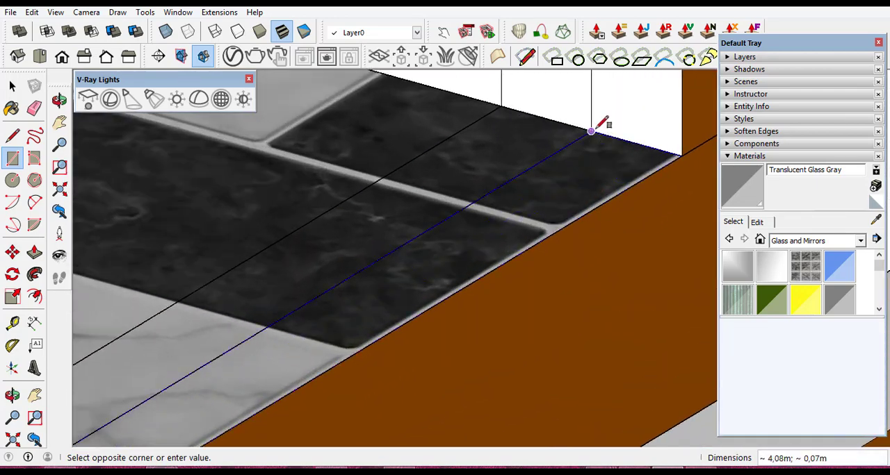
pyautogui.click(591, 130)
pyautogui.scroll(-8, 591, 132)
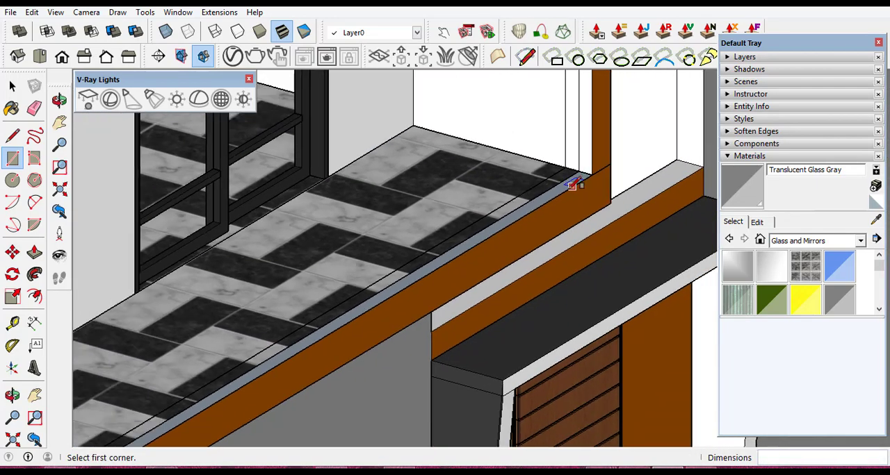
# - Delete the edge separating the two thin strips at the balcony's outer corner to merge them into one L-shaped face
pyautogui.scroll(-6, 571, 185)
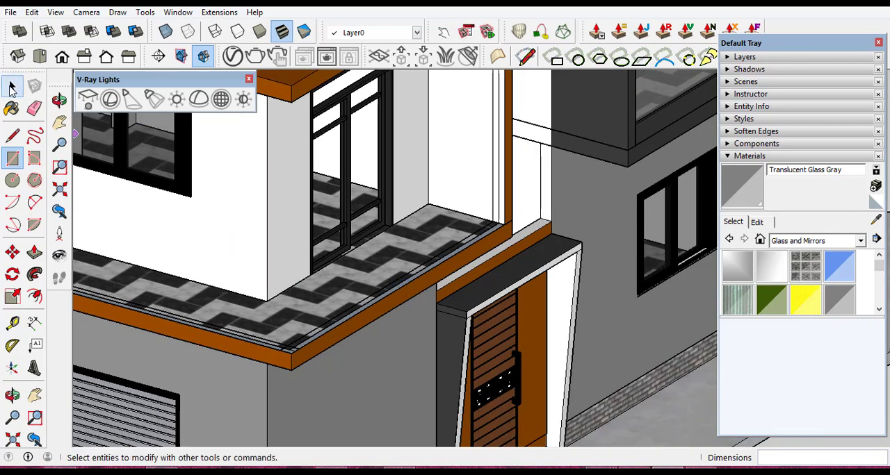
pyautogui.click(13, 85)
pyautogui.scroll(6, 292, 357)
pyautogui.scroll(8, 289, 361)
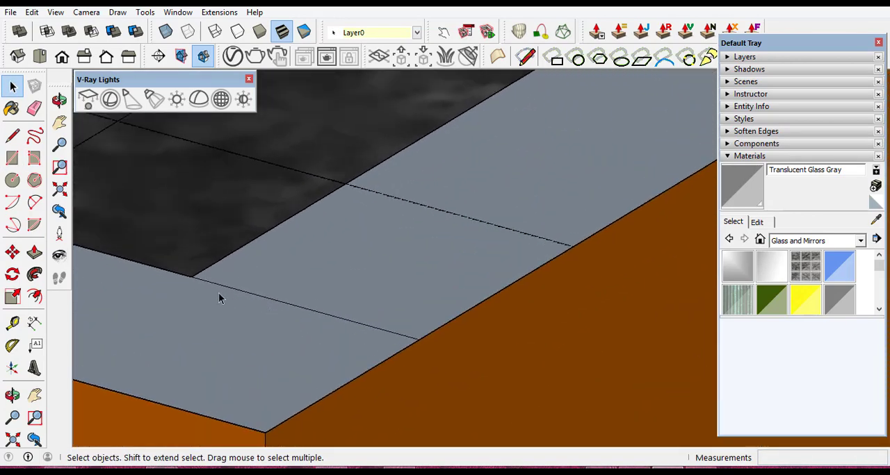
pyautogui.click(325, 318)
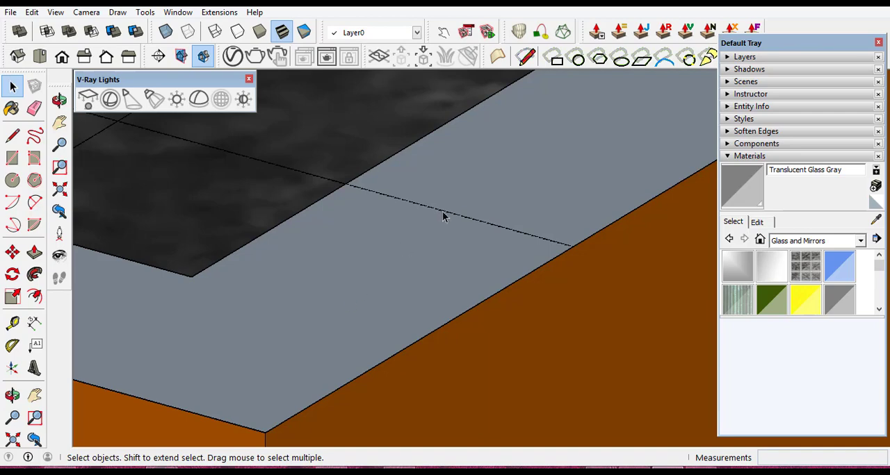
# - Reverse the L-shaped strip face along the corner balcony's edges
pyautogui.click(271, 358)
pyautogui.rightClick(279, 348)
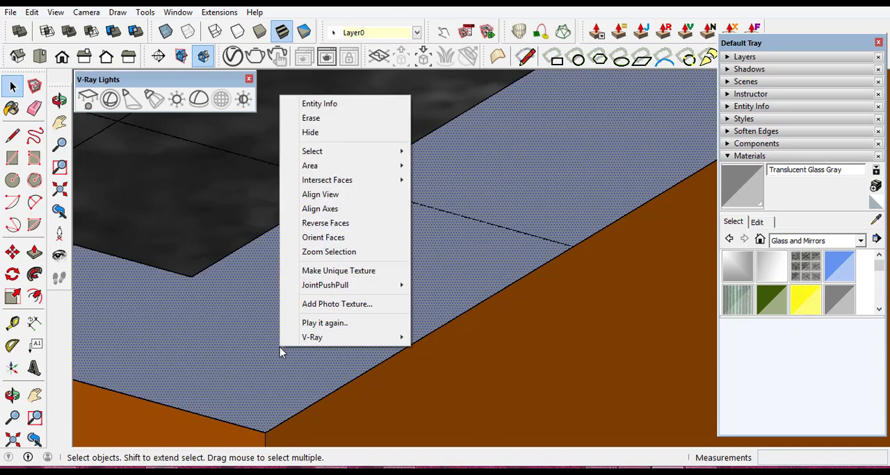
pyautogui.moveTo(345, 186)
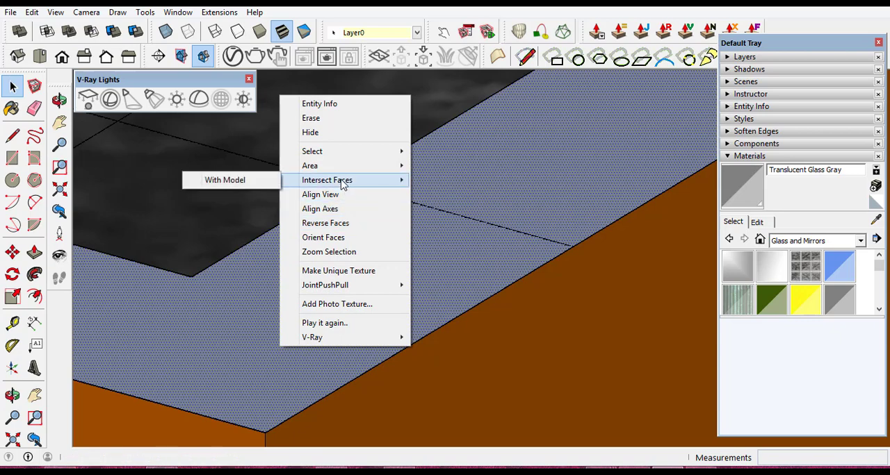
pyautogui.click(326, 223)
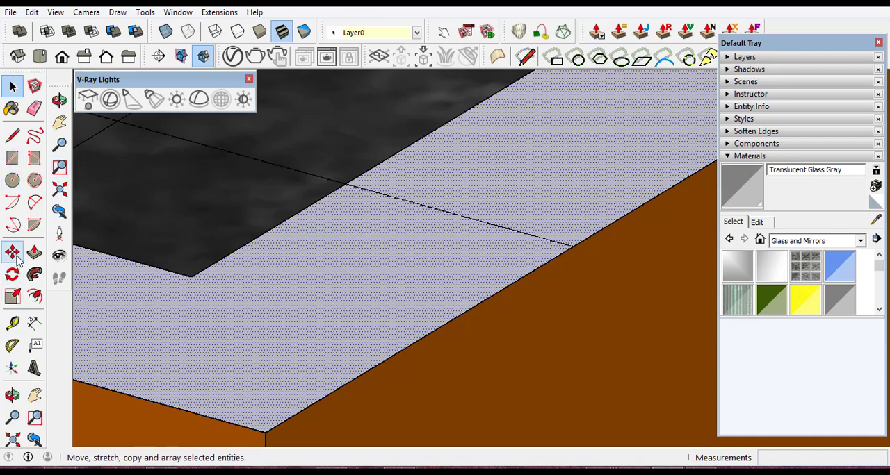
# - Push/Pull the L-shaped strip face along the corner balcony's edges up 0.25 m into a low wall
pyautogui.click(40, 256)
pyautogui.click(322, 319)
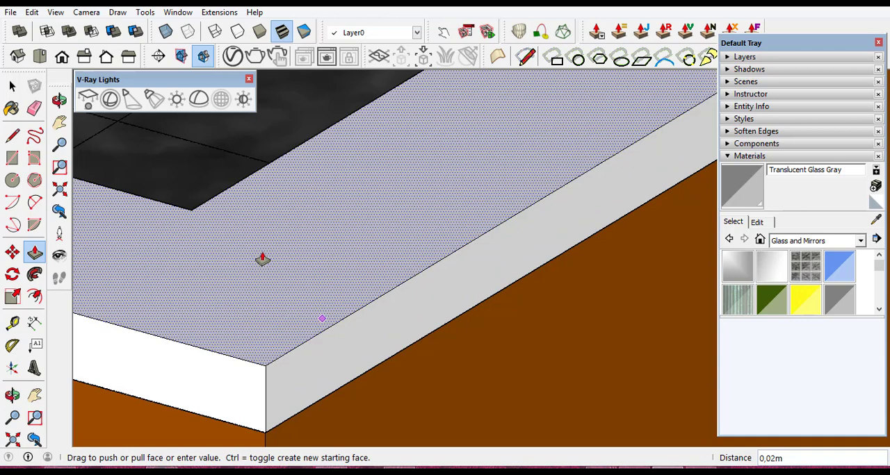
pyautogui.scroll(-2, 305, 247)
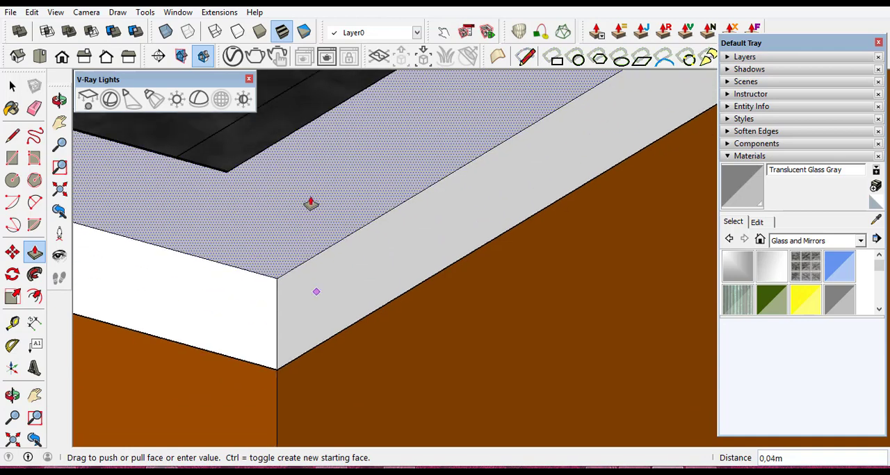
pyautogui.write('0,25')
pyautogui.press('Return')
# - Make the corner balcony's entire L-shaped low wall a group
pyautogui.scroll(-5, 570, 341)
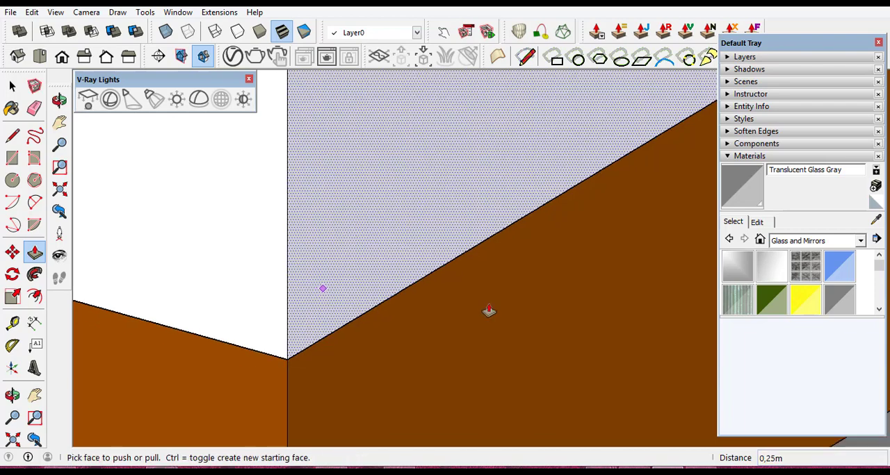
pyautogui.scroll(-6, 570, 342)
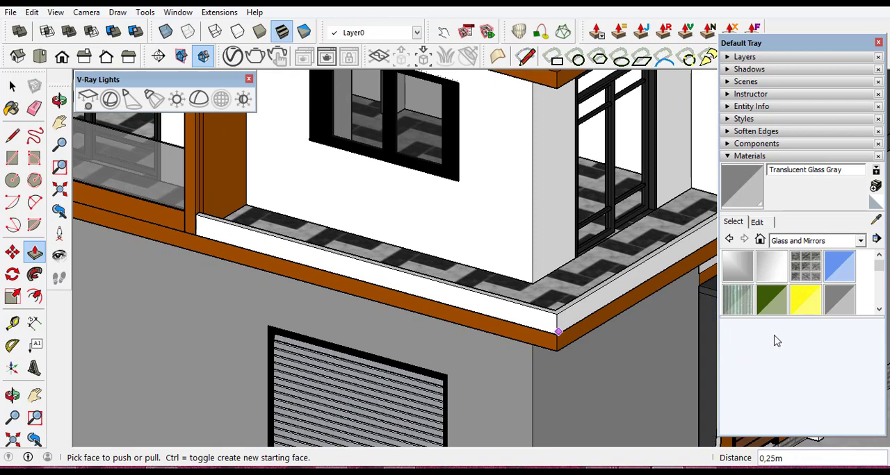
pyautogui.click(12, 85)
pyautogui.scroll(3, 533, 318)
pyautogui.doubleClick(533, 318)
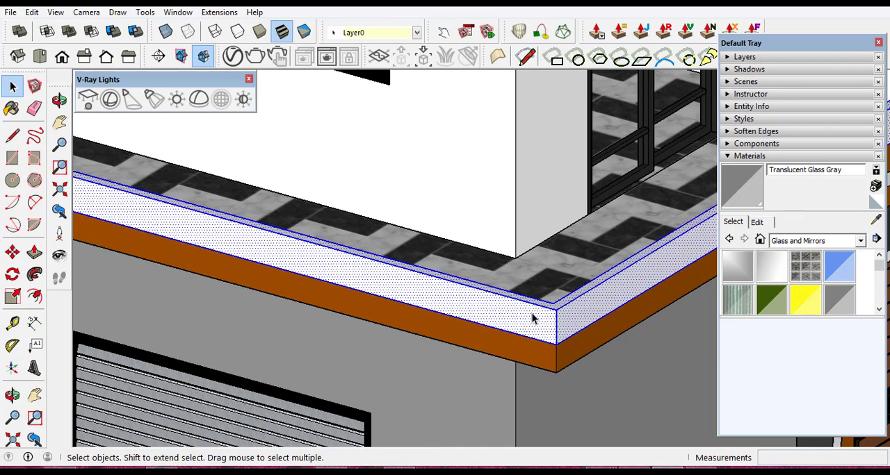
pyautogui.rightClick(533, 319)
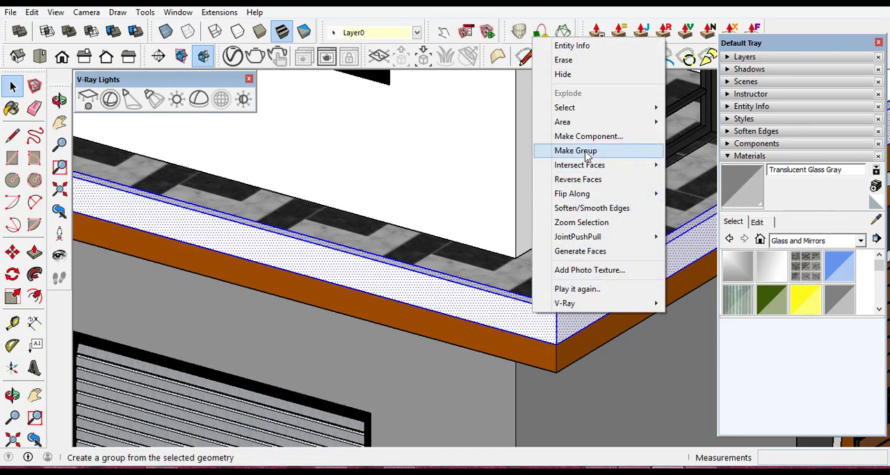
pyautogui.click(586, 152)
# - Paint the corner balcony's low wall group with Color C07 from the Colors collection
pyautogui.click(861, 241)
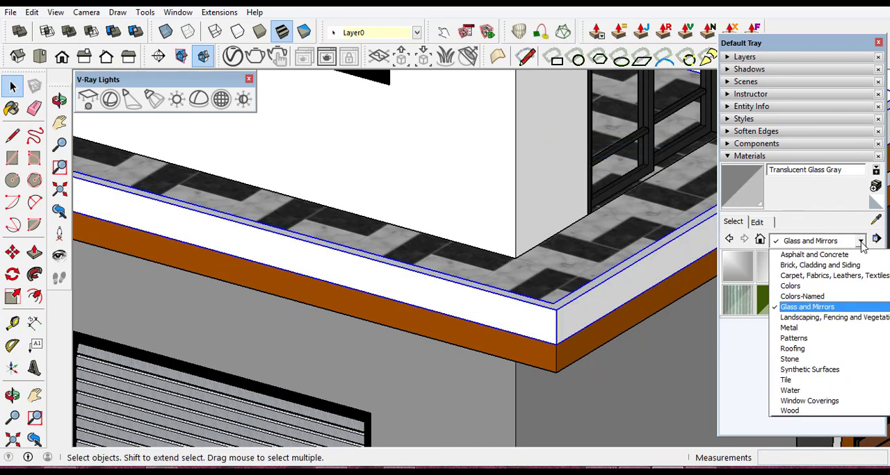
pyautogui.click(807, 286)
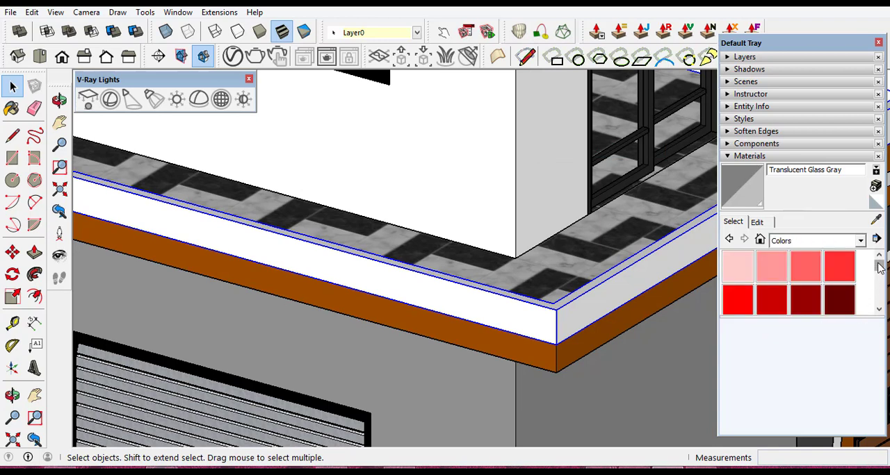
pyautogui.moveTo(879, 268); pyautogui.dragTo(879, 275)
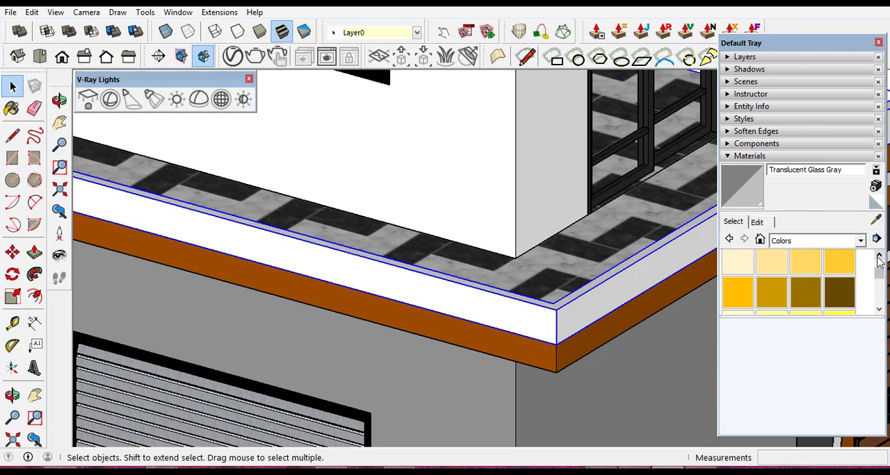
pyautogui.click(879, 259)
pyautogui.click(879, 259)
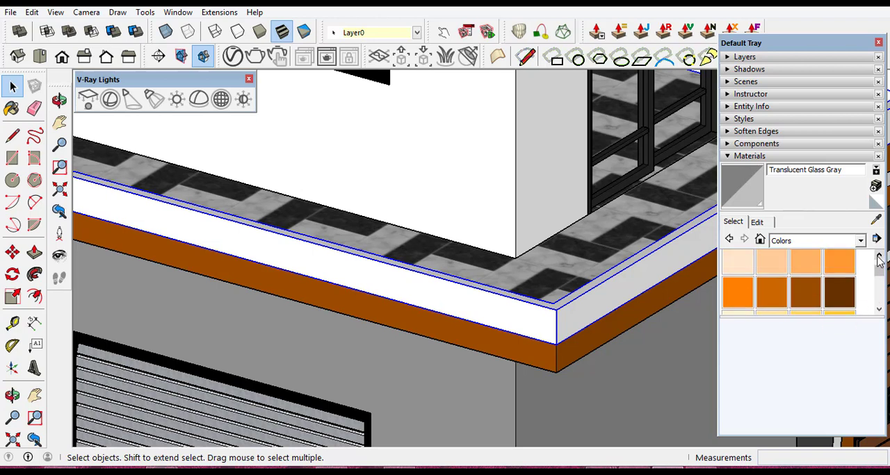
pyautogui.click(879, 258)
pyautogui.click(879, 259)
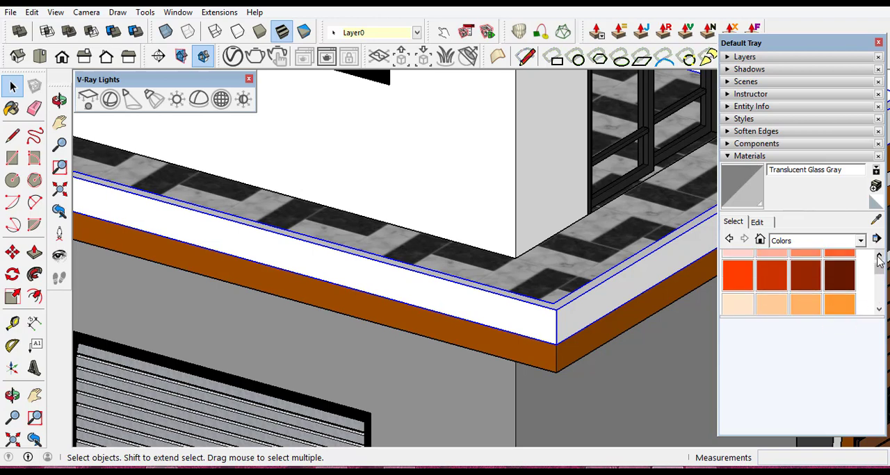
pyautogui.click(879, 312)
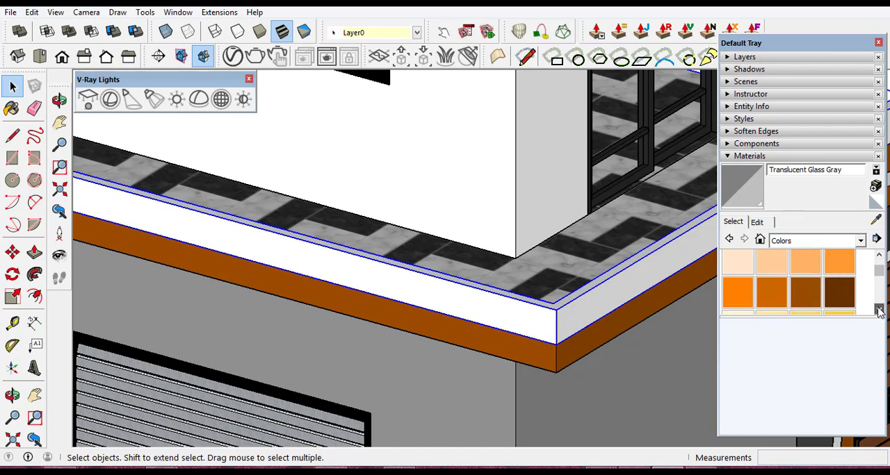
pyautogui.click(805, 296)
pyautogui.click(507, 312)
# - Draw a narrow rectangle about 4.85 by 0.02 m along the top of the front low wall, from the orange post to the outer side edge
pyautogui.scroll(-6, 508, 310)
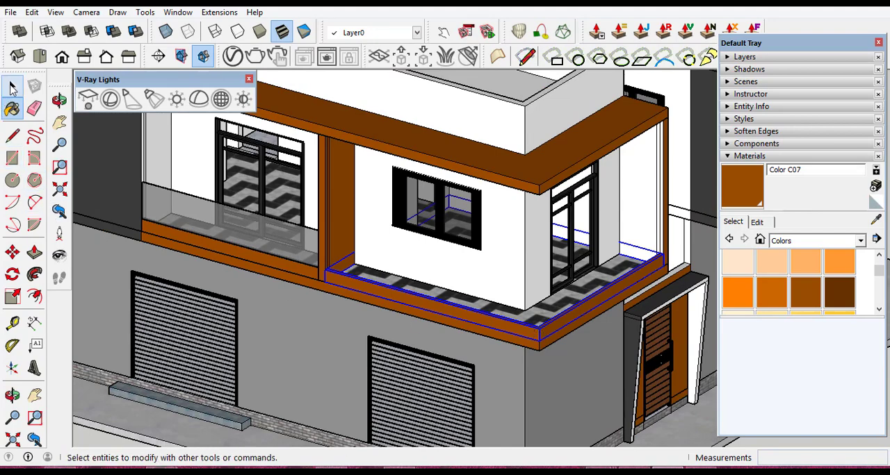
pyautogui.click(12, 86)
pyautogui.scroll(10, 353, 290)
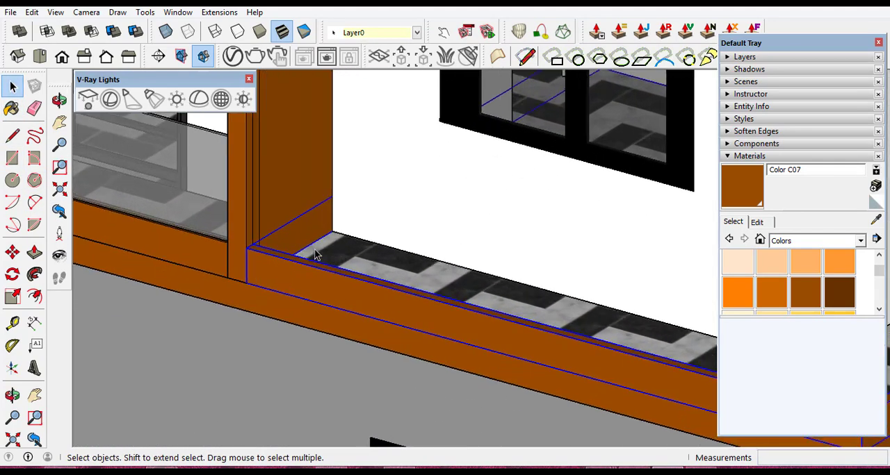
pyautogui.scroll(5, 223, 248)
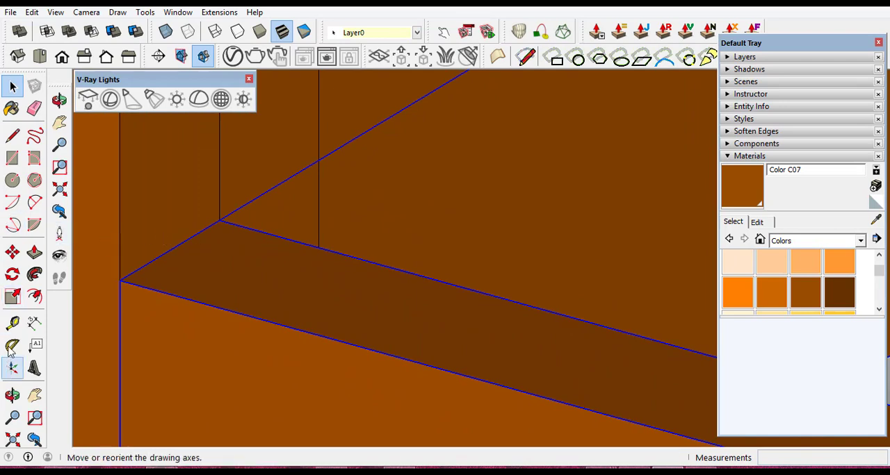
pyautogui.click(13, 159)
pyautogui.scroll(4, 174, 234)
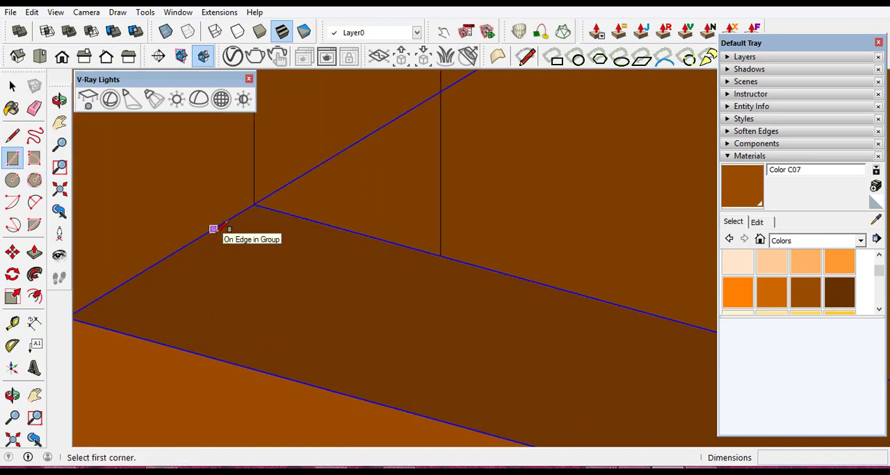
pyautogui.click(213, 230)
pyautogui.scroll(5, 302, 297)
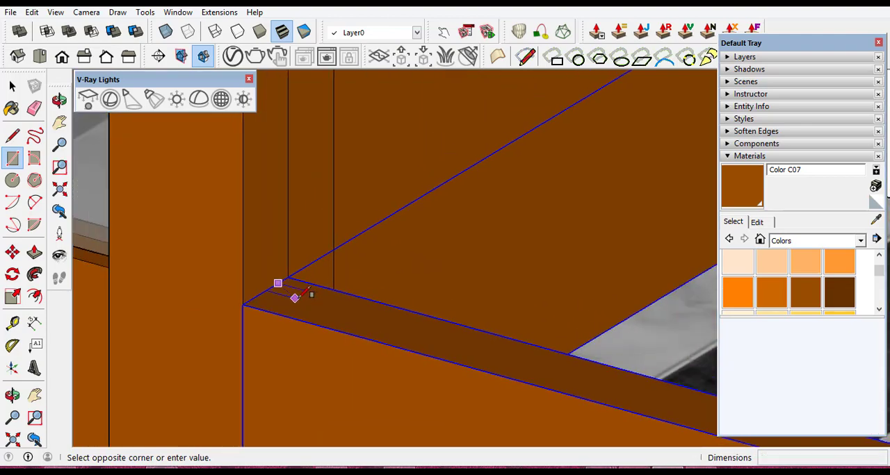
pyautogui.scroll(-8, 295, 298)
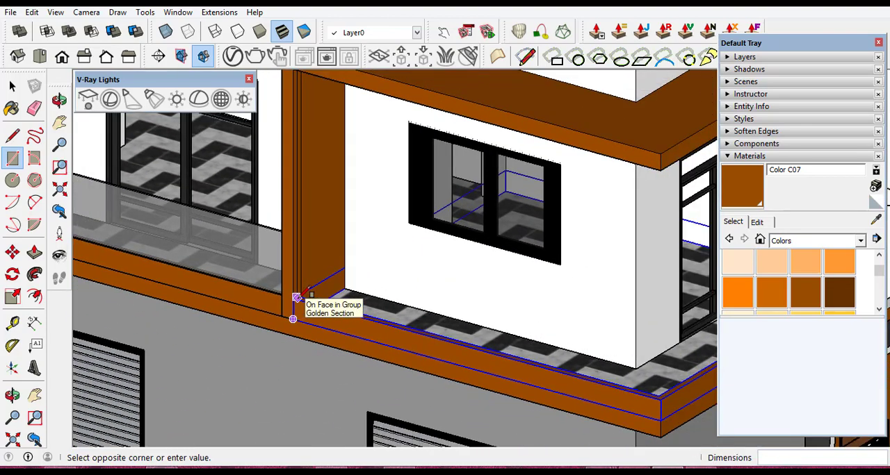
pyautogui.scroll(-2, 295, 299)
pyautogui.scroll(7, 577, 378)
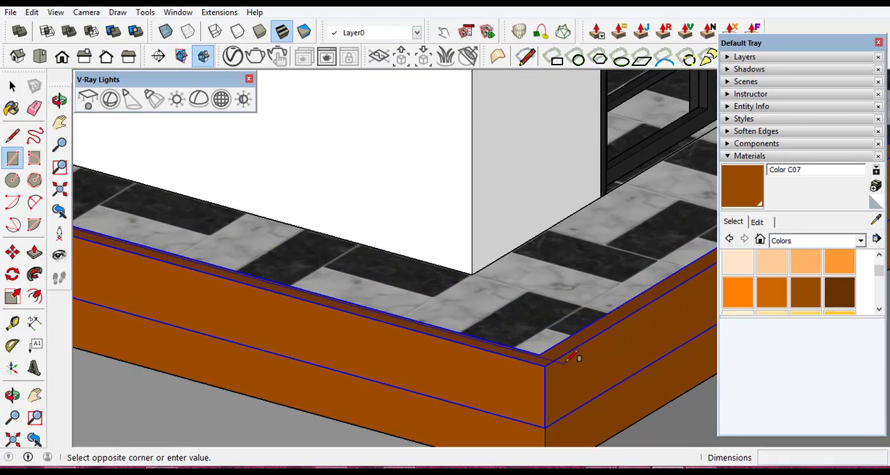
pyautogui.scroll(3, 574, 356)
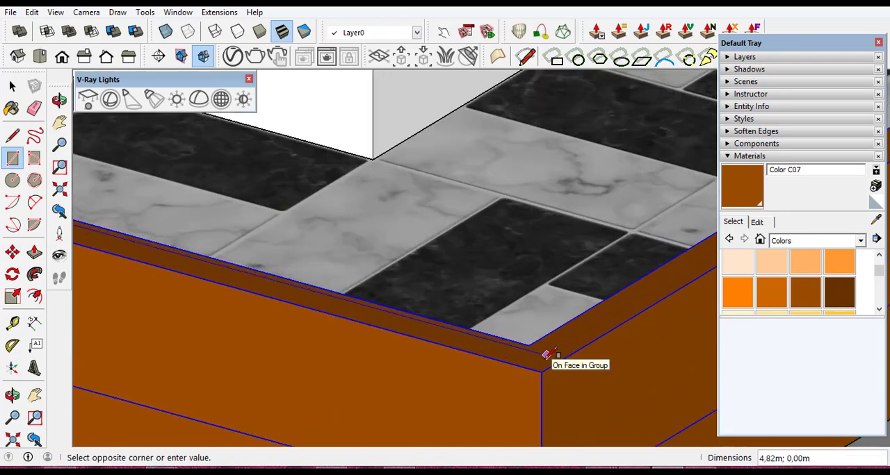
pyautogui.scroll(2, 545, 354)
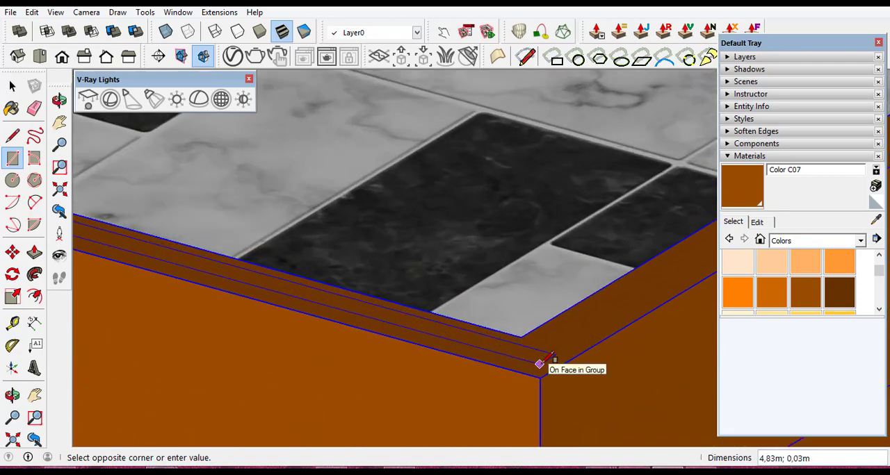
pyautogui.scroll(3, 540, 364)
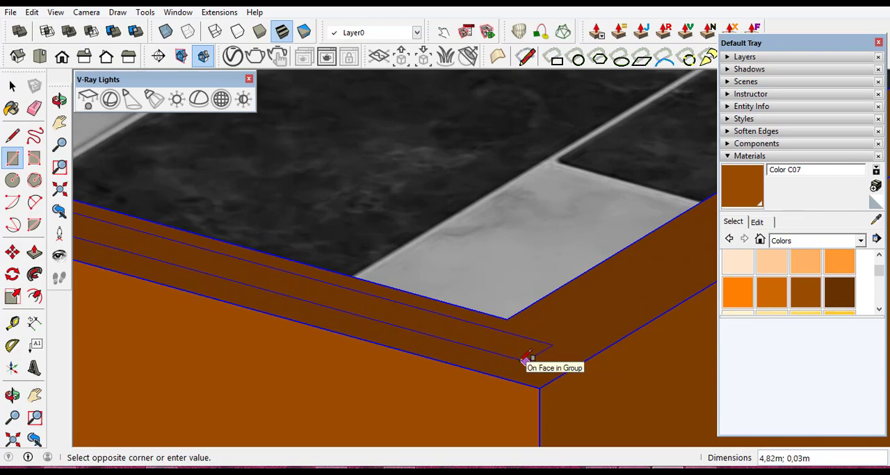
pyautogui.scroll(-2, 526, 361)
pyautogui.scroll(2, 532, 362)
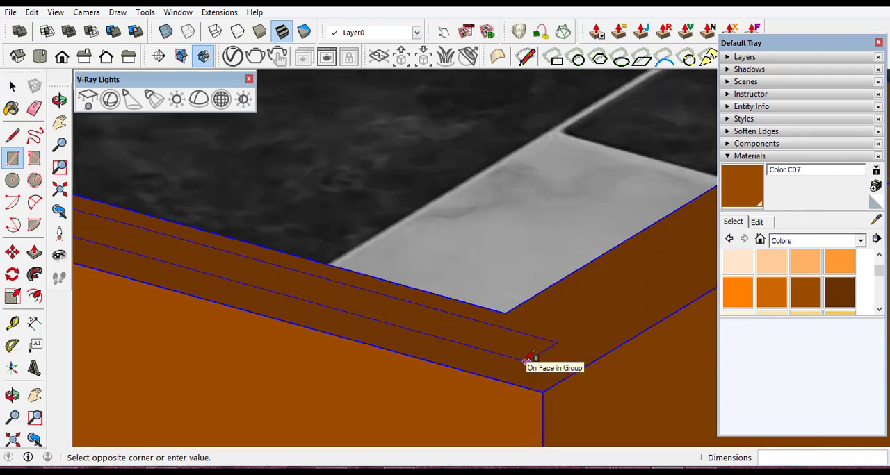
pyautogui.click(577, 371)
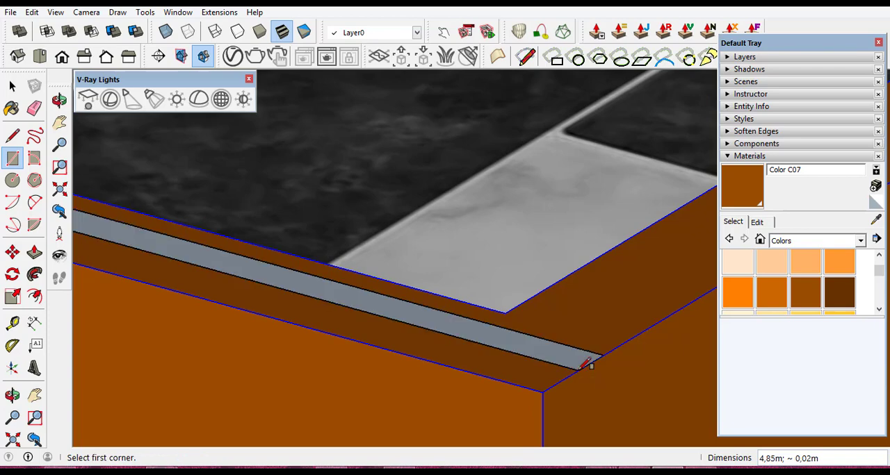
# - Draw a second narrow rectangle about 4.09 by 0.02 m along the top of the side low wall, from the far wall to the front strip
pyautogui.scroll(-4, 512, 380)
pyautogui.scroll(3, 557, 357)
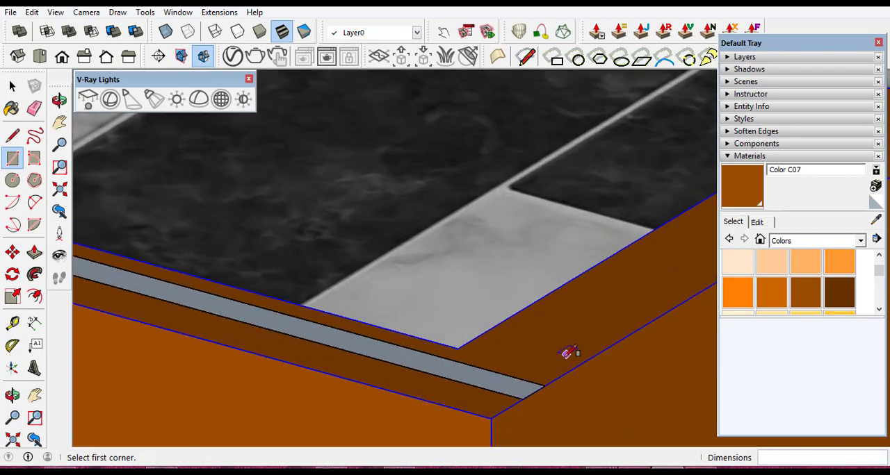
pyautogui.scroll(-2, 419, 380)
pyautogui.scroll(-2, 421, 376)
pyautogui.scroll(-3, 438, 363)
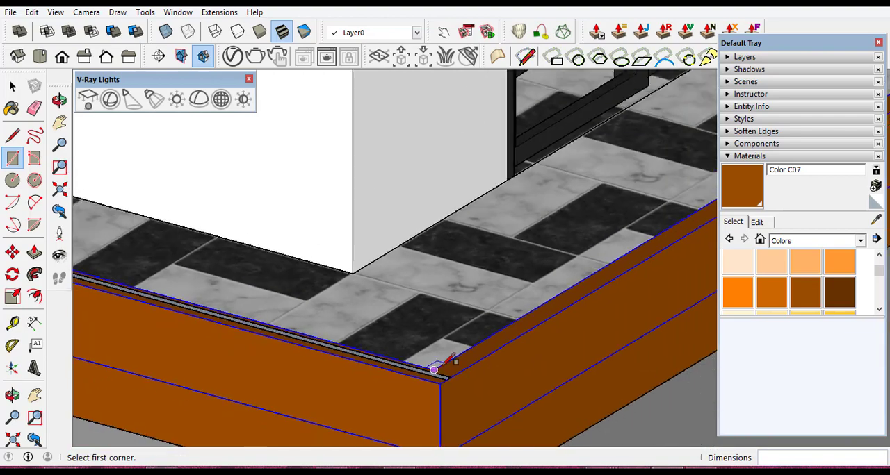
pyautogui.scroll(-4, 464, 342)
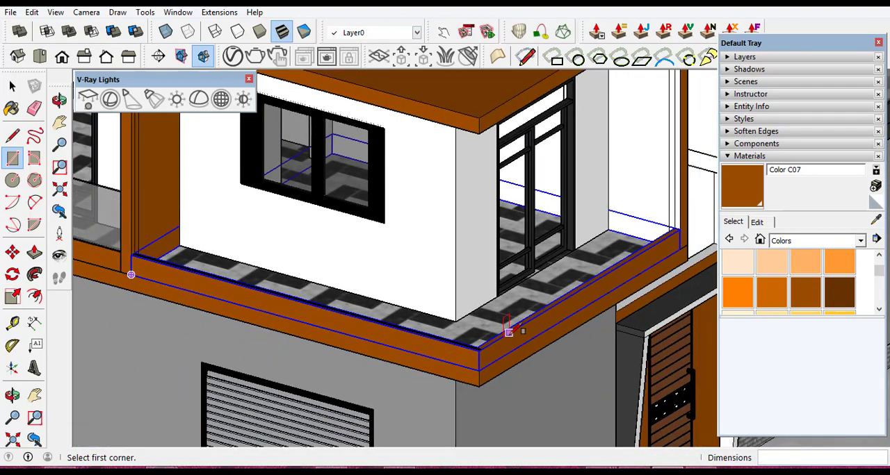
pyautogui.scroll(4, 512, 329)
pyautogui.scroll(-3, 424, 331)
pyautogui.scroll(6, 600, 229)
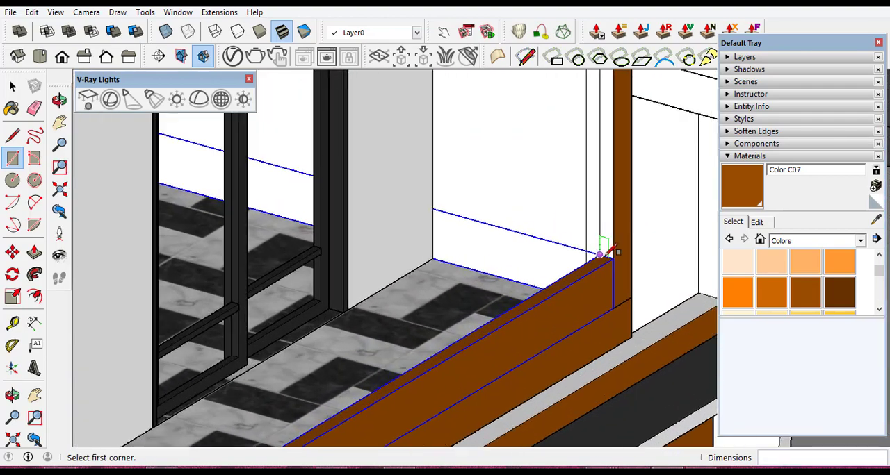
pyautogui.scroll(4, 606, 252)
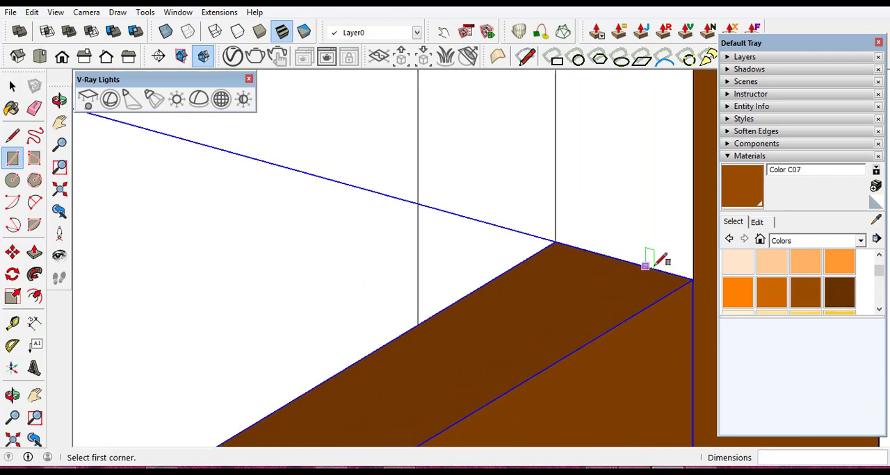
pyautogui.click(655, 268)
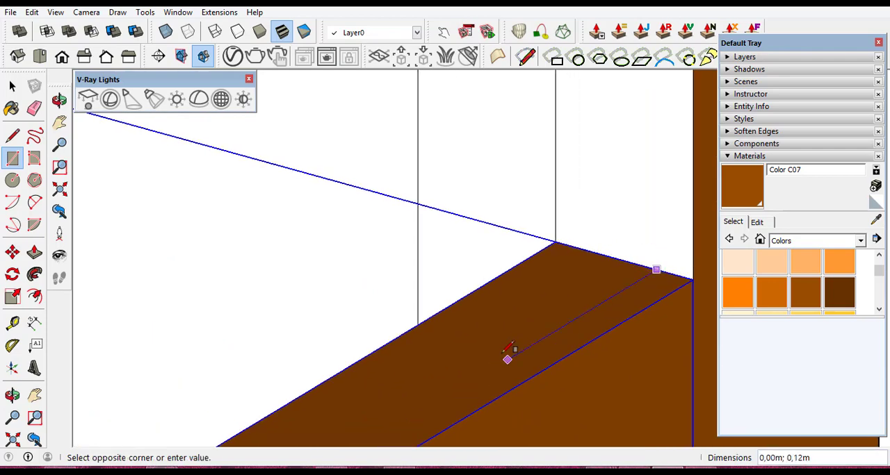
pyautogui.scroll(-3, 511, 354)
pyautogui.scroll(-8, 508, 341)
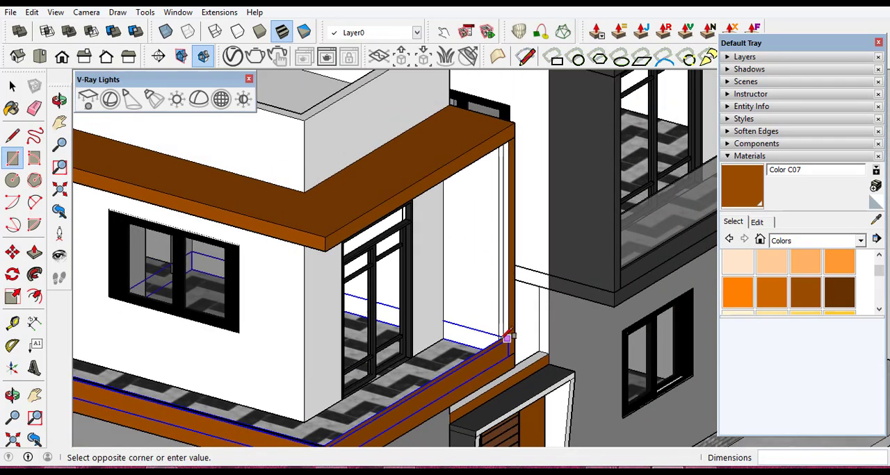
pyautogui.scroll(-2, 509, 334)
pyautogui.scroll(7, 445, 358)
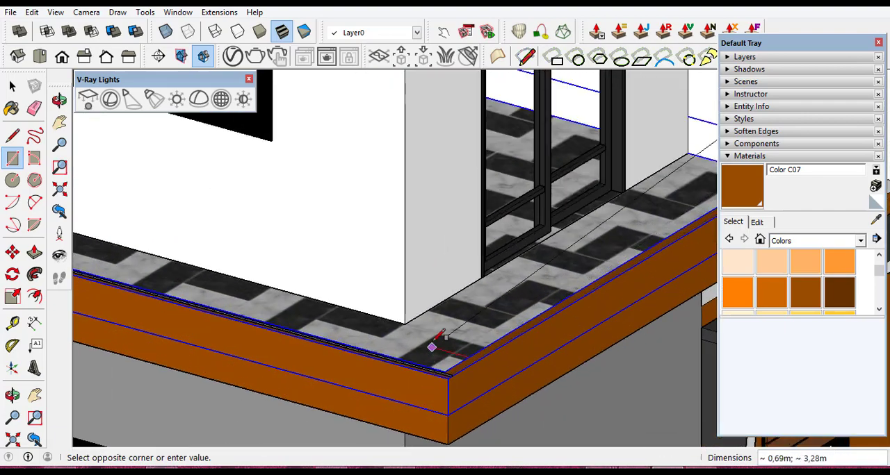
pyautogui.scroll(8, 434, 393)
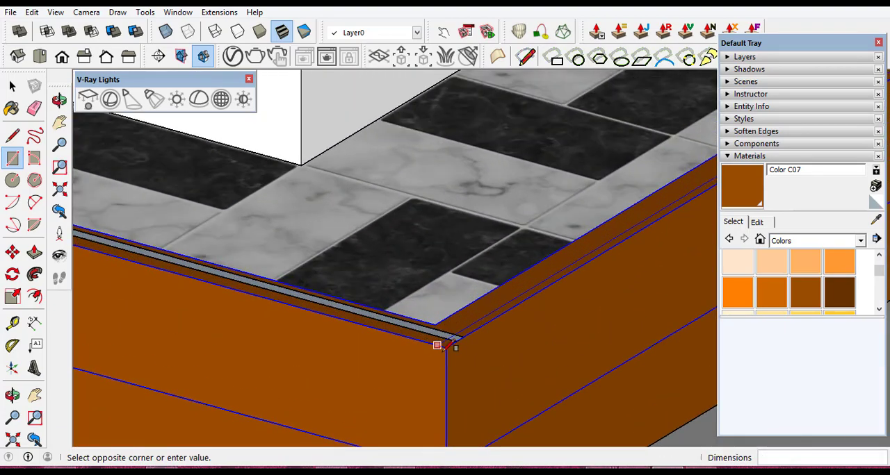
pyautogui.scroll(4, 459, 302)
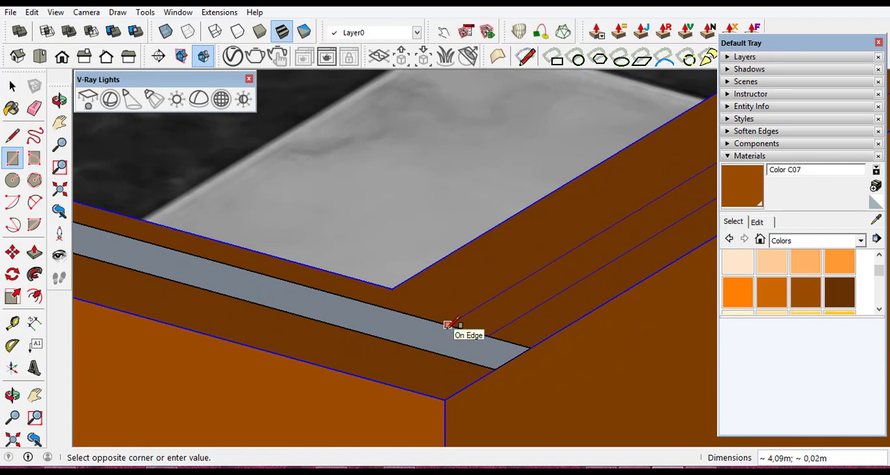
pyautogui.click(448, 324)
pyautogui.click(8, 90)
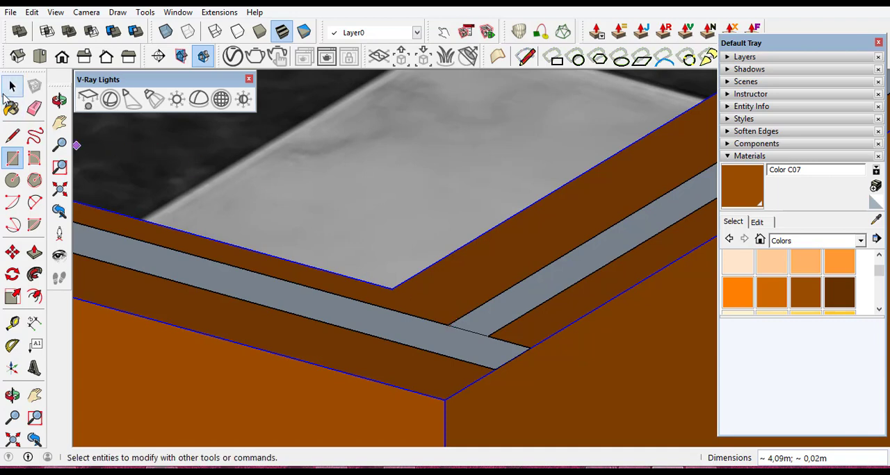
# - Draw a line about 0.02 m long across the front strip, extending the side strip's outer edge to the front strip's outer edge
pyautogui.click(10, 137)
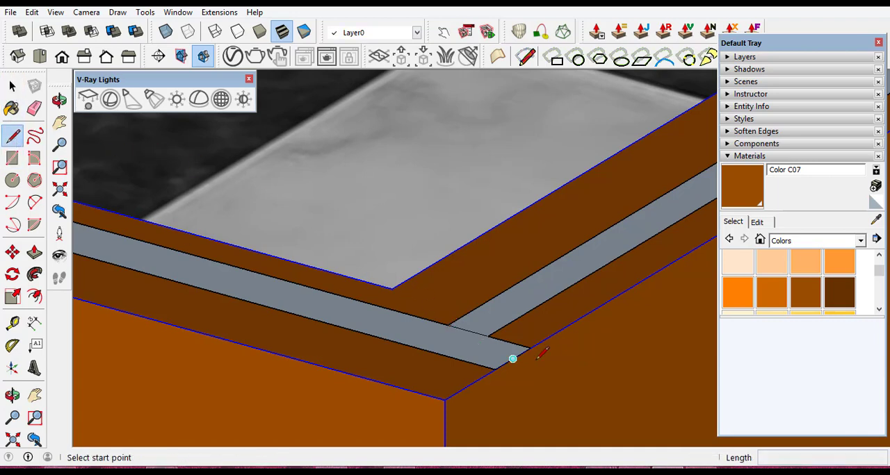
pyautogui.scroll(4, 512, 357)
pyautogui.click(422, 305)
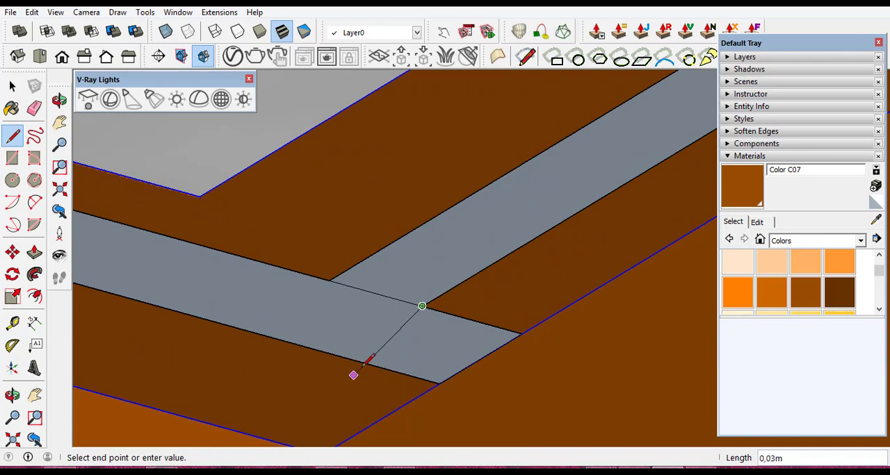
pyautogui.scroll(3, 356, 360)
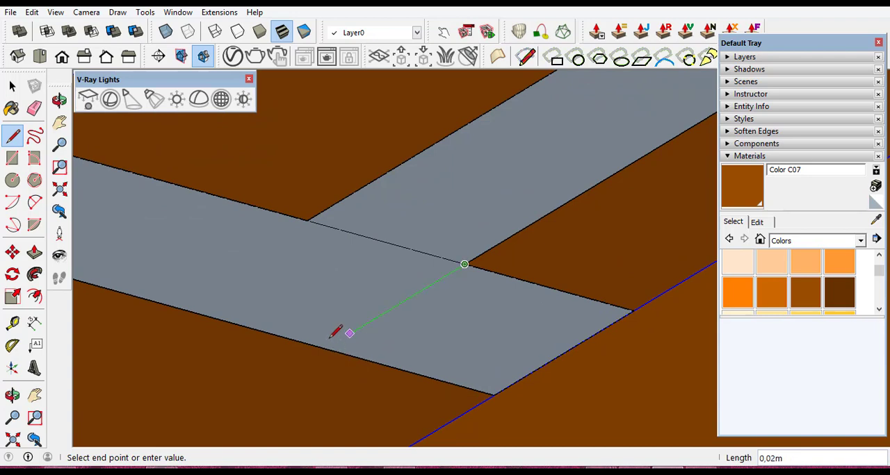
pyautogui.click(326, 346)
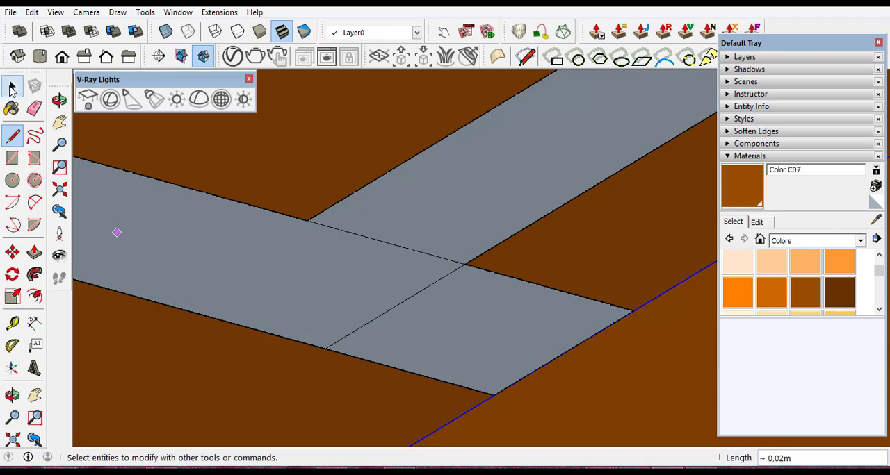
# - Delete the front strip's leftover end face beyond the corner, along with its two remaining long edges
pyautogui.click(12, 87)
pyautogui.click(483, 333)
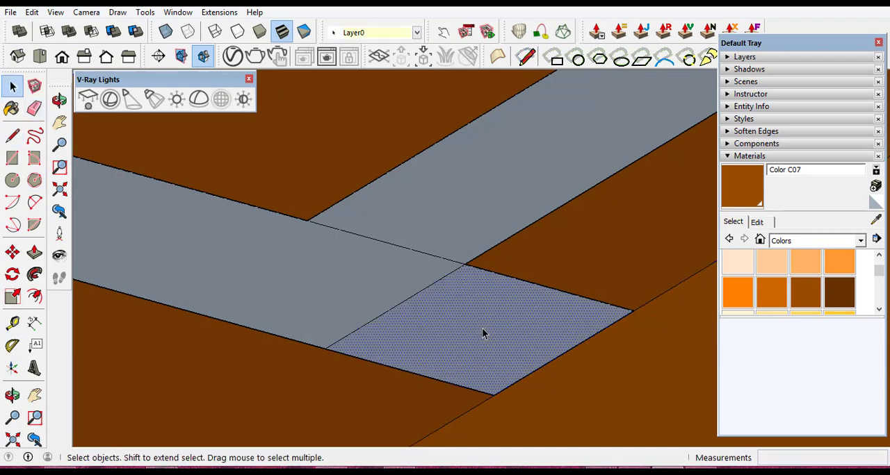
pyautogui.press('Delete')
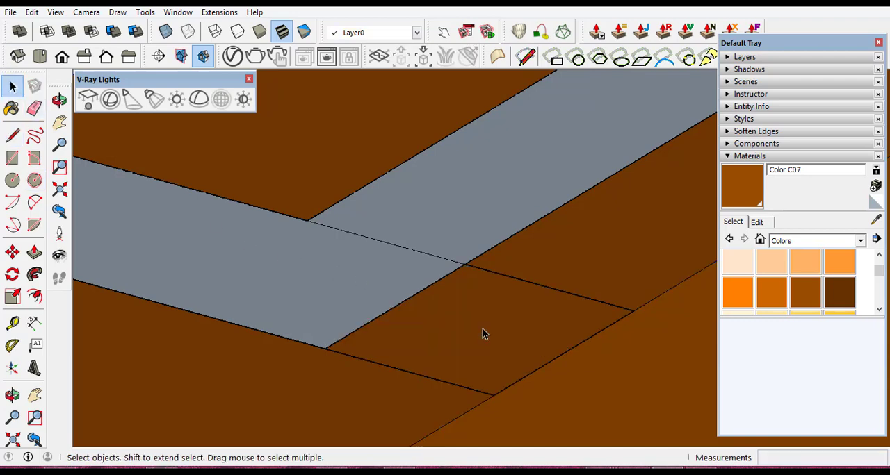
pyautogui.click(553, 292)
pyautogui.press('Delete')
pyautogui.click(419, 376)
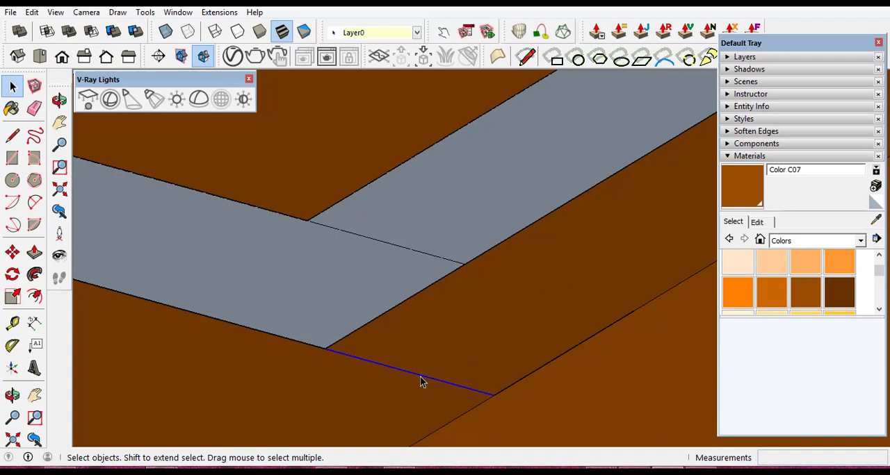
pyautogui.press('Delete')
# - Delete the dividing line between the front and side strips to merge them into one L-shaped face
pyautogui.scroll(2, 309, 202)
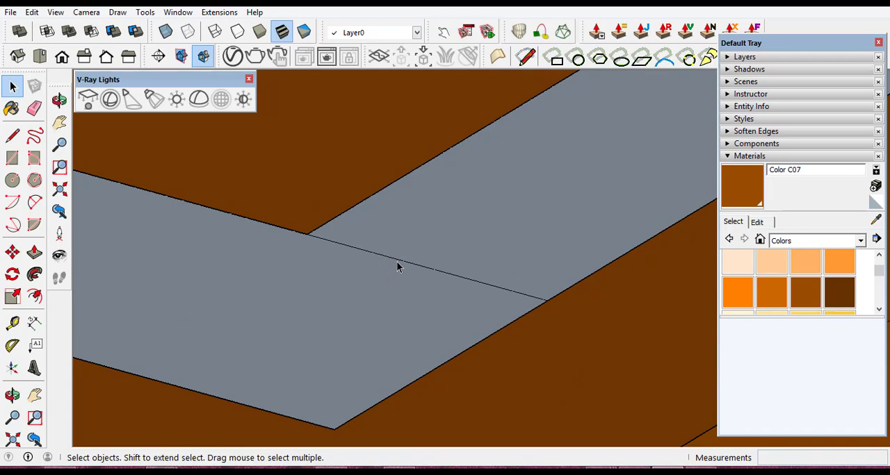
pyautogui.click(399, 265)
pyautogui.press('Delete')
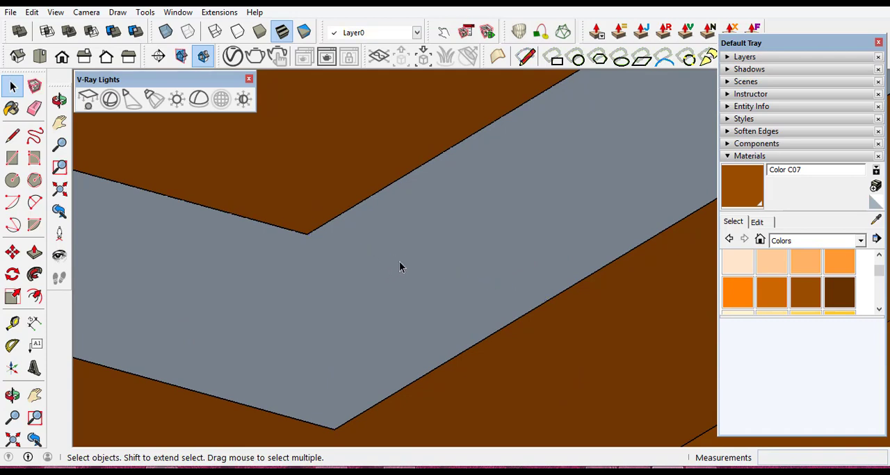
# - Reverse the L-shaped strip face on top of the corner balcony's low wall
pyautogui.moveTo(399, 261); pyautogui.dragTo(412, 295, button='middle')
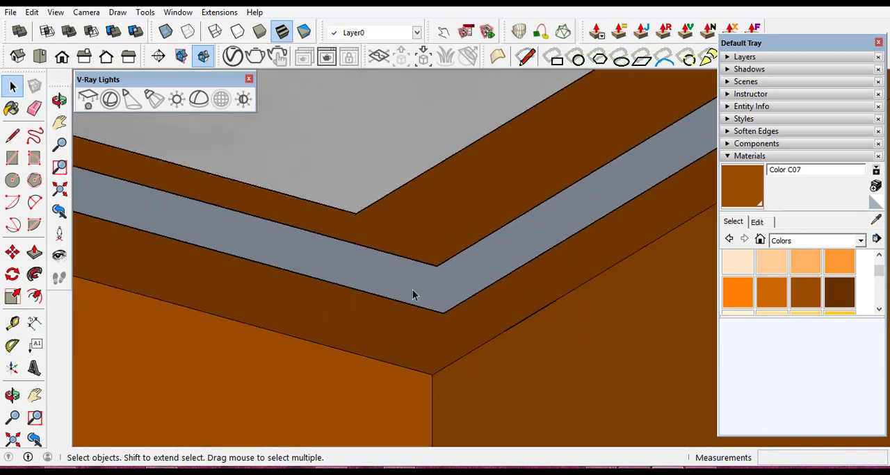
pyautogui.click(410, 280)
pyautogui.rightClick(410, 280)
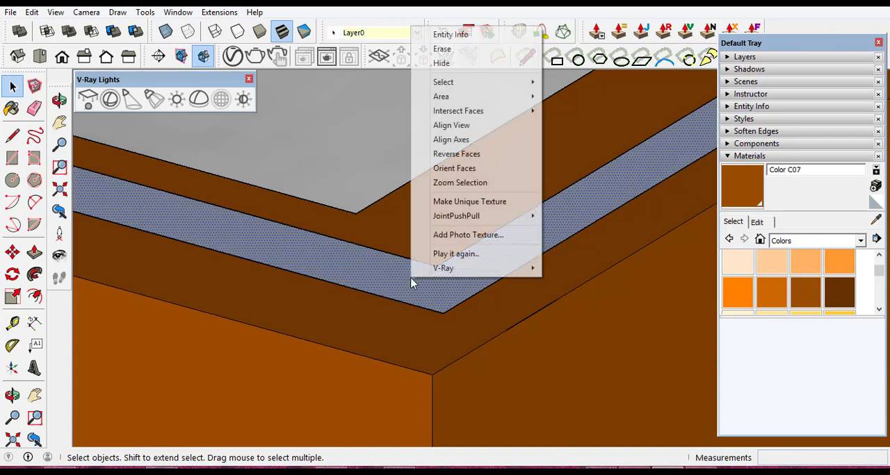
pyautogui.click(475, 154)
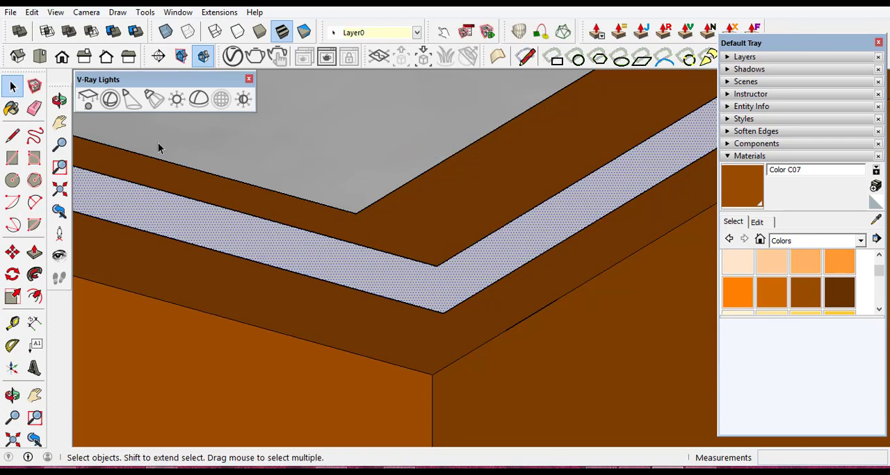
# - Pull the L-shaped strip face up 0.75 m to form the corner balcony's glass panel
pyautogui.click(35, 253)
pyautogui.click(396, 273)
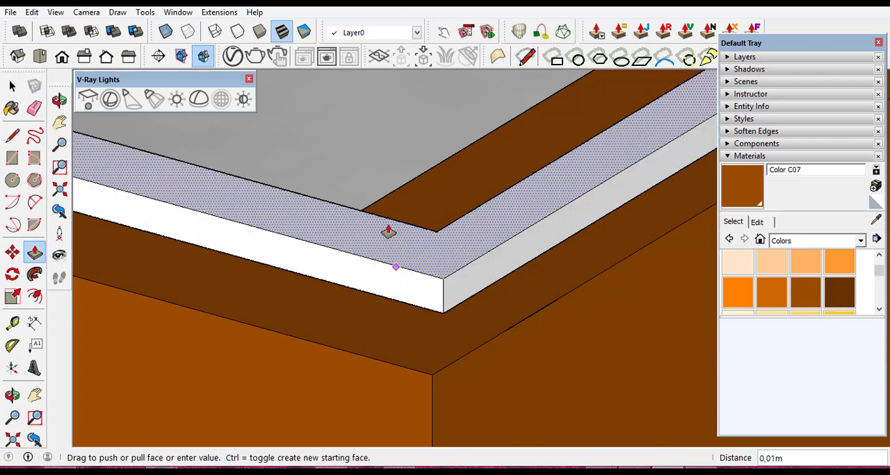
pyautogui.write('0,75')
pyautogui.press('Return')
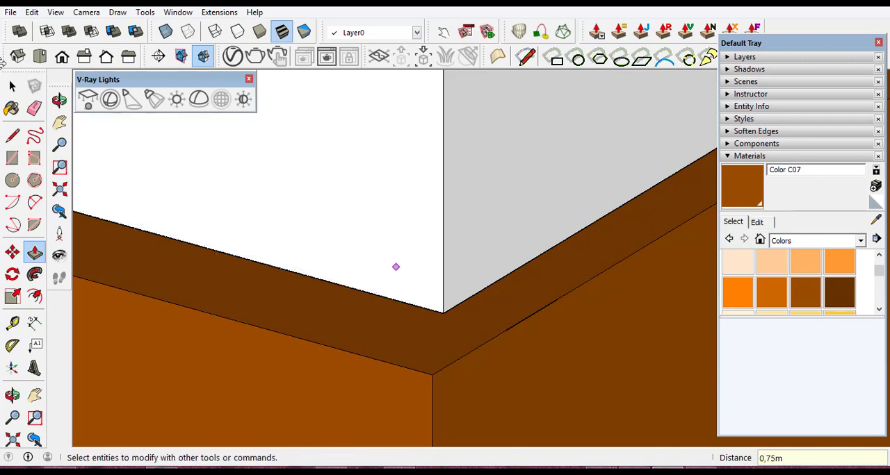
pyautogui.press('space')
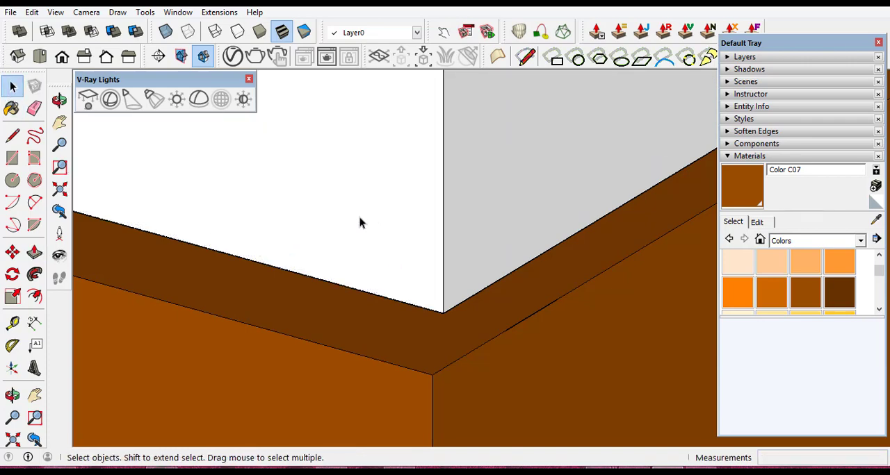
# - Make the whole extruded L-shaped panel of the corner balcony a group
pyautogui.moveTo(461, 318); pyautogui.dragTo(485, 365, button='middle')
pyautogui.scroll(-6, 485, 359)
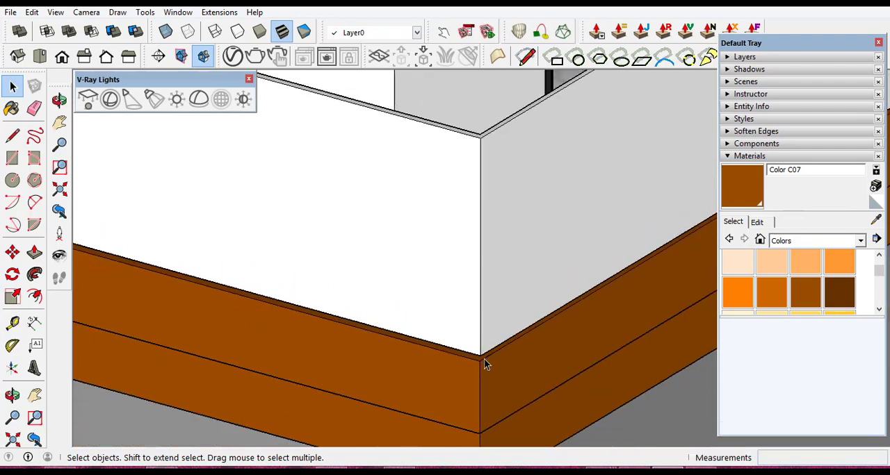
pyautogui.scroll(2, 490, 208)
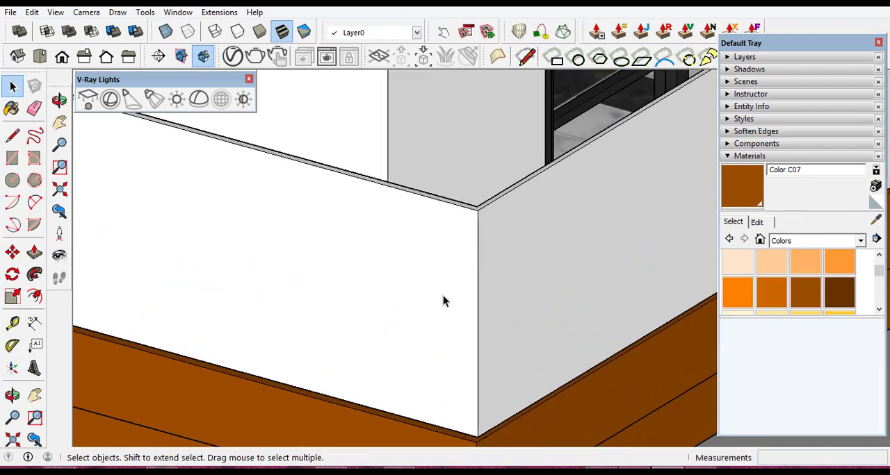
pyautogui.tripleClick(443, 296)
pyautogui.rightClick(443, 295)
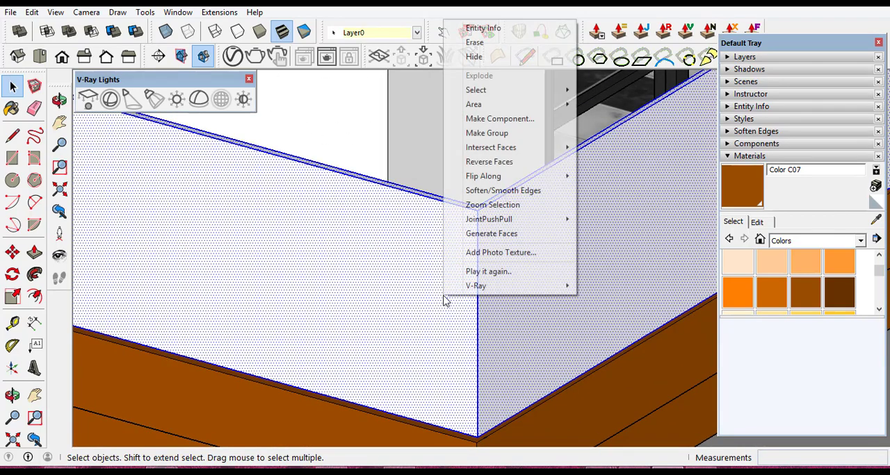
pyautogui.click(505, 135)
# - Paint the L-shaped panel group with Translucent Glass Gray from the Glass and Mirrors collection
pyautogui.click(865, 242)
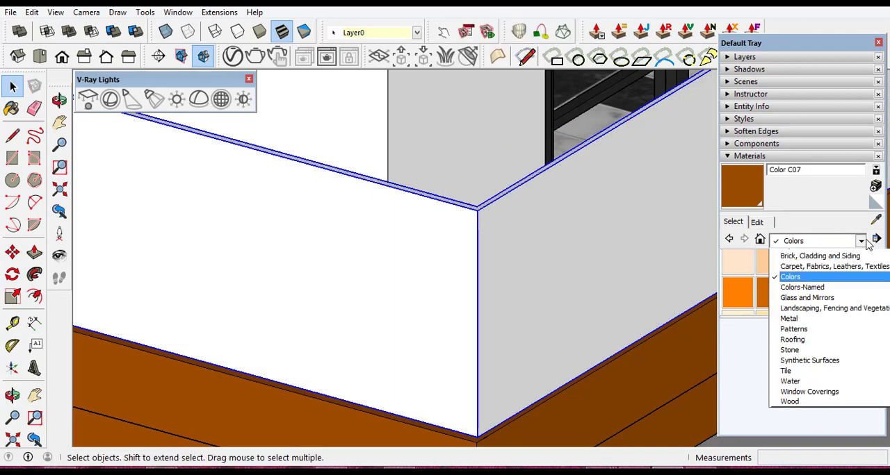
pyautogui.click(806, 297)
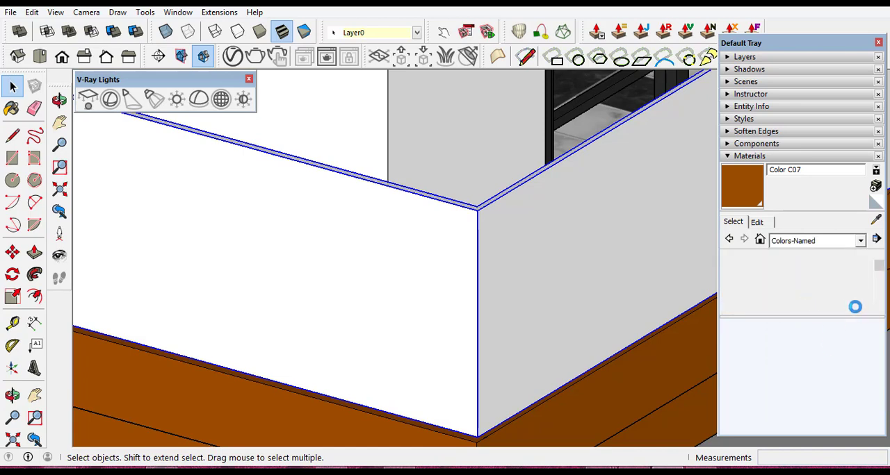
pyautogui.click(860, 241)
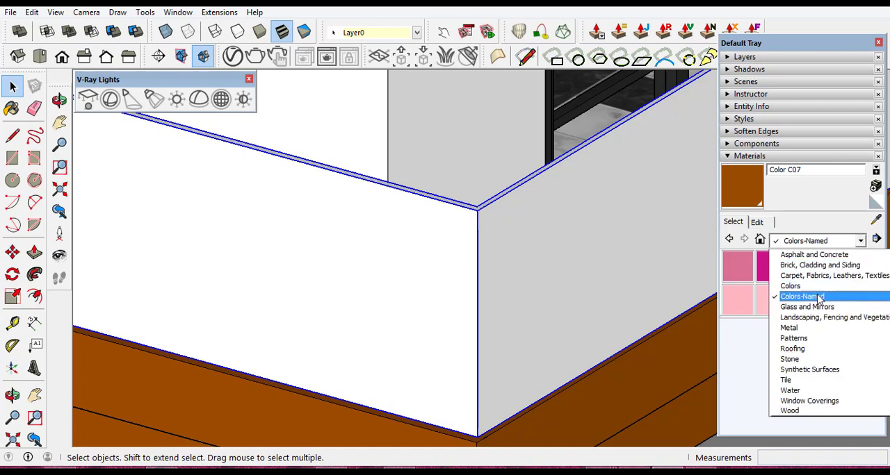
pyautogui.click(817, 307)
pyautogui.click(839, 299)
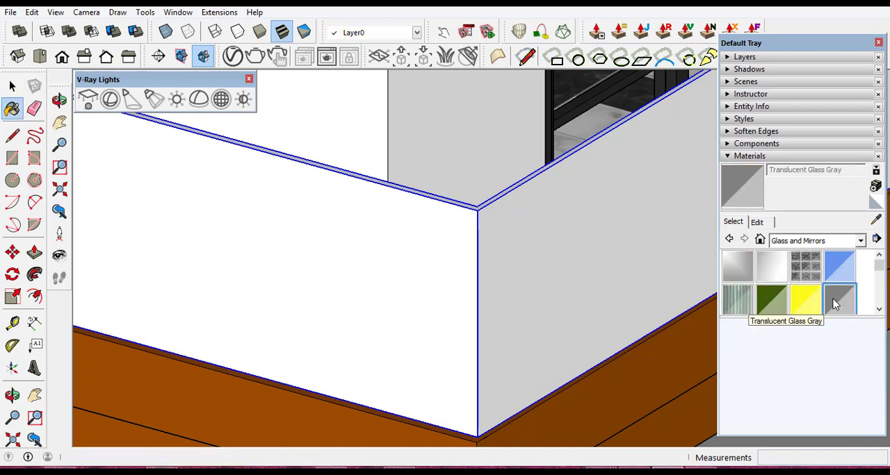
pyautogui.click(326, 296)
# - Clear the selection and examine the balcony guards across the house's facades from several angles
pyautogui.scroll(-6, 508, 326)
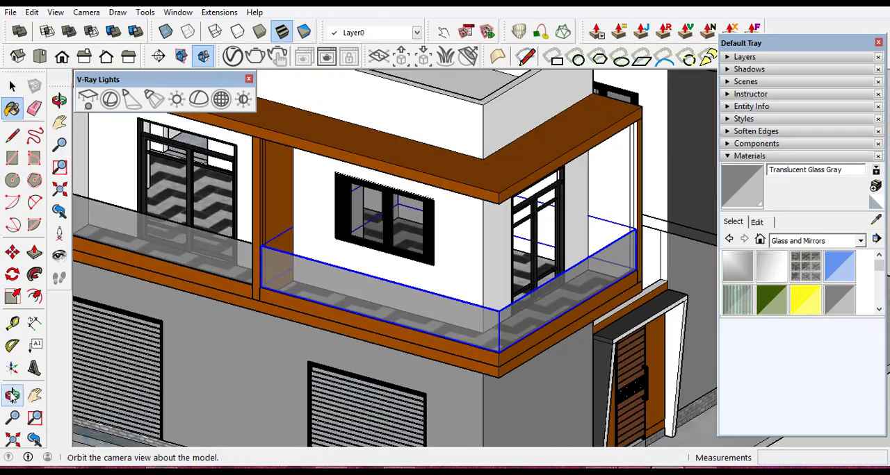
pyautogui.click(11, 397)
pyautogui.scroll(-3, 592, 277)
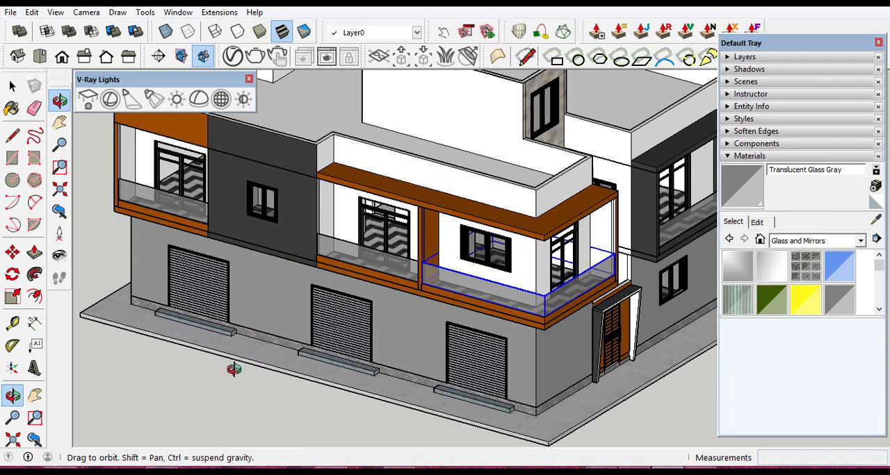
pyautogui.scroll(2, 423, 285)
pyautogui.scroll(-3, 423, 285)
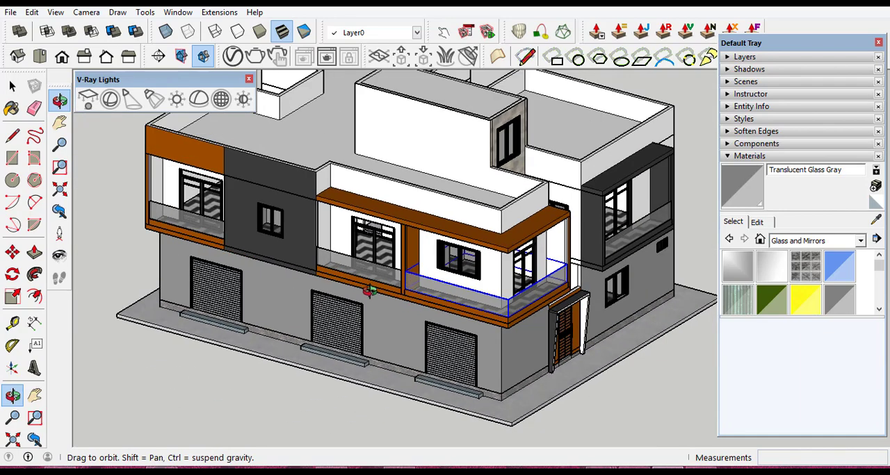
pyautogui.click(12, 86)
pyautogui.click(150, 370)
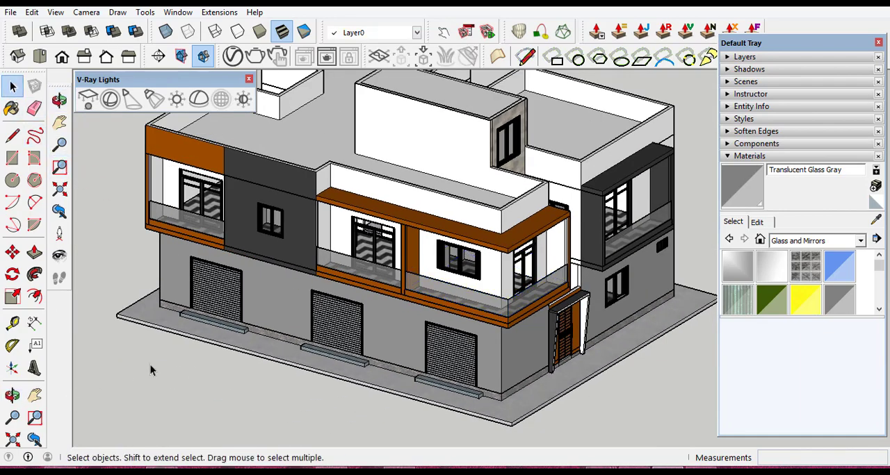
pyautogui.click(11, 395)
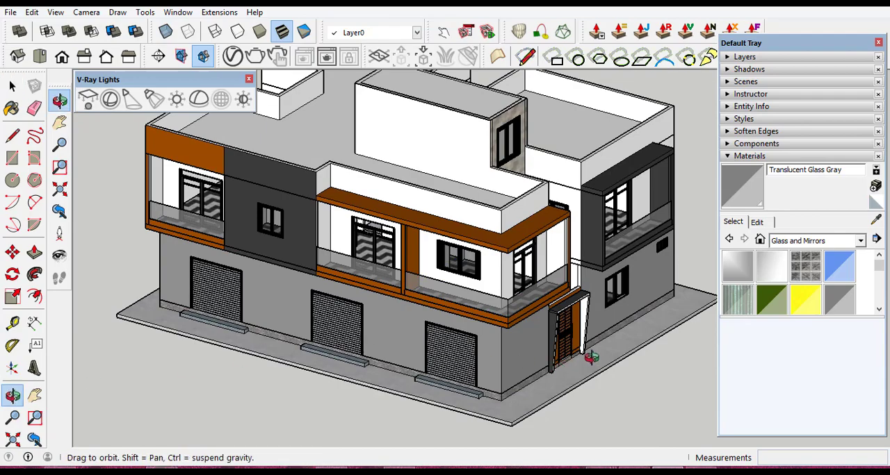
pyautogui.moveTo(595, 361); pyautogui.dragTo(517, 315)
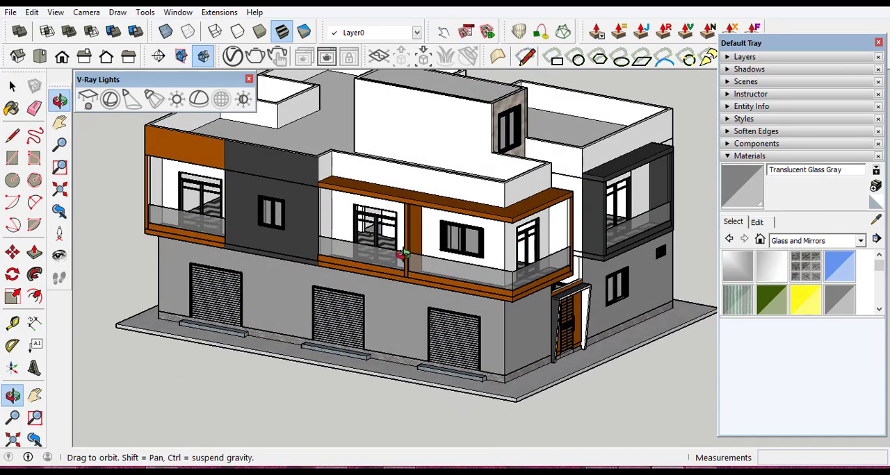
pyautogui.scroll(3, 410, 259)
pyautogui.scroll(-5, 541, 289)
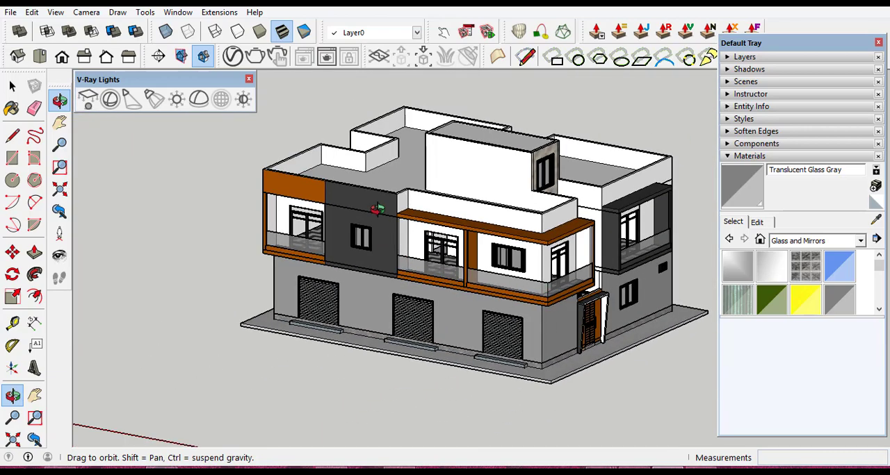
pyautogui.scroll(4, 377, 210)
pyautogui.scroll(-4, 376, 209)
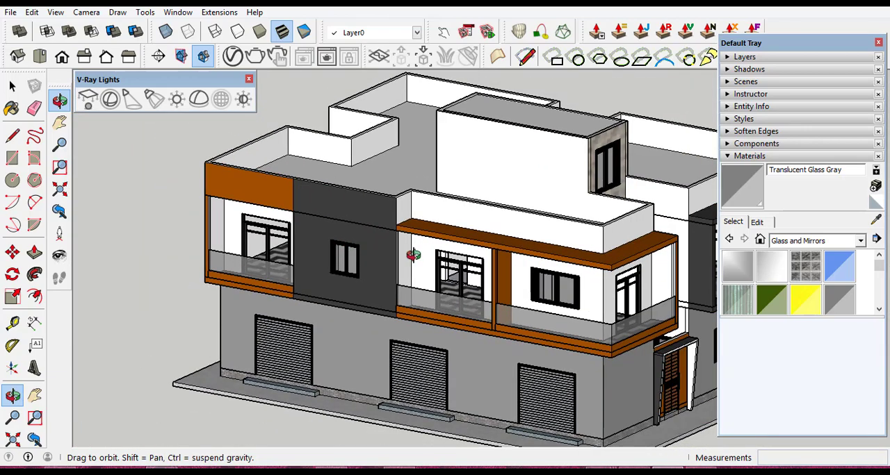
pyautogui.scroll(3, 384, 286)
pyautogui.scroll(-3, 384, 286)
pyautogui.scroll(4, 407, 246)
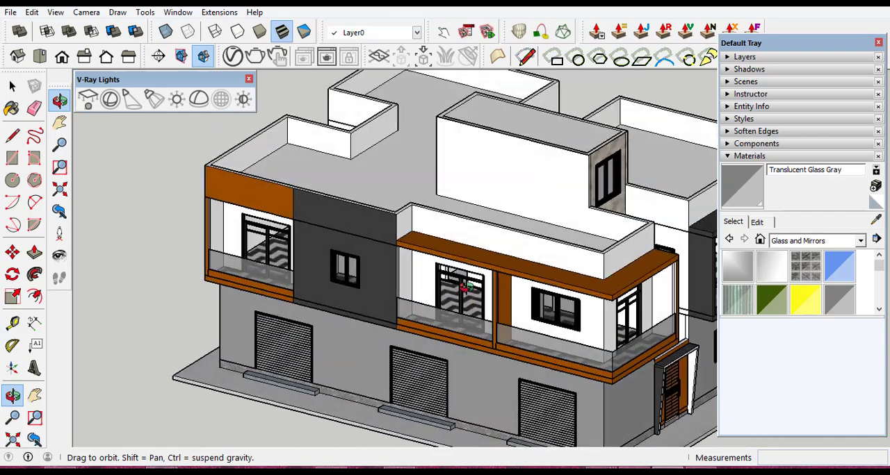
# - Draw a thin rectangle about 1.48 m by 0.10 m on the dark gray wall just above its window
pyautogui.scroll(4, 312, 246)
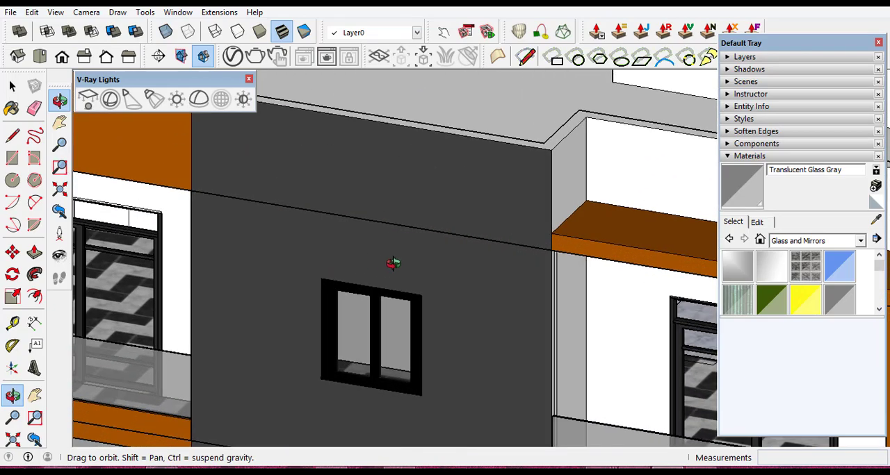
pyautogui.scroll(3, 432, 289)
pyautogui.scroll(3, 278, 260)
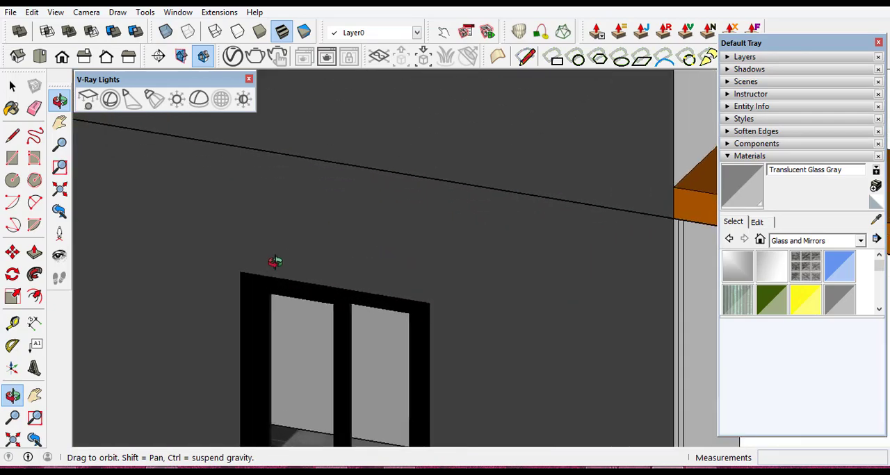
pyautogui.scroll(-1, 463, 271)
pyautogui.scroll(1, 418, 267)
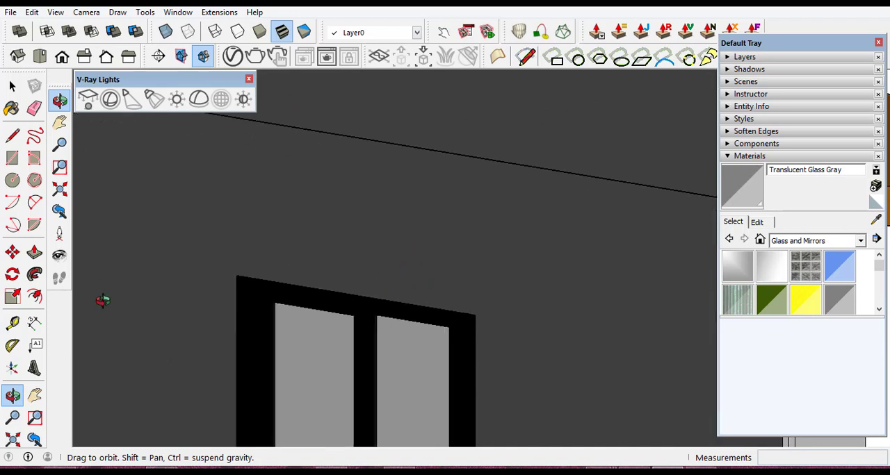
pyautogui.click(12, 158)
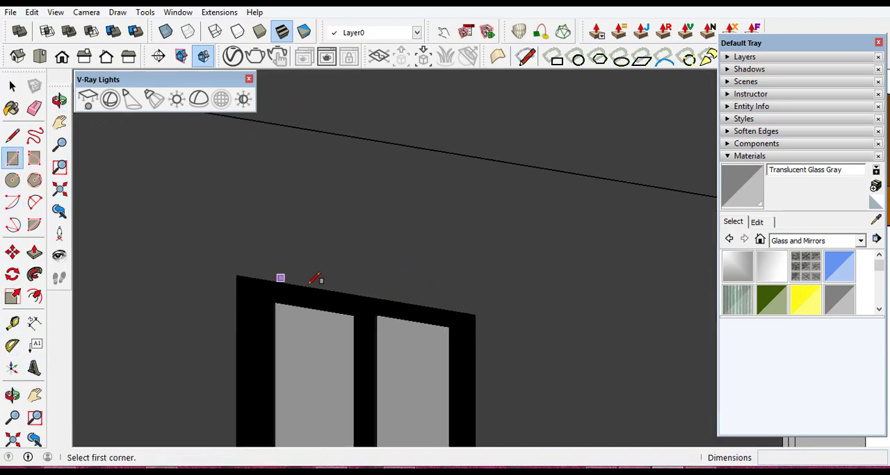
pyautogui.scroll(2, 278, 271)
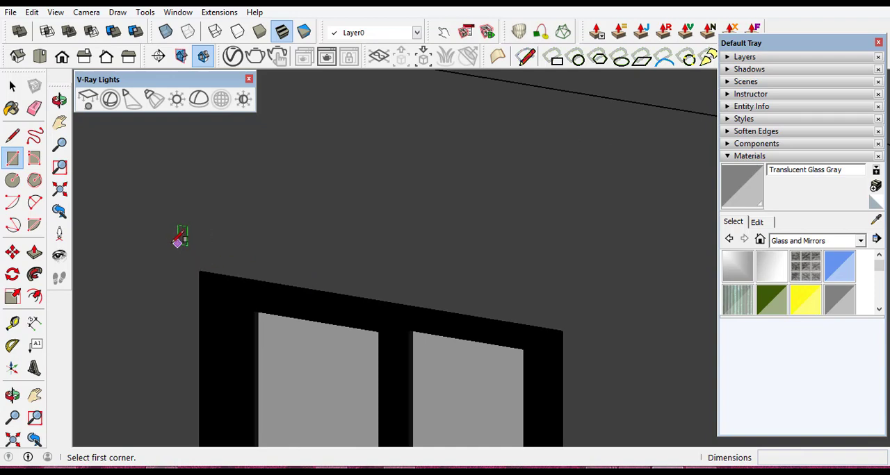
pyautogui.click(159, 241)
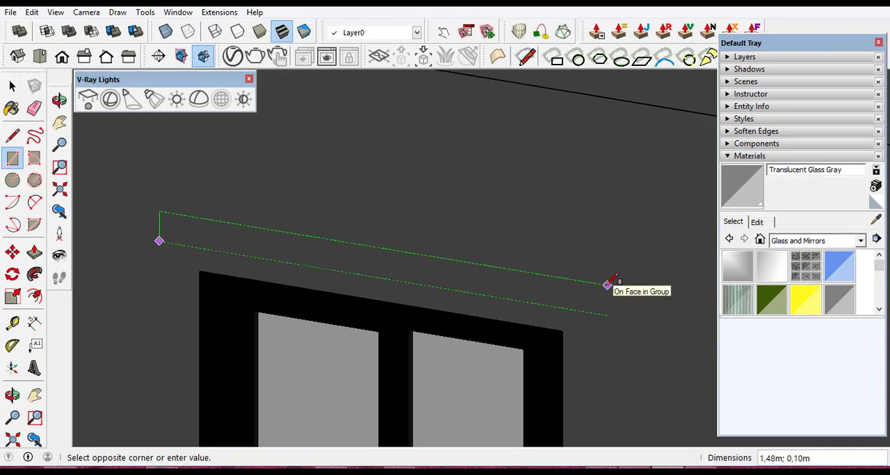
pyautogui.click(607, 284)
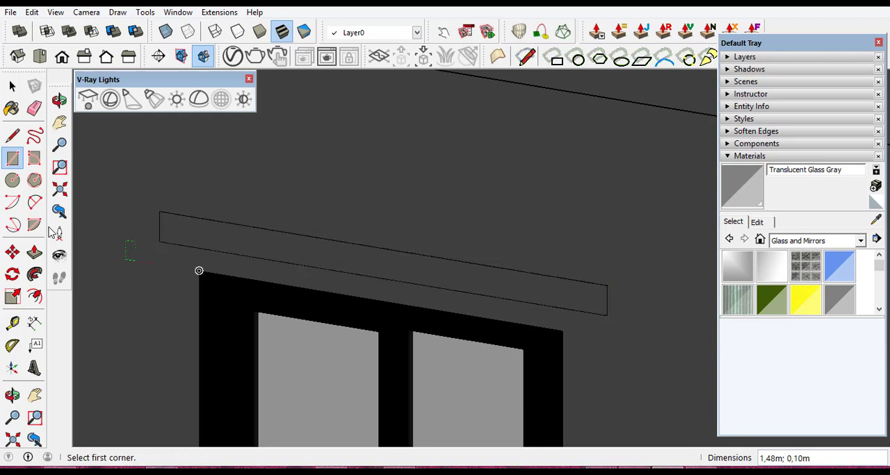
# - Reverse the thin rectangle's face and extrude it 0.25 m outward as a canopy over the dark gray wall's window
pyautogui.click(12, 85)
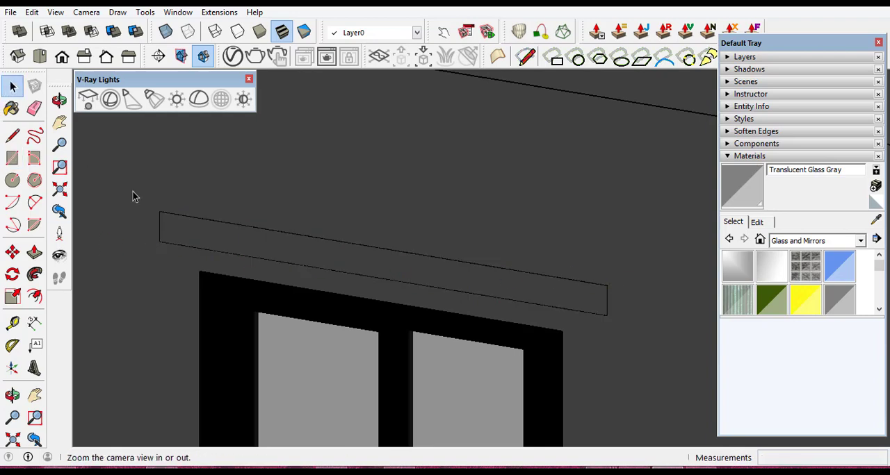
pyautogui.rightClick(234, 245)
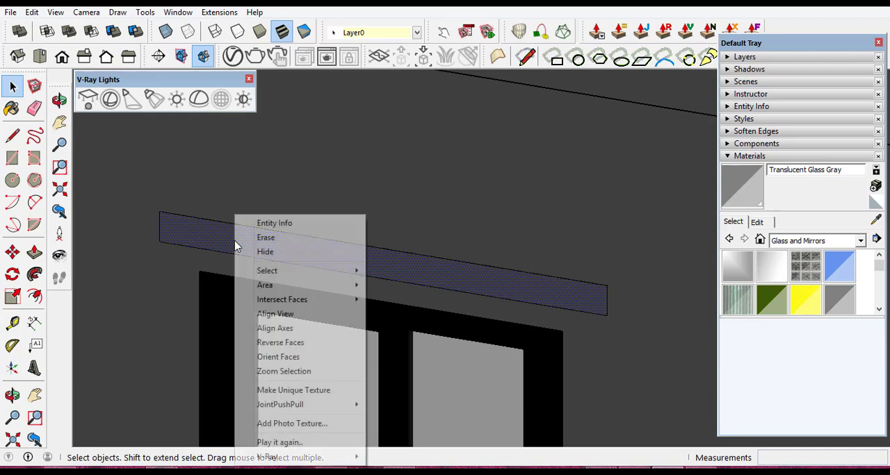
pyautogui.click(290, 343)
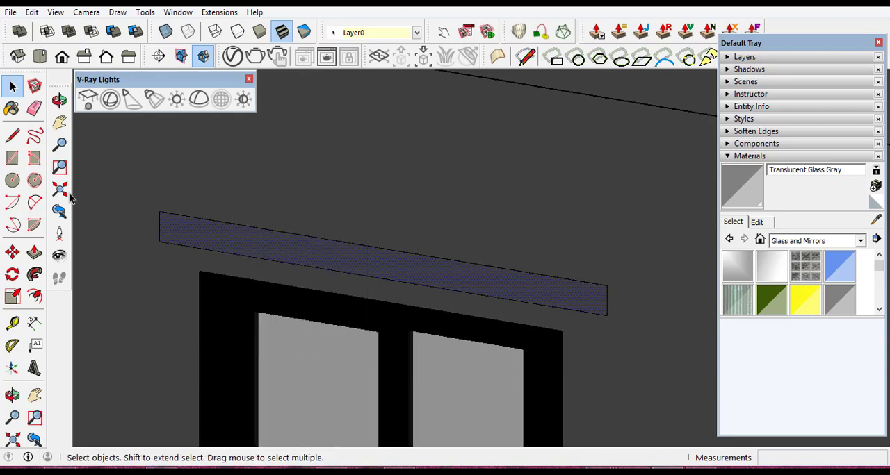
pyautogui.click(34, 255)
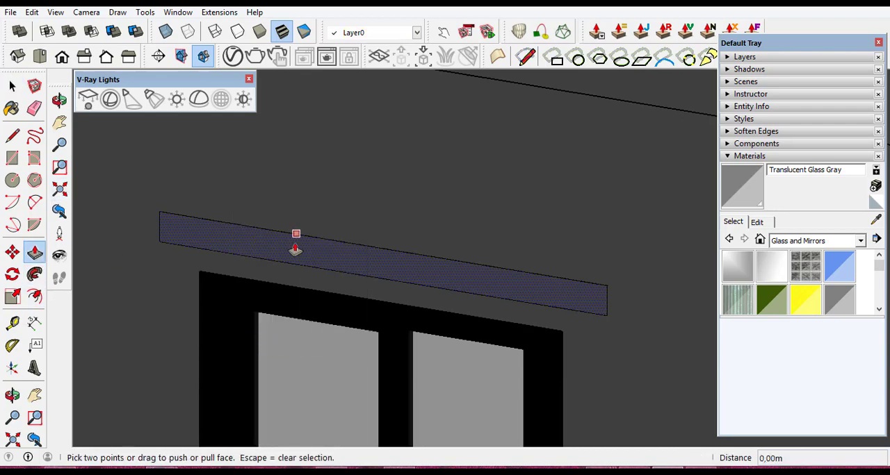
pyautogui.click(294, 249)
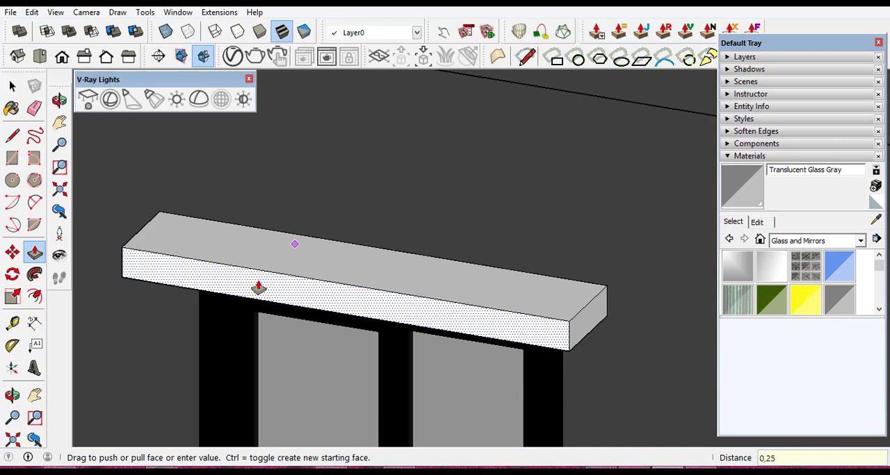
pyautogui.press('Return')
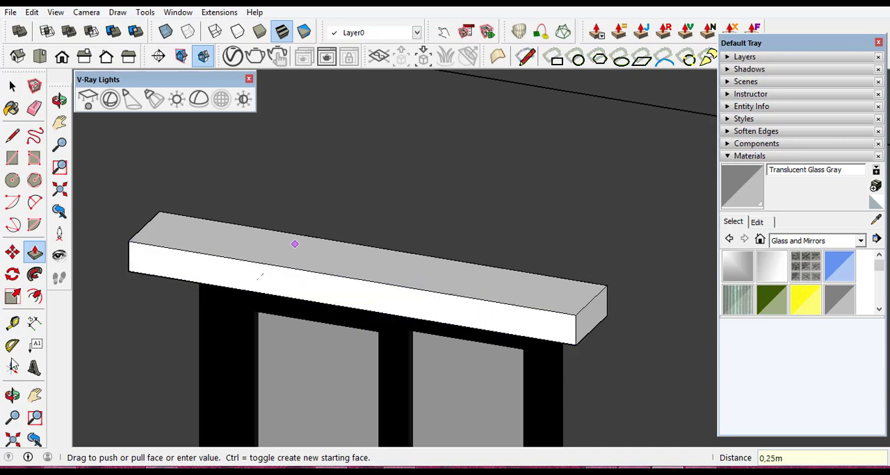
# - Examine the new window canopy and the surrounding facade from several angles, close up and with the whole house in view
pyautogui.click(12, 396)
pyautogui.moveTo(470, 198); pyautogui.dragTo(490, 191)
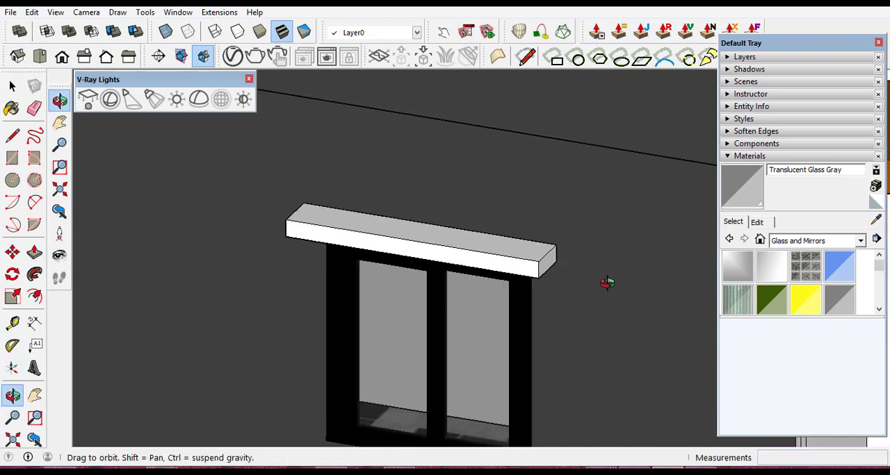
pyautogui.scroll(-6, 571, 225)
pyautogui.scroll(5, 482, 191)
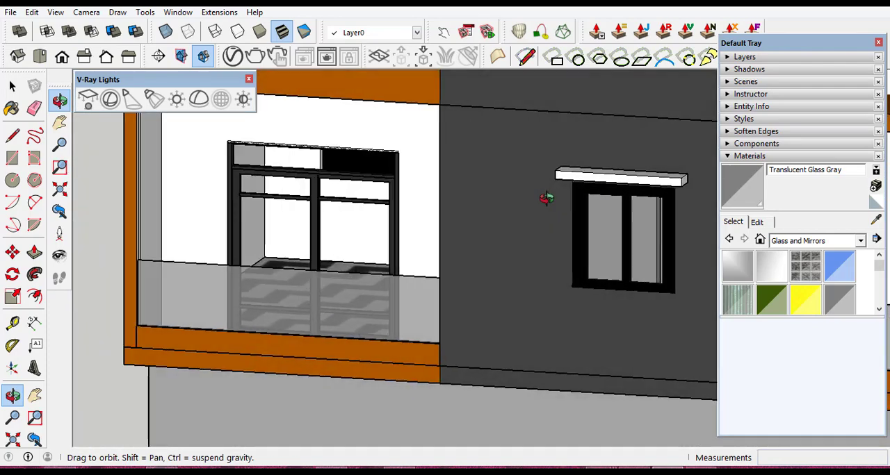
pyautogui.scroll(-4, 521, 199)
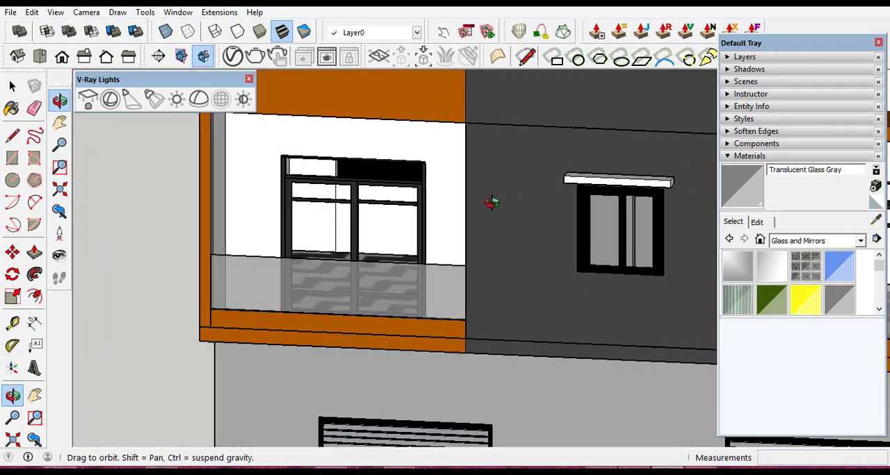
pyautogui.scroll(6, 556, 191)
pyautogui.moveTo(462, 197); pyautogui.dragTo(582, 226)
pyautogui.scroll(-4, 505, 228)
pyautogui.scroll(1, 670, 208)
pyautogui.scroll(2, 671, 208)
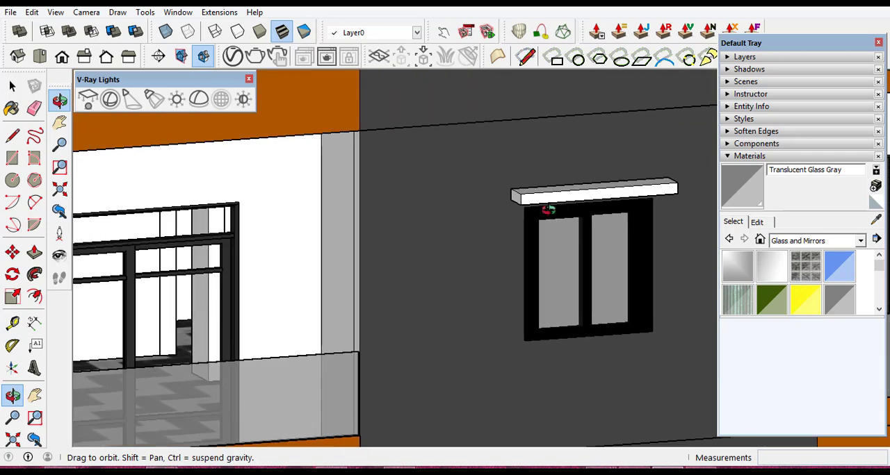
pyautogui.scroll(4, 529, 202)
pyautogui.scroll(-3, 528, 199)
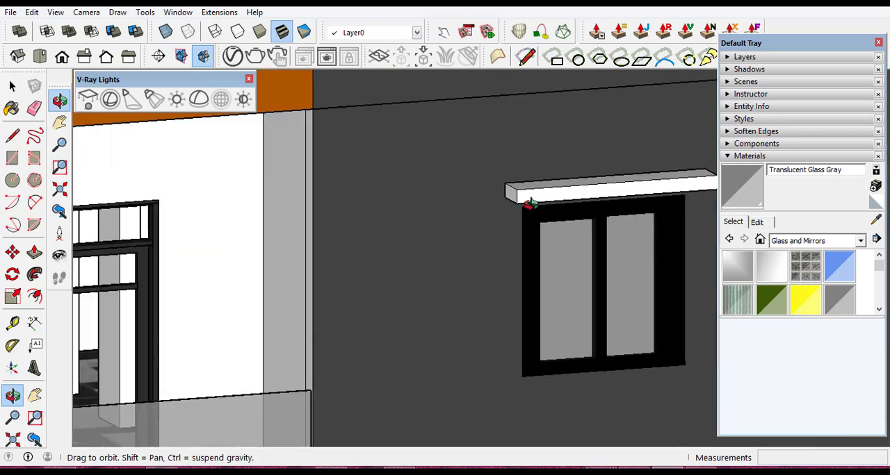
pyautogui.scroll(-4, 500, 250)
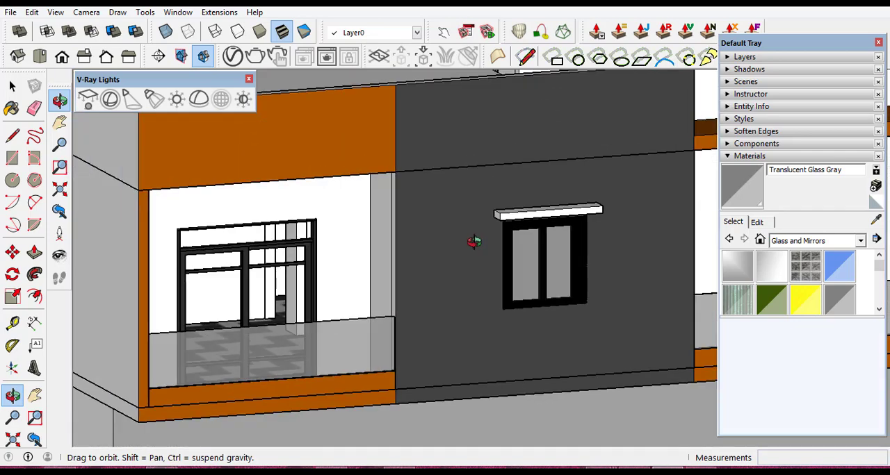
pyautogui.moveTo(514, 312); pyautogui.dragTo(625, 308)
pyautogui.scroll(5, 636, 289)
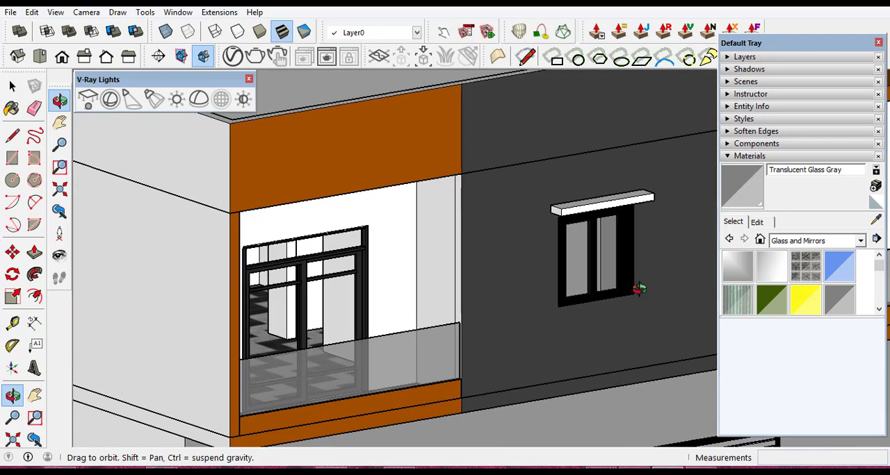
pyautogui.scroll(-3, 405, 218)
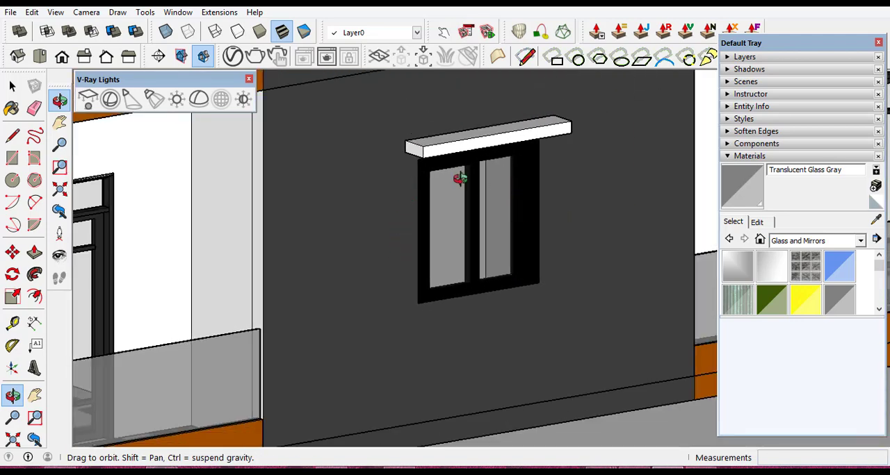
pyautogui.scroll(2, 452, 176)
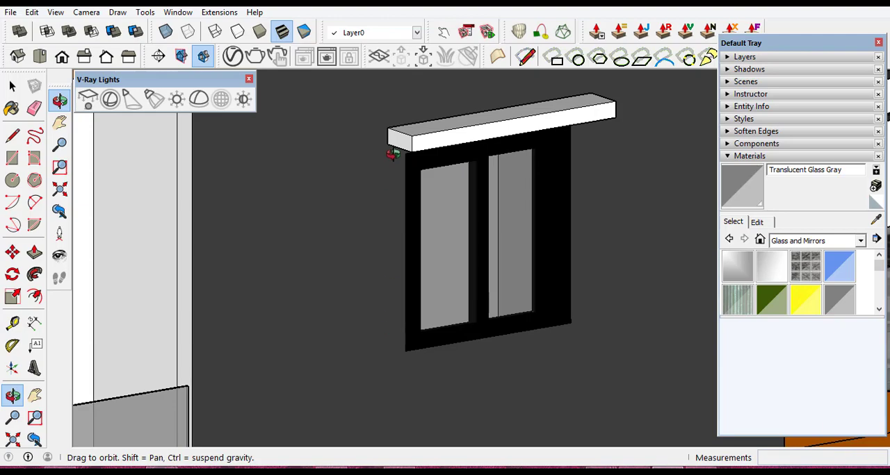
pyautogui.scroll(-5, 422, 169)
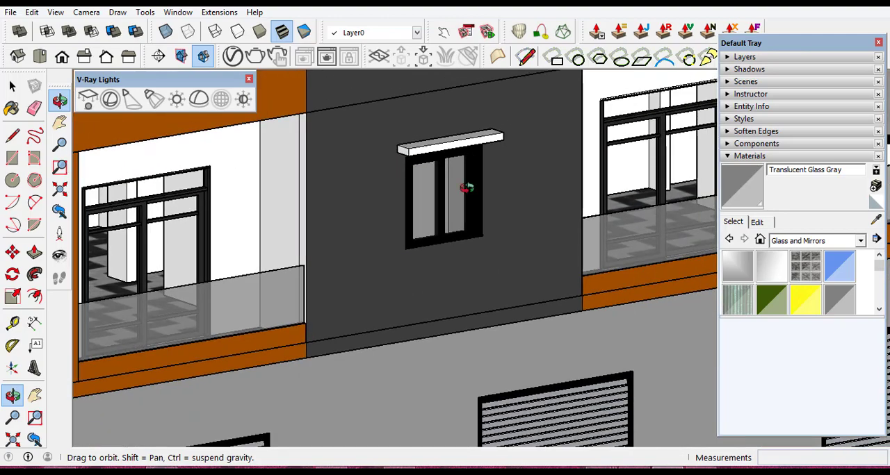
pyautogui.moveTo(415, 209); pyautogui.dragTo(378, 126, button='middle')
pyautogui.scroll(-5, 502, 193)
pyautogui.scroll(3, 294, 184)
pyautogui.scroll(2, 344, 189)
pyautogui.scroll(-5, 415, 174)
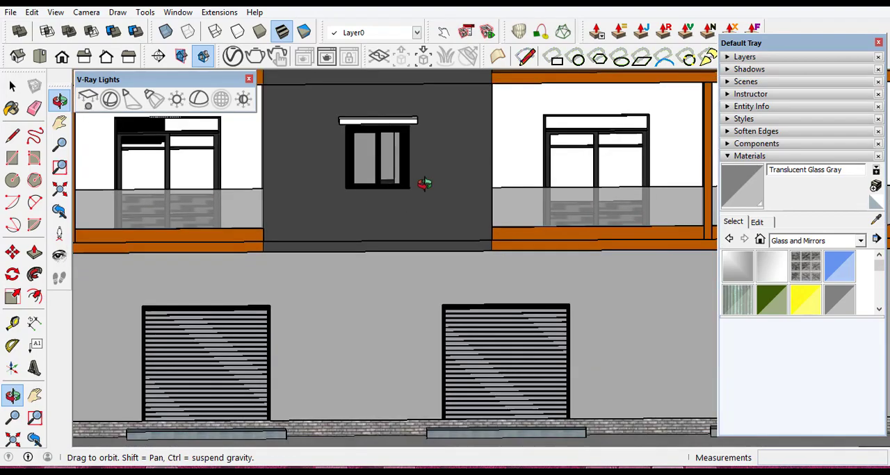
pyautogui.scroll(-3, 452, 219)
pyautogui.moveTo(453, 210); pyautogui.dragTo(190, 290, button='middle')
pyautogui.scroll(2, 155, 274)
pyautogui.scroll(-4, 228, 256)
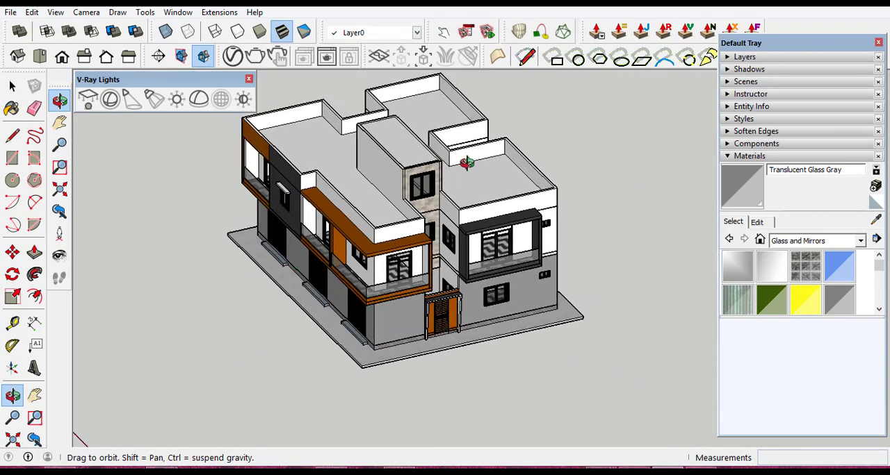
# - Draw a thin rectangle about 0.10 m by 1.78 m above the upper window of the stone-clad tower wall
pyautogui.scroll(4, 438, 168)
pyautogui.scroll(6, 424, 169)
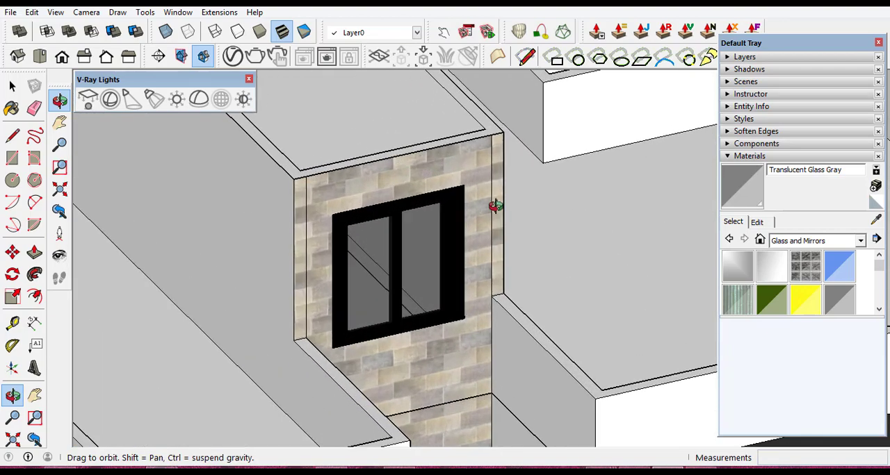
pyautogui.moveTo(494, 204); pyautogui.dragTo(351, 244, button='middle')
pyautogui.scroll(-2, 467, 216)
pyautogui.scroll(7, 272, 173)
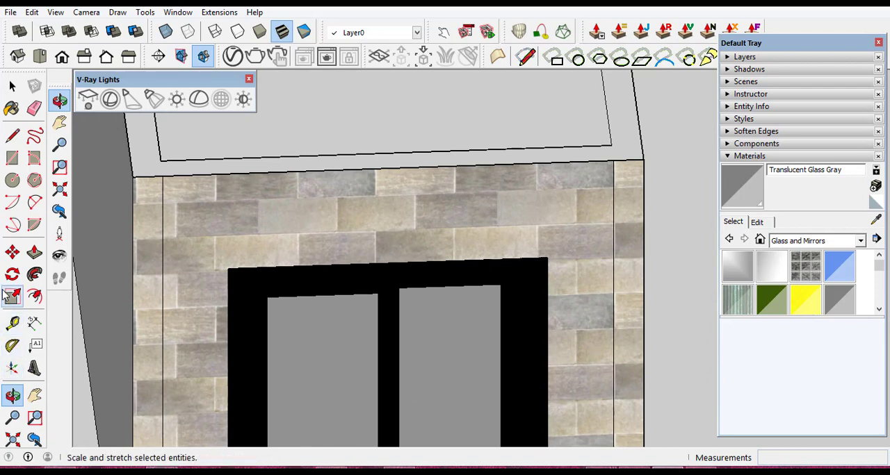
pyautogui.click(13, 158)
pyautogui.scroll(2, 252, 229)
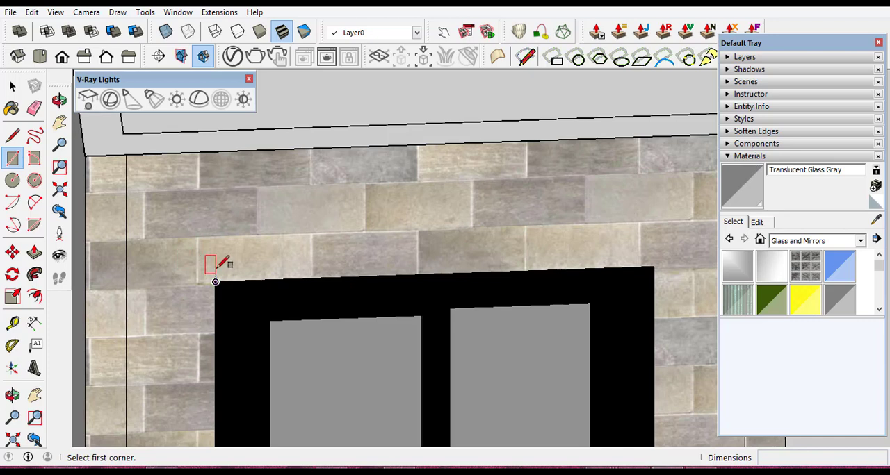
pyautogui.click(181, 259)
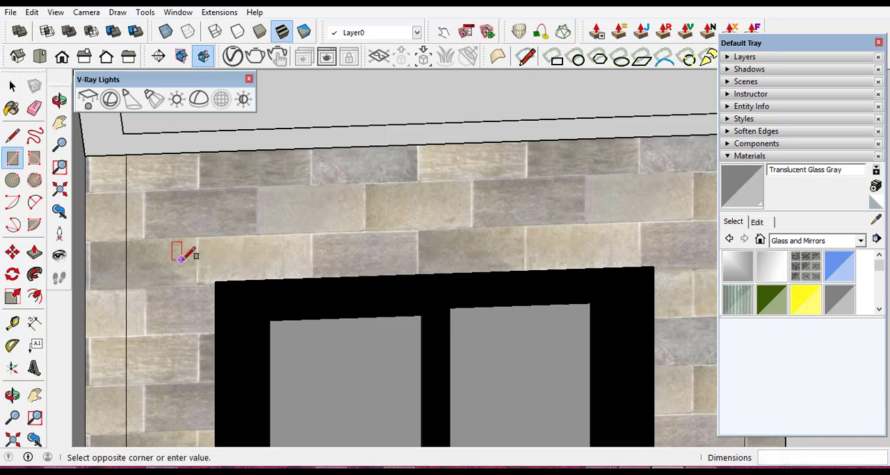
pyautogui.click(671, 218)
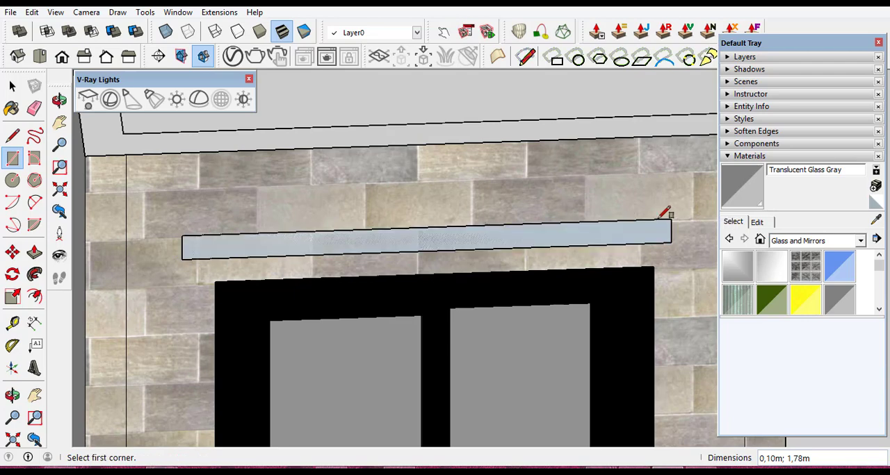
# - Reverse the face of the thin rectangle above the stone-clad wall's upper window
pyautogui.click(12, 85)
pyautogui.rightClick(263, 244)
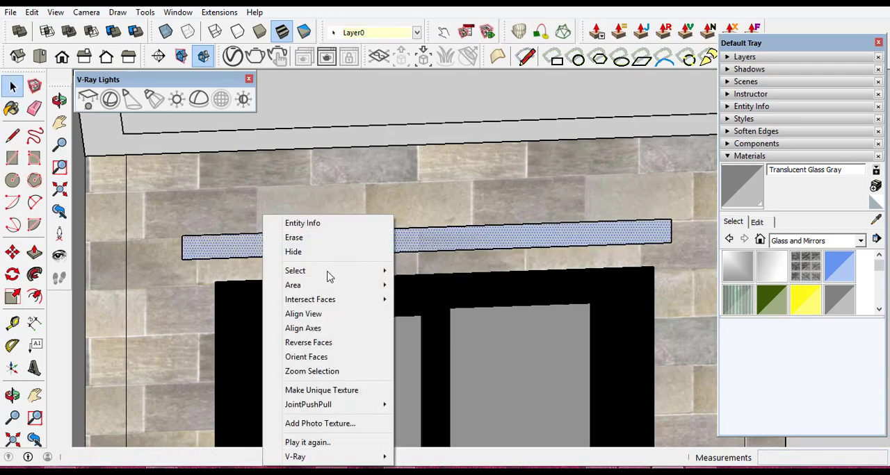
pyautogui.click(324, 343)
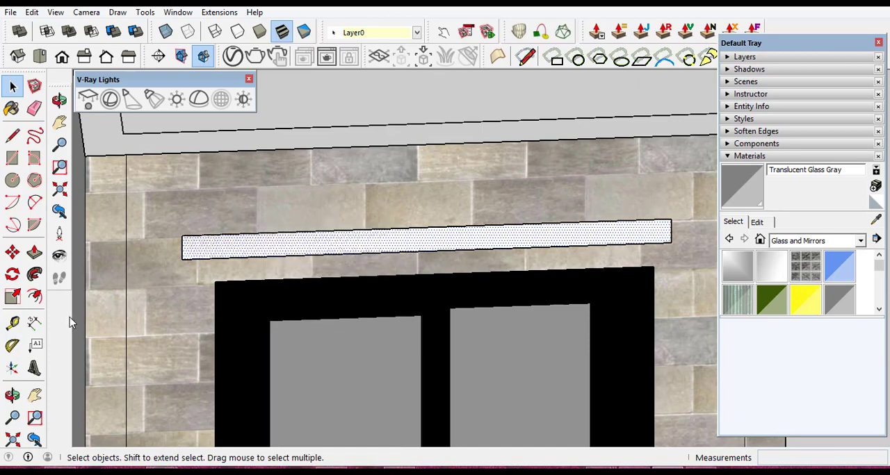
pyautogui.click(12, 395)
pyautogui.moveTo(671, 254); pyautogui.dragTo(293, 252)
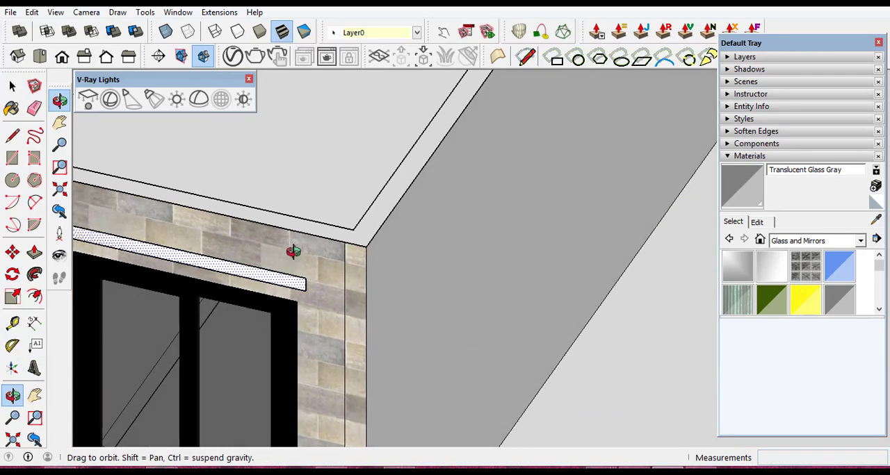
pyautogui.moveTo(371, 198); pyautogui.dragTo(570, 209)
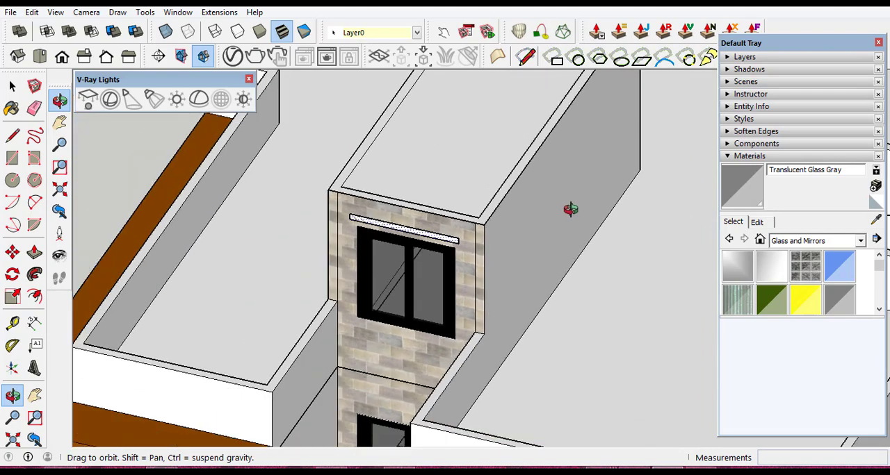
pyautogui.scroll(3, 392, 226)
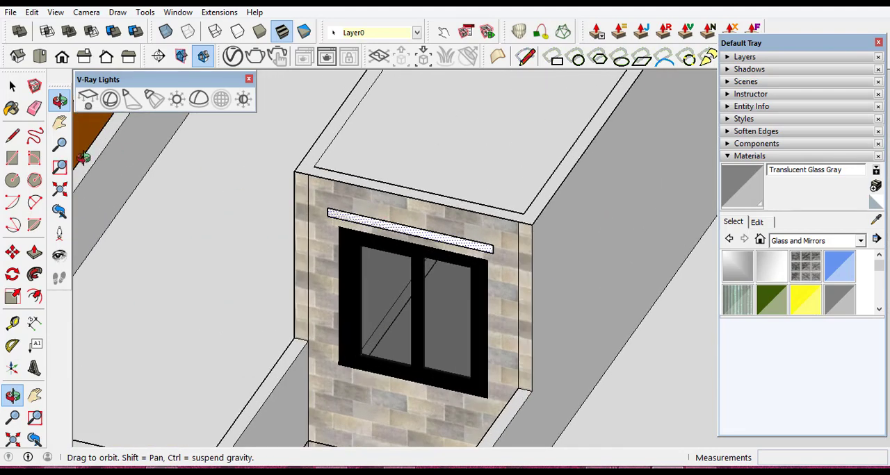
# - Extrude the thin rectangle above the stone-clad tower's upper window 0.25 m outward to form a canopy
pyautogui.click(12, 159)
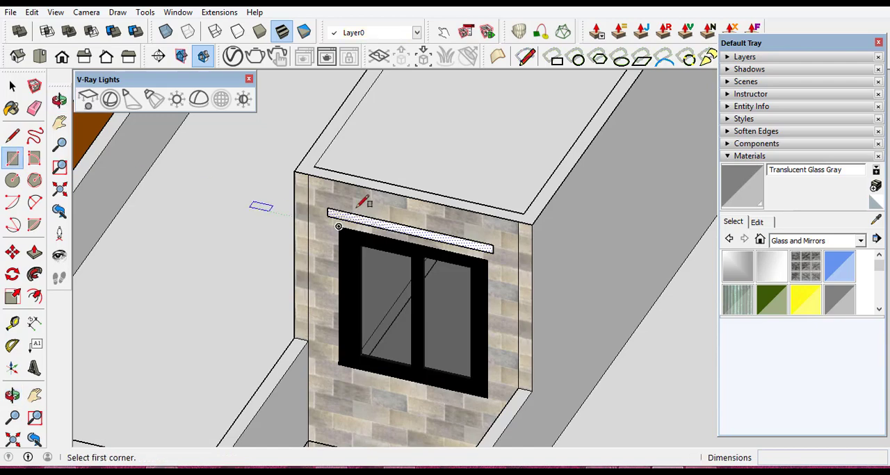
pyautogui.scroll(2, 384, 243)
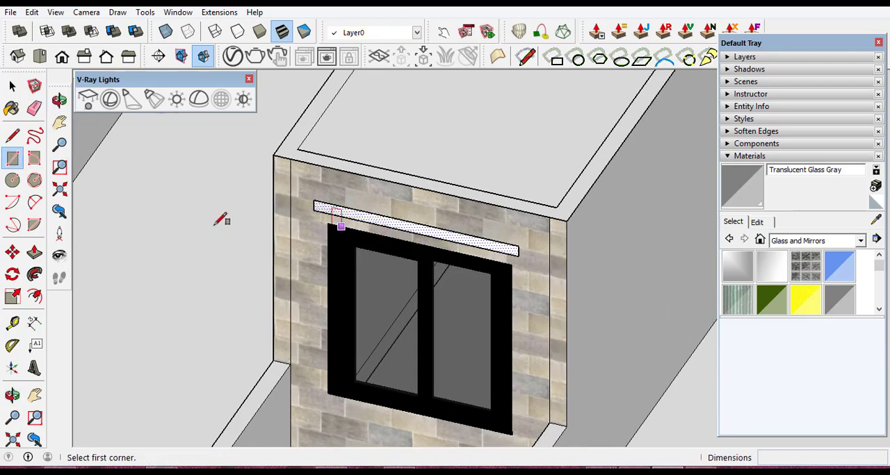
pyautogui.click(34, 252)
pyautogui.scroll(1, 435, 260)
pyautogui.scroll(3, 436, 236)
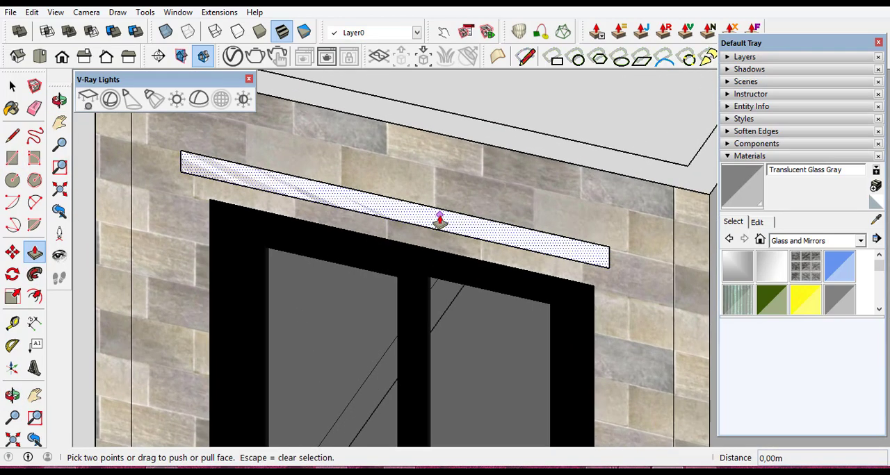
pyautogui.click(439, 221)
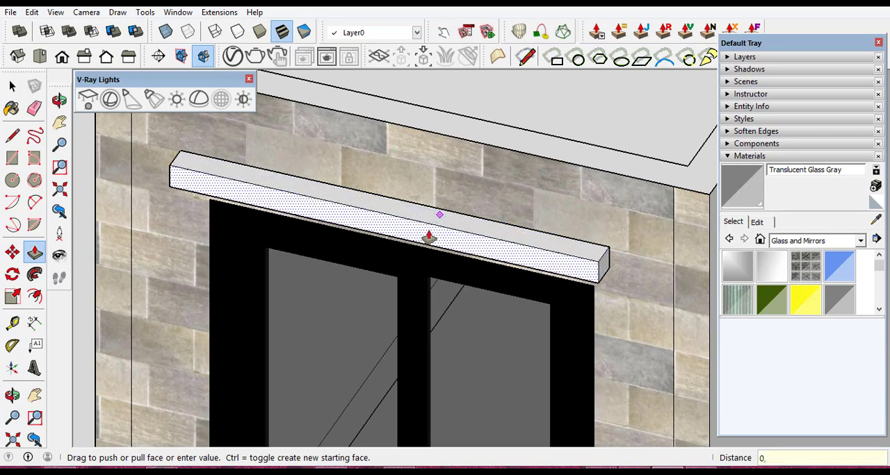
pyautogui.press('Return')
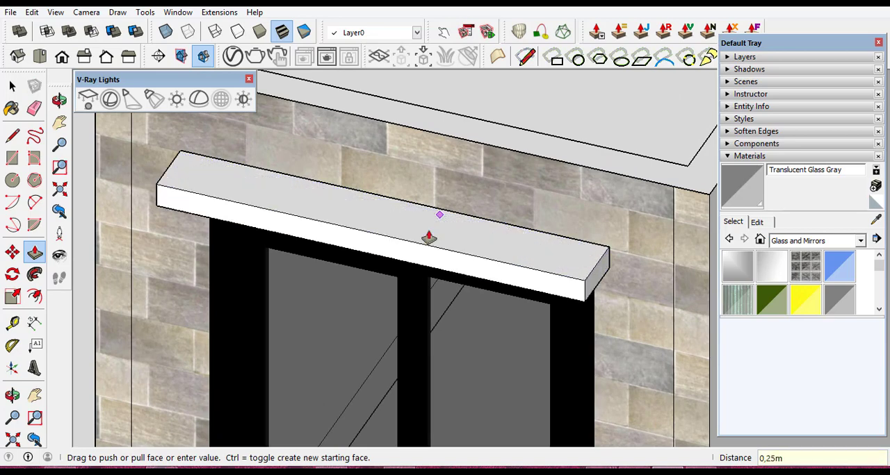
# - Select all connected geometry of the tower's upper window canopy and make it a group
pyautogui.click(8, 85)
pyautogui.click(14, 86)
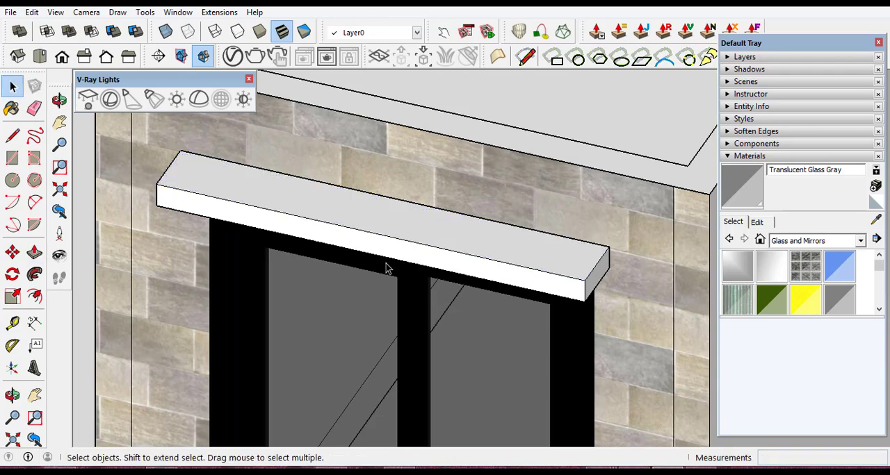
pyautogui.tripleClick(473, 255)
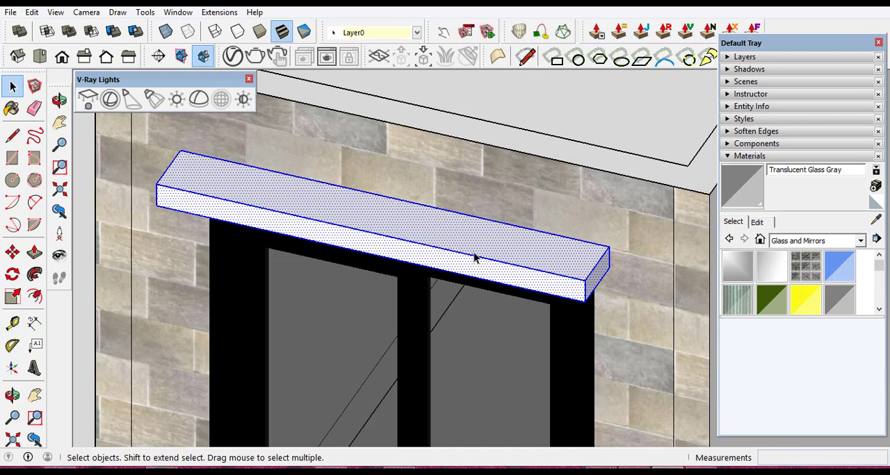
pyautogui.rightClick(473, 254)
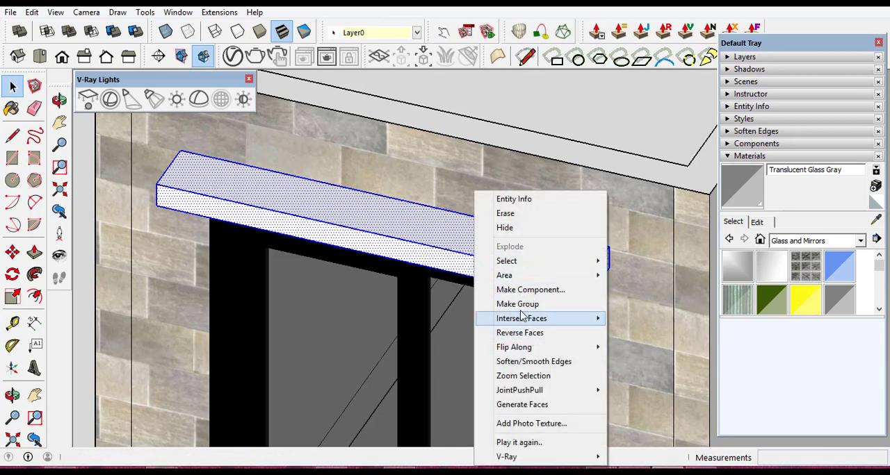
pyautogui.click(518, 304)
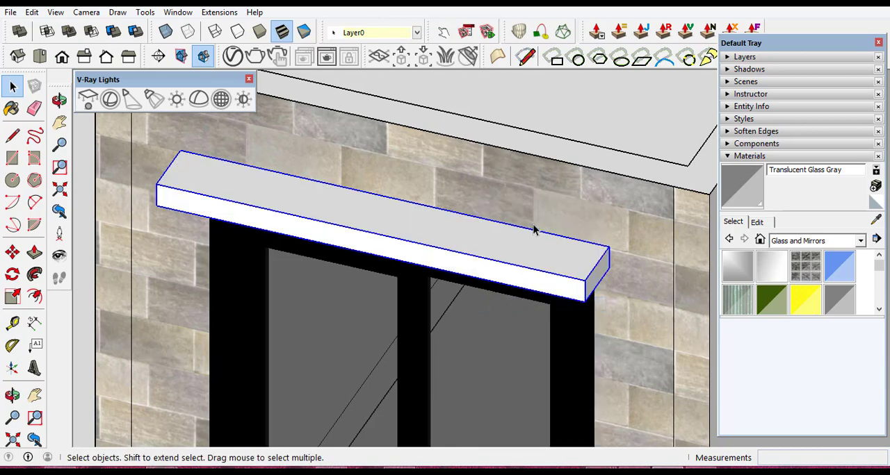
# - Copy the canopy group about 3.45 m down to the tower's middle window, using matching upper corners of the window frames as reference points
pyautogui.scroll(-5, 534, 230)
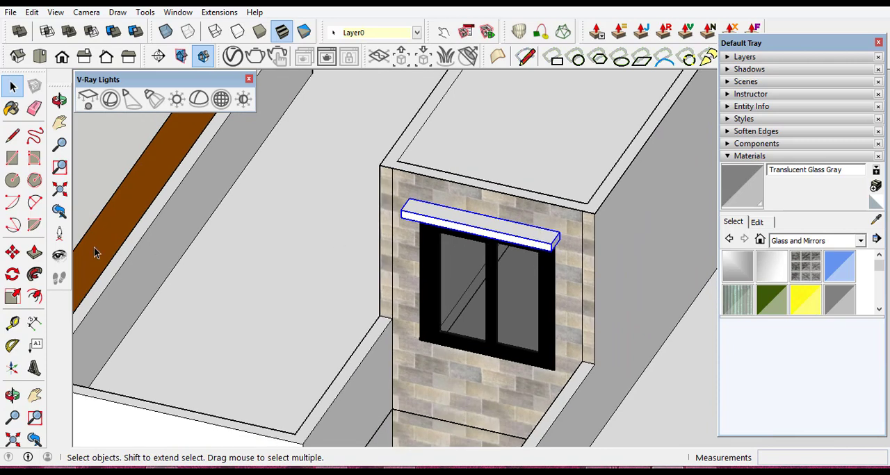
pyautogui.click(13, 253)
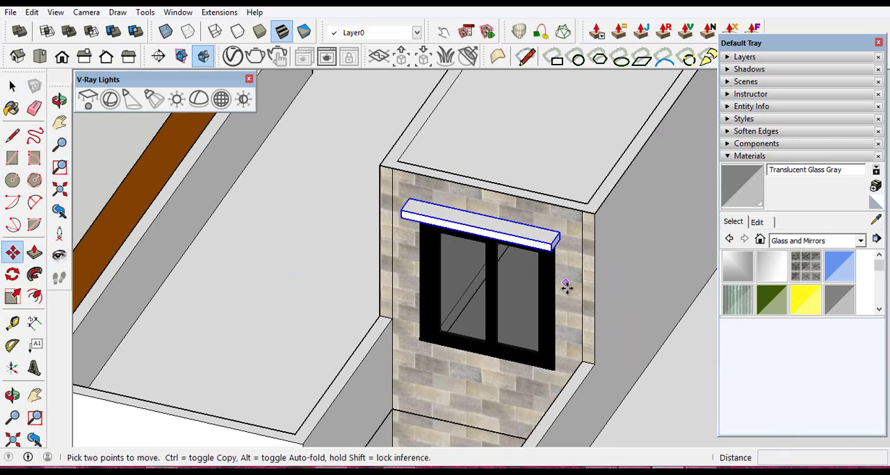
pyautogui.click(14, 396)
pyautogui.moveTo(609, 326); pyautogui.dragTo(610, 208)
pyautogui.scroll(5, 528, 159)
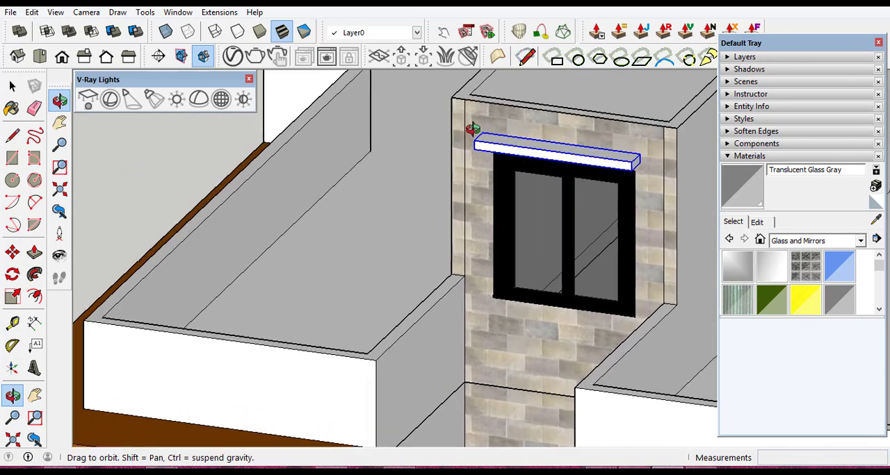
pyautogui.scroll(-5, 595, 110)
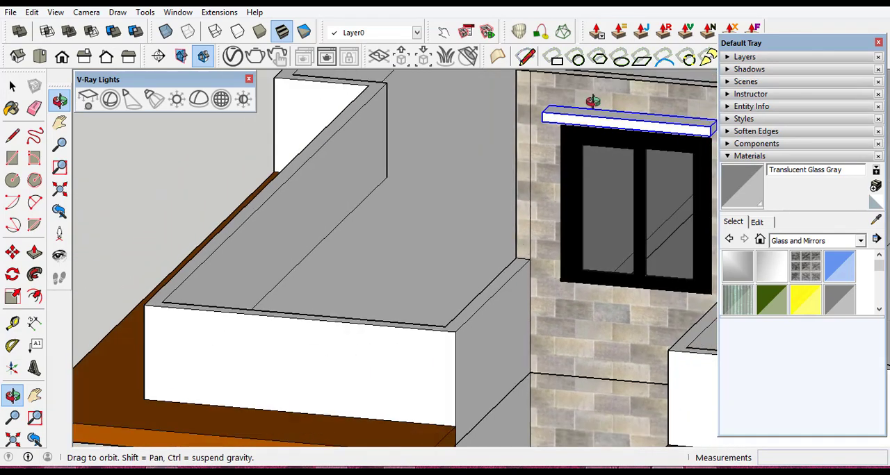
pyautogui.scroll(6, 577, 145)
pyautogui.scroll(-1, 556, 145)
pyautogui.scroll(1, 537, 221)
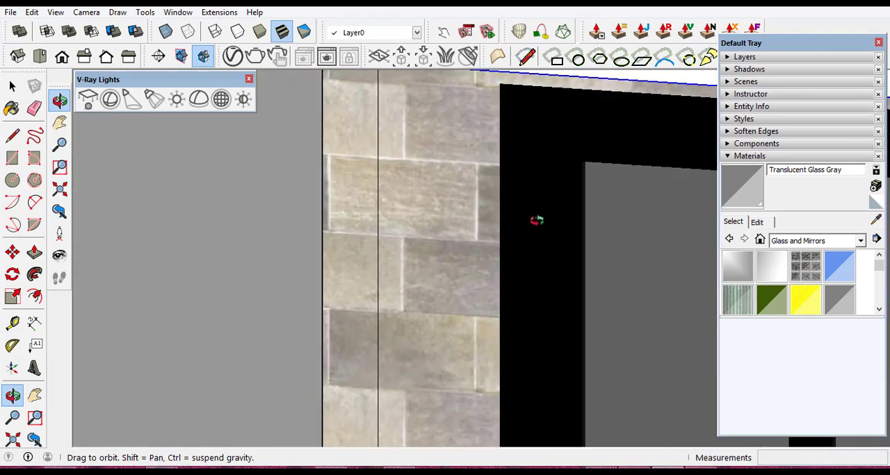
pyautogui.scroll(-1, 528, 241)
pyautogui.scroll(4, 531, 70)
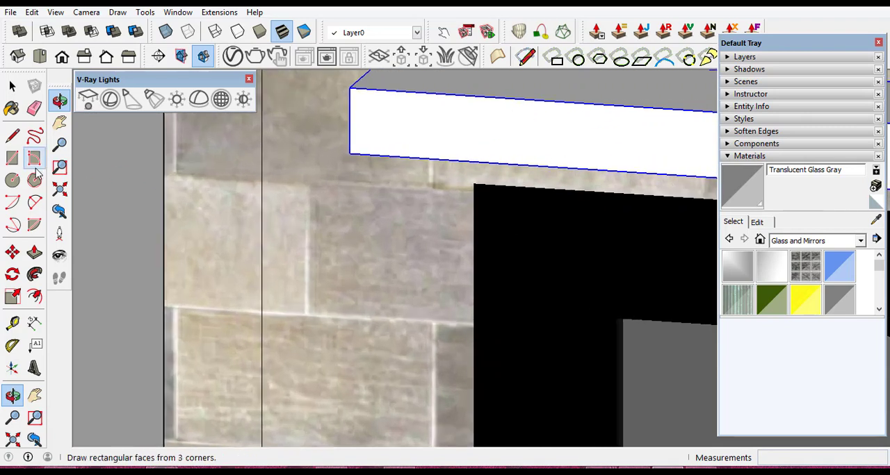
pyautogui.click(12, 255)
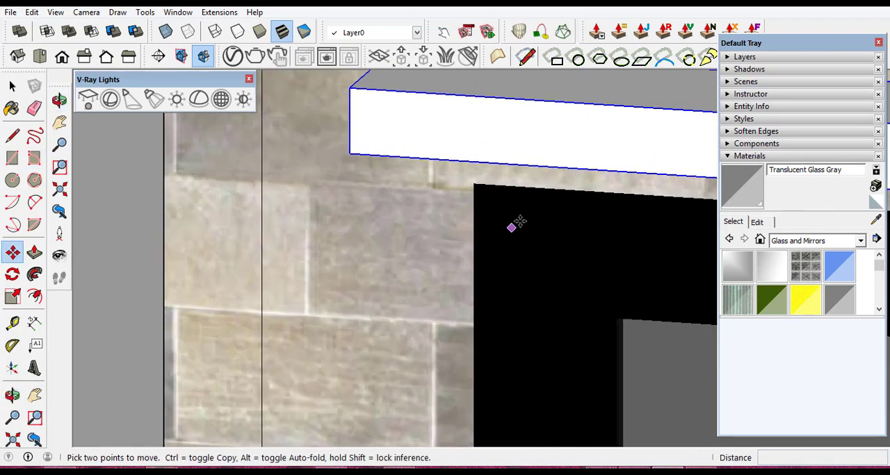
pyautogui.keyDown('ctrl'); pyautogui.click(472, 184); pyautogui.keyUp('ctrl')
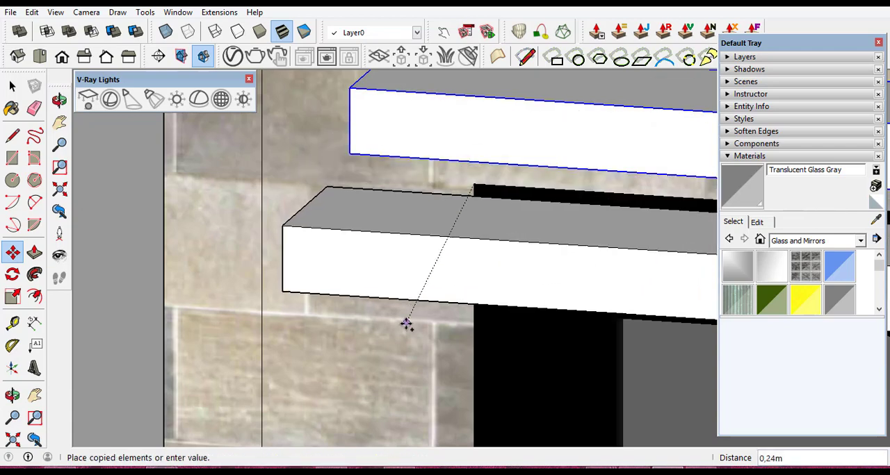
pyautogui.scroll(-4, 468, 263)
pyautogui.scroll(-8, 476, 262)
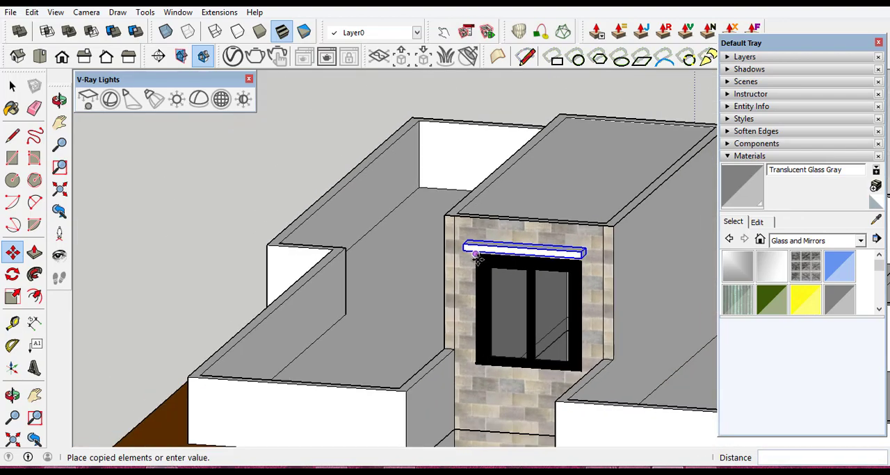
pyautogui.scroll(12, 478, 306)
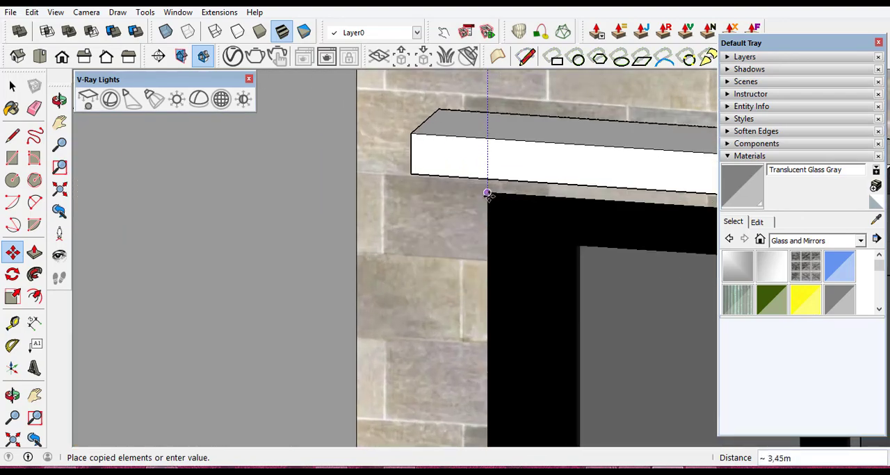
pyautogui.click(486, 193)
pyautogui.scroll(-10, 415, 248)
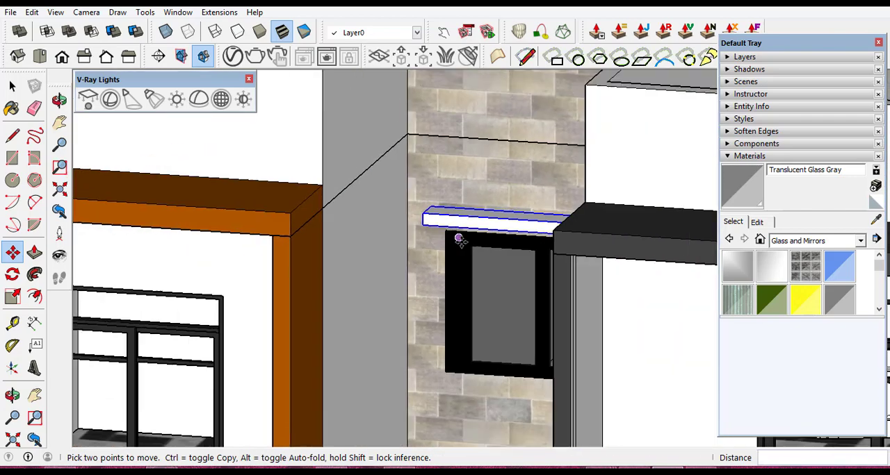
pyautogui.scroll(-3, 461, 245)
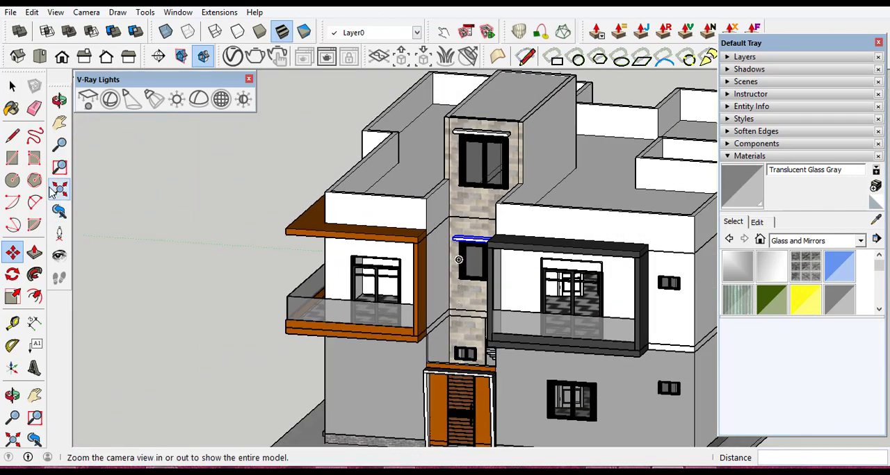
# - Deselect the copied canopy and examine the facade's balconies, tower and windows, both close up and as a whole
pyautogui.click(12, 394)
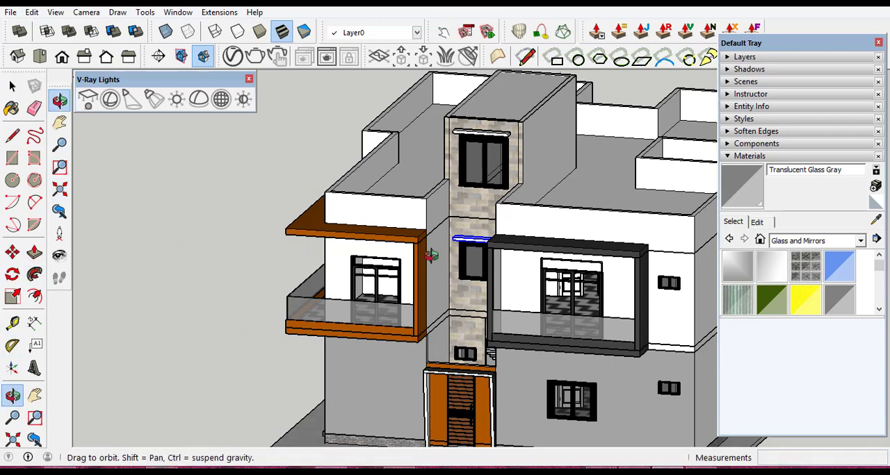
pyautogui.moveTo(433, 254); pyautogui.dragTo(520, 245)
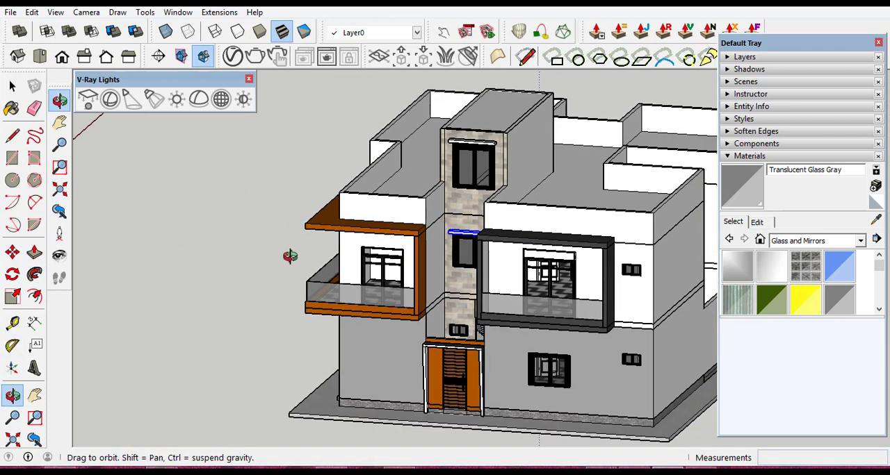
pyautogui.click(13, 86)
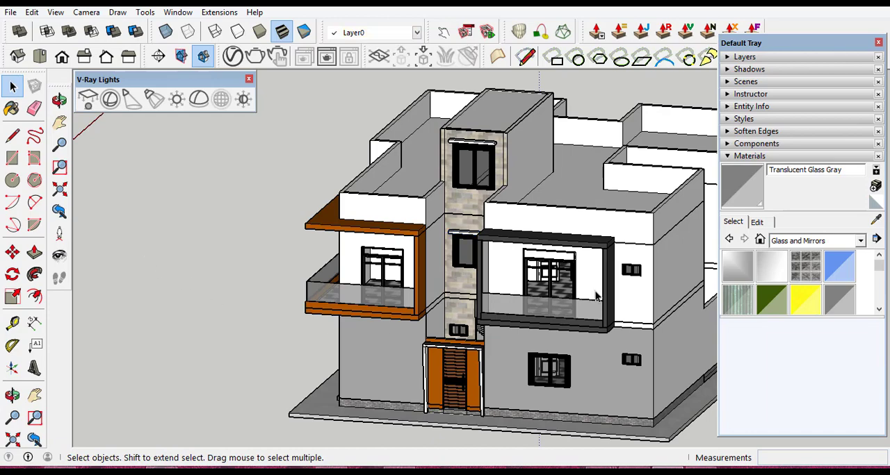
pyautogui.scroll(5, 598, 292)
pyautogui.scroll(-4, 583, 274)
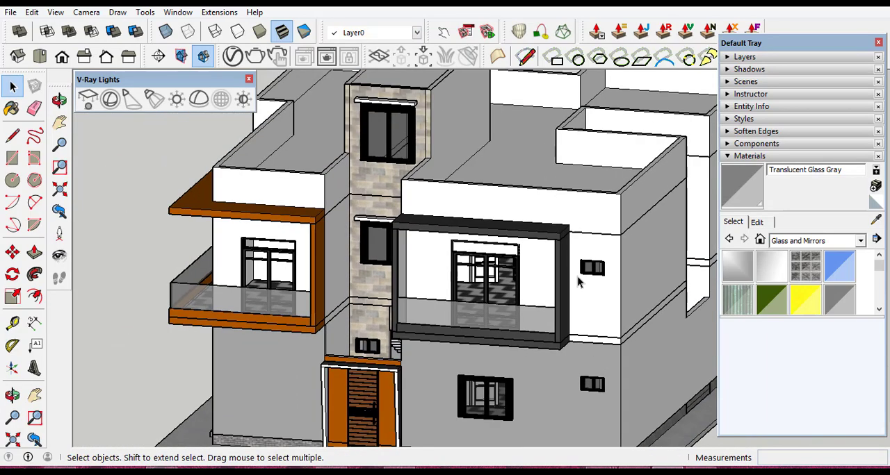
pyautogui.scroll(-2, 577, 281)
pyautogui.scroll(6, 584, 244)
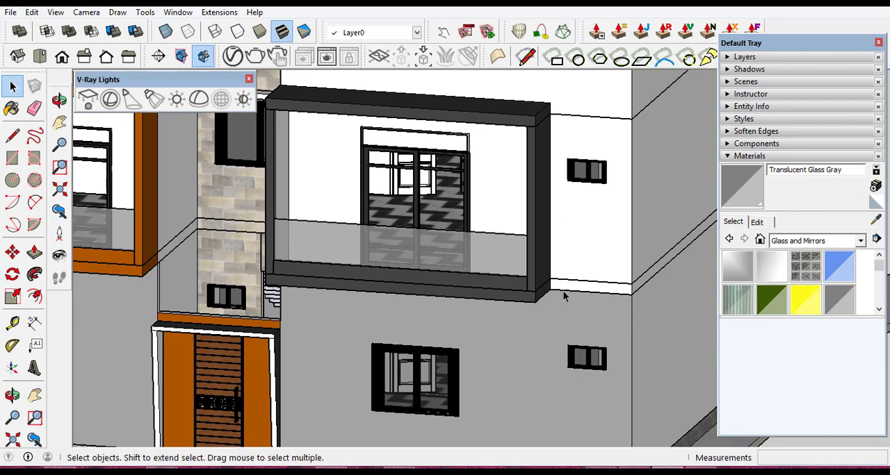
pyautogui.scroll(-3, 584, 344)
pyautogui.scroll(1, 594, 229)
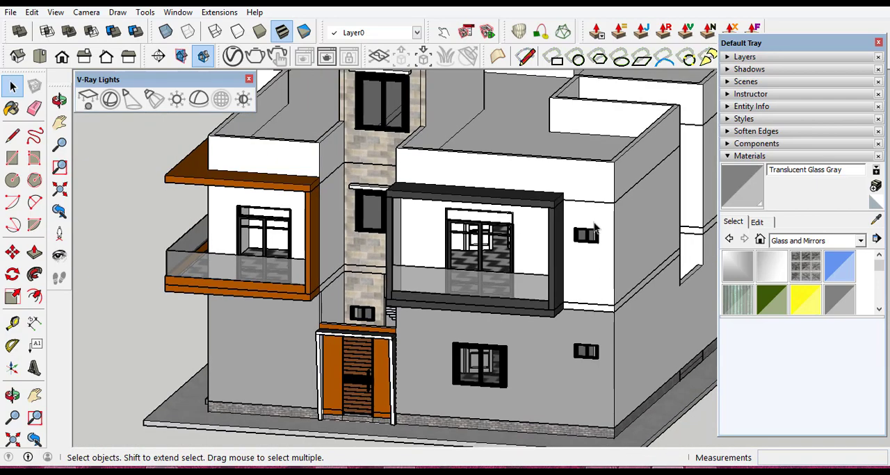
pyautogui.scroll(5, 476, 341)
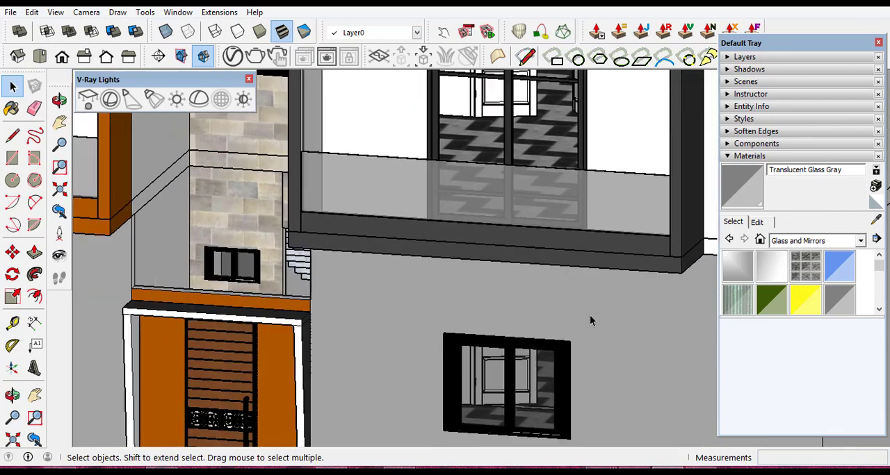
pyautogui.scroll(-5, 591, 320)
pyautogui.scroll(2, 475, 218)
pyautogui.scroll(2, 465, 221)
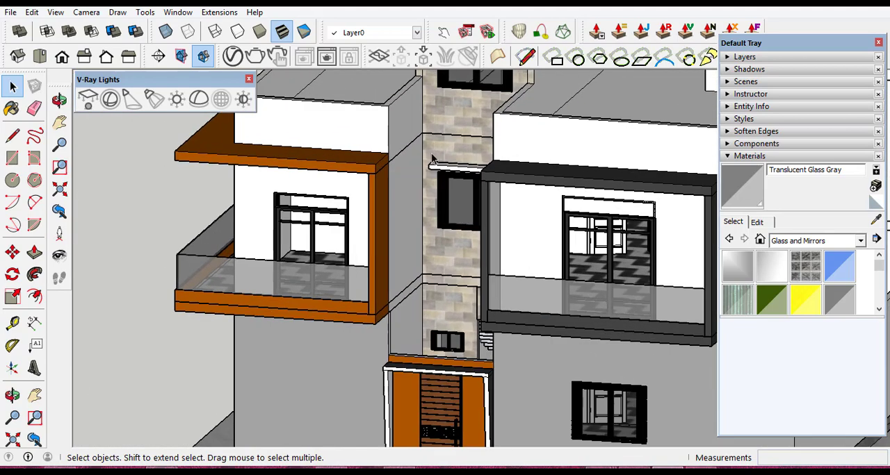
# - Copy the tower's middle window canopy about 5.74 m to the ground-floor window, using the window frames' matching upper corners as reference points
pyautogui.scroll(6, 432, 159)
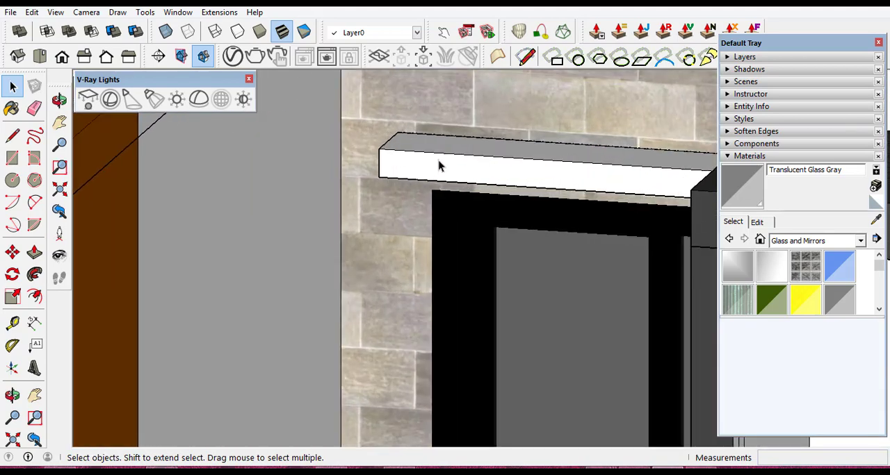
pyautogui.click(438, 172)
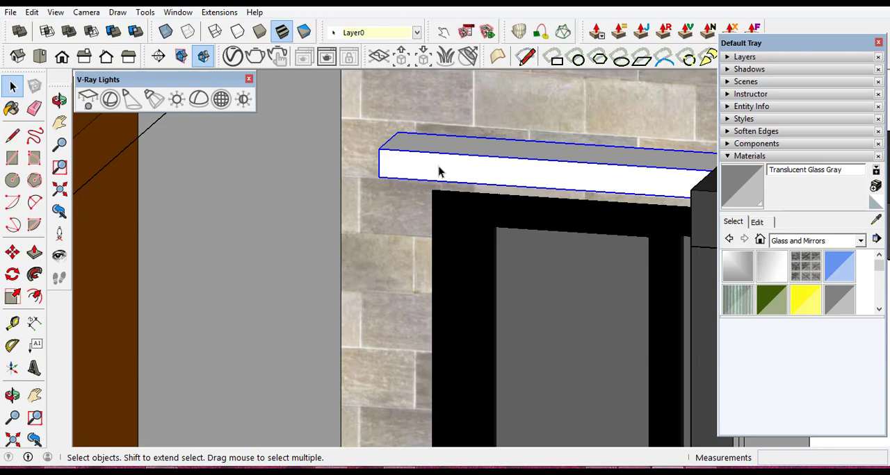
pyautogui.click(12, 252)
pyautogui.scroll(4, 450, 205)
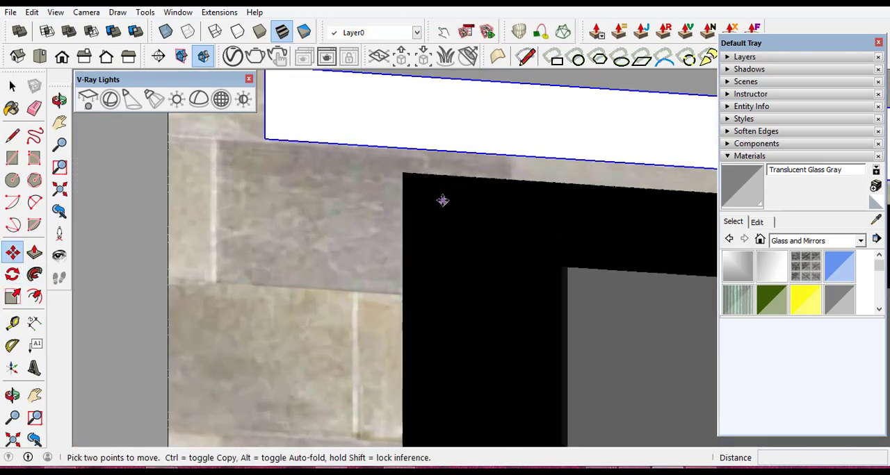
pyautogui.keyDown('ctrl'); pyautogui.click(401, 172); pyautogui.keyUp('ctrl')
pyautogui.scroll(-6, 360, 247)
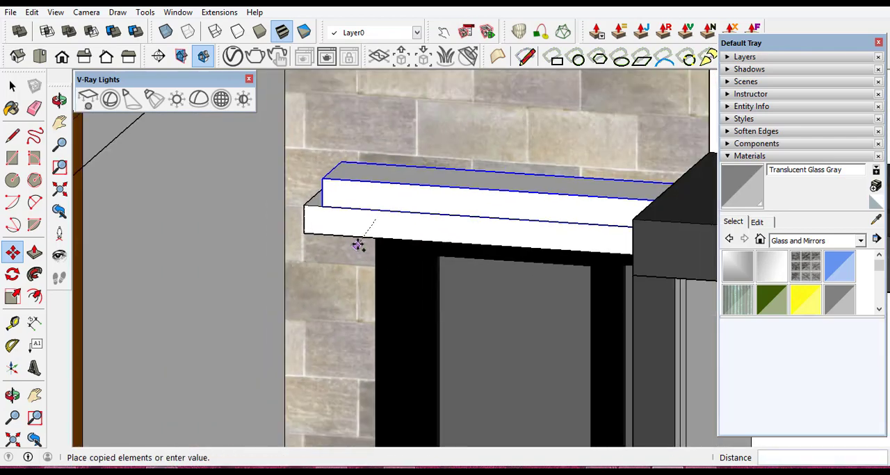
pyautogui.scroll(-5, 360, 238)
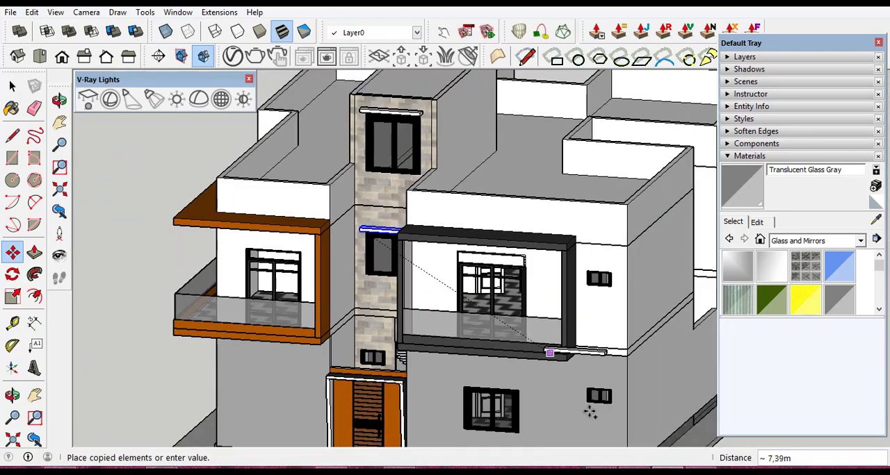
pyautogui.scroll(8, 484, 413)
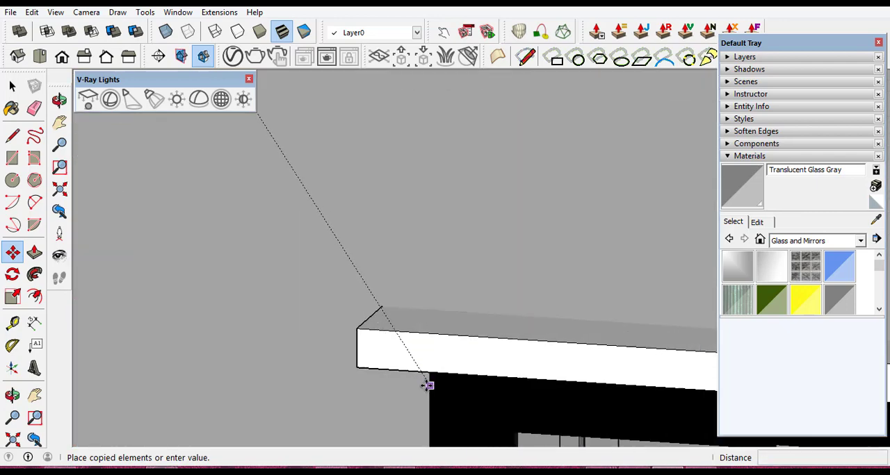
pyautogui.scroll(3, 431, 383)
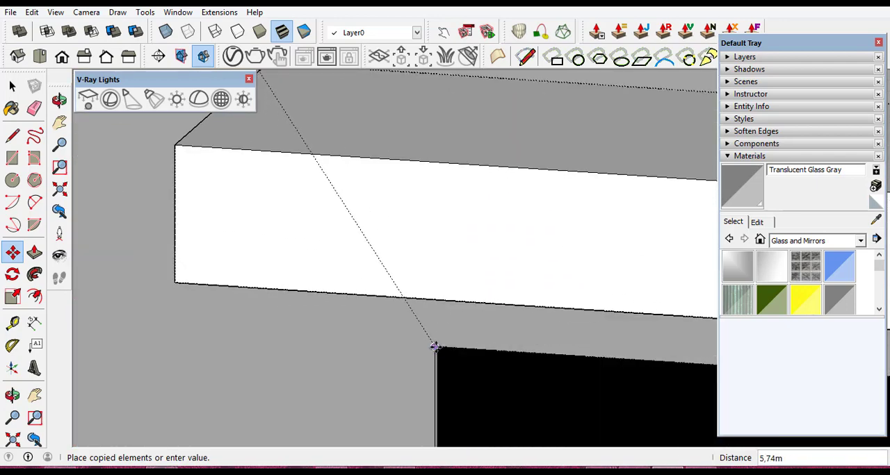
pyautogui.click(435, 345)
pyautogui.scroll(-6, 358, 314)
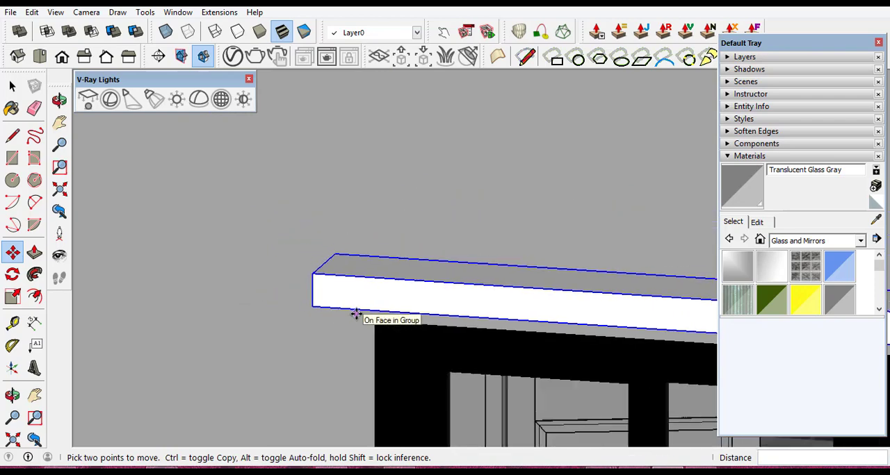
pyautogui.scroll(-3, 356, 314)
pyautogui.scroll(-3, 363, 355)
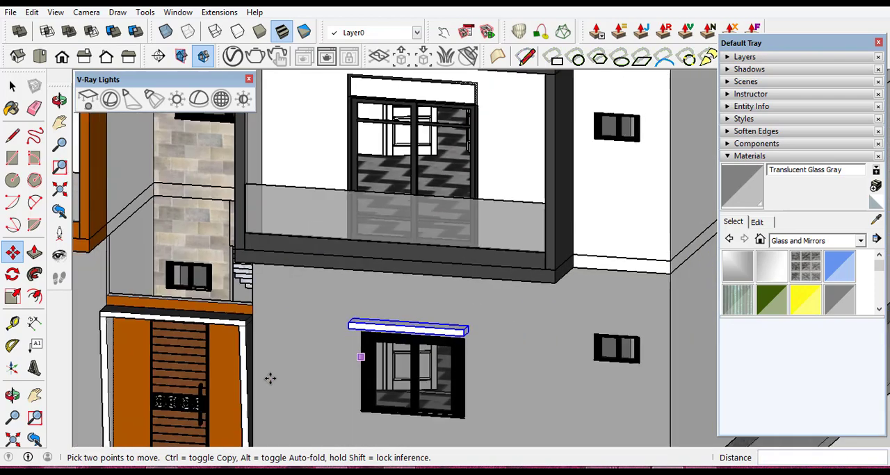
# - Examine the ground-floor window's copied canopy and the small windows beside the dark-framed balcony from different angles
pyautogui.click(12, 395)
pyautogui.moveTo(387, 320); pyautogui.dragTo(506, 302)
pyautogui.scroll(-3, 479, 287)
pyautogui.scroll(5, 689, 324)
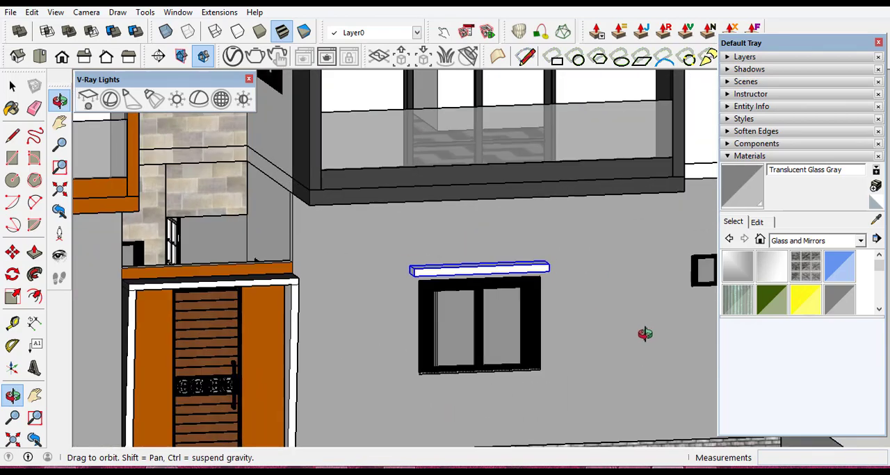
pyautogui.scroll(-2, 392, 343)
pyautogui.scroll(-5, 376, 339)
pyautogui.moveTo(377, 332); pyautogui.dragTo(465, 221)
pyautogui.scroll(10, 465, 221)
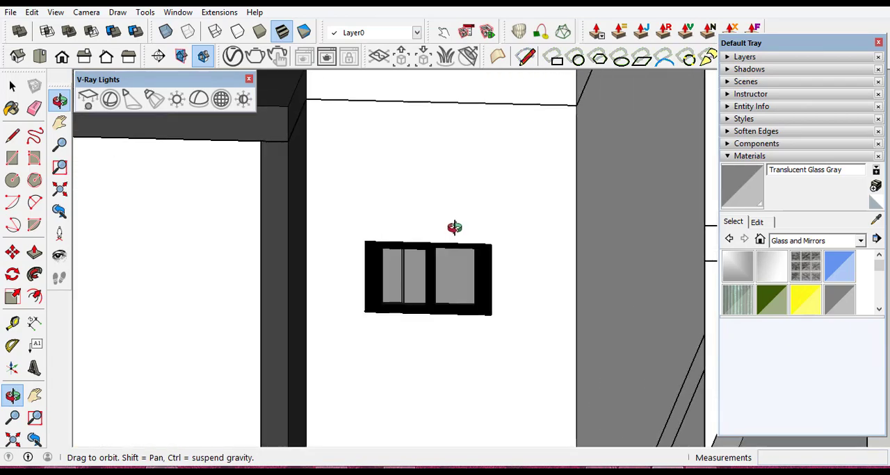
# - Draw a thin rectangle about 0.10 m by 0.87 m on the wall just above the small ground-floor window
pyautogui.click(12, 159)
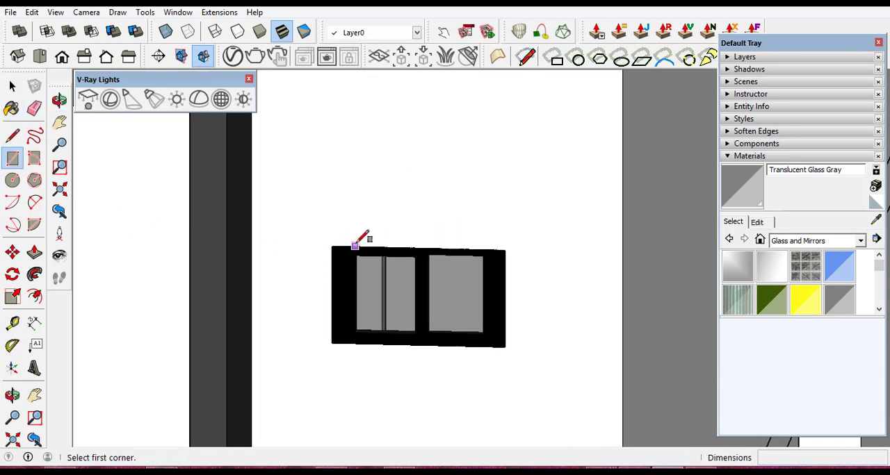
pyautogui.scroll(4, 355, 239)
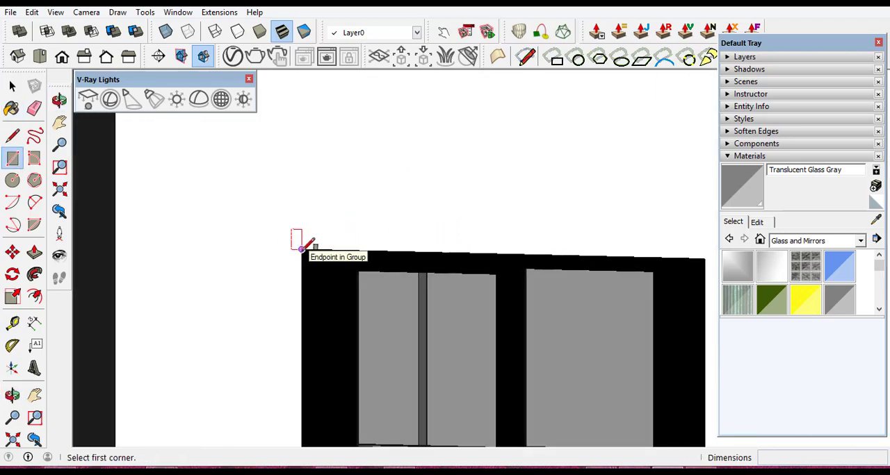
pyautogui.scroll(-10, 417, 195)
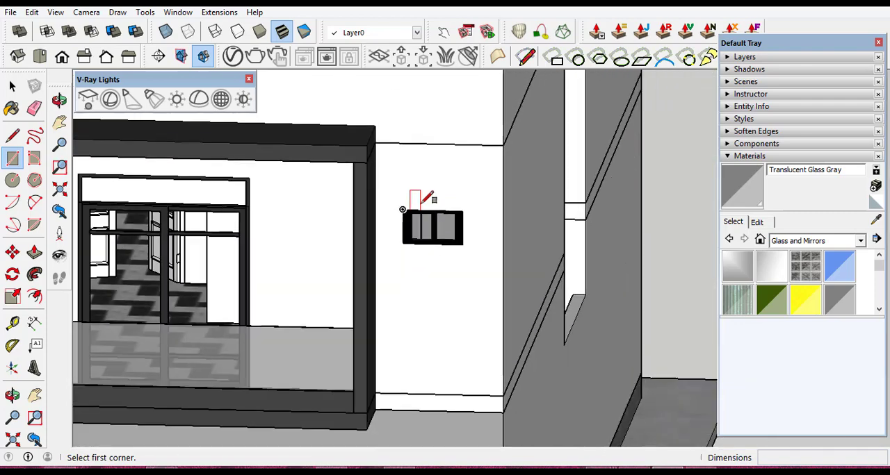
pyautogui.scroll(-2, 422, 383)
pyautogui.scroll(6, 427, 381)
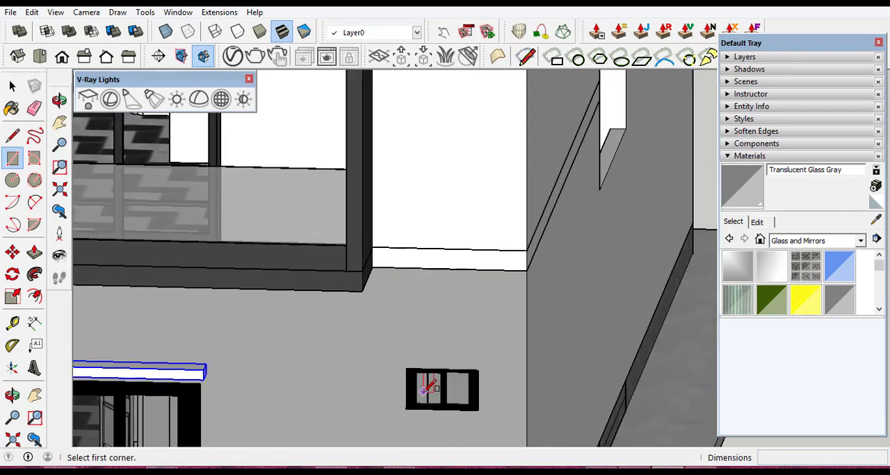
pyautogui.scroll(2, 424, 382)
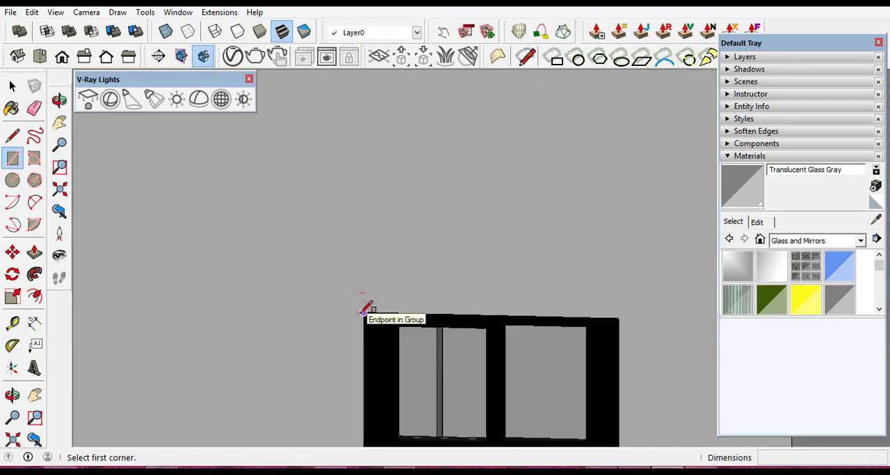
pyautogui.click(329, 287)
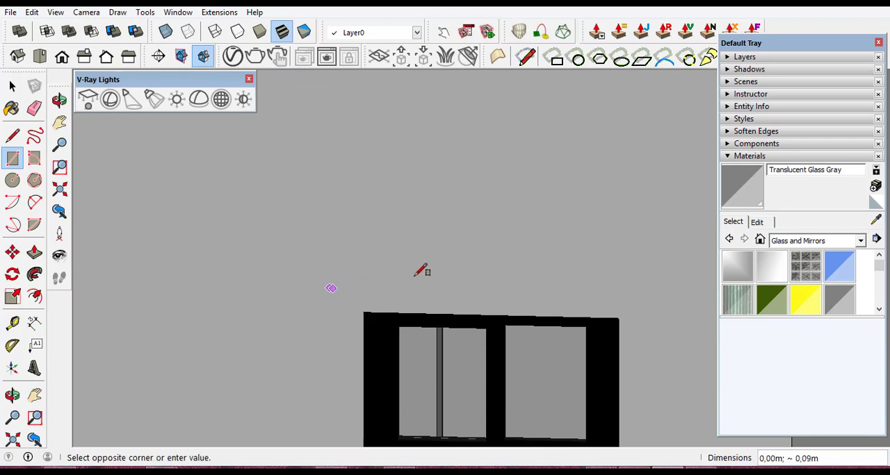
pyautogui.click(645, 260)
# - Reverse the face of the thin rectangle above the small ground-floor window
pyautogui.click(12, 86)
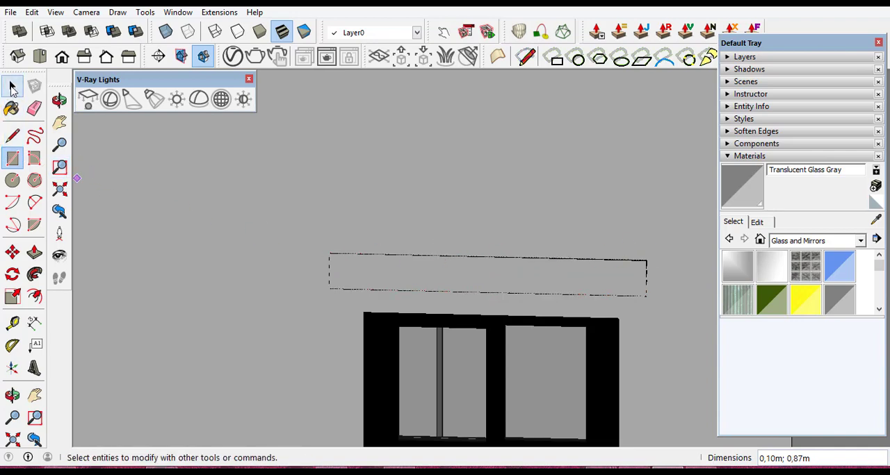
pyautogui.click(432, 278)
pyautogui.rightClick(432, 277)
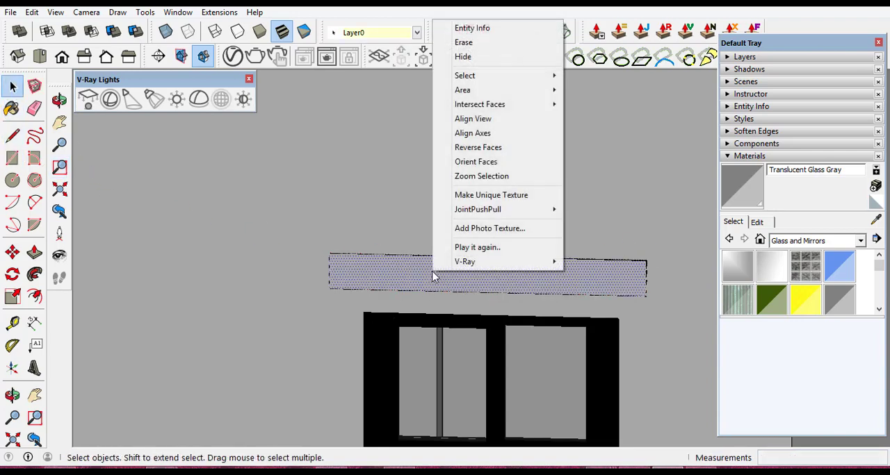
pyautogui.click(486, 148)
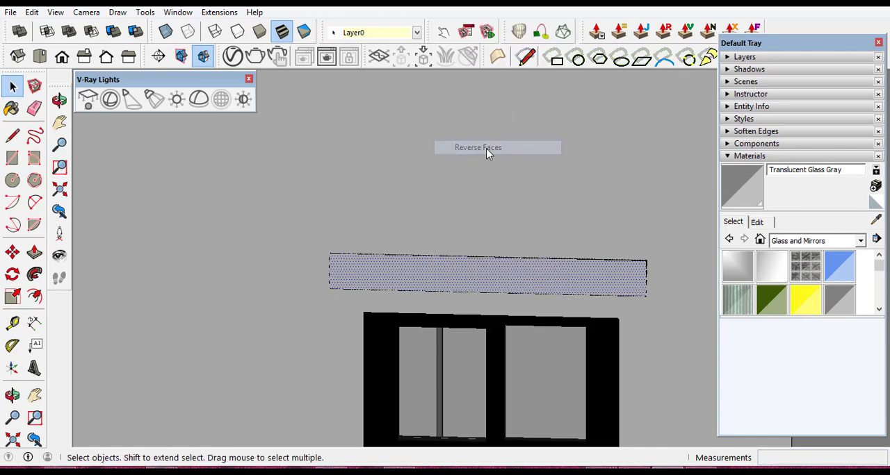
# - Extrude the thin rectangle above the small ground-floor window 0.25 m outward to form a canopy
pyautogui.click(13, 395)
pyautogui.moveTo(675, 281); pyautogui.dragTo(610, 318)
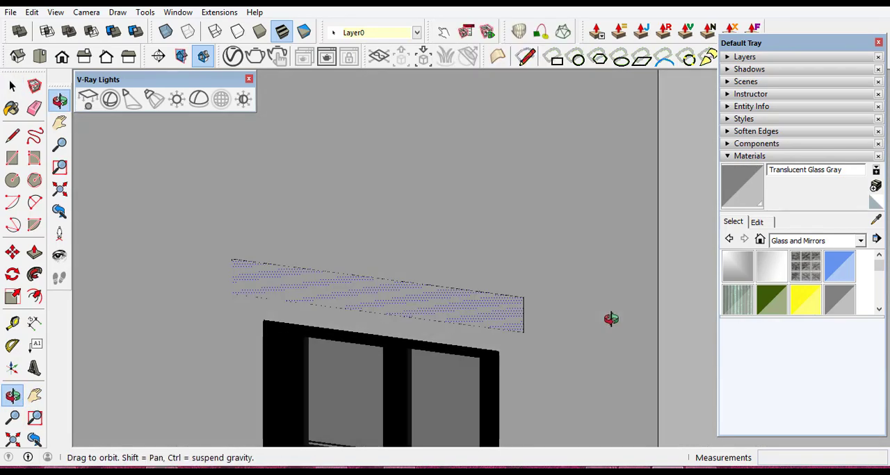
pyautogui.moveTo(561, 304); pyautogui.dragTo(577, 303)
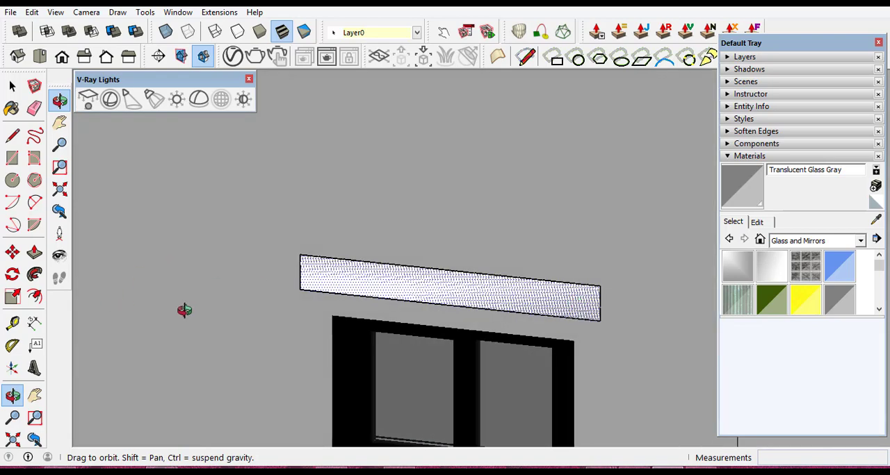
pyautogui.click(35, 253)
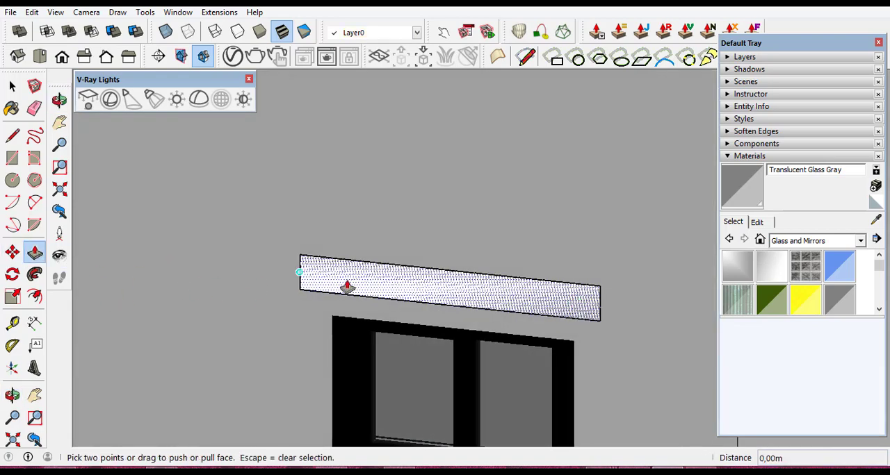
pyautogui.click(362, 278)
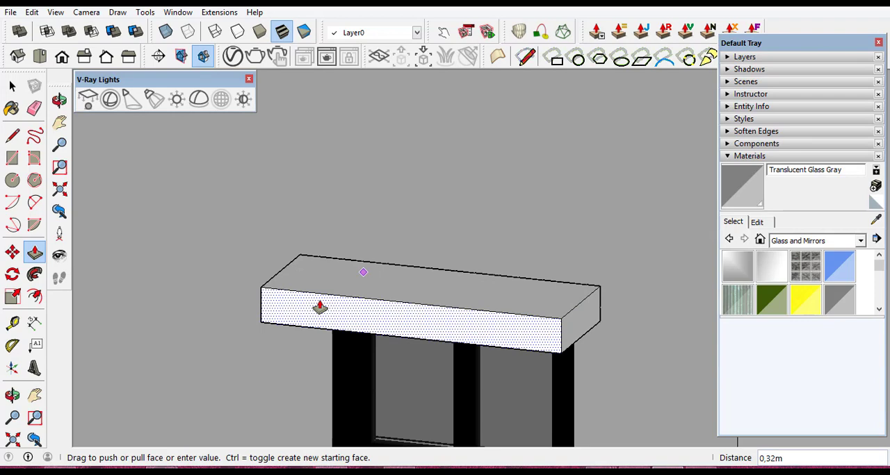
pyautogui.write('0,25')
pyautogui.press('Return')
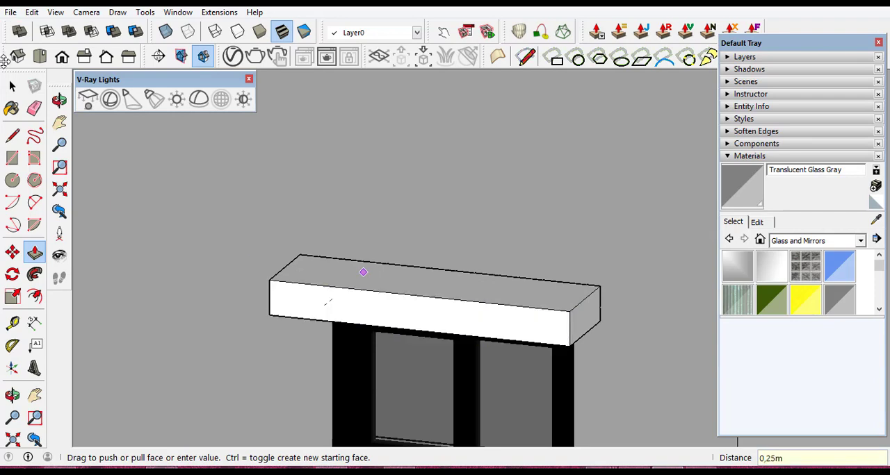
# - Select all connected geometry of the small ground-floor window's canopy and make it a group
pyautogui.click(11, 85)
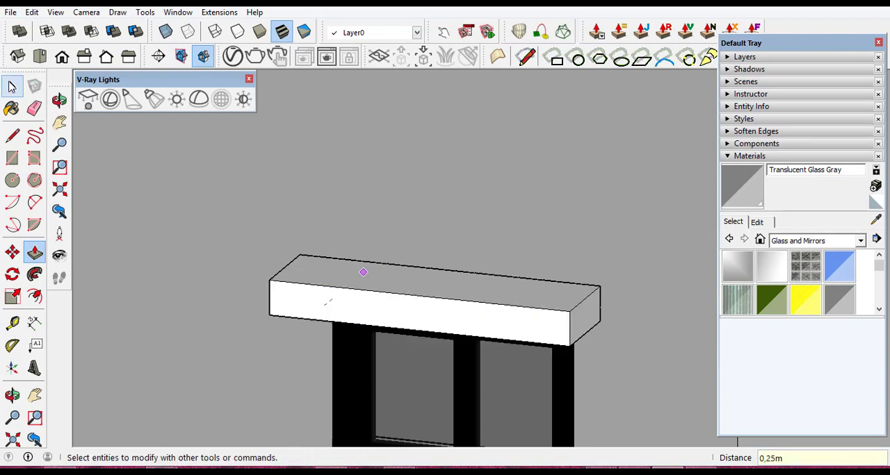
pyautogui.tripleClick(527, 322)
pyautogui.rightClick(527, 321)
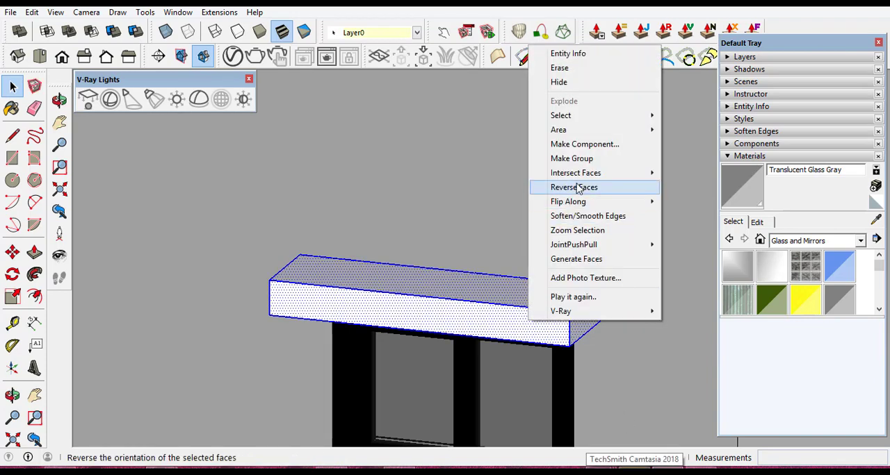
pyautogui.click(587, 160)
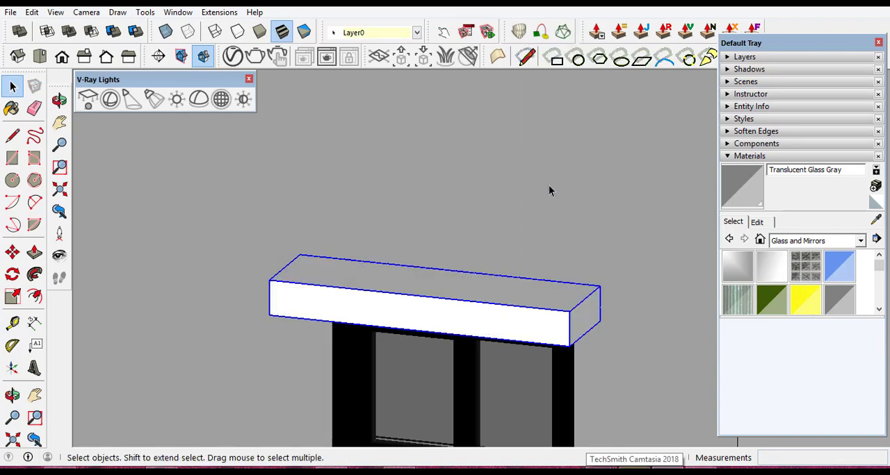
# - Paint the small ground-floor window's canopy group with the brown Color C07 from the Colors collection
pyautogui.click(12, 395)
pyautogui.moveTo(426, 248); pyautogui.dragTo(435, 231)
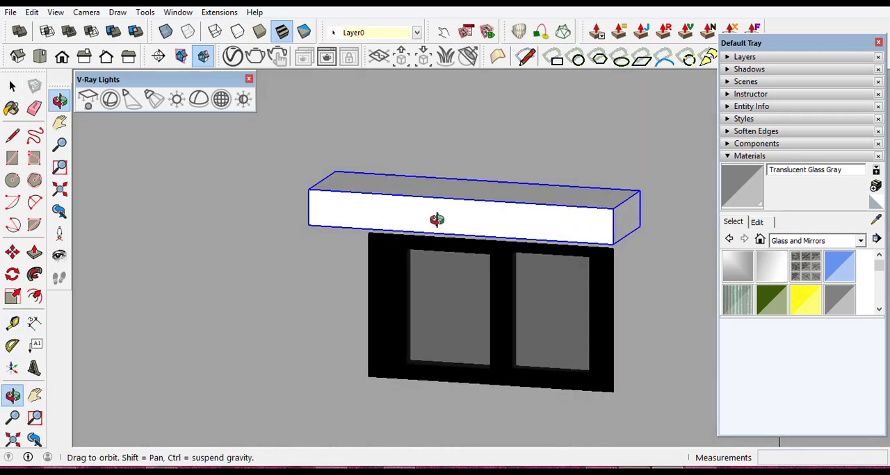
pyautogui.scroll(3, 450, 211)
pyautogui.moveTo(477, 211); pyautogui.dragTo(478, 207)
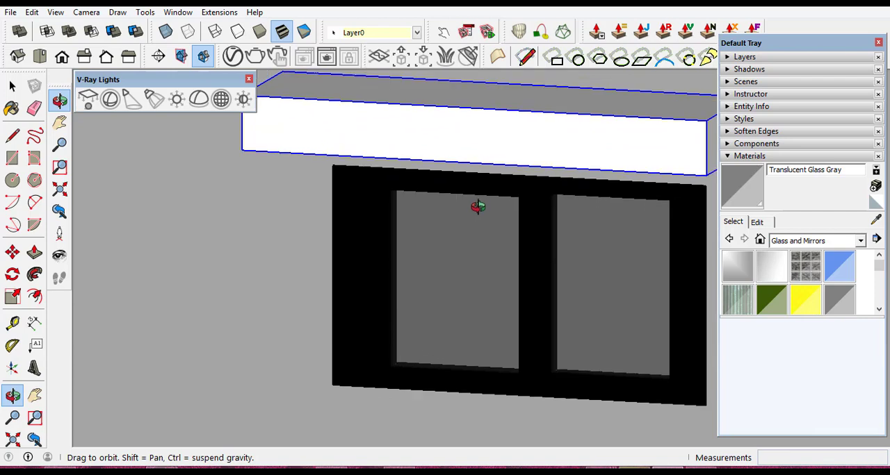
pyautogui.scroll(-2, 382, 228)
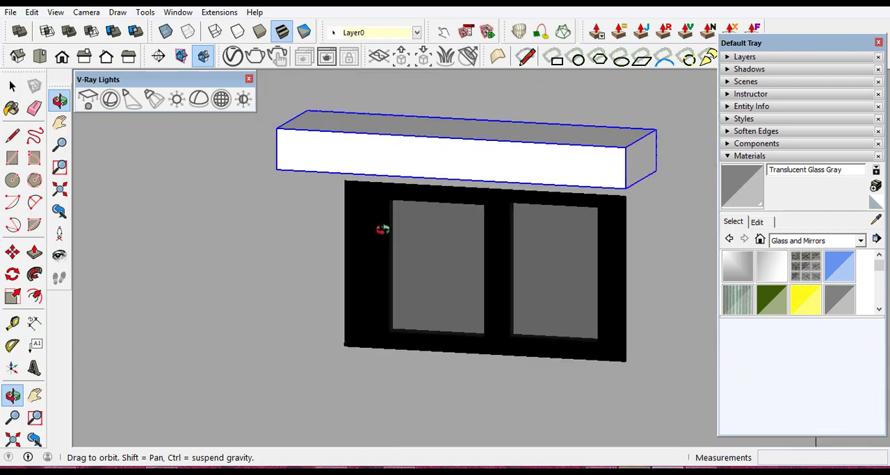
pyautogui.click(862, 242)
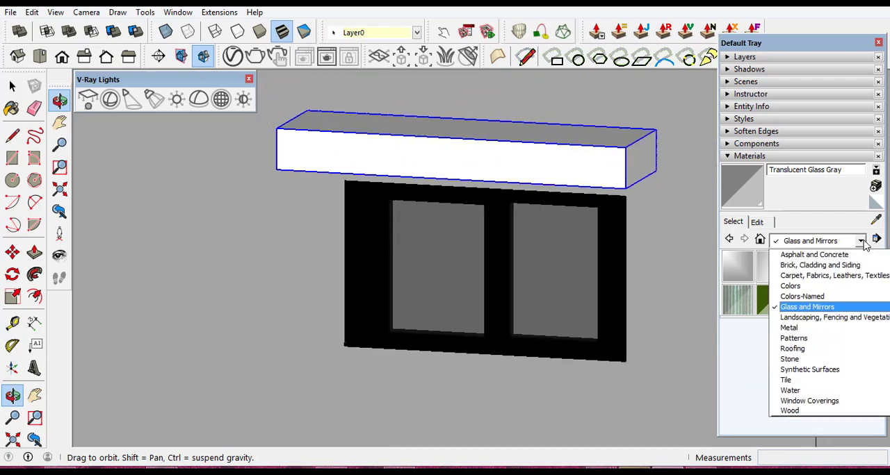
pyautogui.click(790, 286)
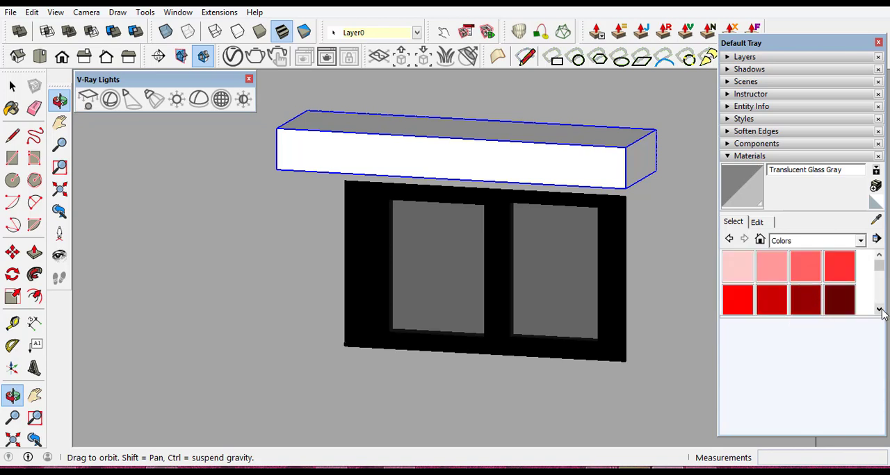
pyautogui.click(879, 310)
pyautogui.click(880, 310)
pyautogui.click(879, 310)
pyautogui.click(879, 310)
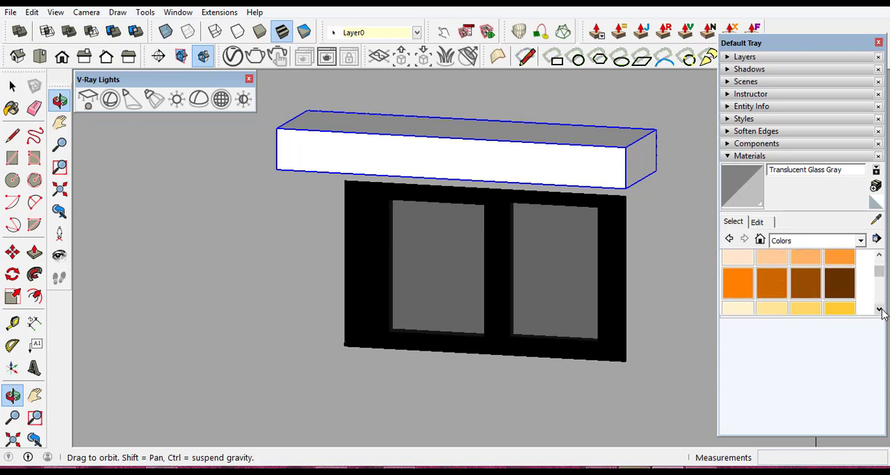
pyautogui.click(811, 290)
pyautogui.click(573, 164)
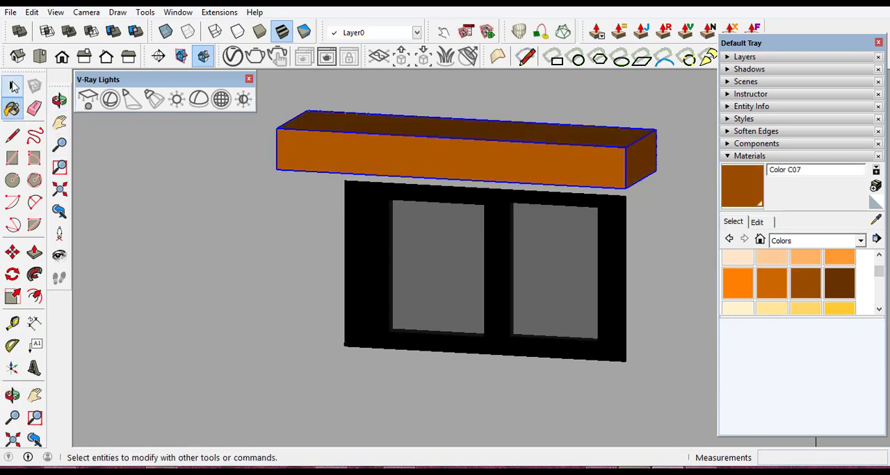
# - Copy the small ground-floor window's brown canopy to the matching upper-floor window, aligning it by the window's upper-left corner
pyautogui.click(14, 253)
pyautogui.scroll(3, 367, 193)
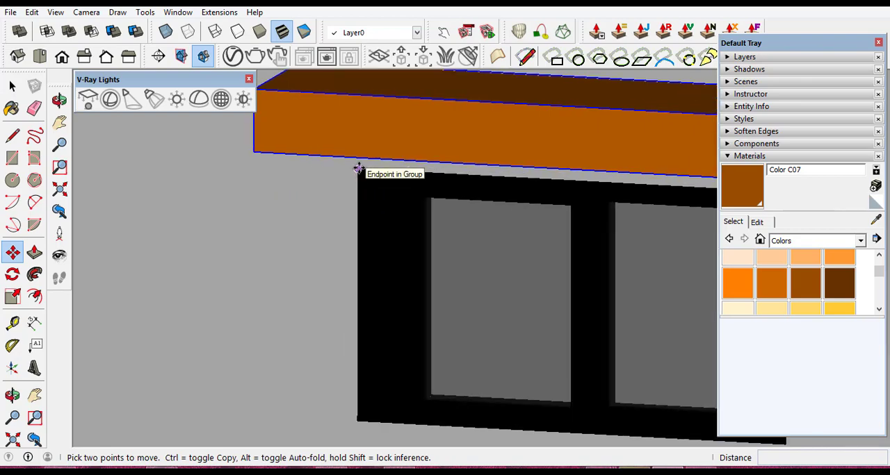
pyautogui.press('ctrl')
pyautogui.click(358, 169)
pyautogui.scroll(-3, 300, 312)
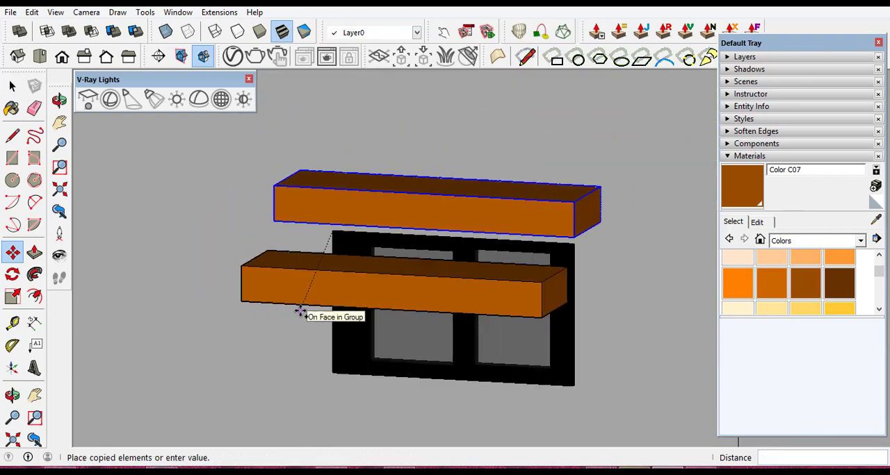
pyautogui.scroll(-5, 300, 312)
pyautogui.scroll(5, 373, 288)
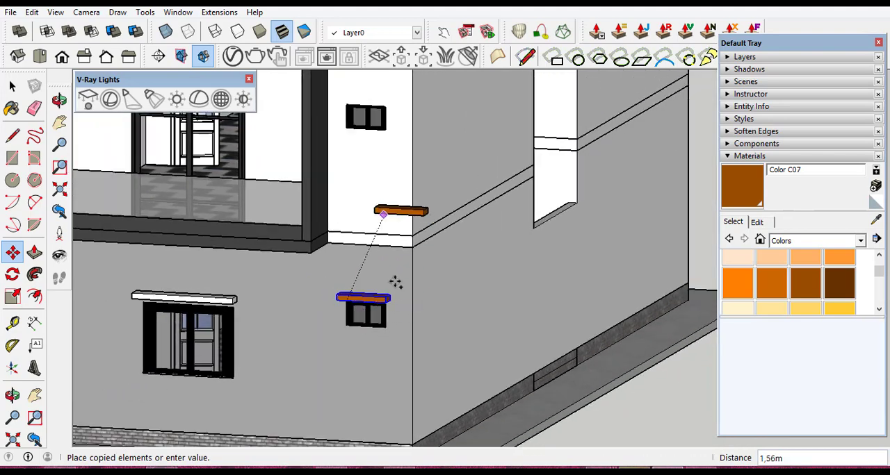
pyautogui.scroll(-4, 395, 281)
pyautogui.scroll(2, 377, 232)
pyautogui.scroll(8, 357, 153)
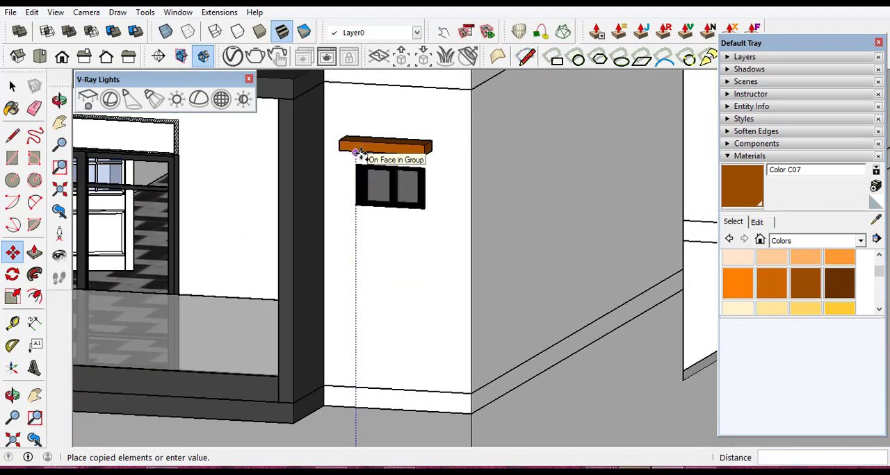
pyautogui.scroll(5, 357, 179)
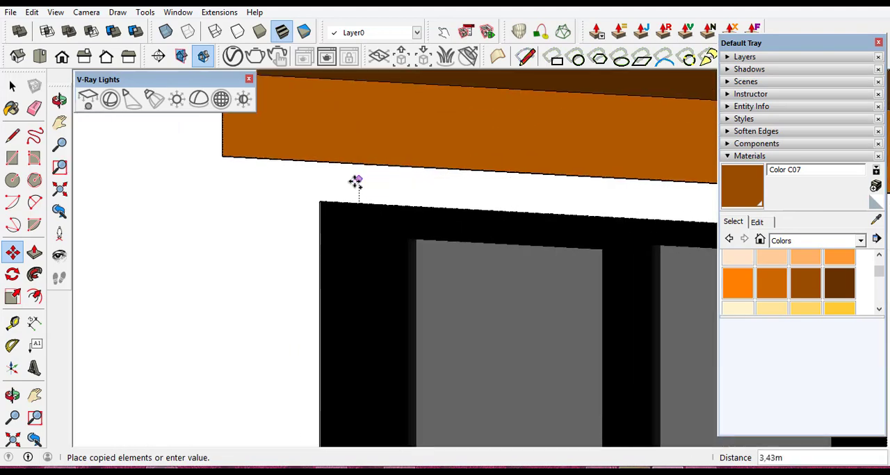
pyautogui.click(319, 201)
pyautogui.scroll(-10, 463, 208)
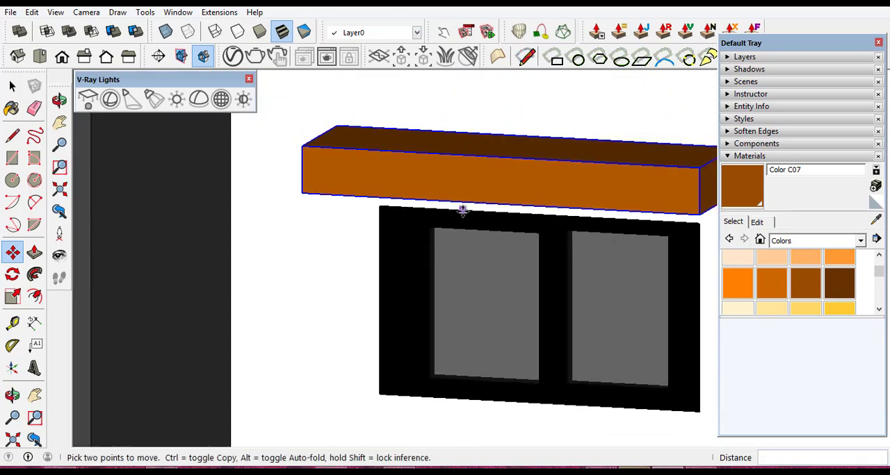
pyautogui.scroll(-4, 515, 298)
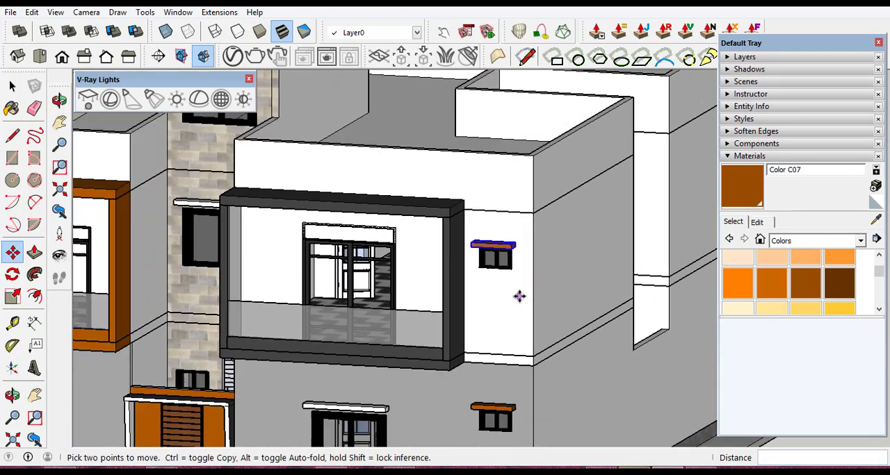
pyautogui.press('Escape')
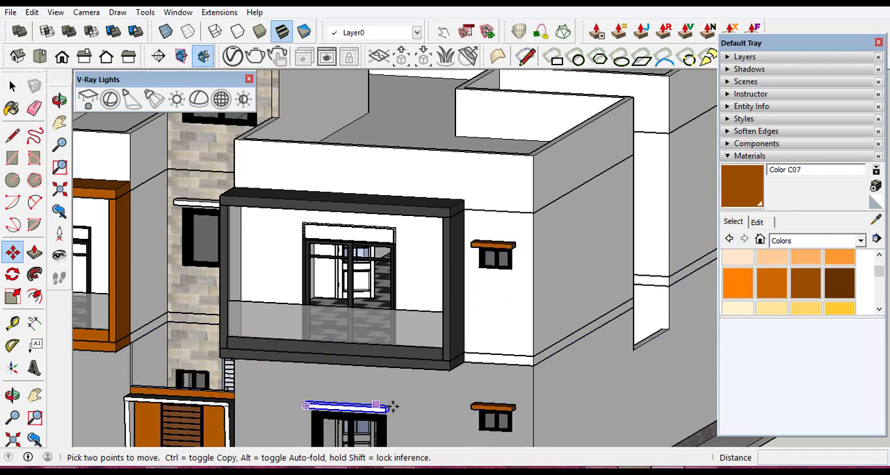
# - Paint the white canopy above the large ground-floor window with Color C07
pyautogui.click(804, 287)
pyautogui.scroll(8, 330, 413)
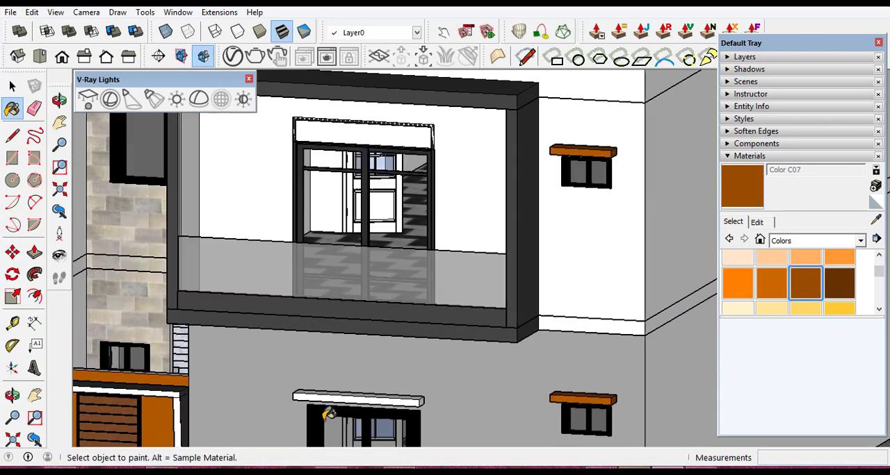
pyautogui.click(341, 366)
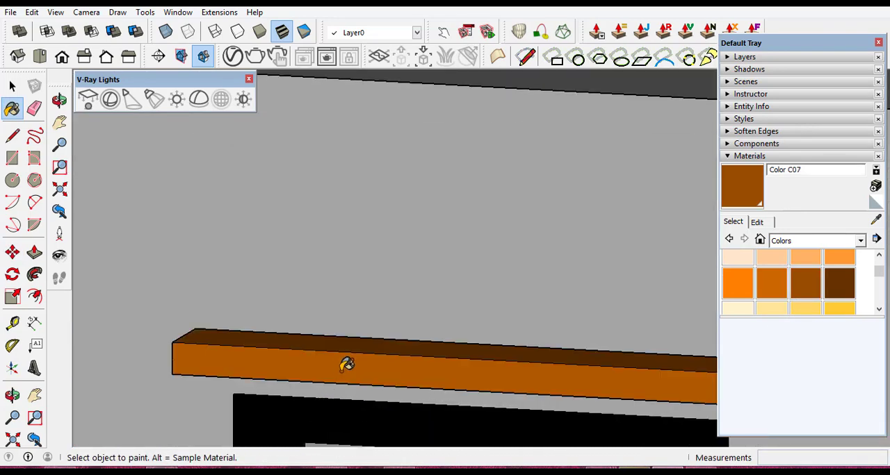
# - Paint the canopies above the two larger windows in the stone-clad stair tower with Color C07
pyautogui.scroll(-8, 622, 312)
pyautogui.scroll(-6, 622, 317)
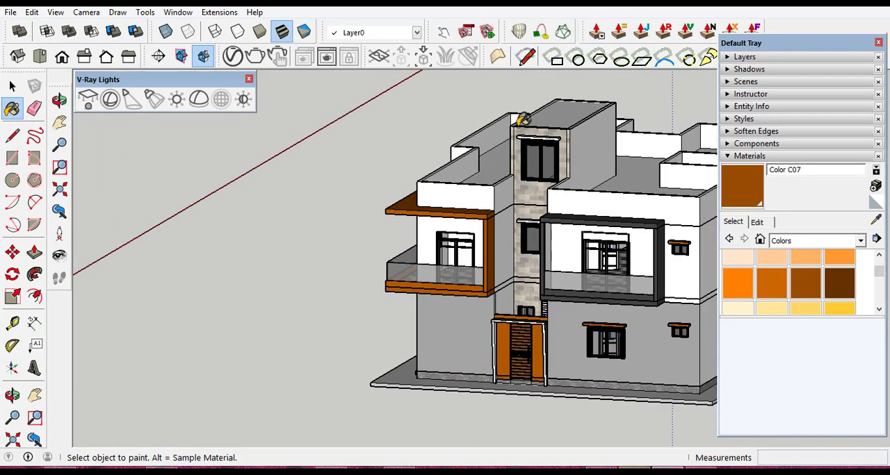
pyautogui.scroll(10, 523, 119)
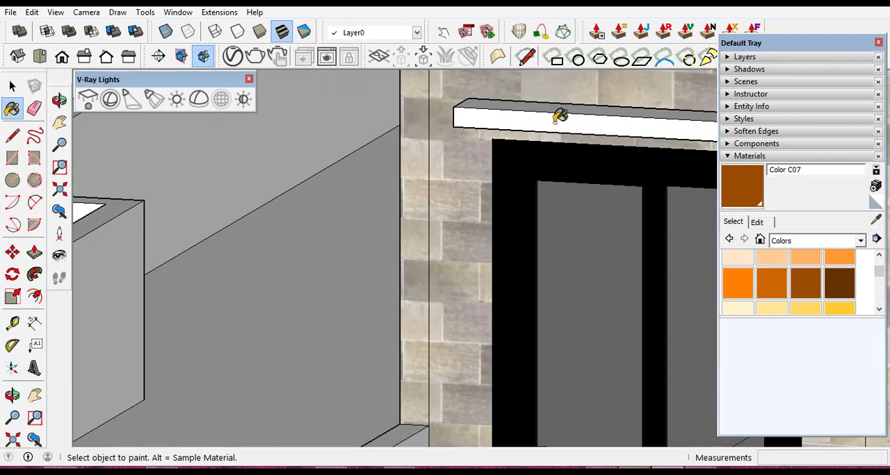
pyautogui.click(560, 116)
pyautogui.scroll(-8, 560, 116)
pyautogui.scroll(8, 560, 291)
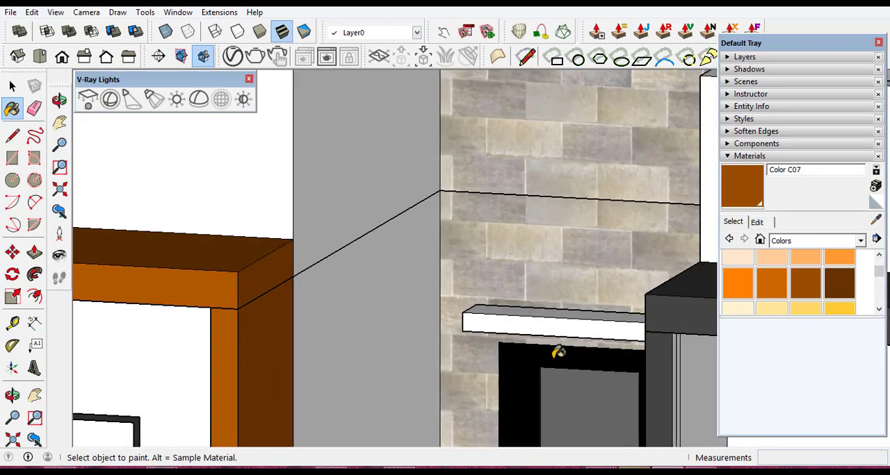
pyautogui.scroll(-1, 558, 353)
pyautogui.click(550, 308)
pyautogui.scroll(-6, 554, 295)
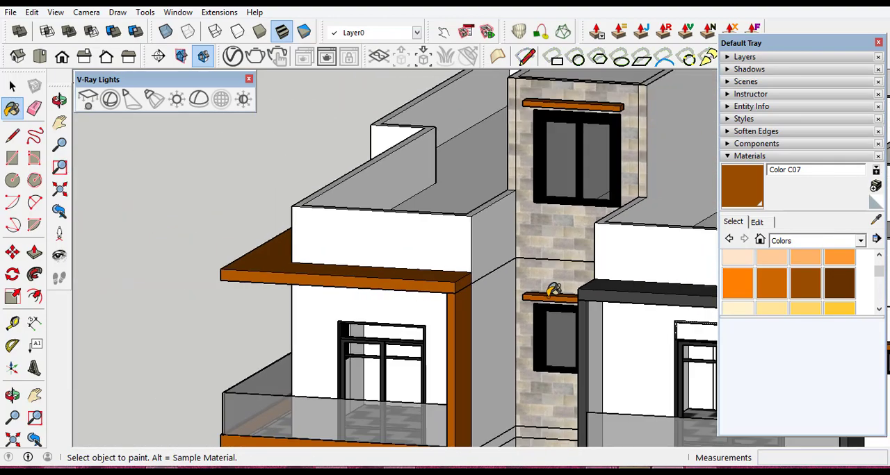
# - Paint the front, top and right end faces of the canopy on the dark grey side wall with Color C07
pyautogui.scroll(-2, 553, 289)
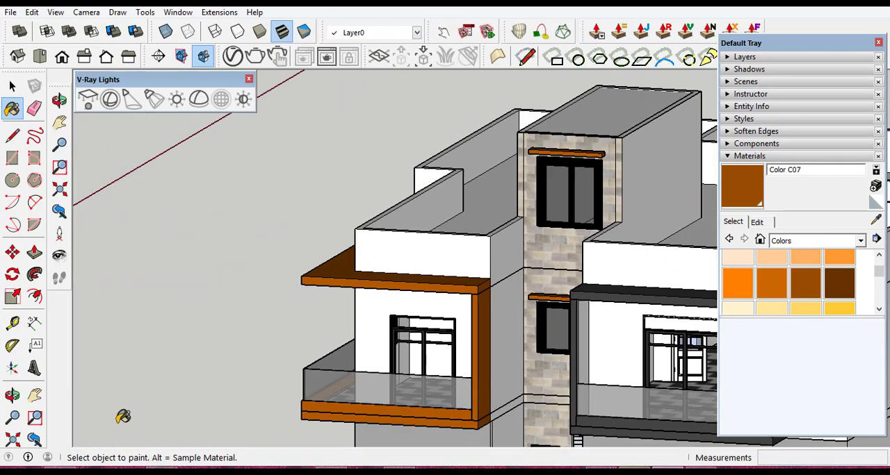
pyautogui.click(12, 395)
pyautogui.scroll(-5, 353, 228)
pyautogui.moveTo(403, 294); pyautogui.dragTo(429, 209)
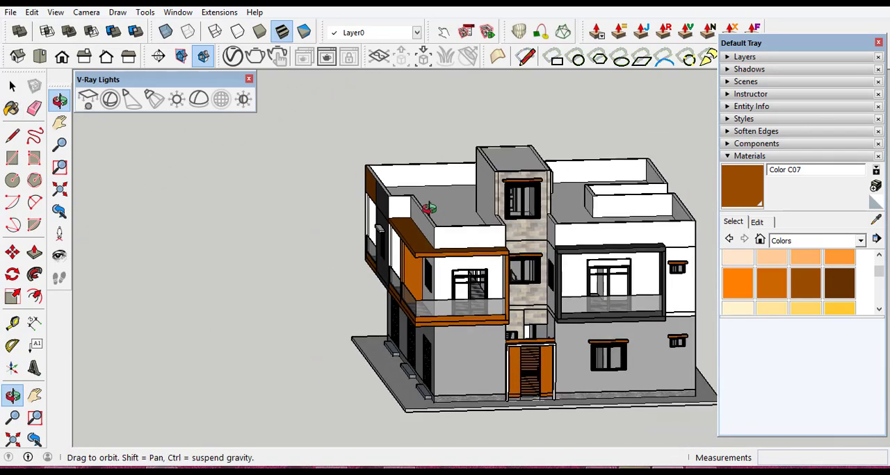
pyautogui.moveTo(458, 318); pyautogui.dragTo(481, 313)
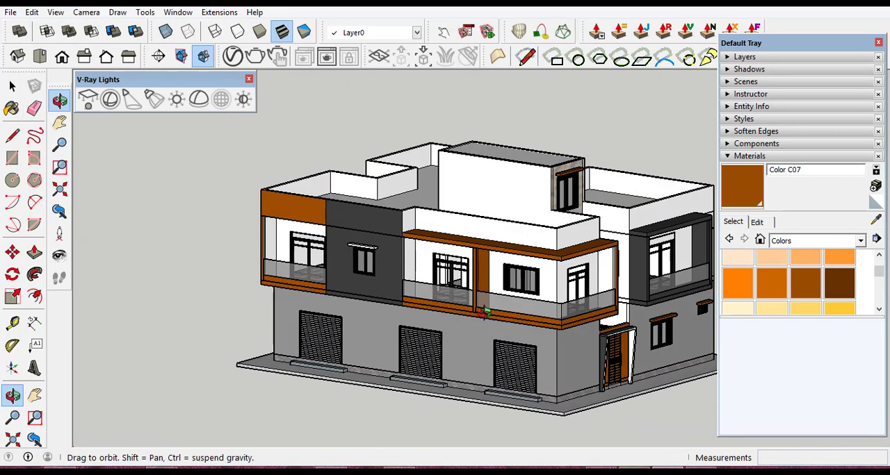
pyautogui.scroll(10, 334, 197)
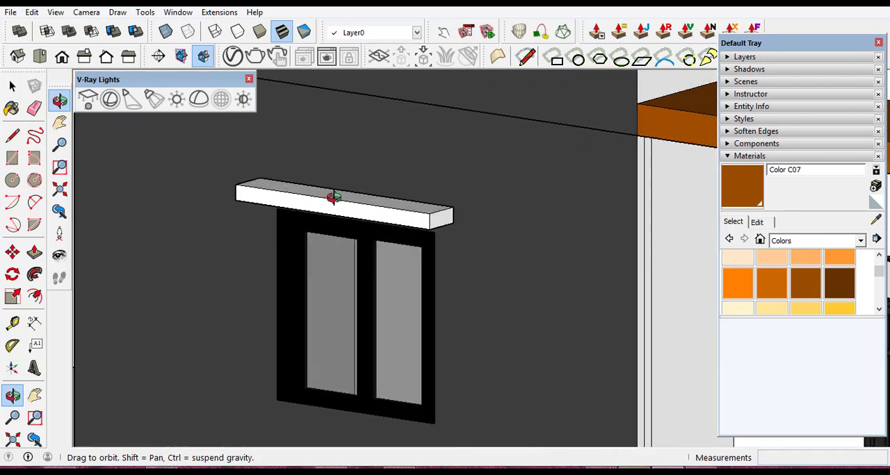
pyautogui.scroll(2, 334, 198)
pyautogui.click(806, 285)
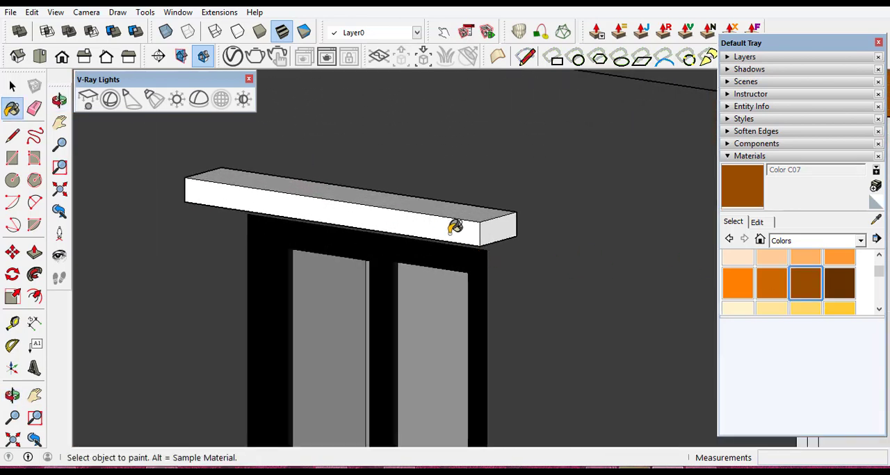
pyautogui.click(452, 224)
pyautogui.scroll(-2, 459, 215)
pyautogui.scroll(2, 461, 209)
pyautogui.click(476, 215)
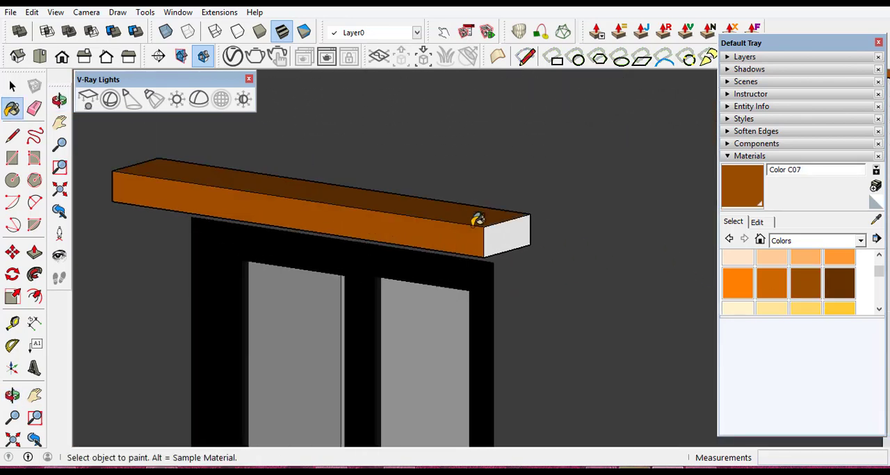
pyautogui.click(506, 228)
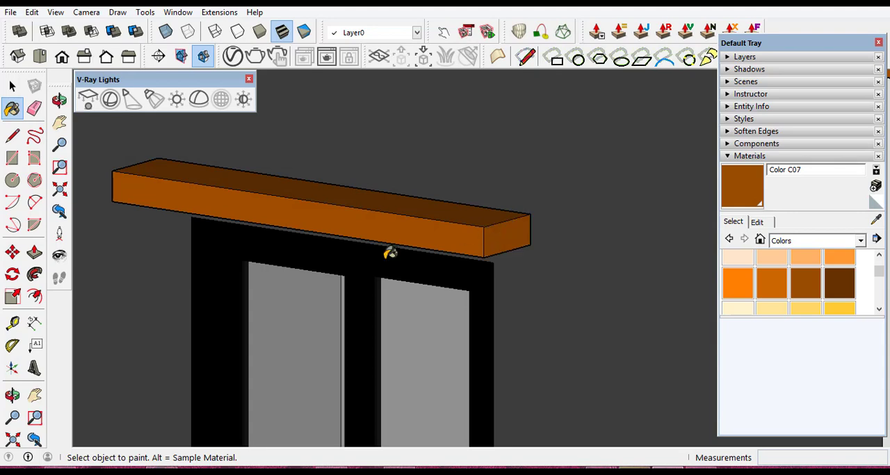
# - Paint the remaining white left end face of the dark grey wall's window canopy with Color C07
pyautogui.click(11, 395)
pyautogui.moveTo(276, 175); pyautogui.dragTo(395, 183)
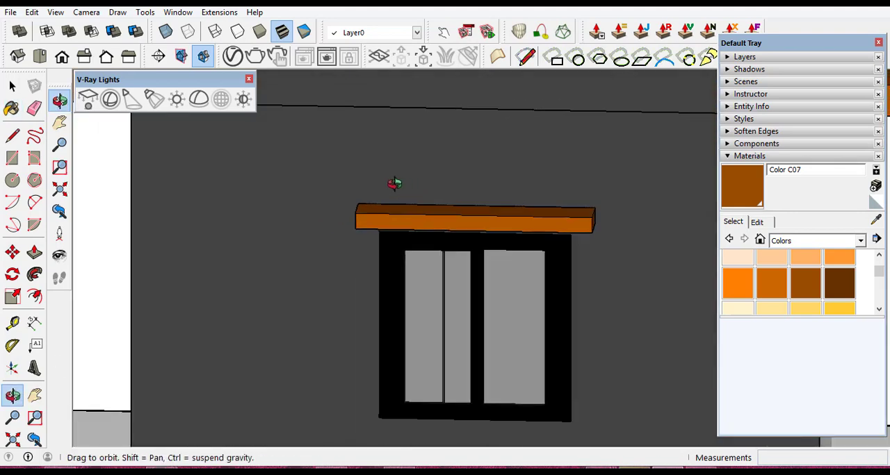
pyautogui.scroll(-2, 395, 183)
pyautogui.moveTo(336, 276); pyautogui.dragTo(396, 252)
pyautogui.scroll(-2, 396, 253)
pyautogui.scroll(6, 584, 207)
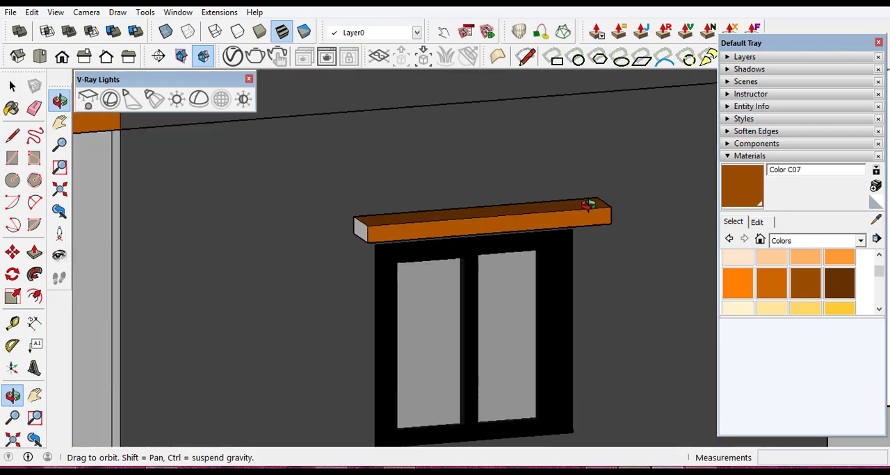
pyautogui.moveTo(275, 275)
pyautogui.mouseDown()
pyautogui.moveTo(349, 269)
pyautogui.moveTo(282, 259)
pyautogui.mouseUp()
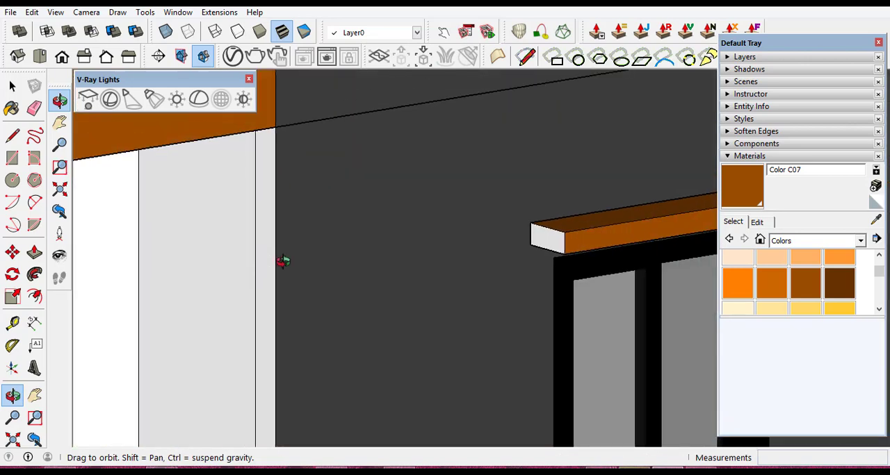
pyautogui.scroll(5, 626, 223)
pyautogui.press('b')
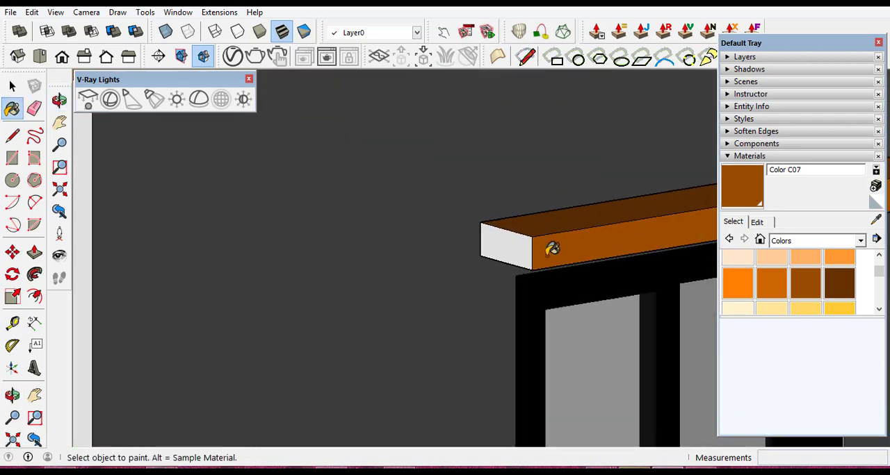
pyautogui.click(511, 243)
# - Examine the house's exterior from the street corner, checking the canopies, balconies, shutters and entrance
pyautogui.scroll(-3, 354, 259)
pyautogui.scroll(-10, 403, 282)
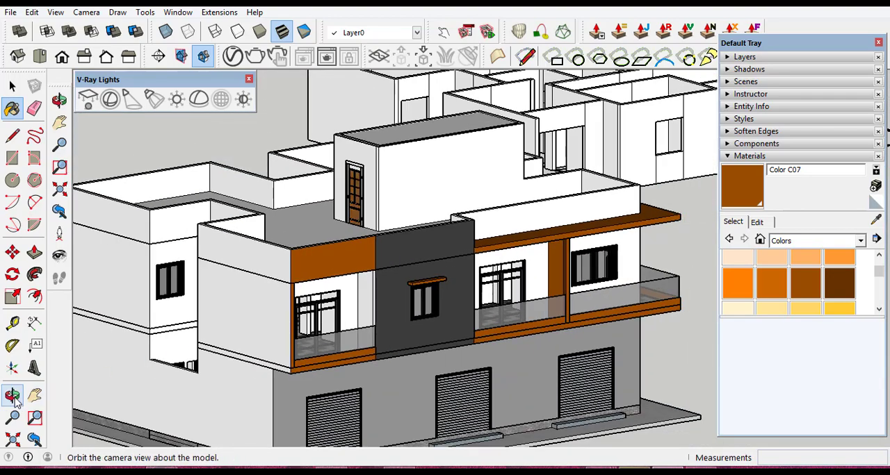
pyautogui.click(12, 396)
pyautogui.moveTo(317, 336); pyautogui.dragTo(303, 226)
pyautogui.scroll(5, 437, 294)
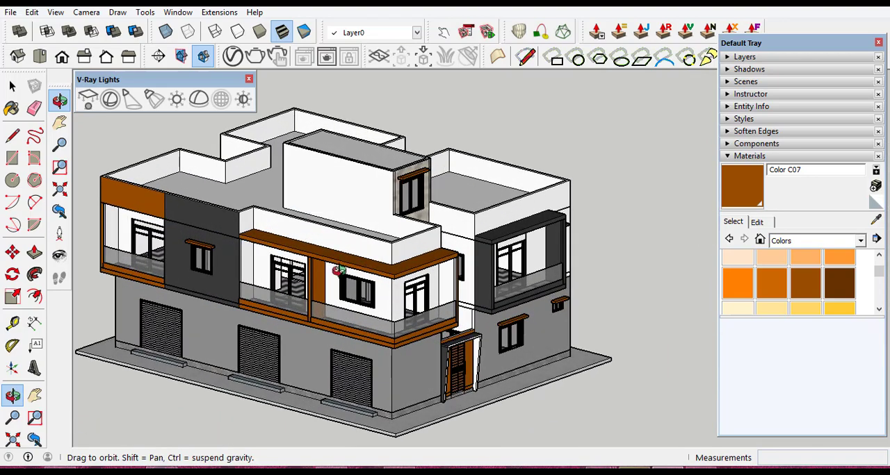
pyautogui.scroll(-3, 452, 365)
pyautogui.moveTo(448, 339); pyautogui.dragTo(469, 300)
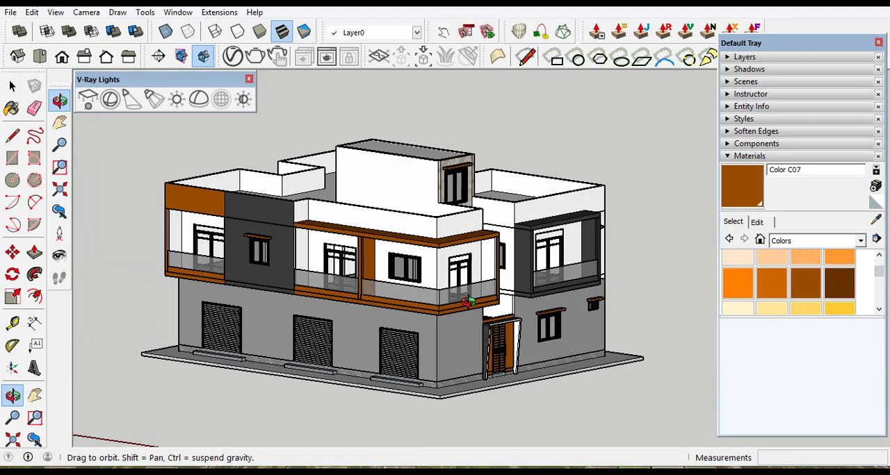
pyautogui.scroll(3, 391, 332)
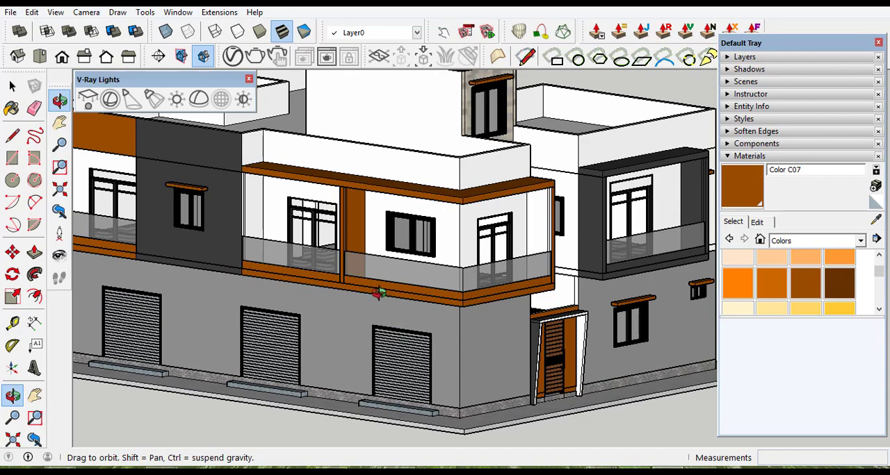
pyautogui.scroll(-5, 543, 275)
pyautogui.scroll(5, 481, 295)
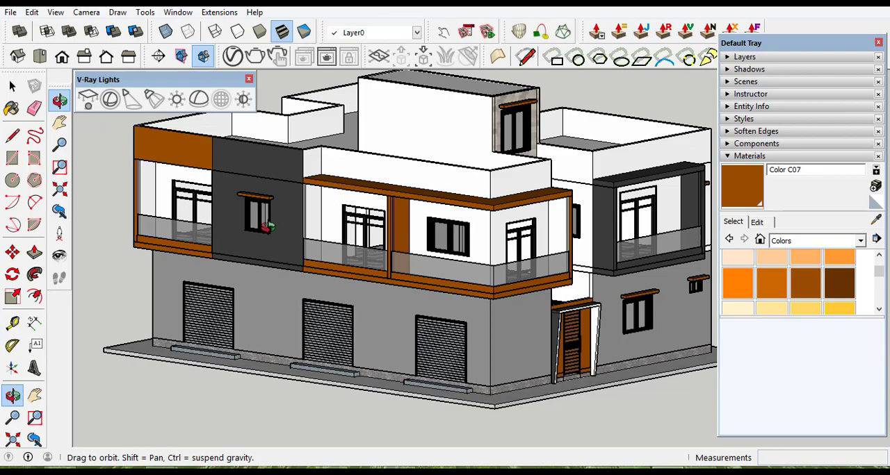
pyautogui.moveTo(497, 260)
pyautogui.mouseDown()
pyautogui.moveTo(320, 259)
pyautogui.moveTo(518, 238)
pyautogui.moveTo(375, 243)
pyautogui.moveTo(372, 252)
pyautogui.moveTo(491, 256)
pyautogui.mouseUp()
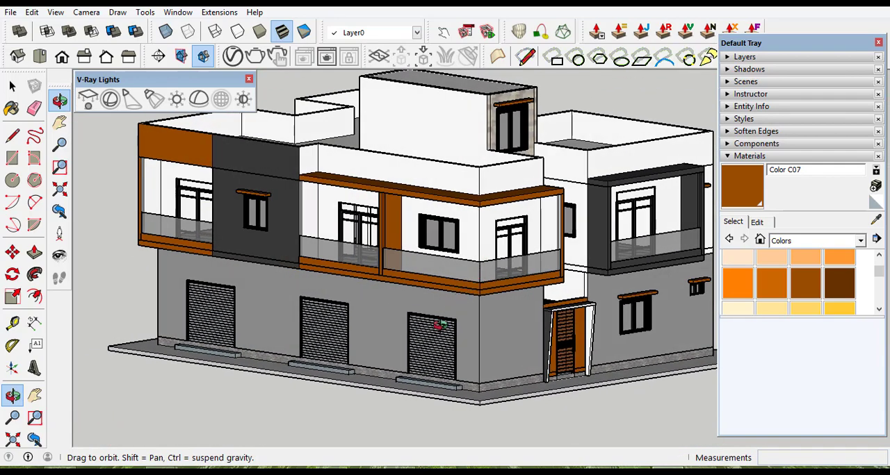
pyautogui.scroll(-3, 422, 373)
pyautogui.scroll(5, 488, 338)
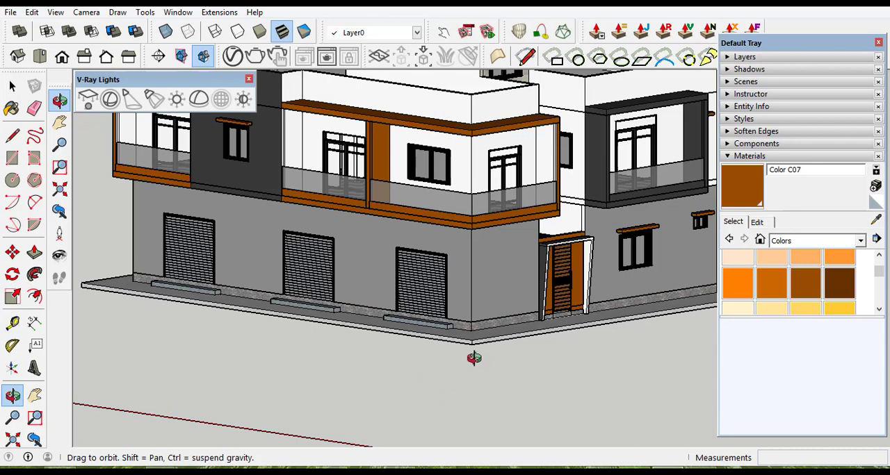
pyautogui.scroll(-5, 463, 390)
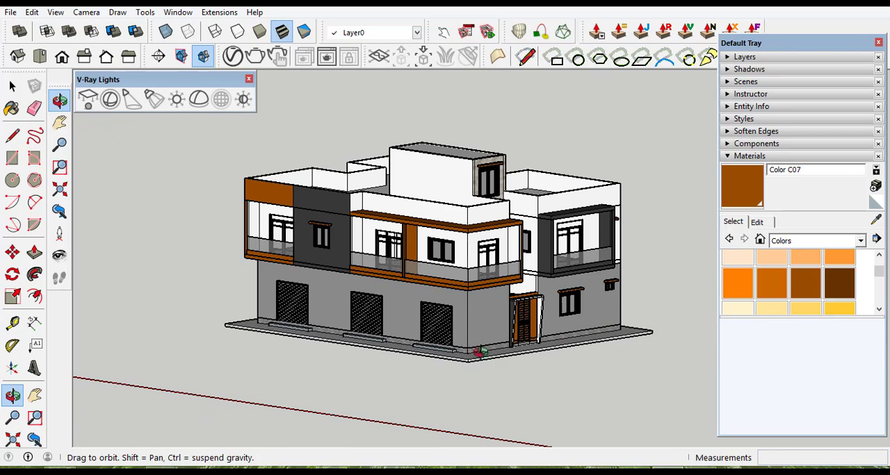
pyautogui.scroll(8, 489, 355)
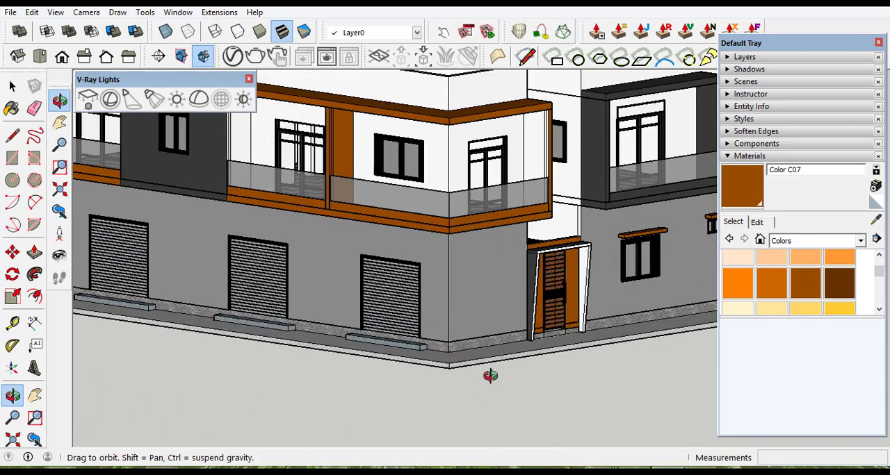
pyautogui.scroll(-4, 451, 387)
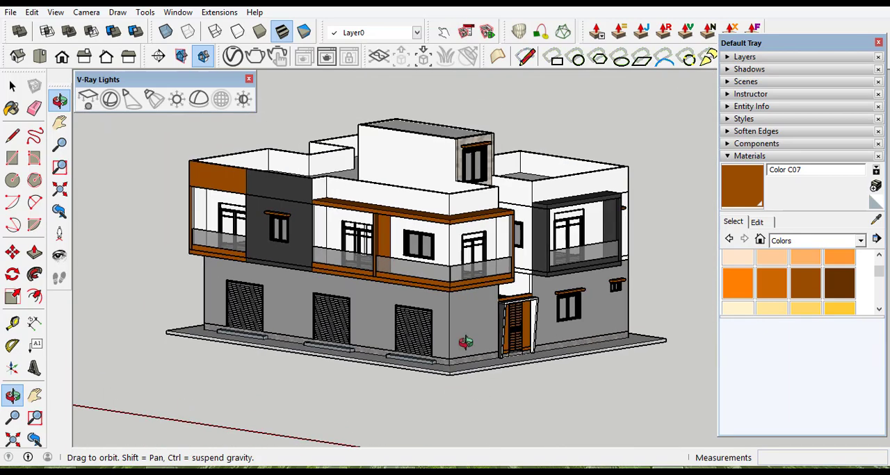